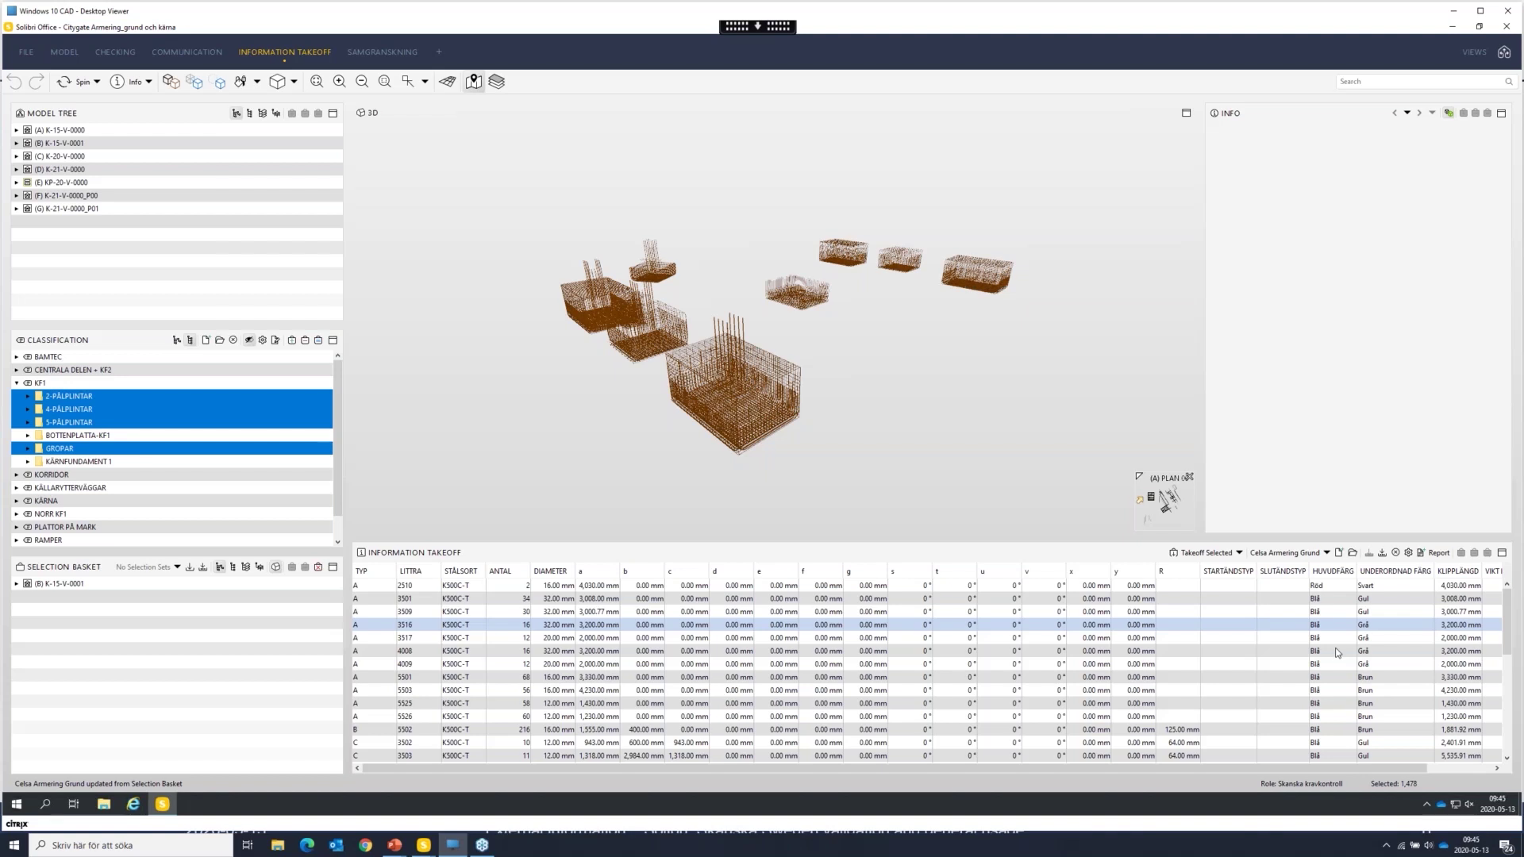
Step: Export the reinforcement takeoff as the Excel report Celsa Armerings-specification.xlsx, review the resulting sheet and return to the model
{"action": "scroll", "coordinate": [1339, 652], "scroll_direction": "down", "scroll_amount": 5}
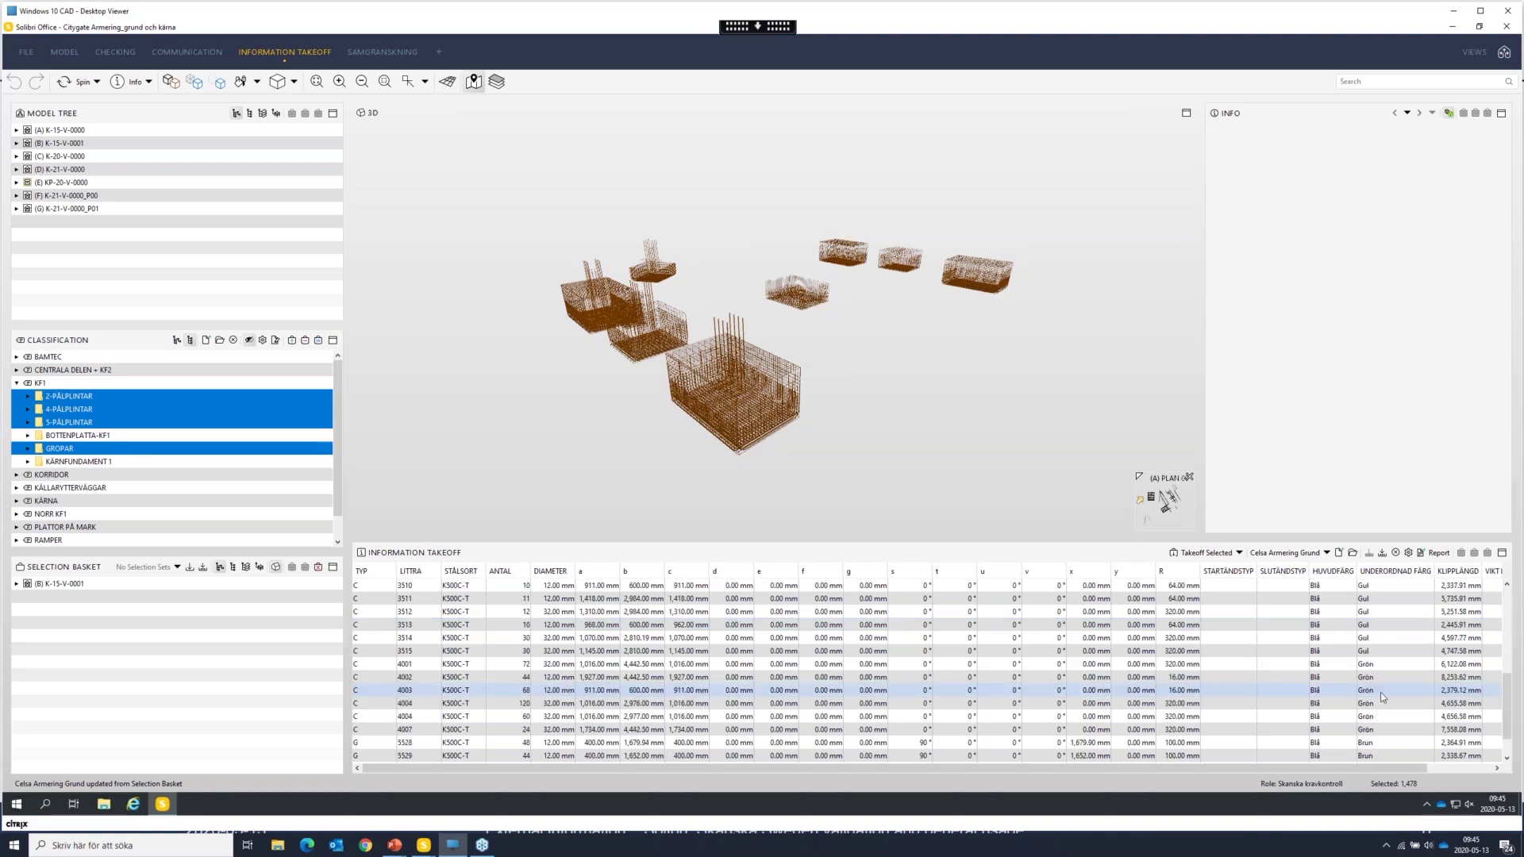
{"action": "scroll", "coordinate": [1380, 692], "scroll_direction": "down", "scroll_amount": 1}
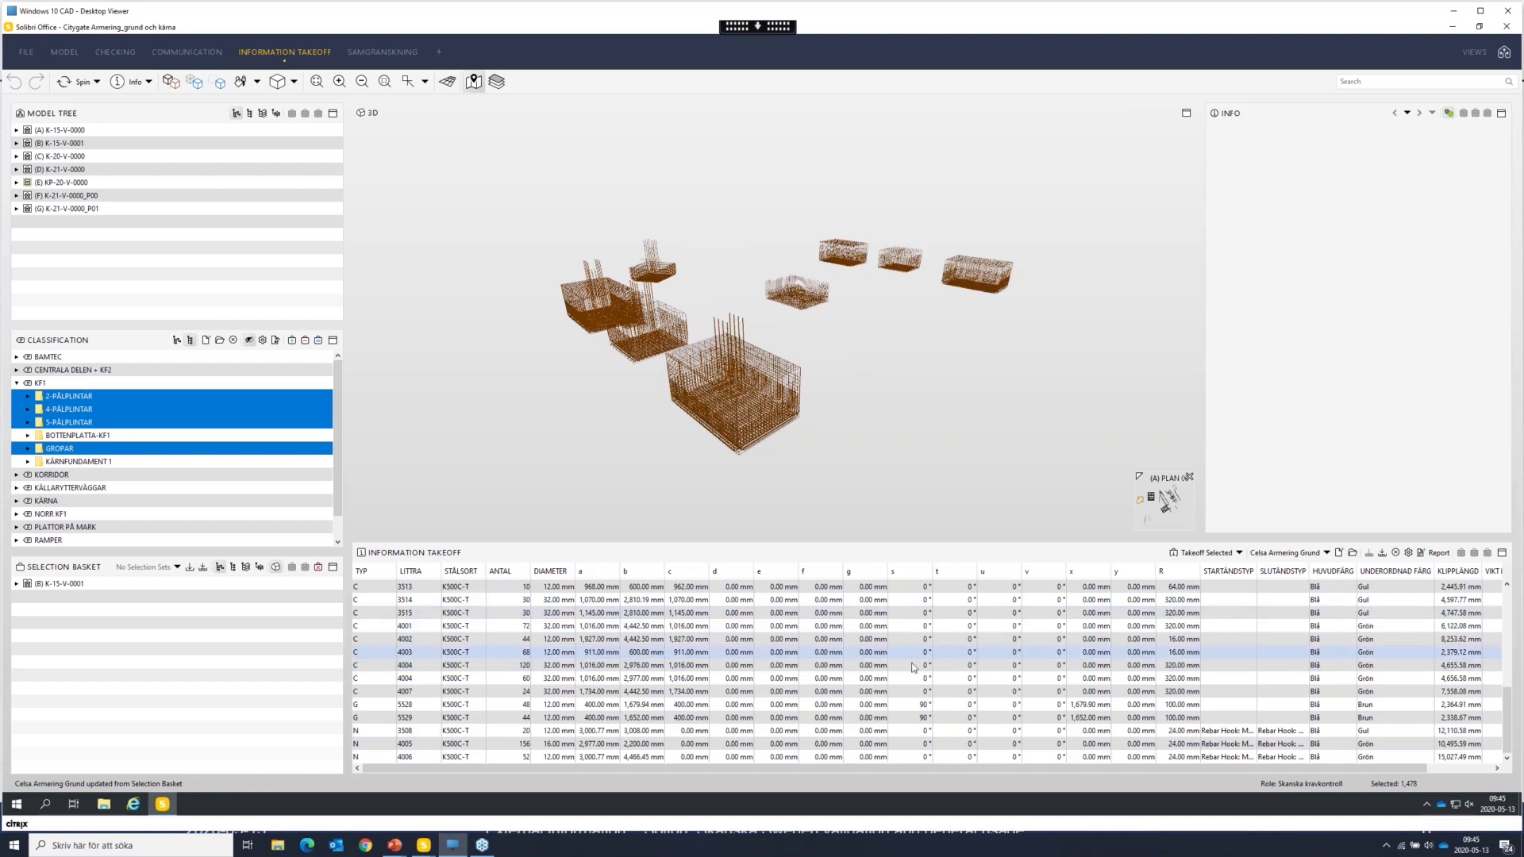
{"action": "scroll", "coordinate": [912, 668], "scroll_direction": "up", "scroll_amount": 5}
{"action": "scroll", "coordinate": [933, 675], "scroll_direction": "up", "scroll_amount": 2}
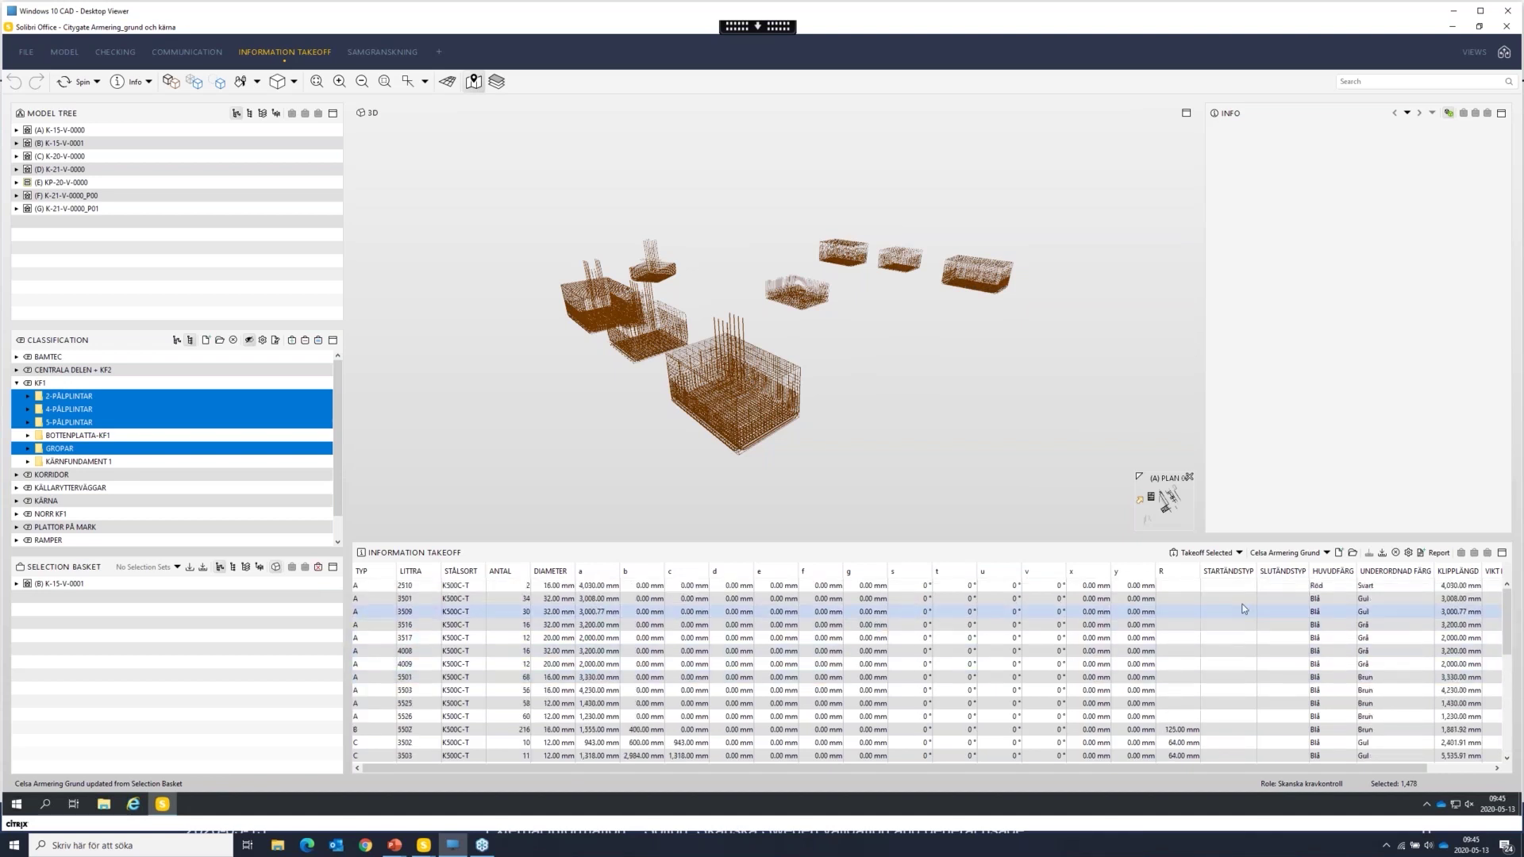
{"action": "left_click", "coordinate": [1435, 553]}
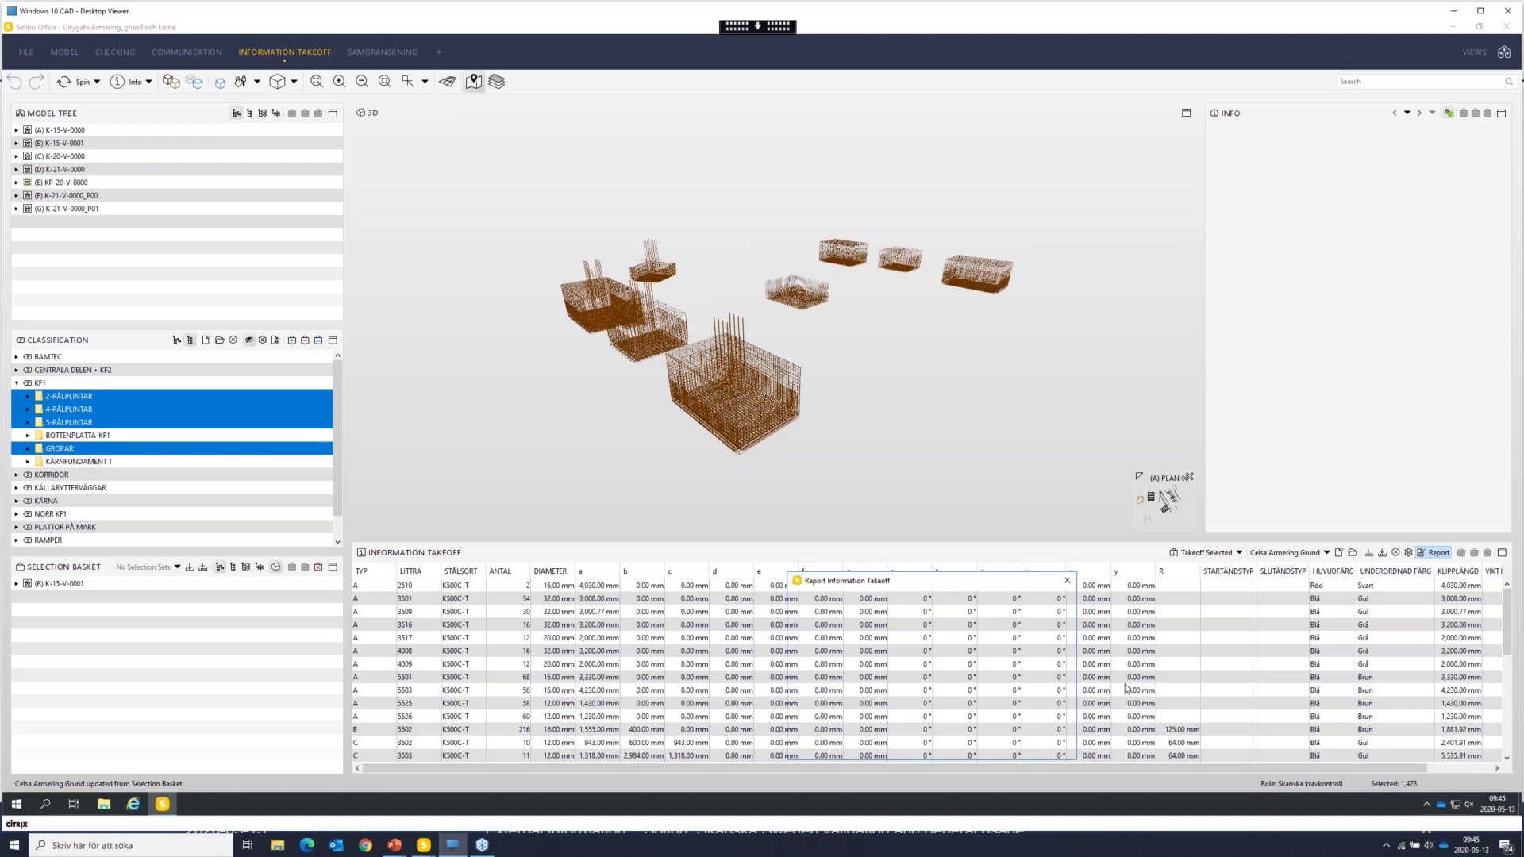
{"action": "left_click", "coordinate": [975, 746]}
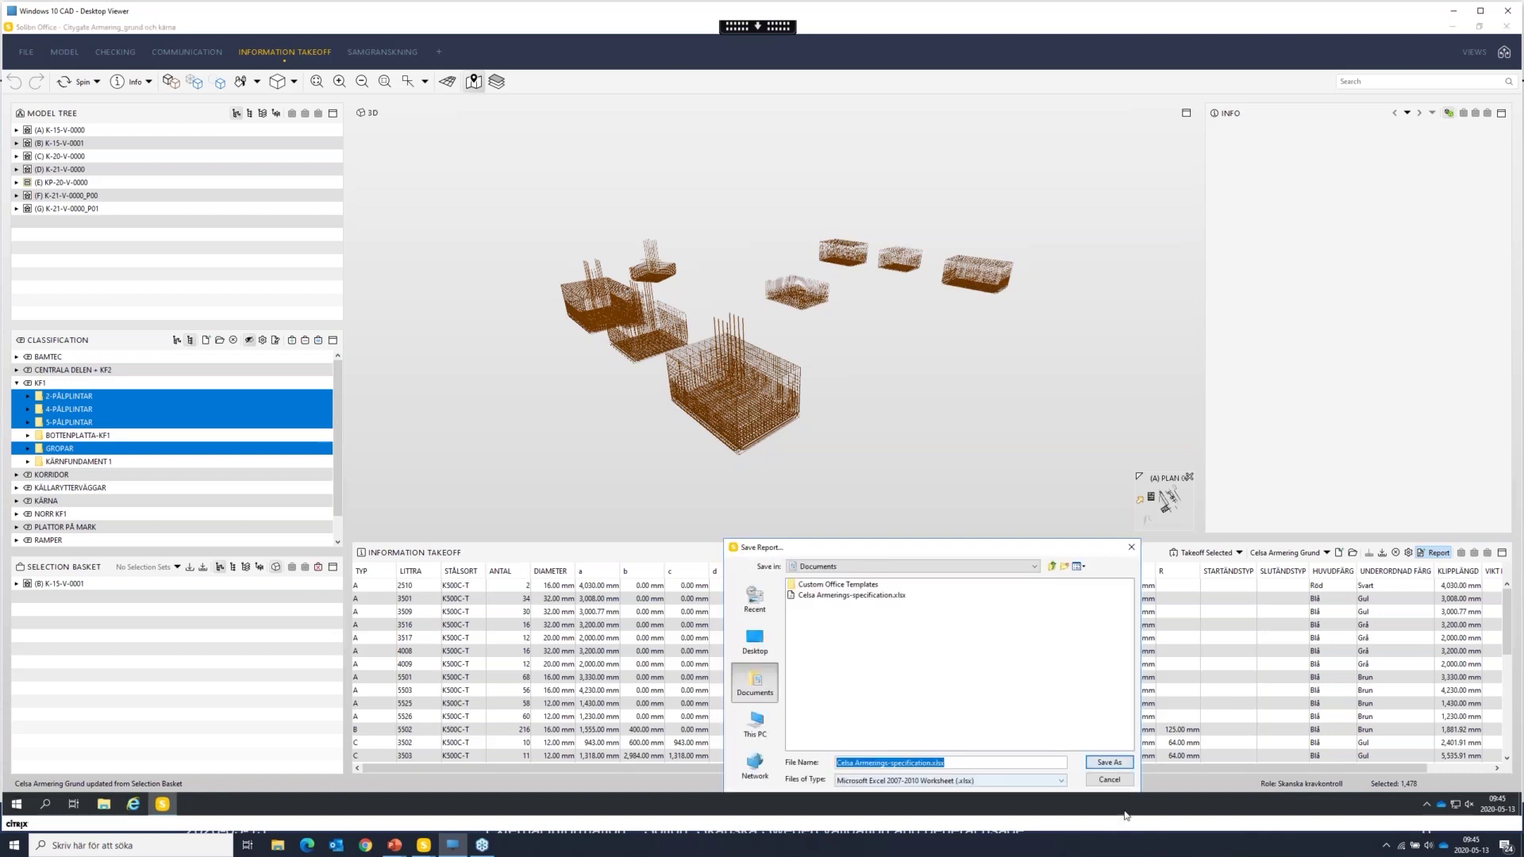
{"action": "left_click", "coordinate": [1115, 763]}
{"action": "left_click", "coordinate": [904, 693]}
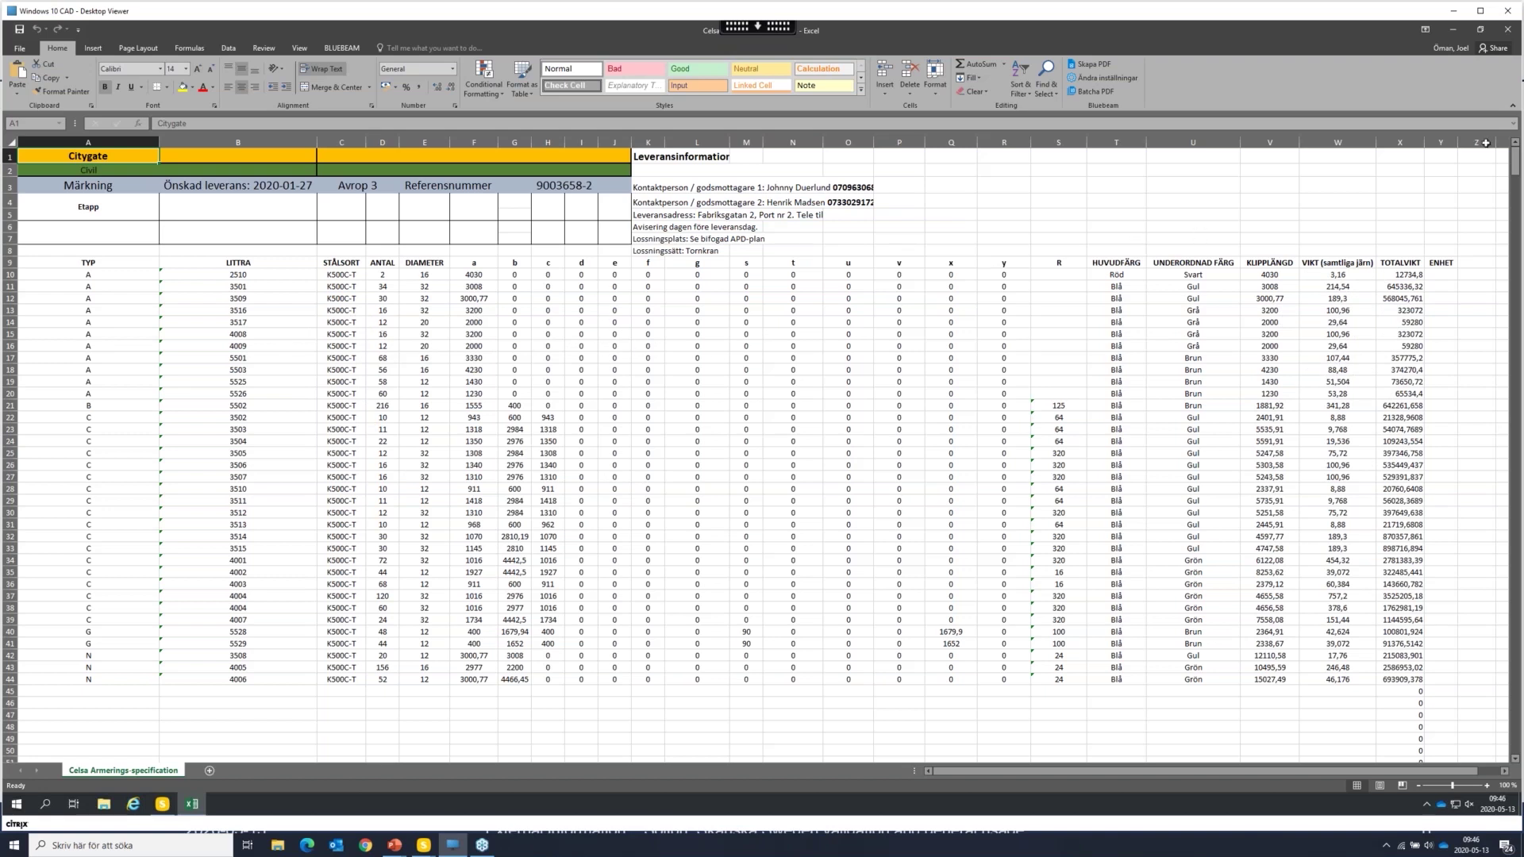
{"action": "left_click_drag", "start_coordinate": [1364, 40], "coordinate": [1352, 71]}
{"action": "left_click", "coordinate": [1352, 71]}
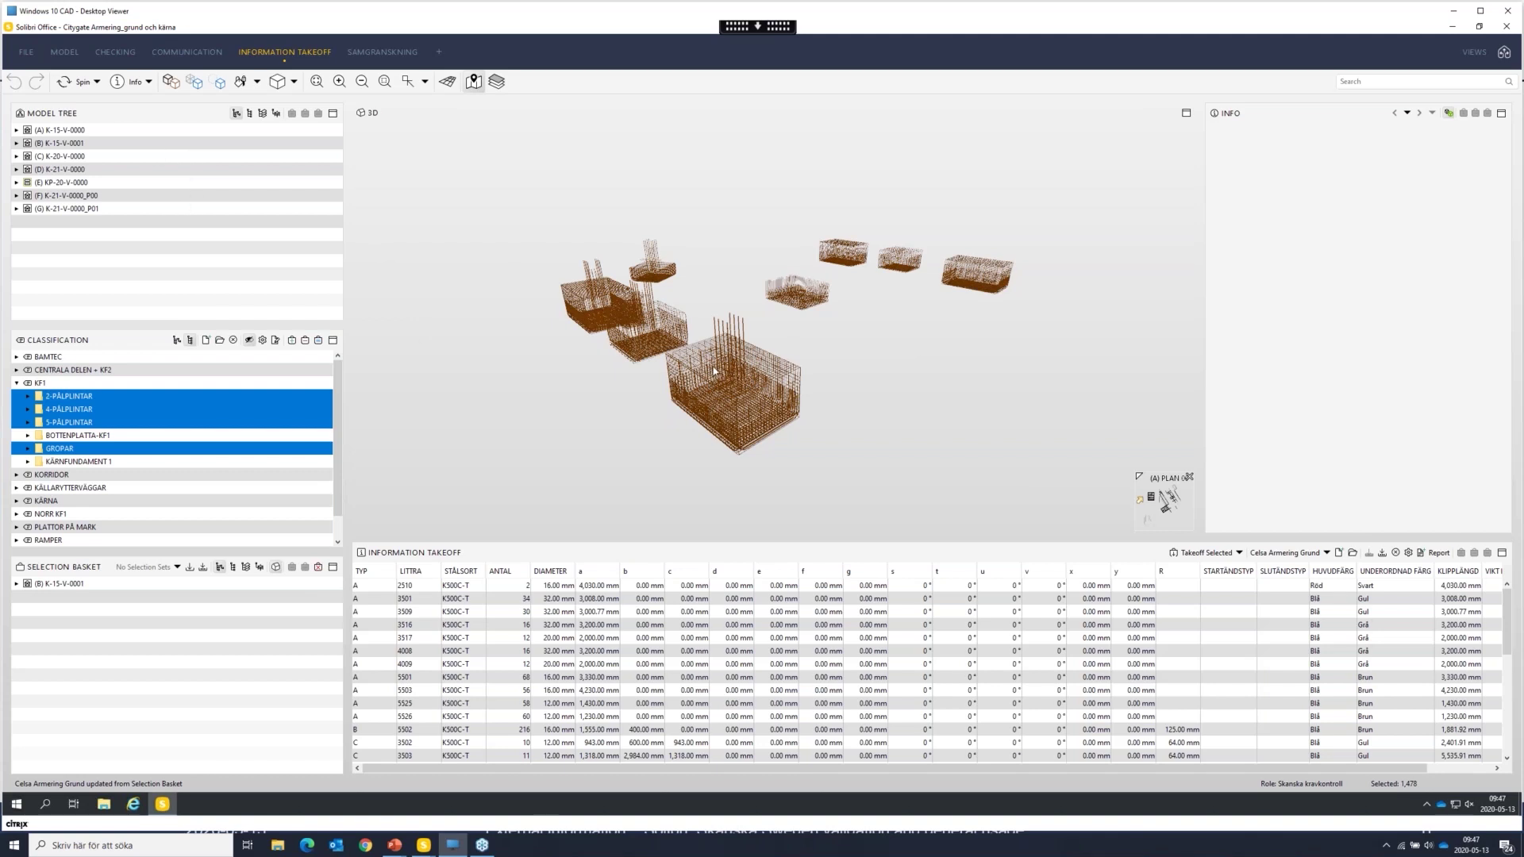
Step: Examine the reinforcement cages of the selected KF1 pile caps and pits from several angles in 3D
{"action": "scroll", "coordinate": [741, 403], "scroll_direction": "up", "scroll_amount": 5}
{"action": "left_click_drag", "start_coordinate": [648, 386], "coordinate": [709, 379]}
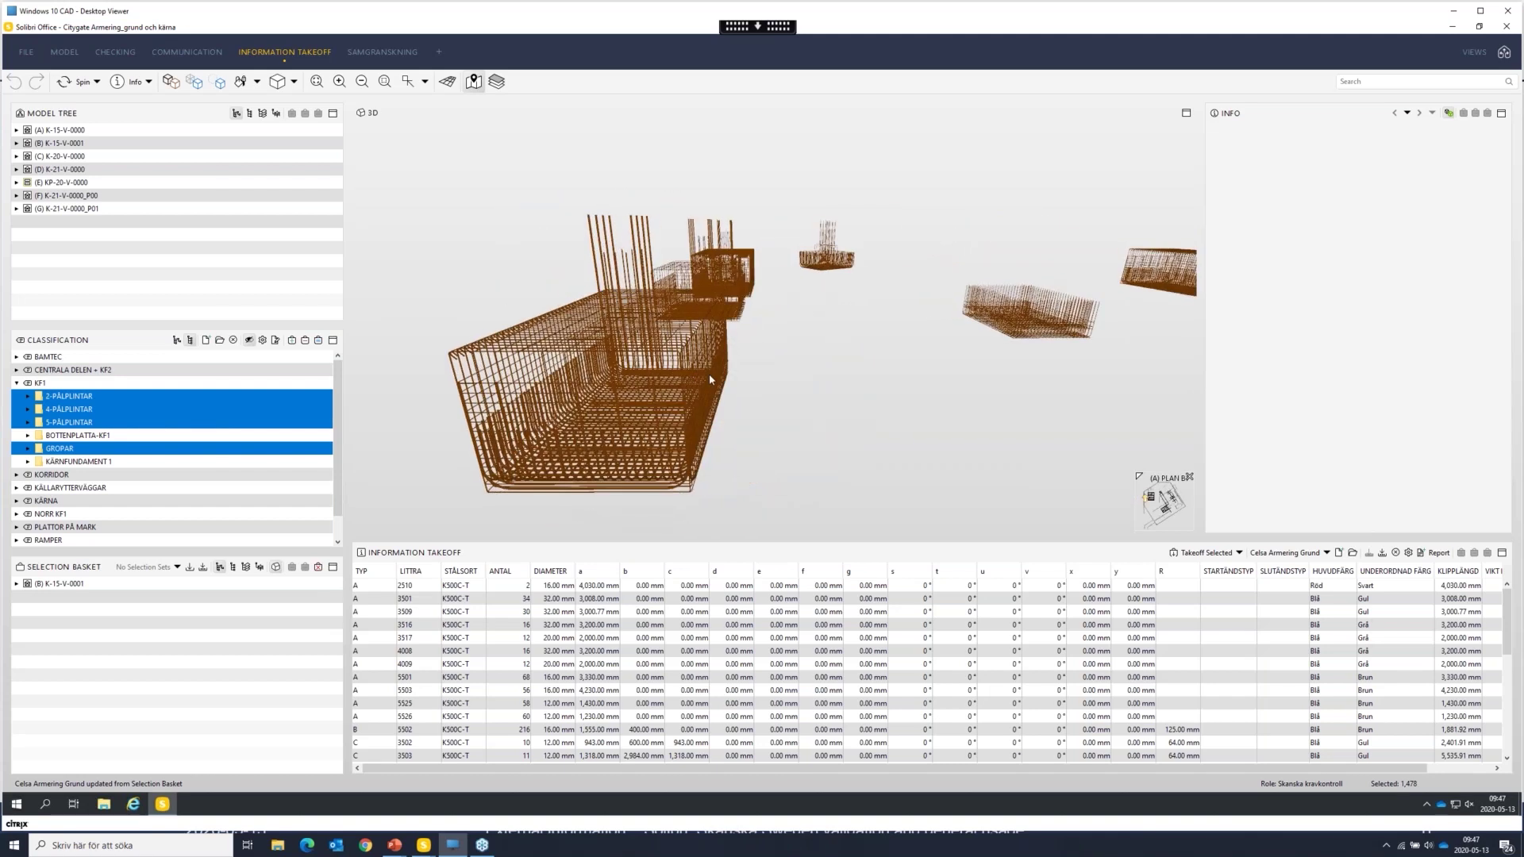
{"action": "scroll", "coordinate": [658, 376], "scroll_direction": "down", "scroll_amount": 2}
{"action": "left_click_drag", "start_coordinate": [597, 383], "coordinate": [652, 396]}
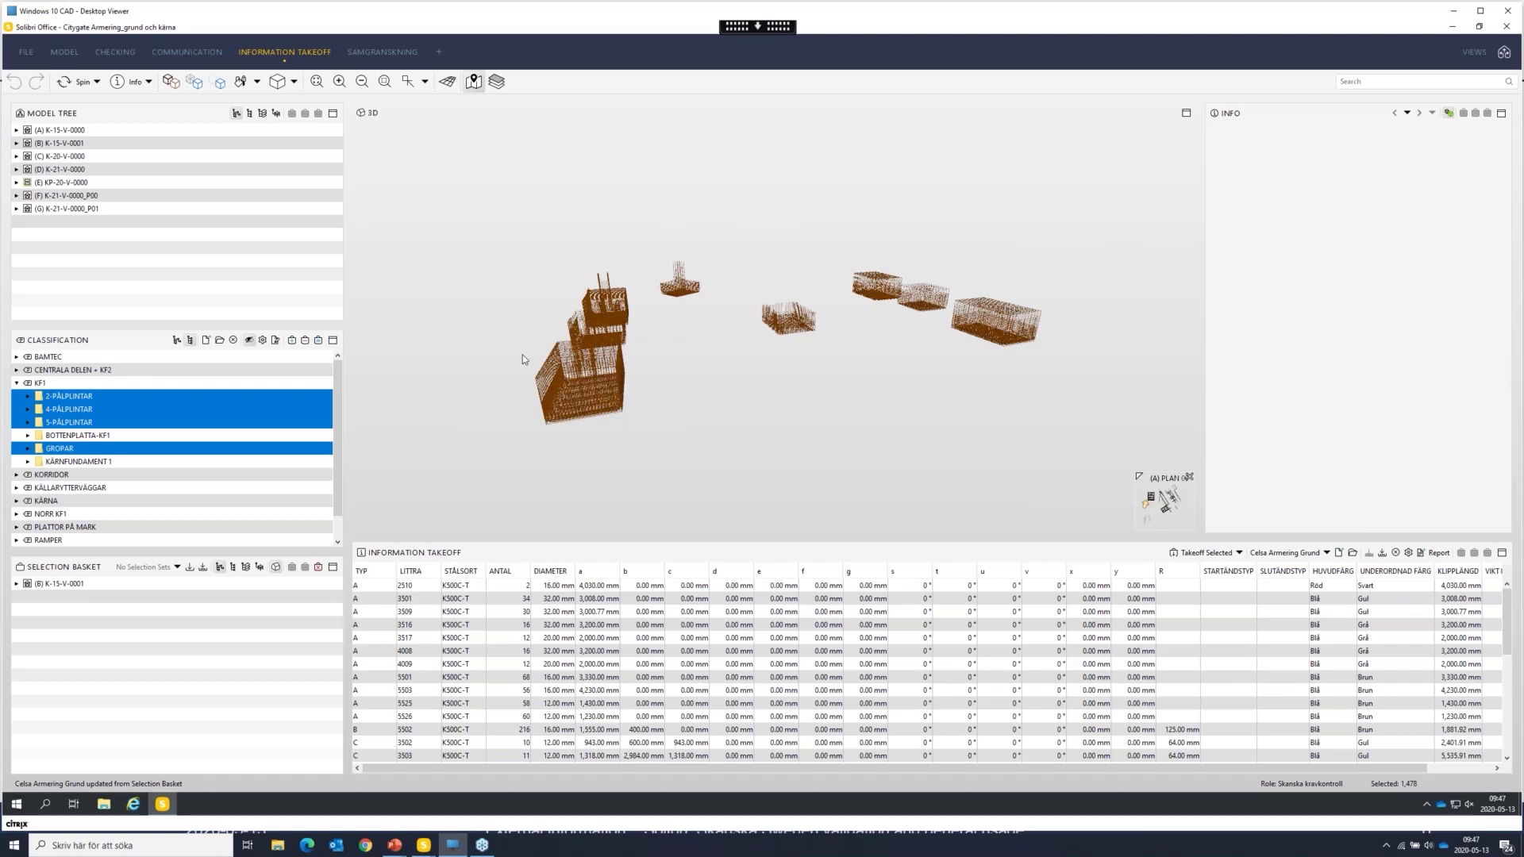
{"action": "left_click_drag", "start_coordinate": [756, 330], "coordinate": [705, 385]}
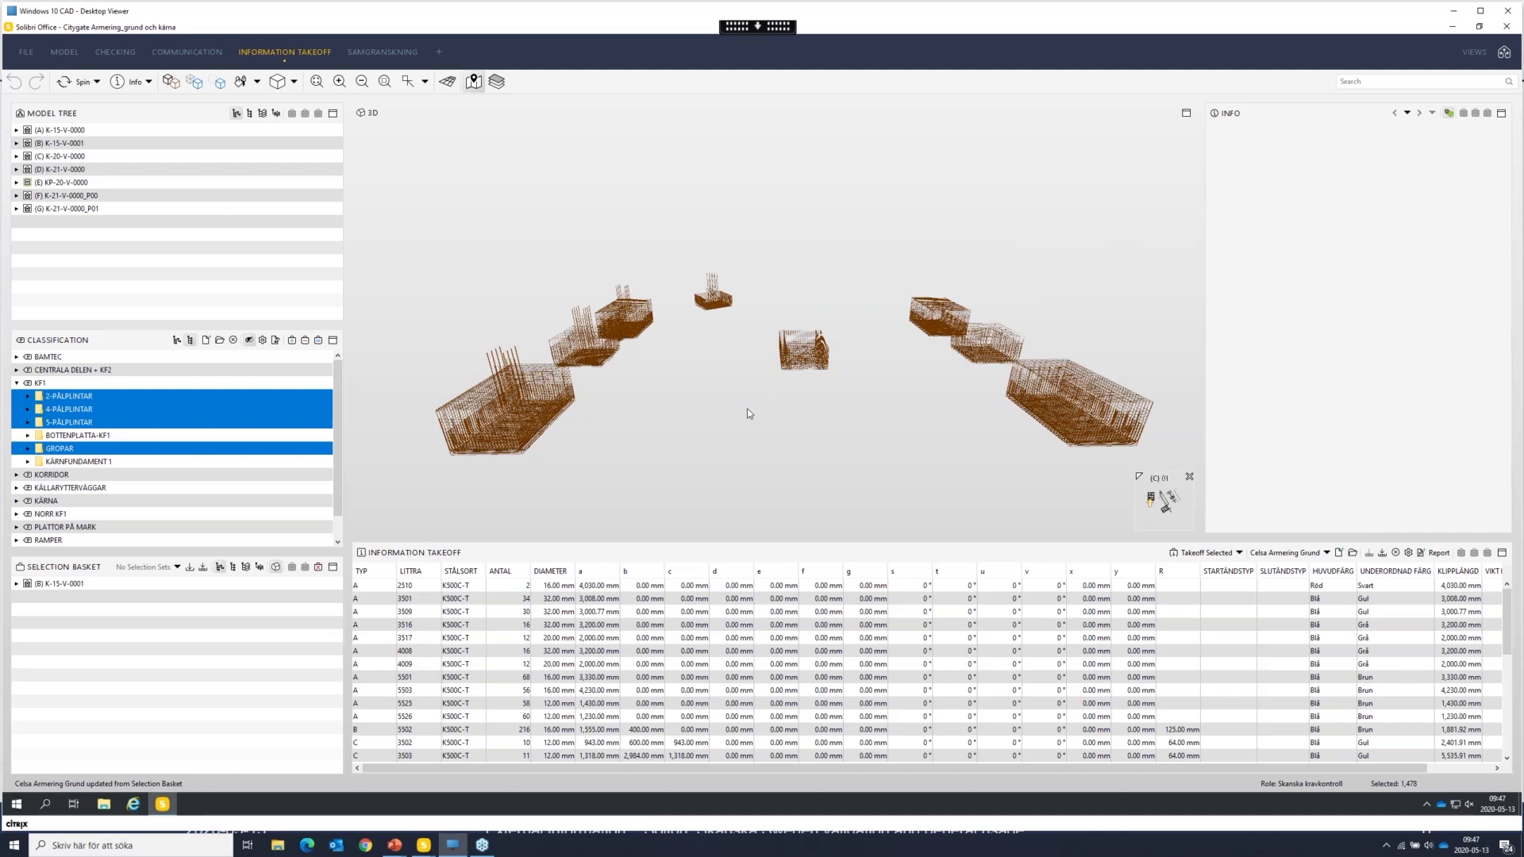
{"action": "left_click_drag", "start_coordinate": [660, 402], "coordinate": [753, 403]}
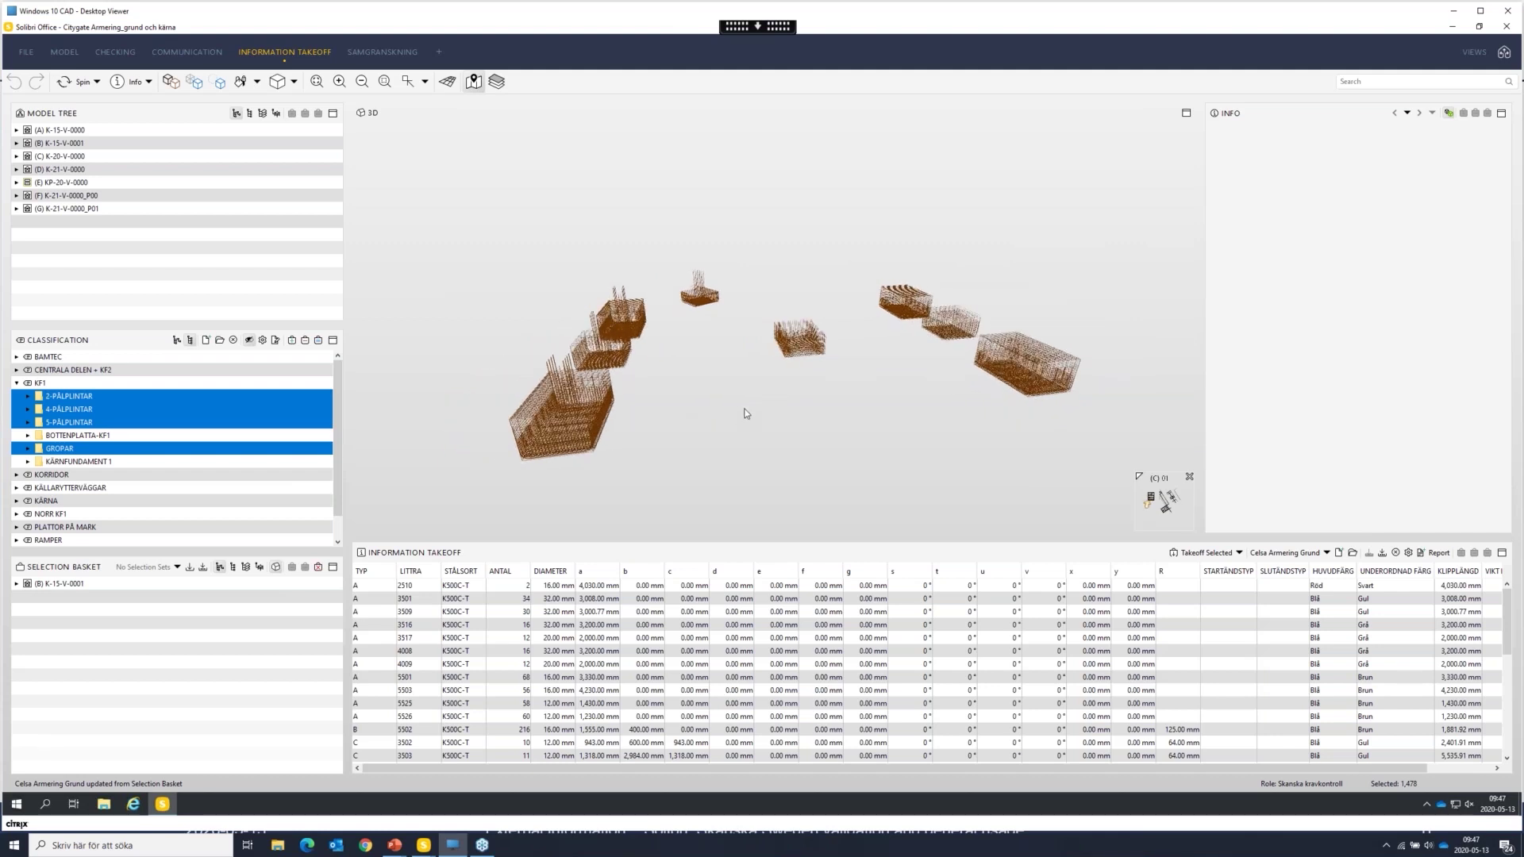
{"action": "key", "text": "alt+Tab"}
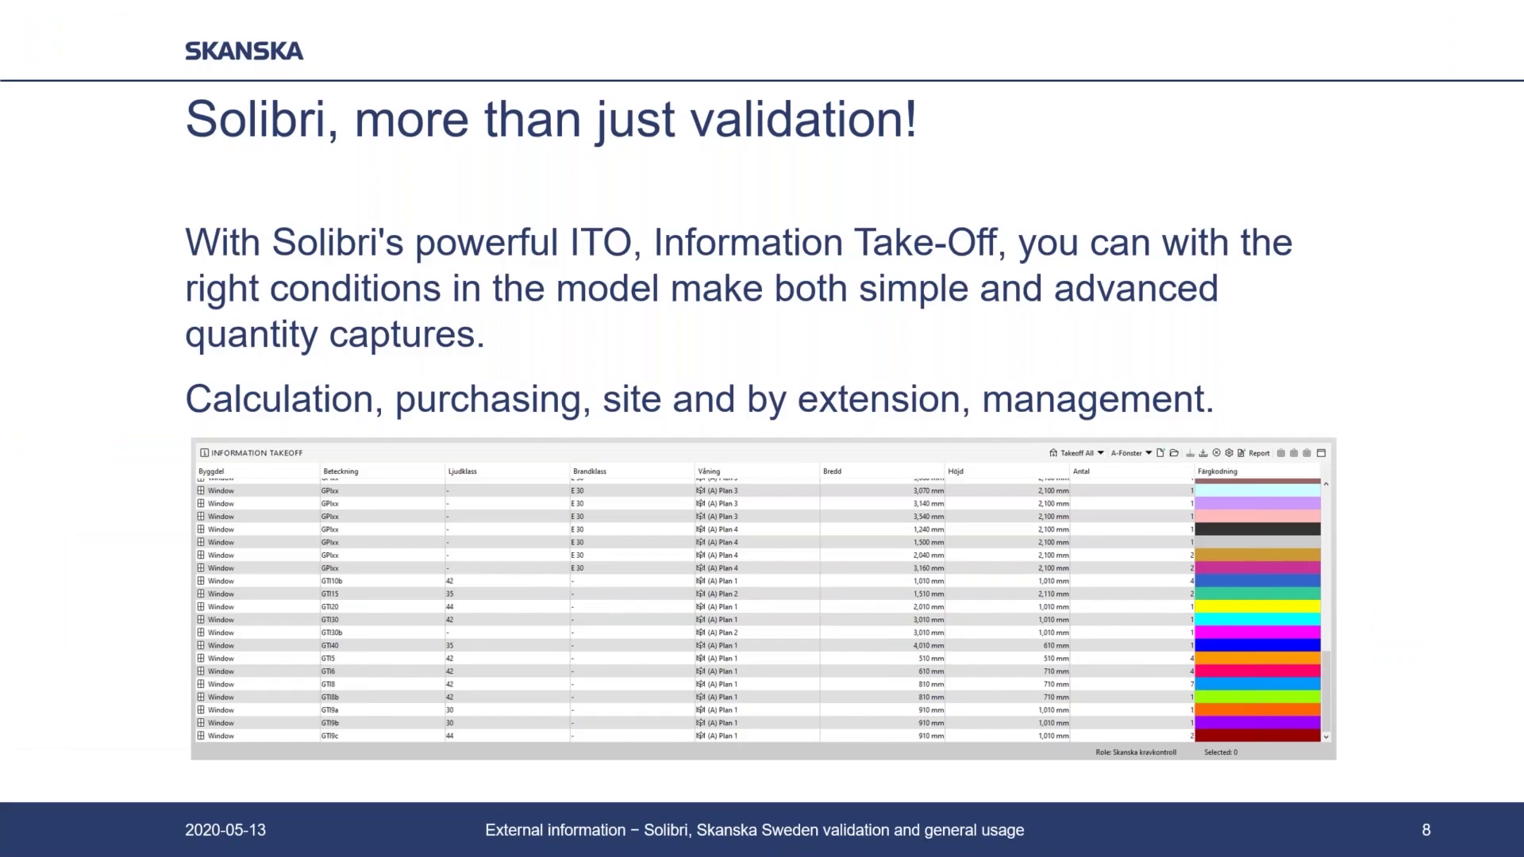
{"action": "key", "text": "Right"}
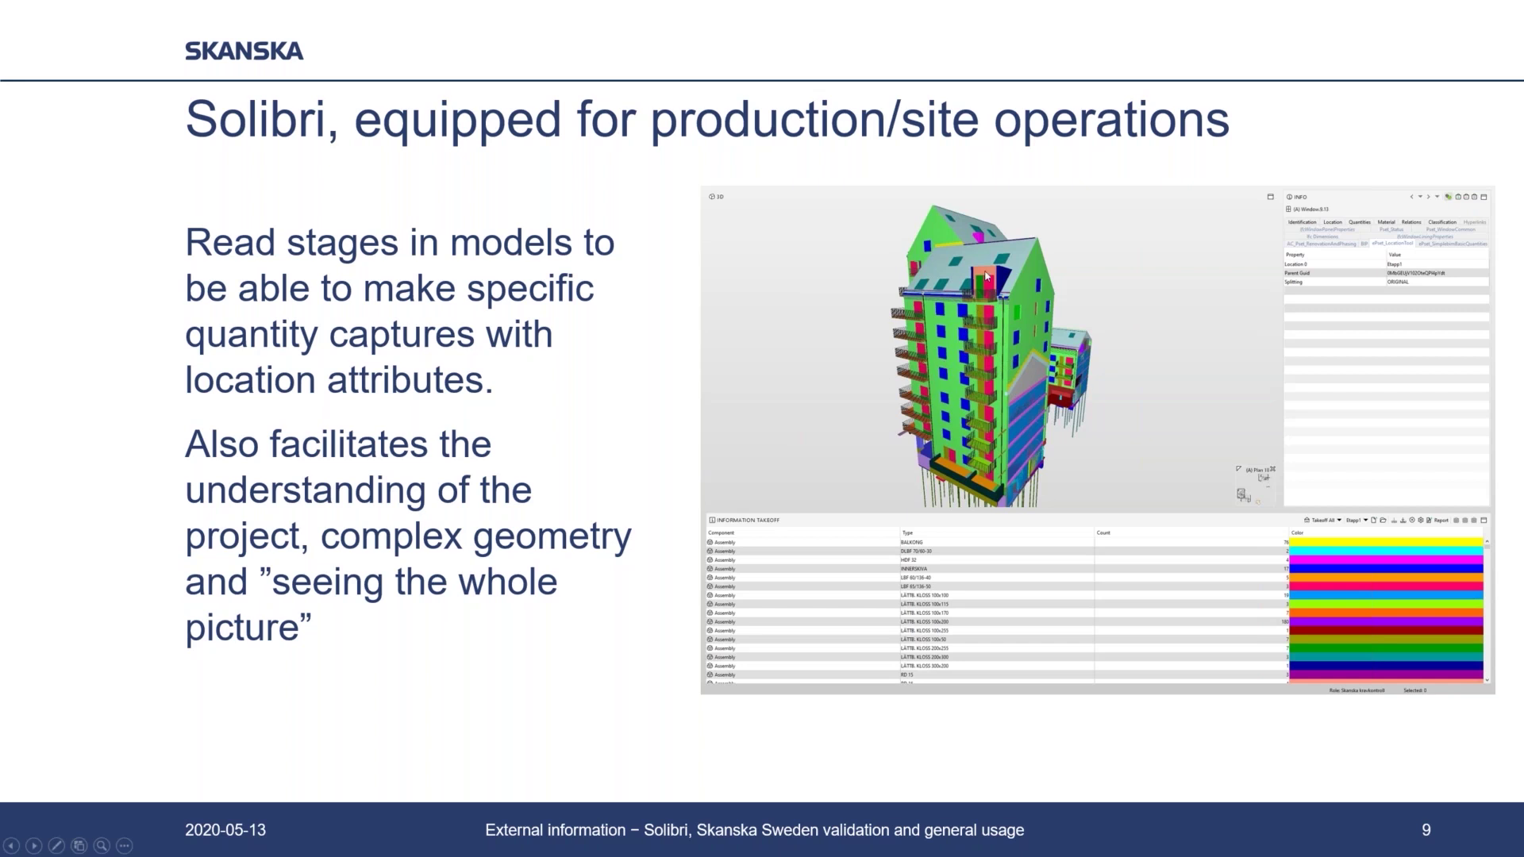
Step: Switch from the presentation to the Solibri Office window with the Fixfabriken Etapper model
{"action": "key", "text": "alt+Tab"}
{"action": "key", "text": "Tab"}
{"action": "key", "text": "Tab"}
{"action": "key", "text": "Tab"}
{"action": "left_click", "coordinate": [971, 440]}
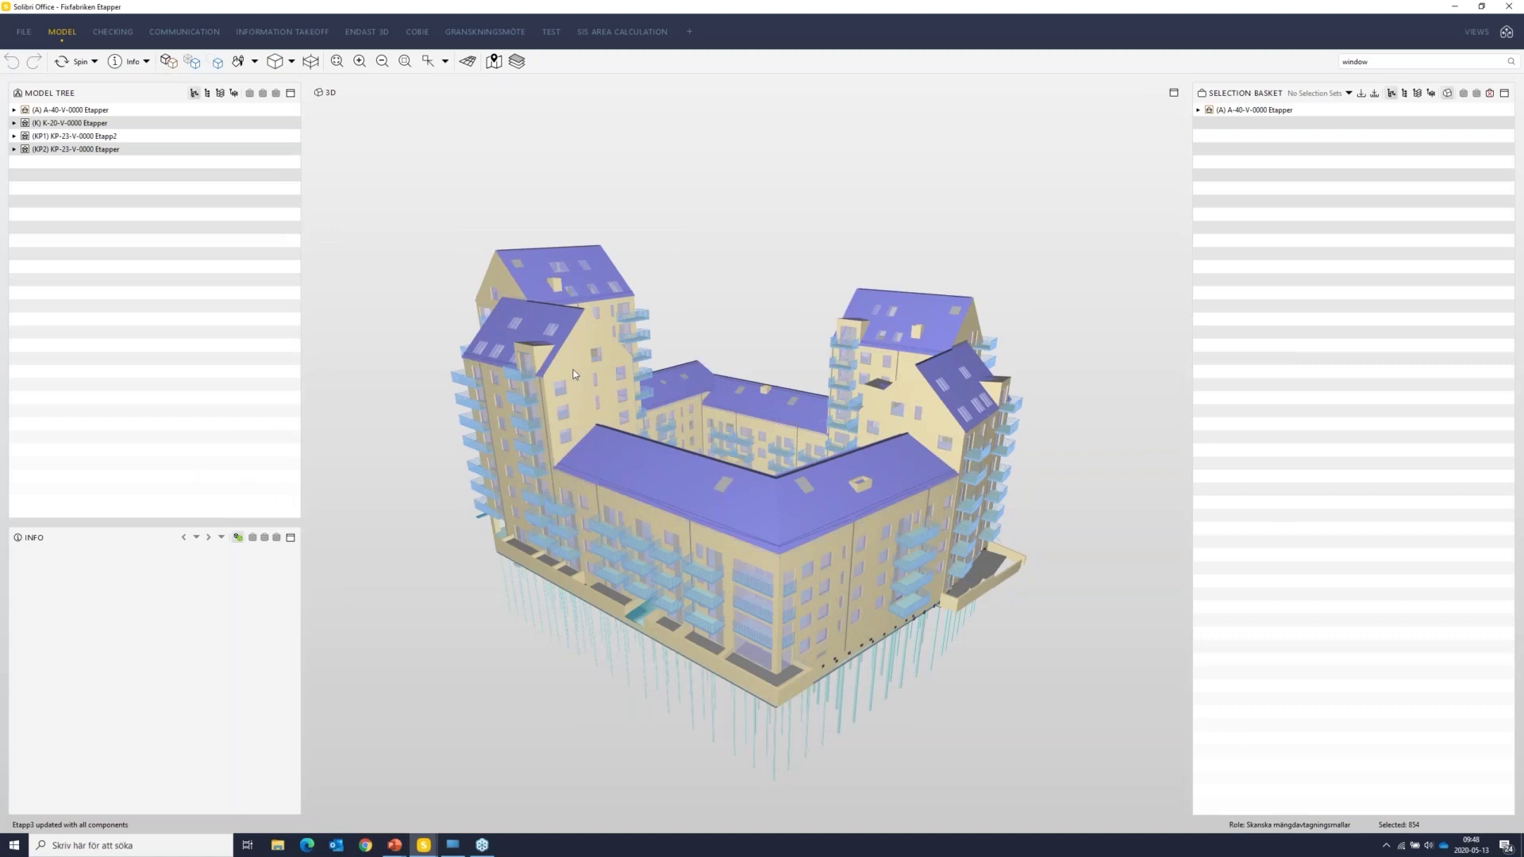
Step: Select the gable wall just below the roof of the front tower and show its ePset_LocationTool properties
{"action": "scroll", "coordinate": [573, 369], "scroll_direction": "up", "scroll_amount": 5}
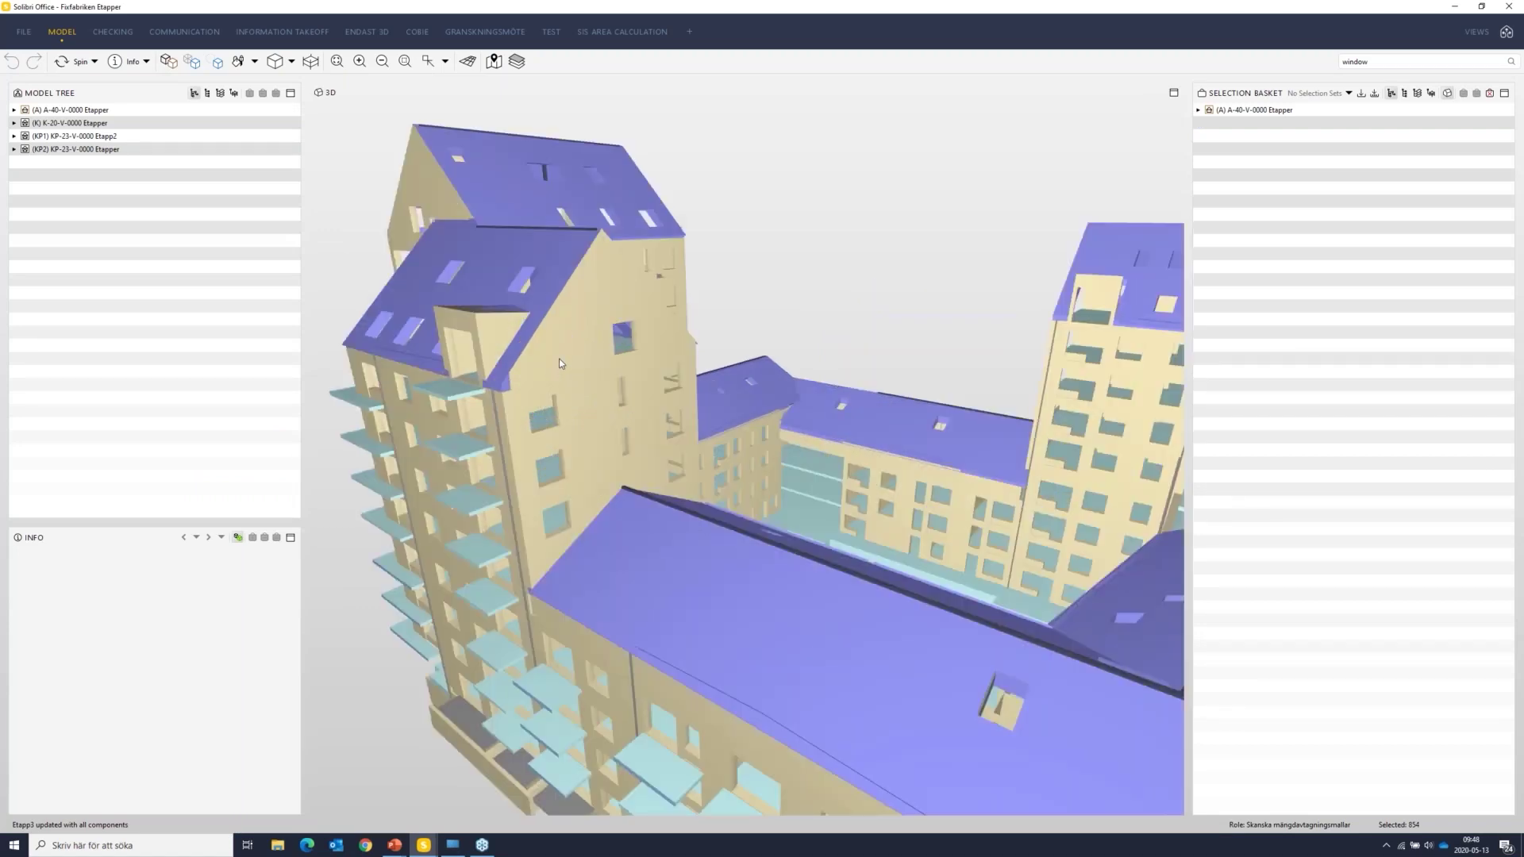
{"action": "left_click_drag", "start_coordinate": [564, 363], "coordinate": [603, 367]}
{"action": "left_click", "coordinate": [601, 362]}
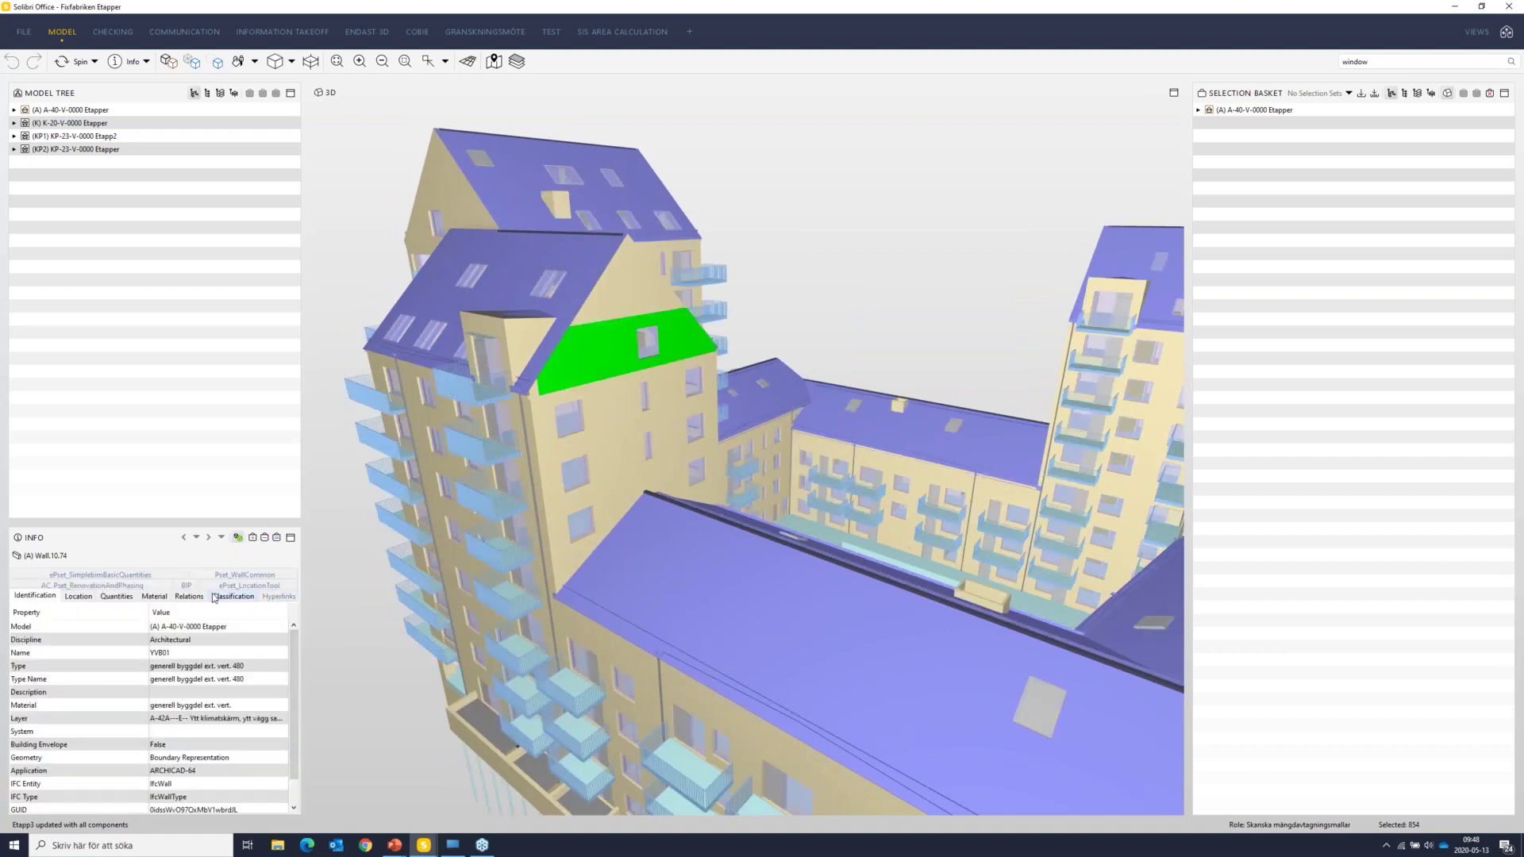
{"action": "left_click", "coordinate": [240, 586]}
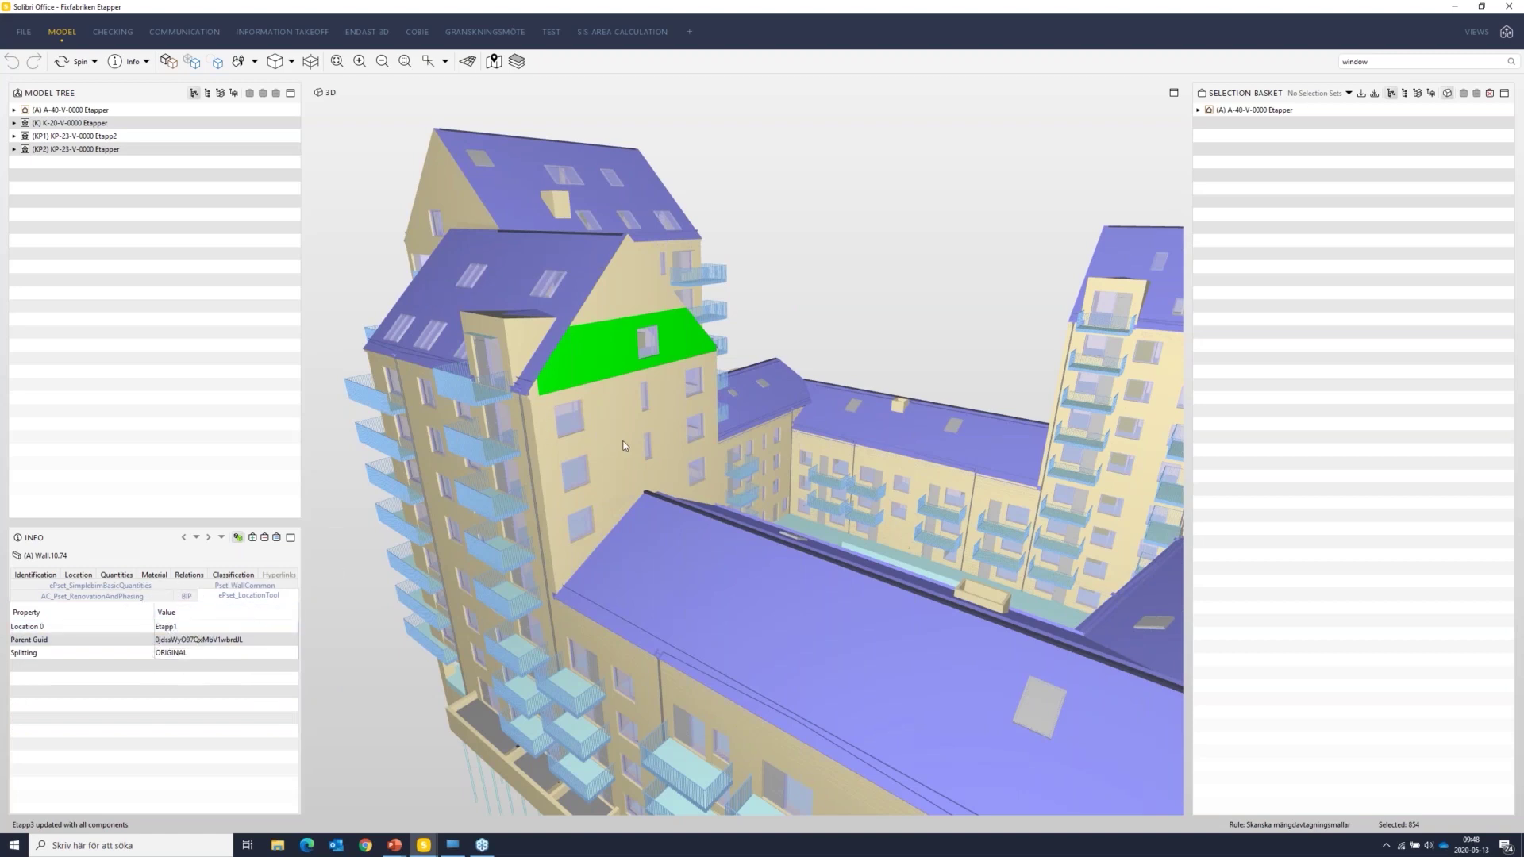
{"action": "left_click", "coordinate": [176, 628]}
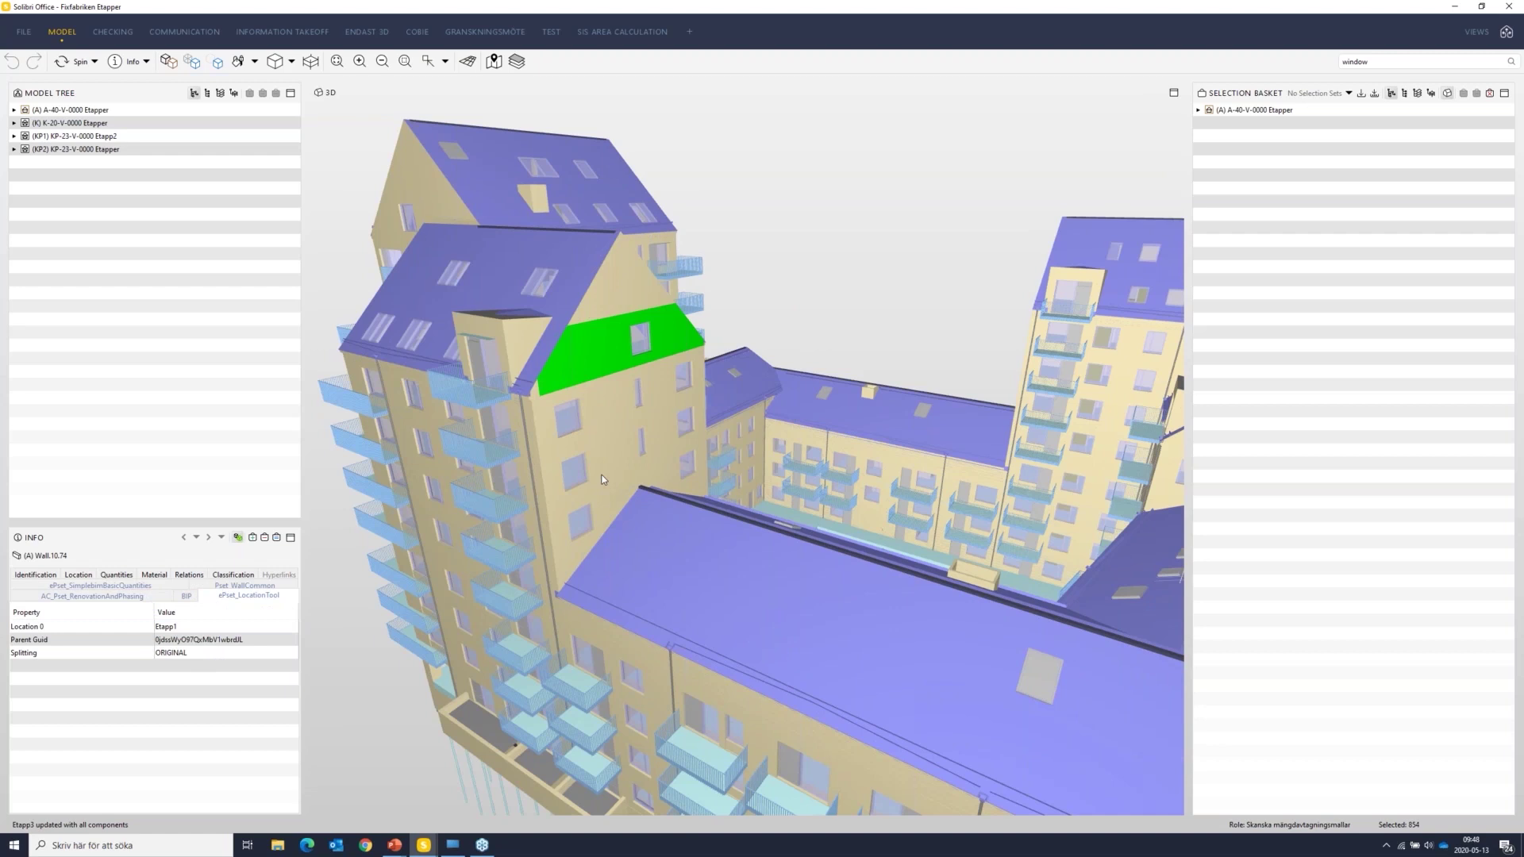
Step: Display the Etapp1 information takeoff and inspect its colour-coded building components in 3D
{"action": "scroll", "coordinate": [601, 479], "scroll_direction": "down", "scroll_amount": 5}
{"action": "mouse_move", "coordinate": [708, 510]}
{"action": "left_mouse_down"}
{"action": "mouse_move", "coordinate": [725, 519]}
{"action": "mouse_move", "coordinate": [617, 369]}
{"action": "left_mouse_up"}
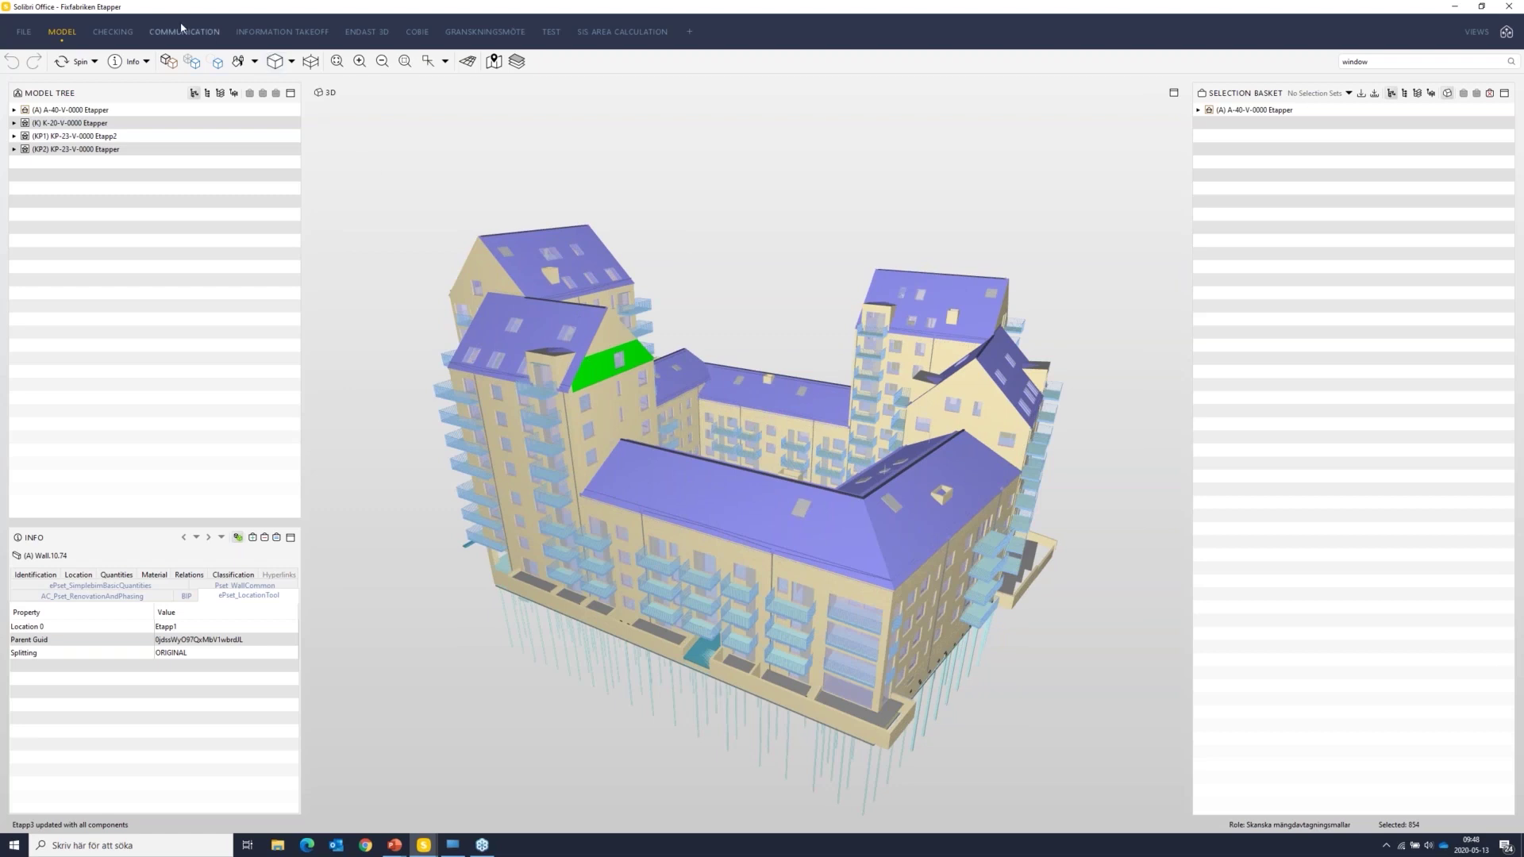
{"action": "left_click", "coordinate": [273, 29]}
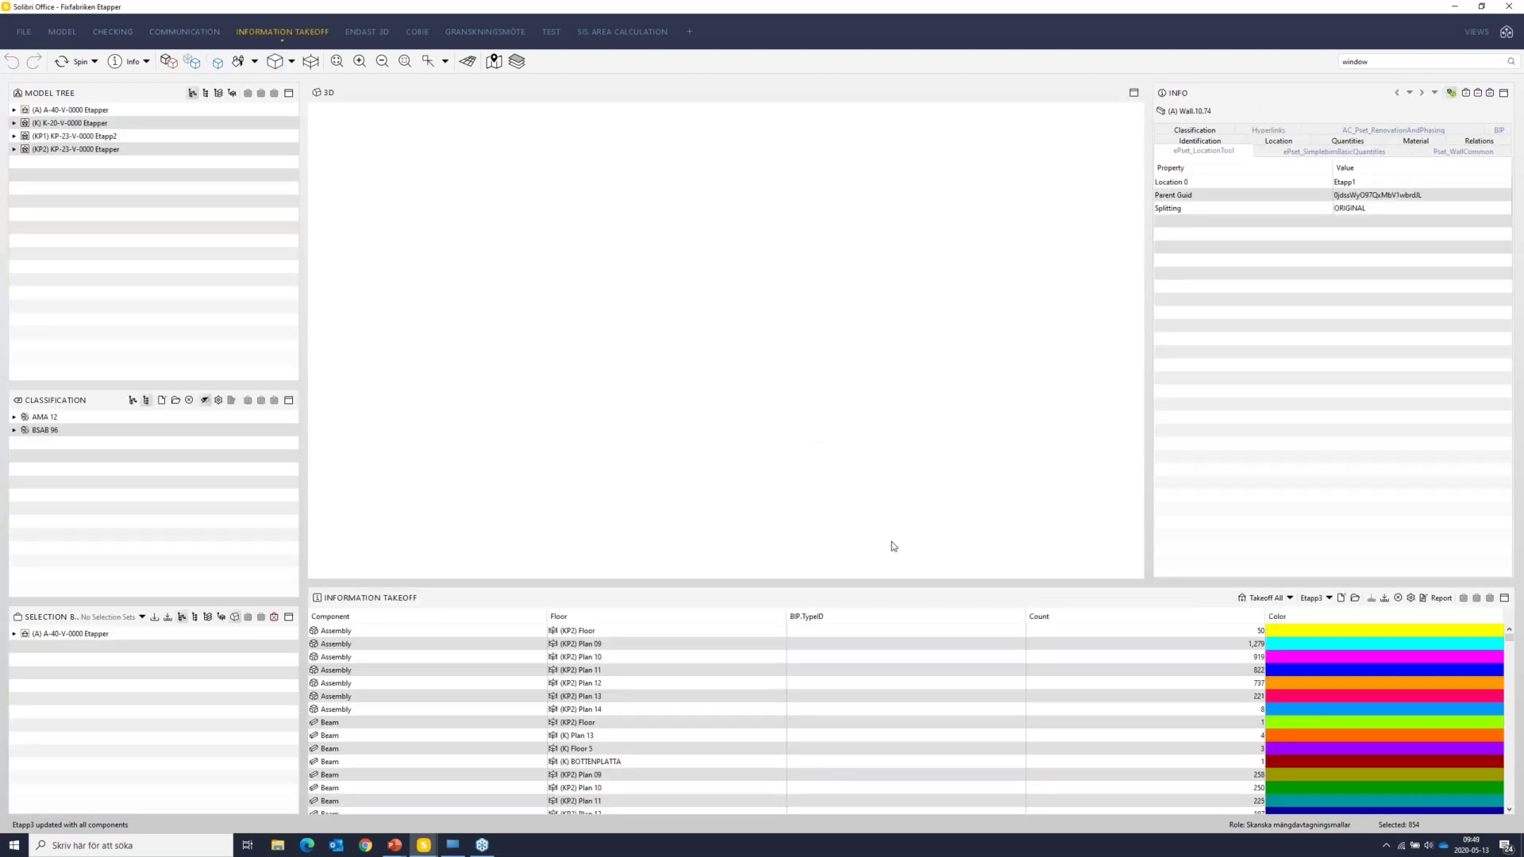
{"action": "left_click", "coordinate": [1328, 600]}
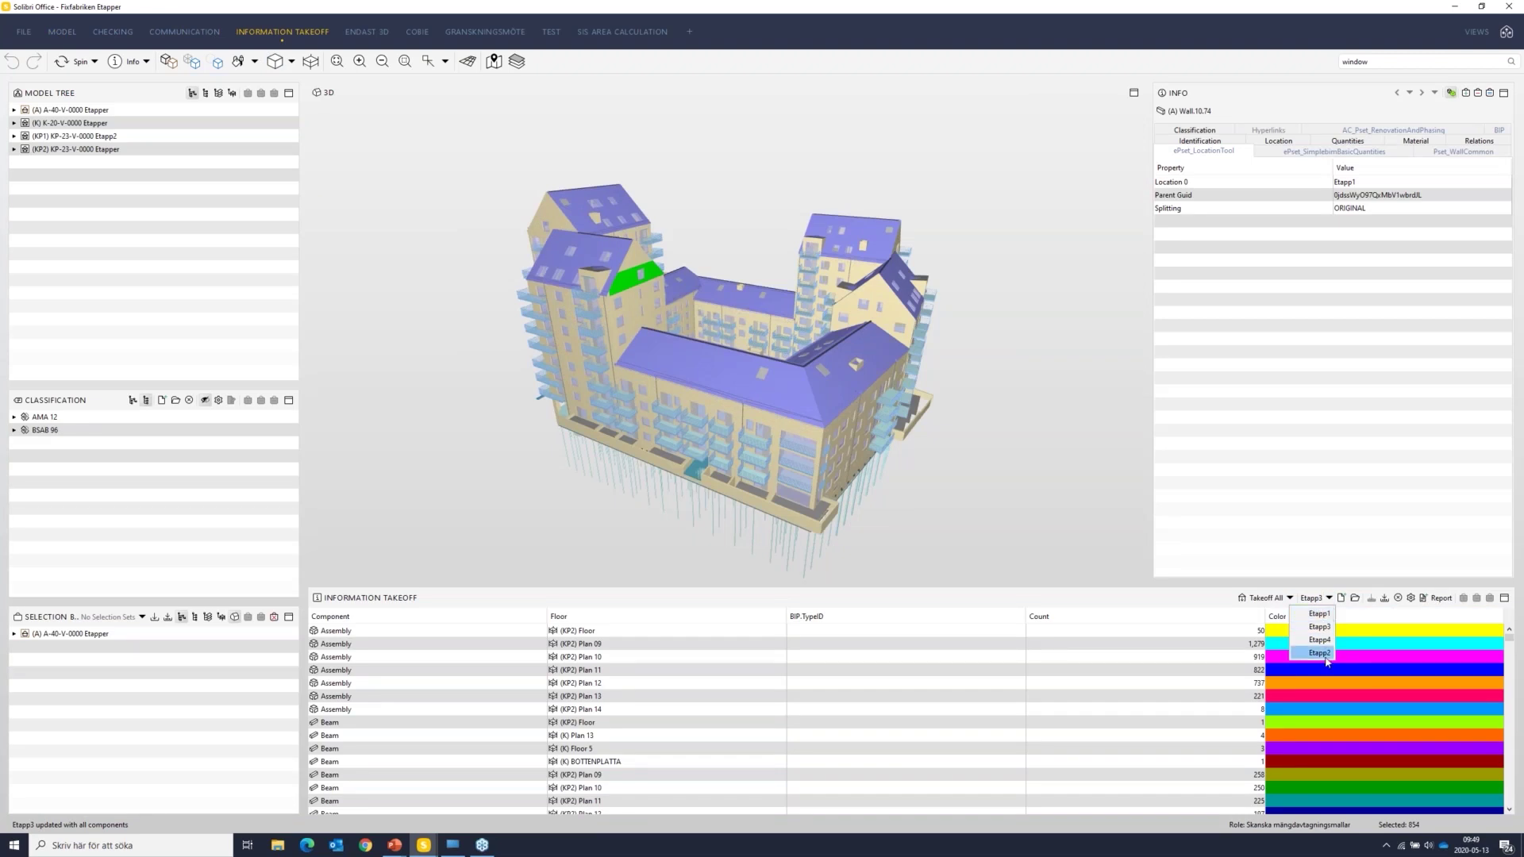
{"action": "left_click", "coordinate": [1320, 614]}
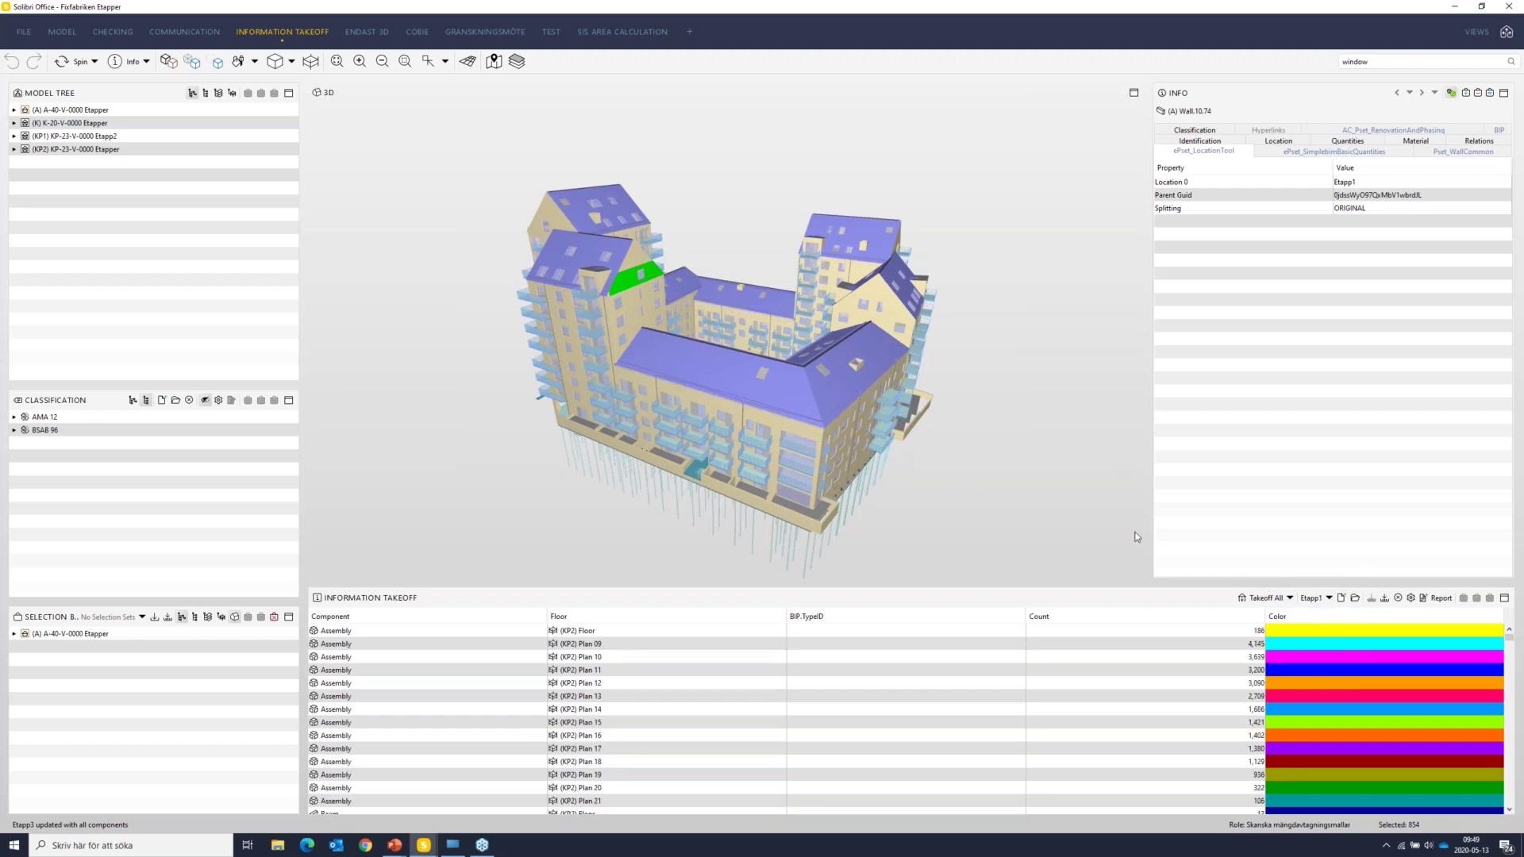
{"action": "left_click_drag", "start_coordinate": [622, 343], "coordinate": [764, 423]}
{"action": "scroll", "coordinate": [765, 423], "scroll_direction": "up", "scroll_amount": 6}
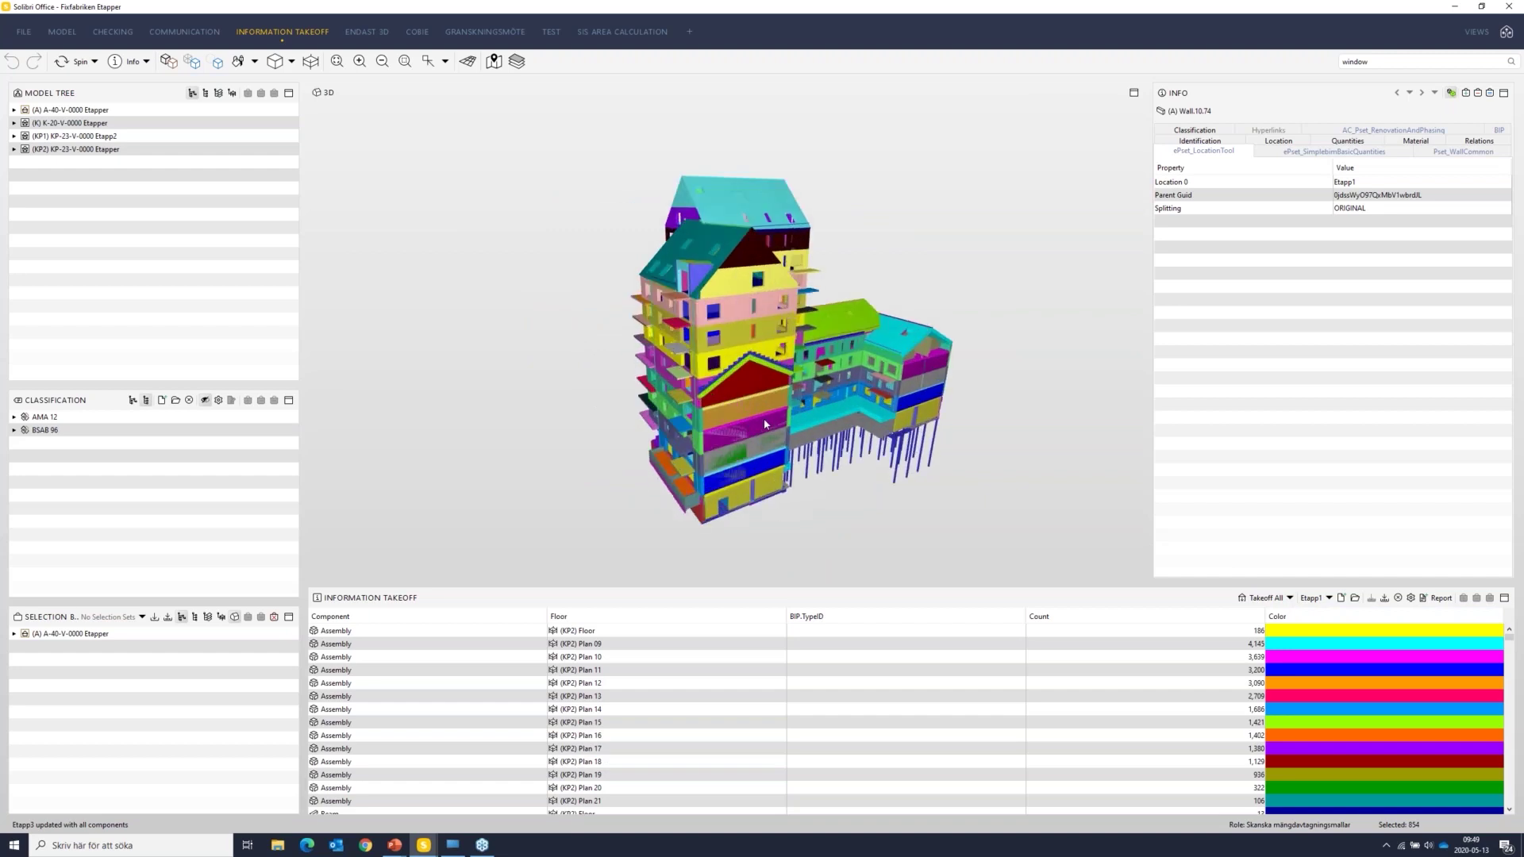
{"action": "left_click_drag", "start_coordinate": [646, 374], "coordinate": [671, 394]}
{"action": "left_click_drag", "start_coordinate": [762, 391], "coordinate": [609, 352]}
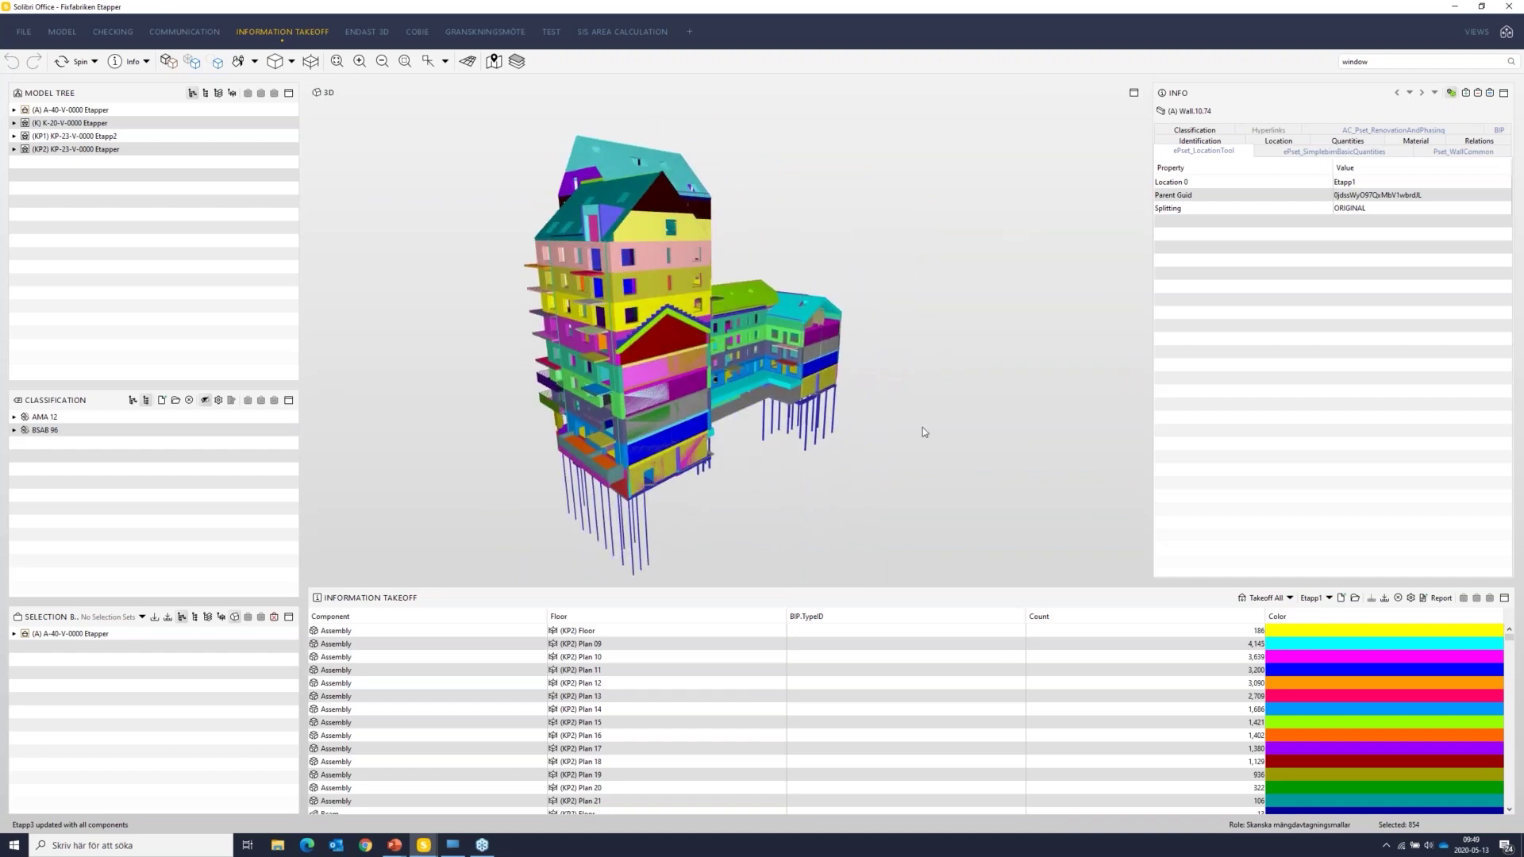
Step: Display the Etapp3 takeoff and then the Etapp4 takeoff, inspecting each stage's colour-coded components in 3D
{"action": "left_click", "coordinate": [1328, 598]}
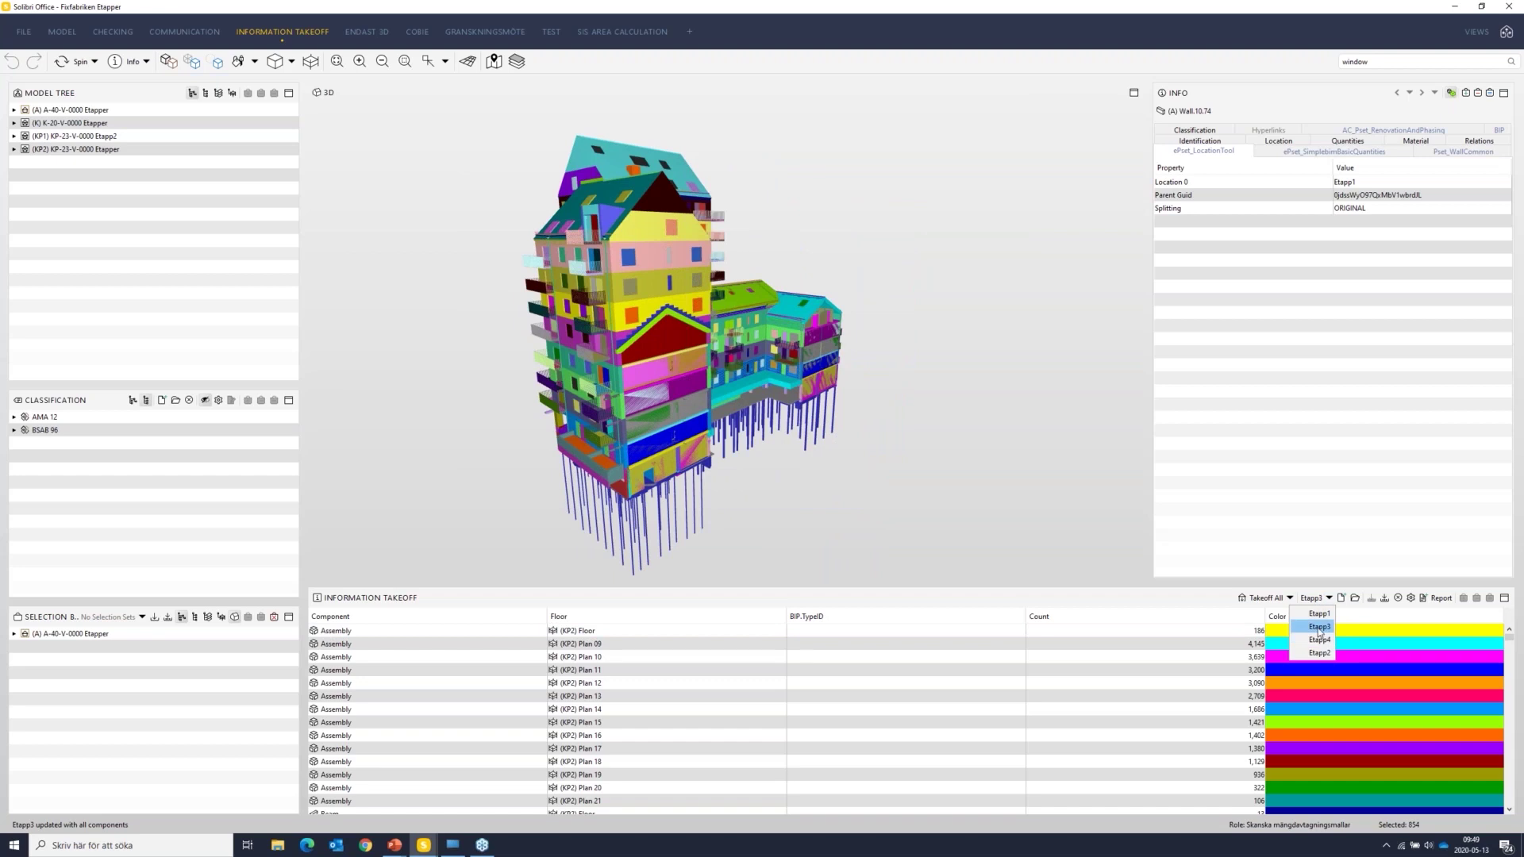
{"action": "left_click", "coordinate": [1319, 627]}
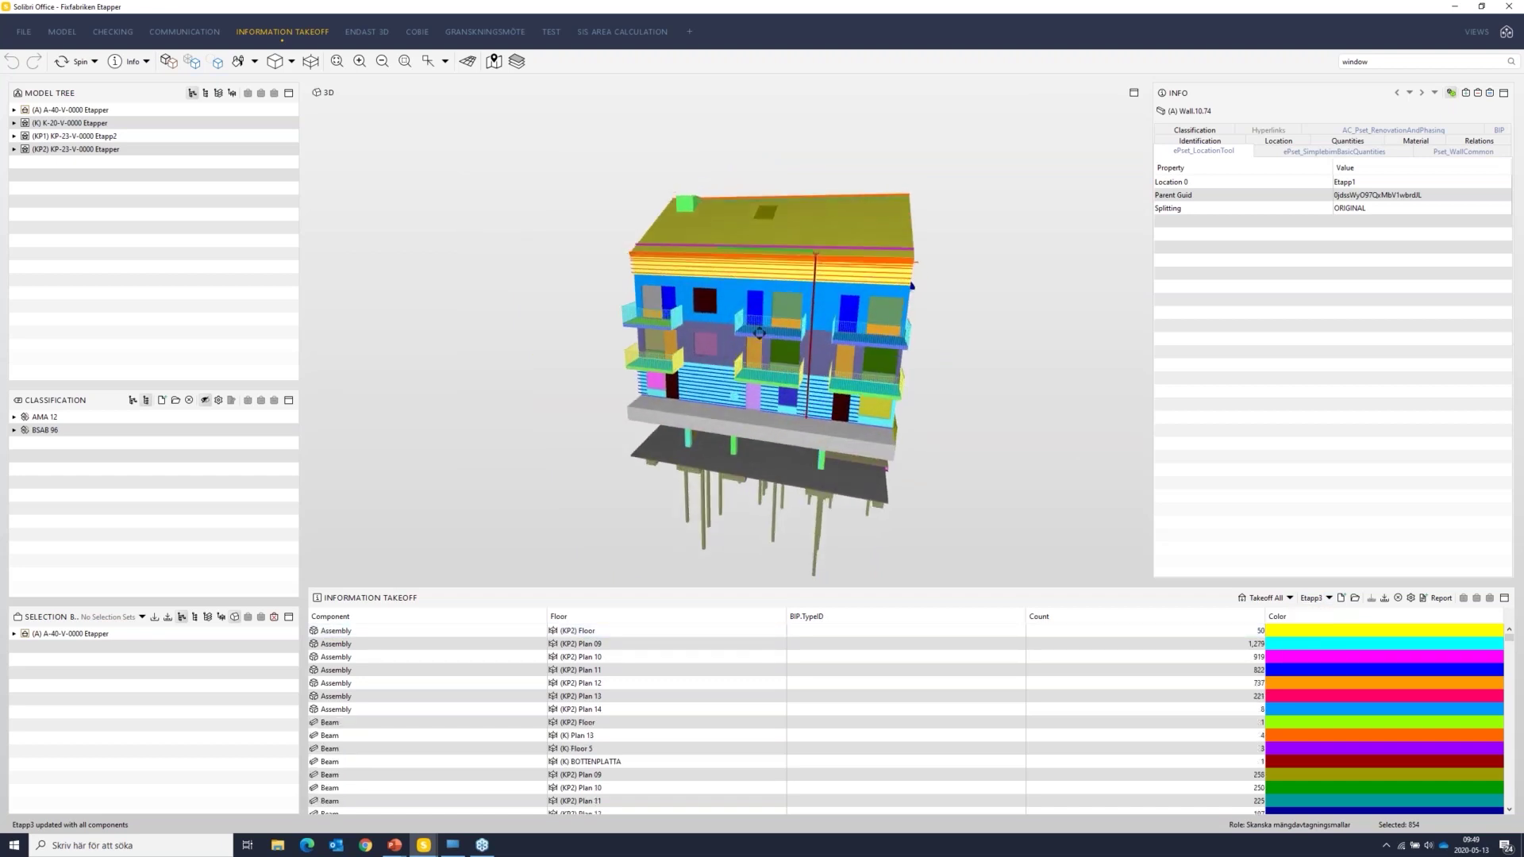
{"action": "left_click", "coordinate": [1331, 599]}
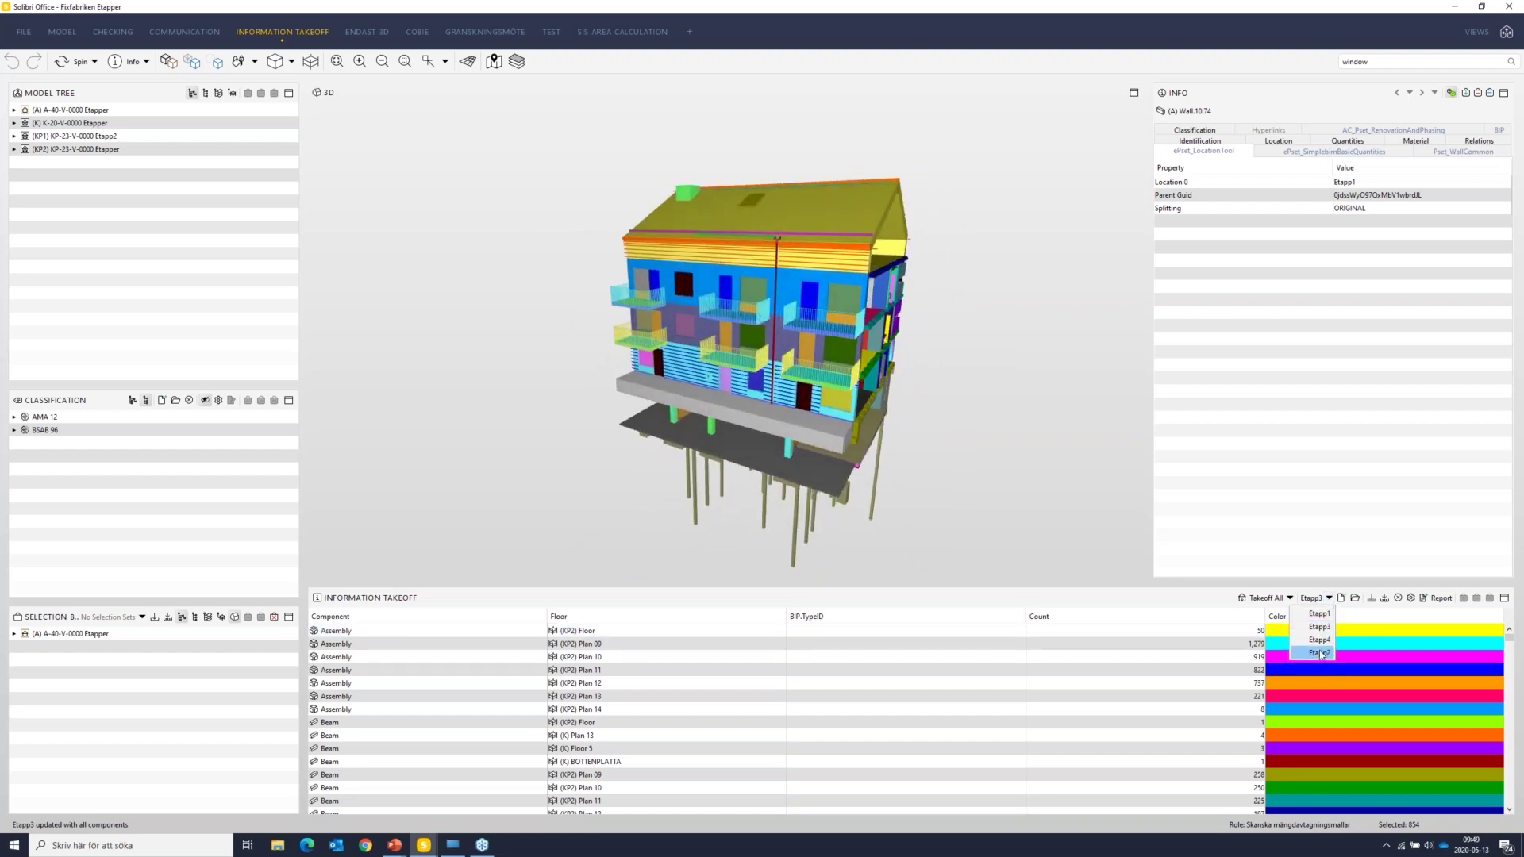
{"action": "left_click", "coordinate": [1320, 640]}
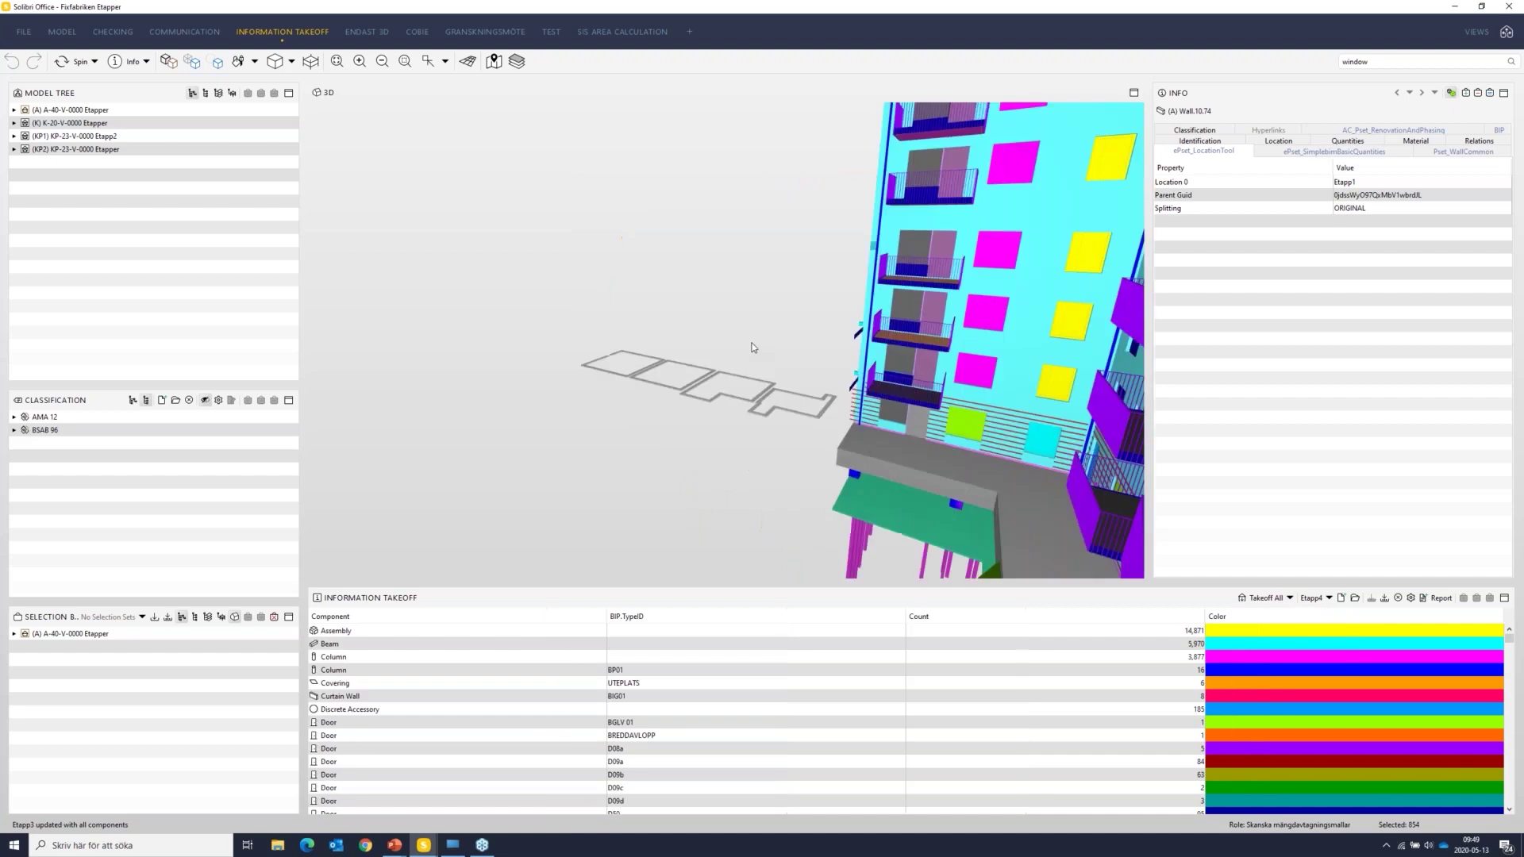
{"action": "left_click_drag", "start_coordinate": [785, 362], "coordinate": [916, 365]}
{"action": "scroll", "coordinate": [917, 361], "scroll_direction": "down", "scroll_amount": 5}
{"action": "left_click_drag", "start_coordinate": [874, 412], "coordinate": [827, 383]}
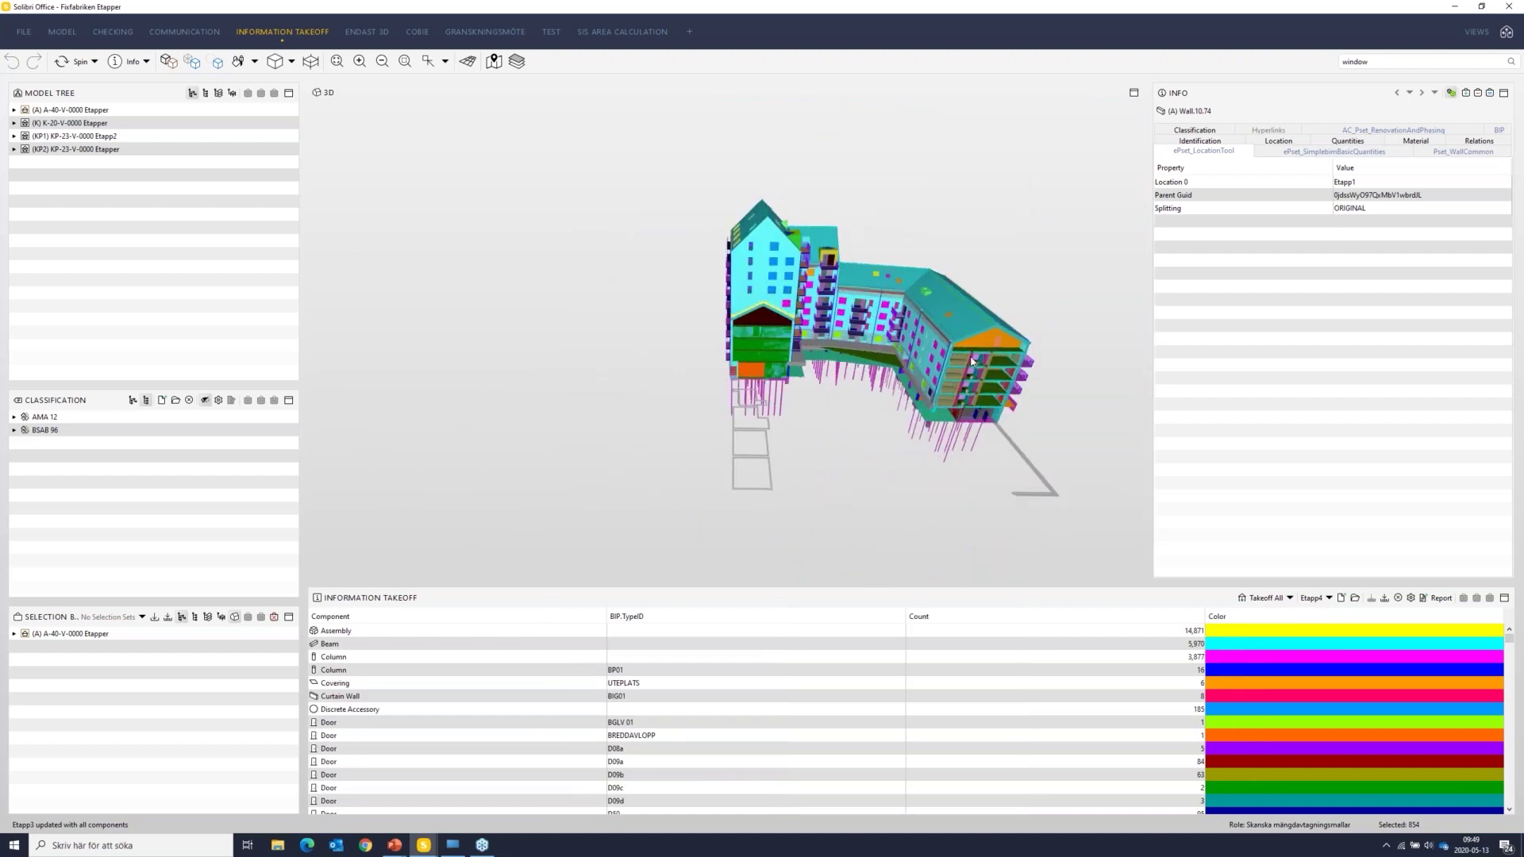
{"action": "left_click_drag", "start_coordinate": [960, 364], "coordinate": [728, 249]}
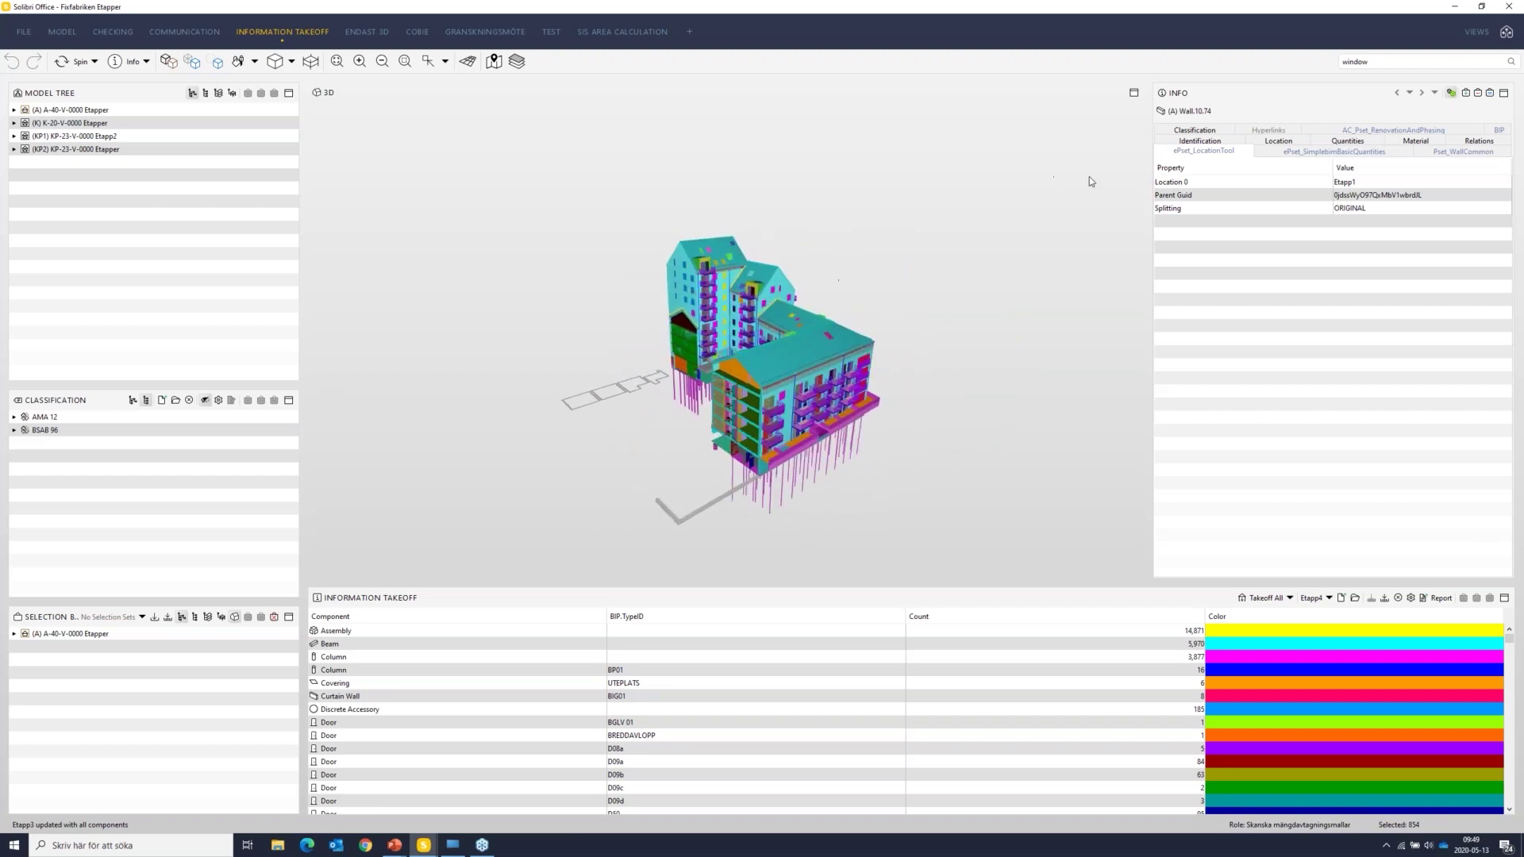
Step: Search the model for "door" and inspect the matching components in 3D
{"action": "left_click", "coordinate": [1336, 61]}
{"action": "type", "text": "door"}
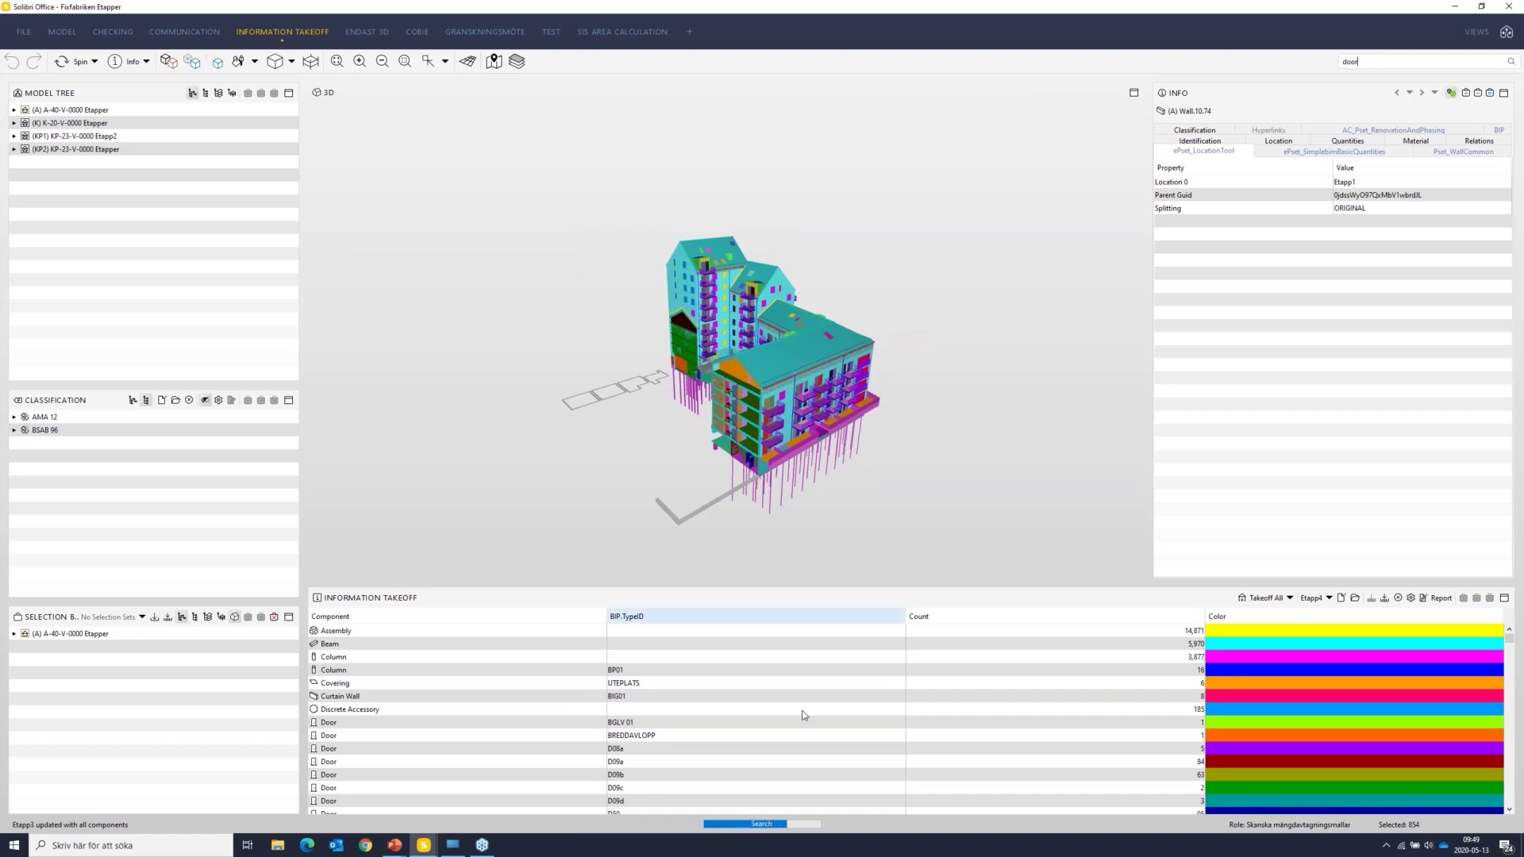
{"action": "left_click", "coordinate": [794, 775]}
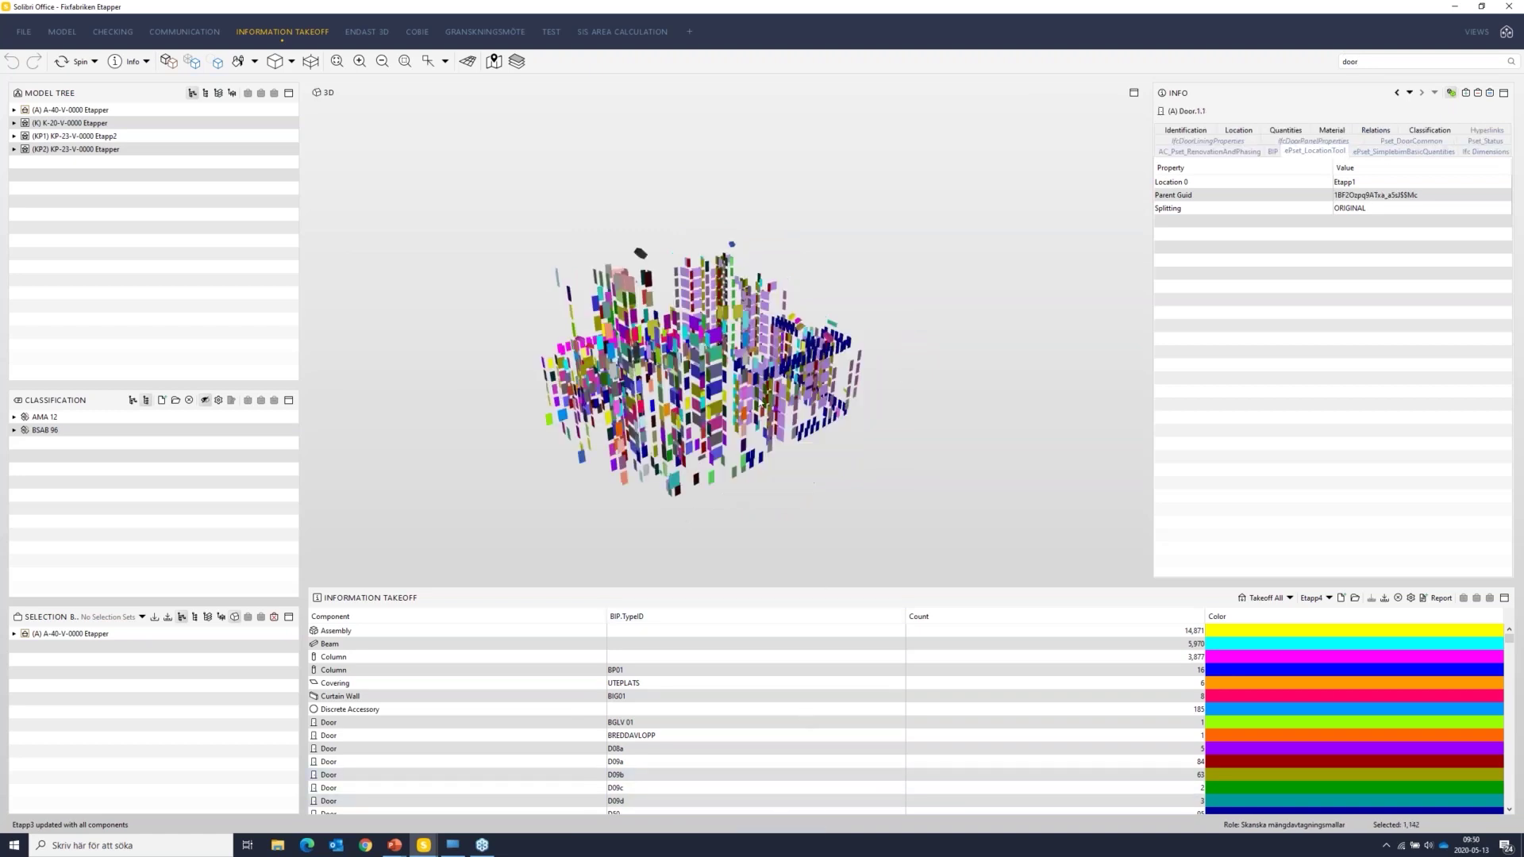
{"action": "scroll", "coordinate": [702, 392], "scroll_direction": "up", "scroll_amount": 5}
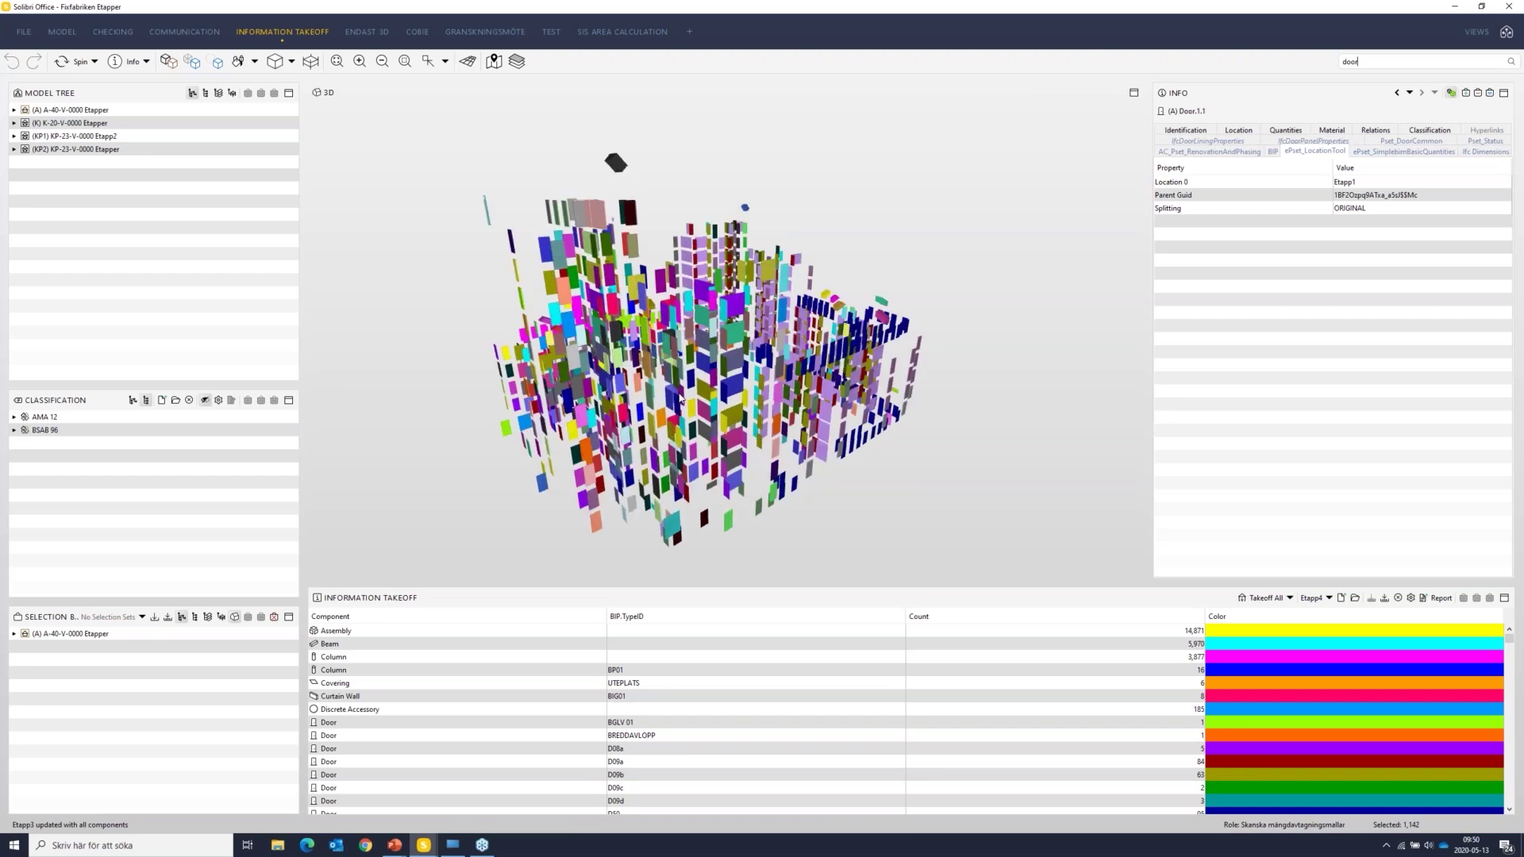
{"action": "scroll", "coordinate": [816, 418], "scroll_direction": "down", "scroll_amount": 4}
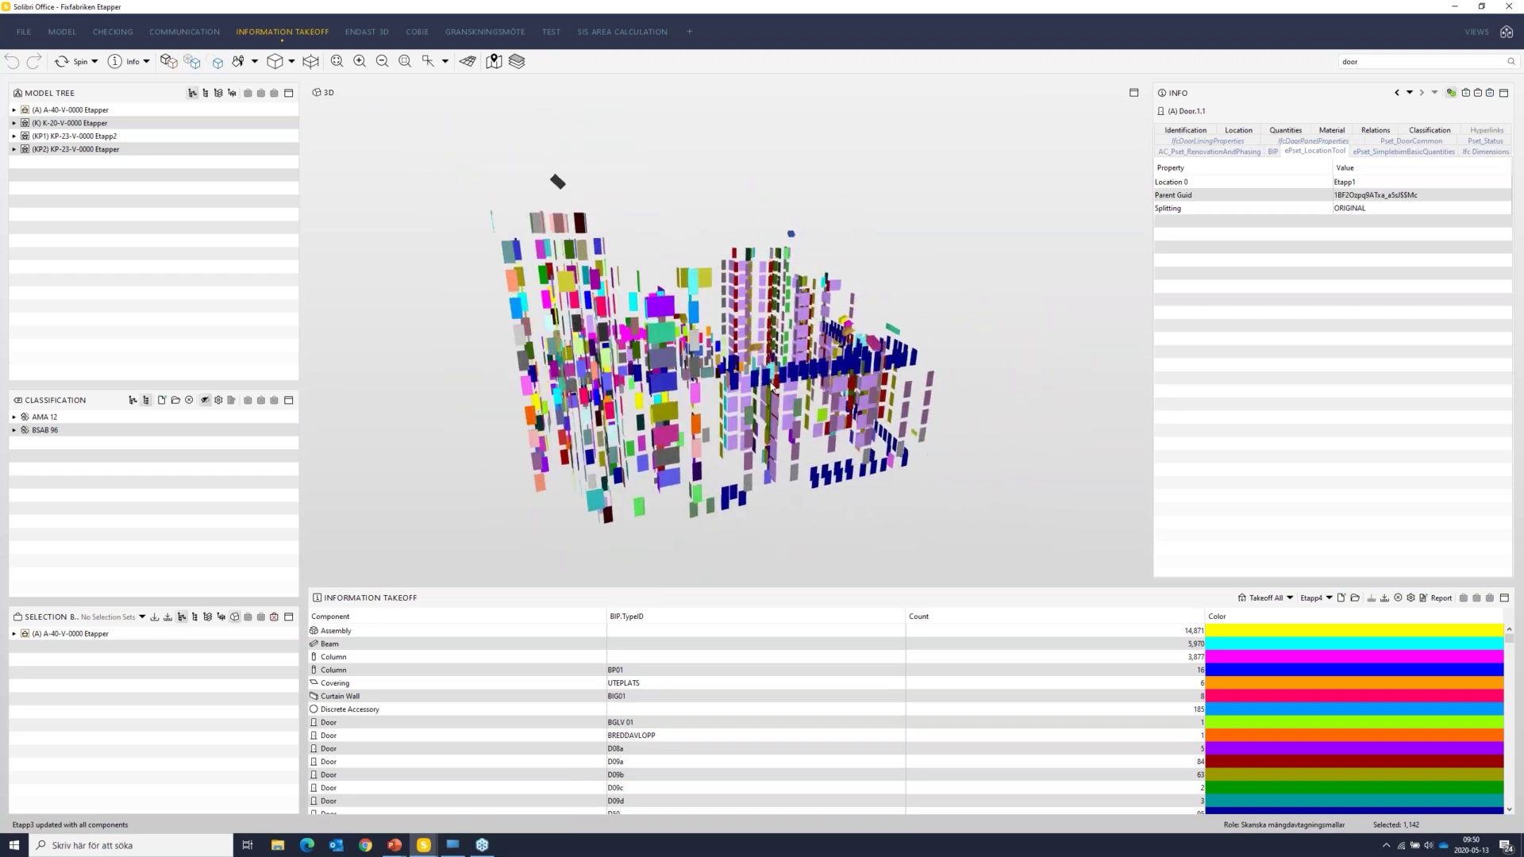
Step: Take off only the selected door components in the Etapp4 takeoff and view them colour-coded in 3D
{"action": "left_click", "coordinate": [1288, 597]}
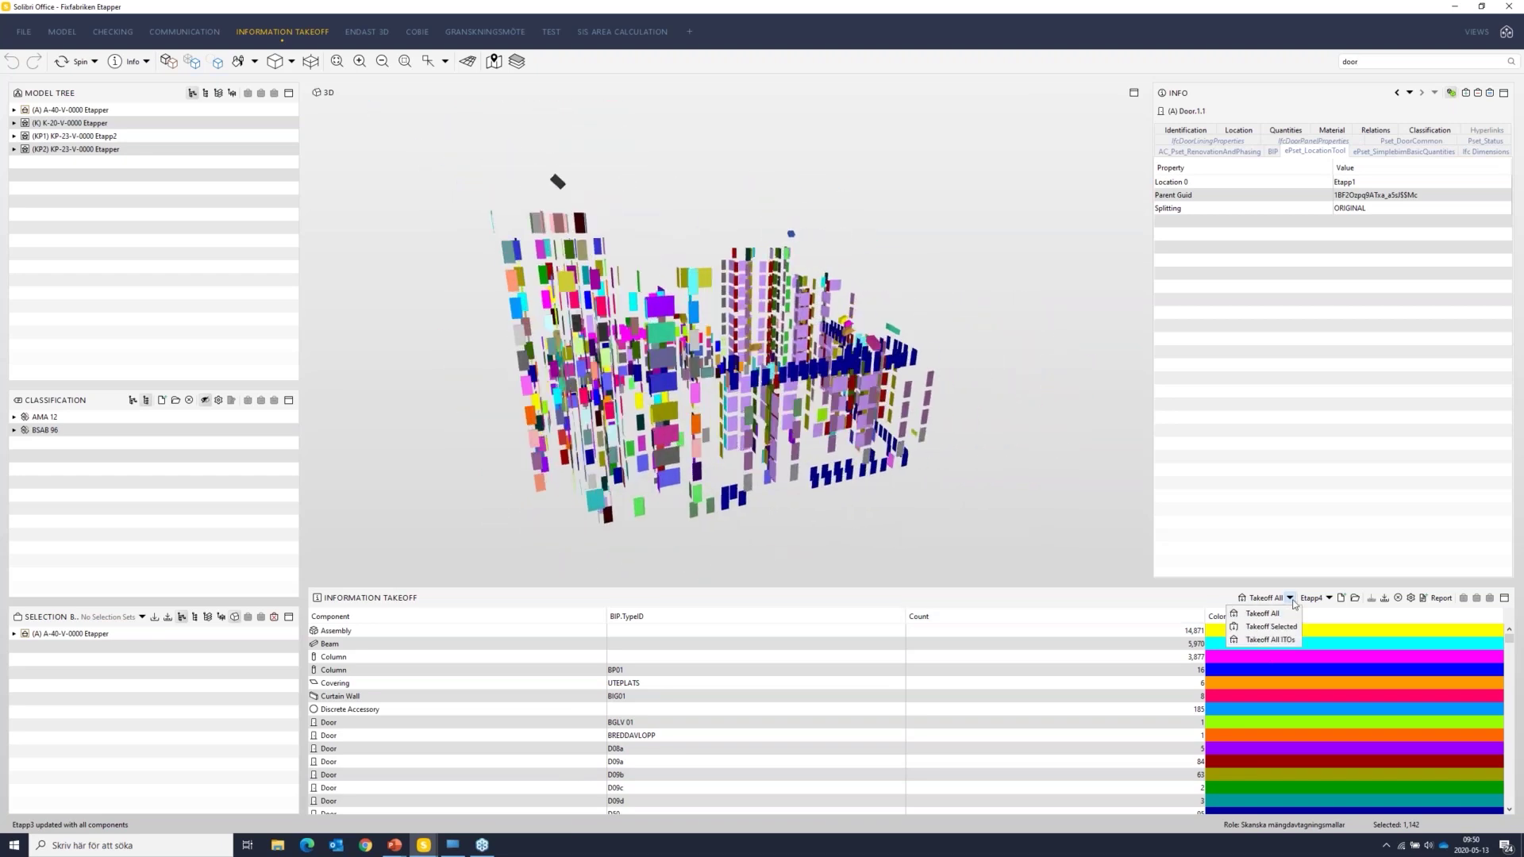
{"action": "left_click", "coordinate": [1271, 626]}
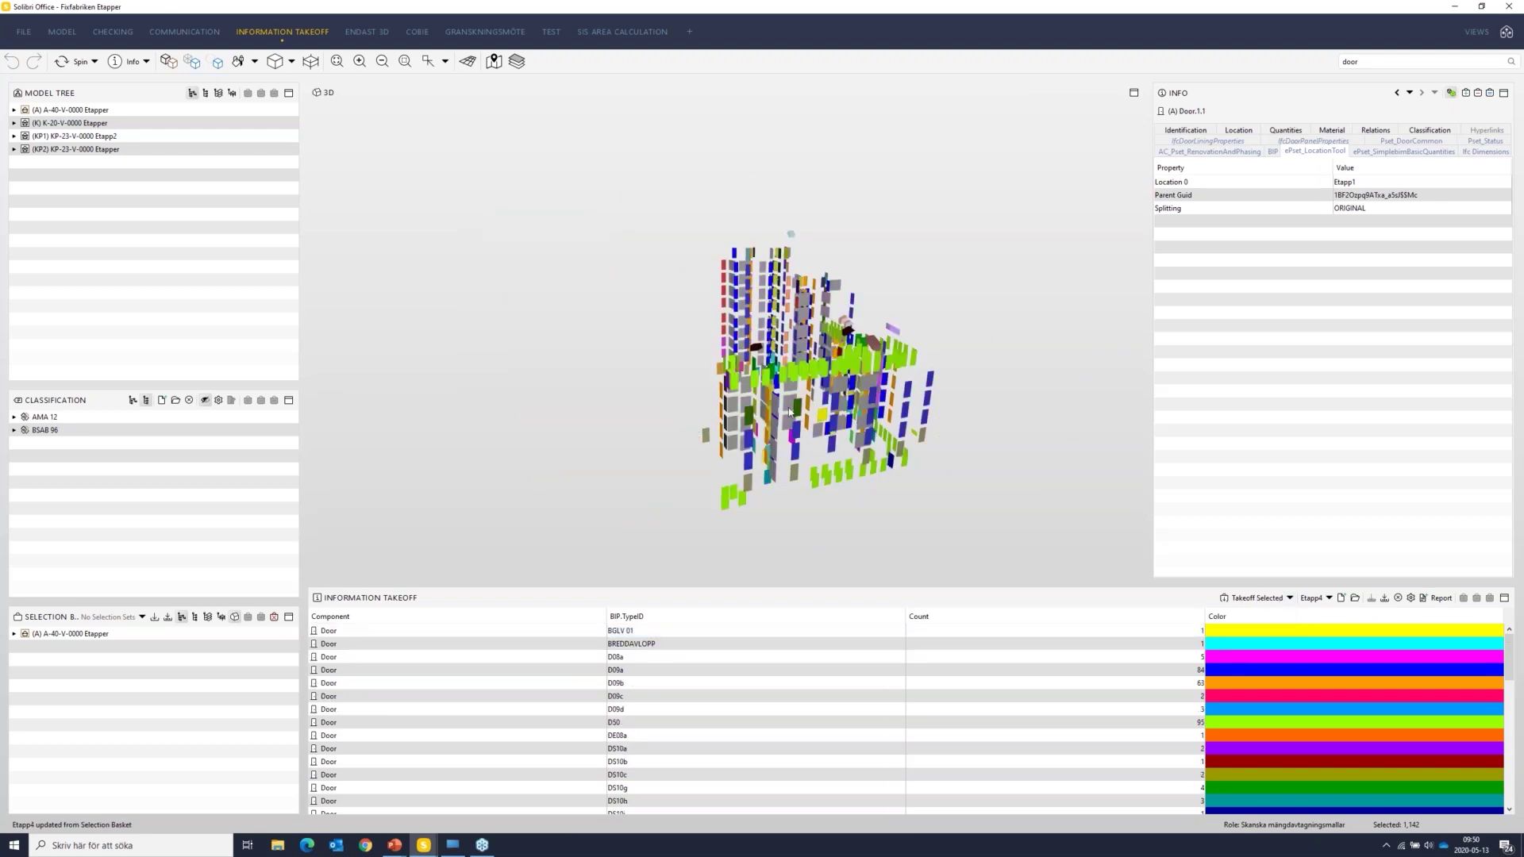
{"action": "left_click_drag", "start_coordinate": [897, 476], "coordinate": [670, 327]}
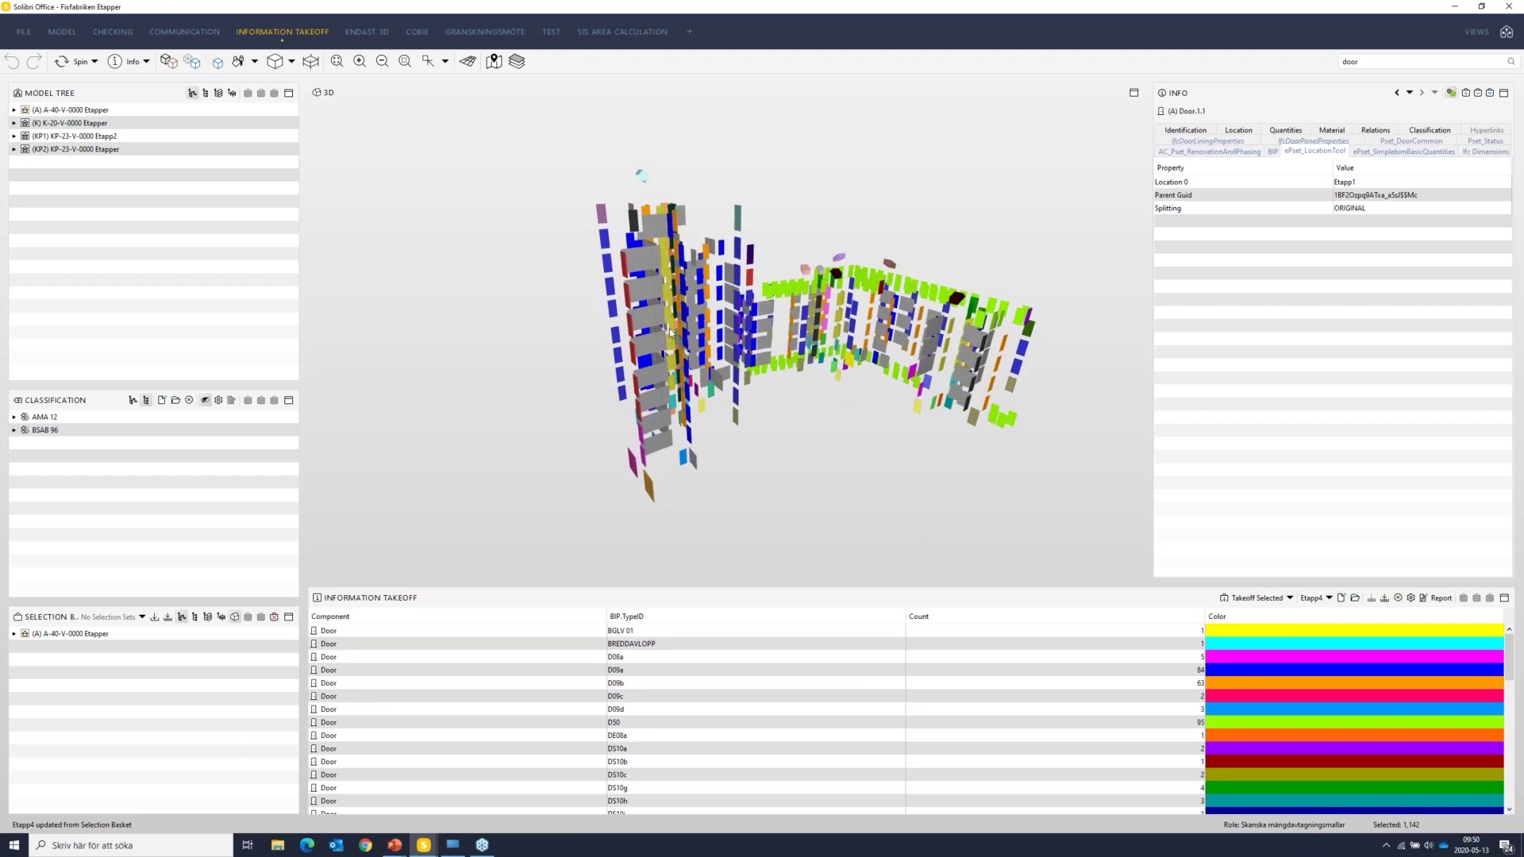
Step: Add a Floor column to the Etapp4 takeoff before BIP.TypeID and rerun the takeoff for the selected doors
{"action": "right_click", "coordinate": [682, 617]}
{"action": "left_click", "coordinate": [718, 625]}
{"action": "left_click", "coordinate": [1025, 822]}
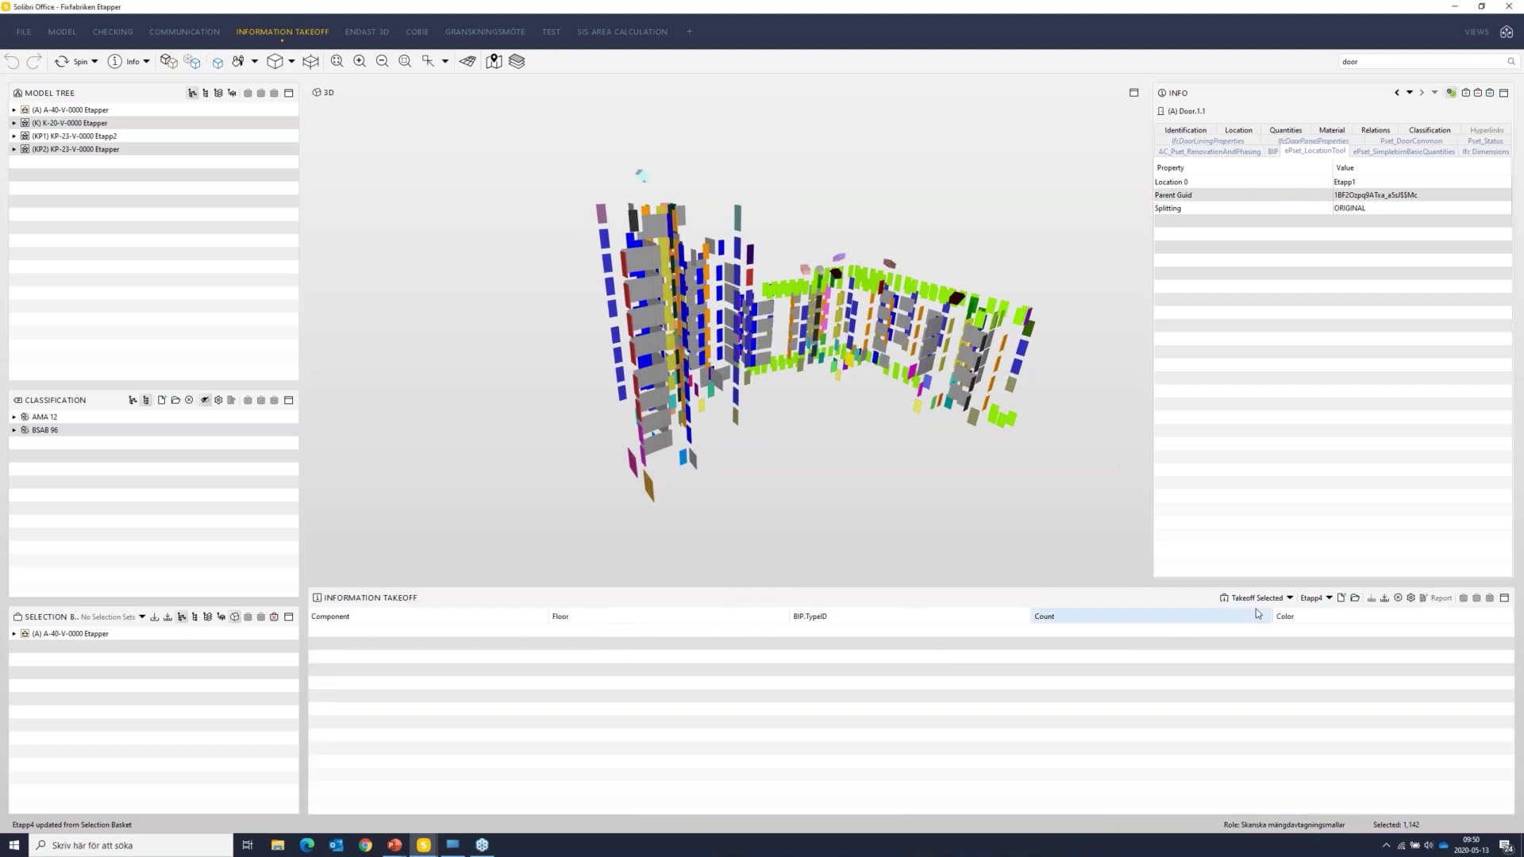
{"action": "left_click", "coordinate": [1256, 597]}
{"action": "scroll", "coordinate": [655, 680], "scroll_direction": "down", "scroll_amount": 10}
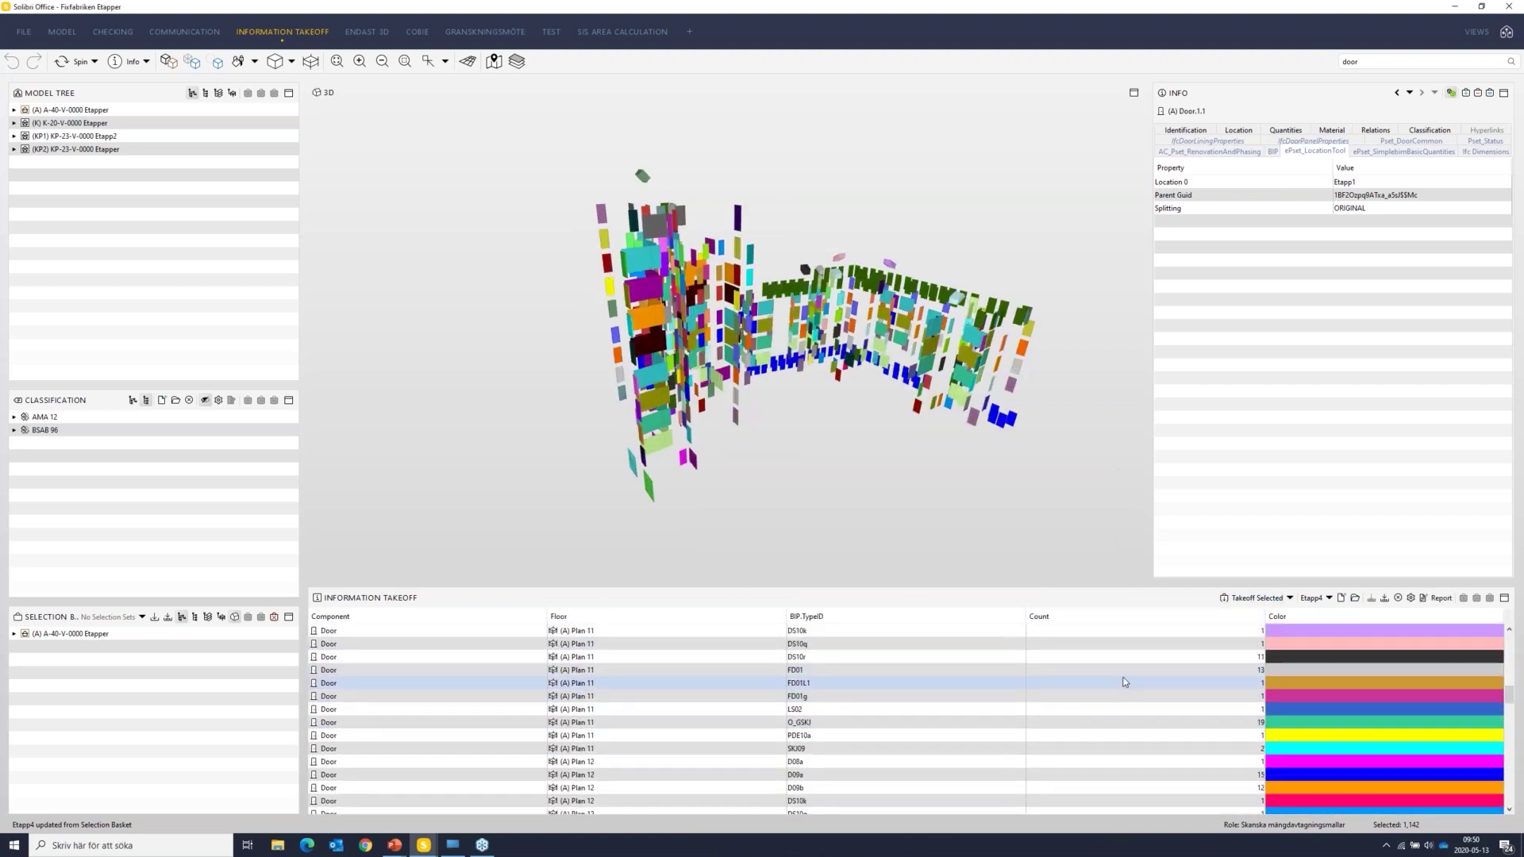
Step: Isolate the FD01 doors on Plan 11 from the takeoff and inspect them in 3D
{"action": "left_click", "coordinate": [1056, 671]}
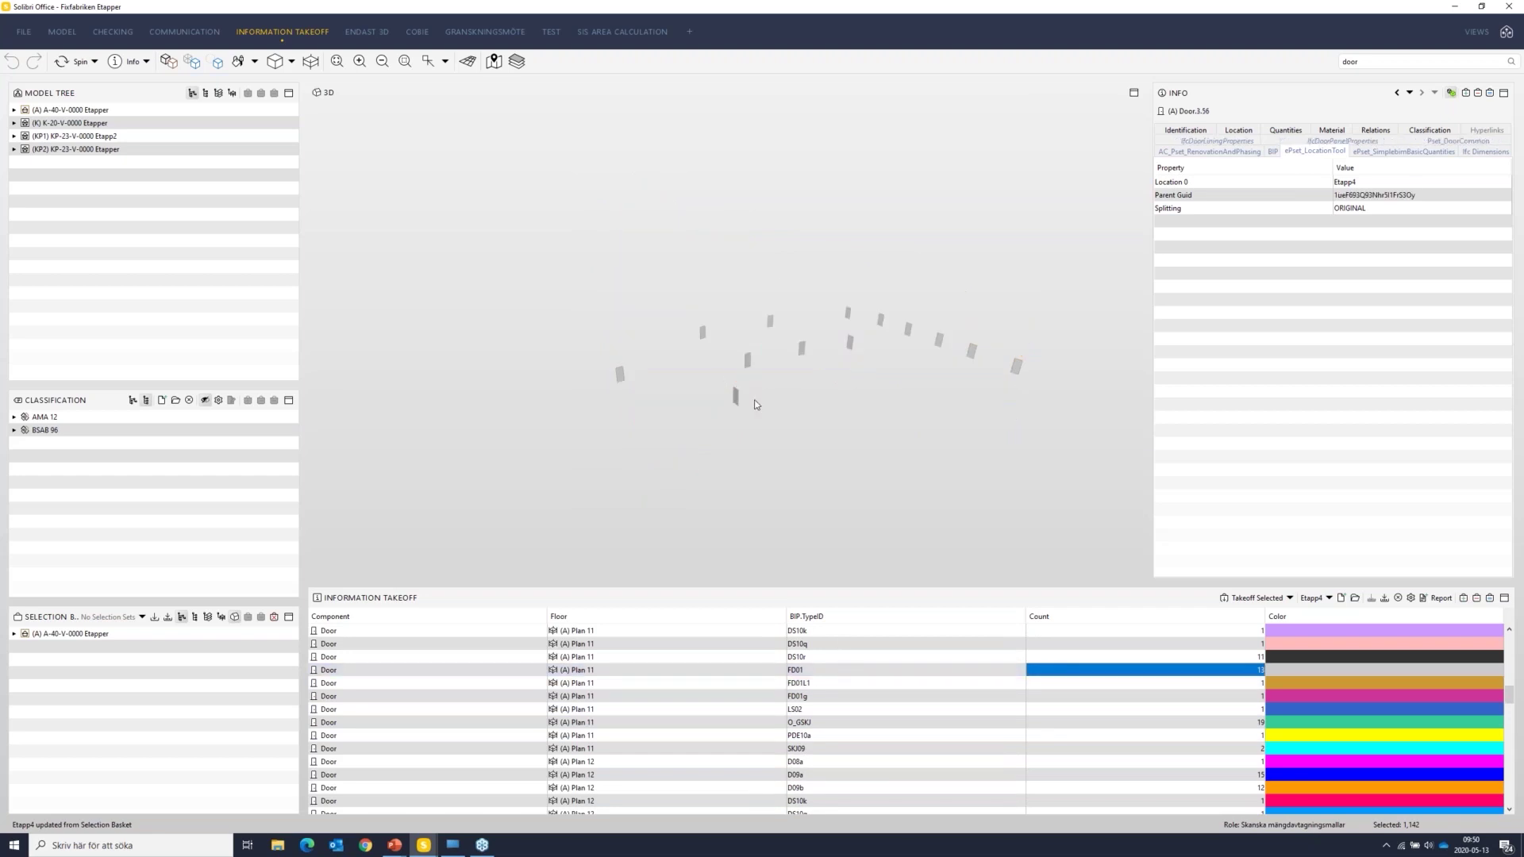
{"action": "scroll", "coordinate": [741, 397], "scroll_direction": "up", "scroll_amount": 5}
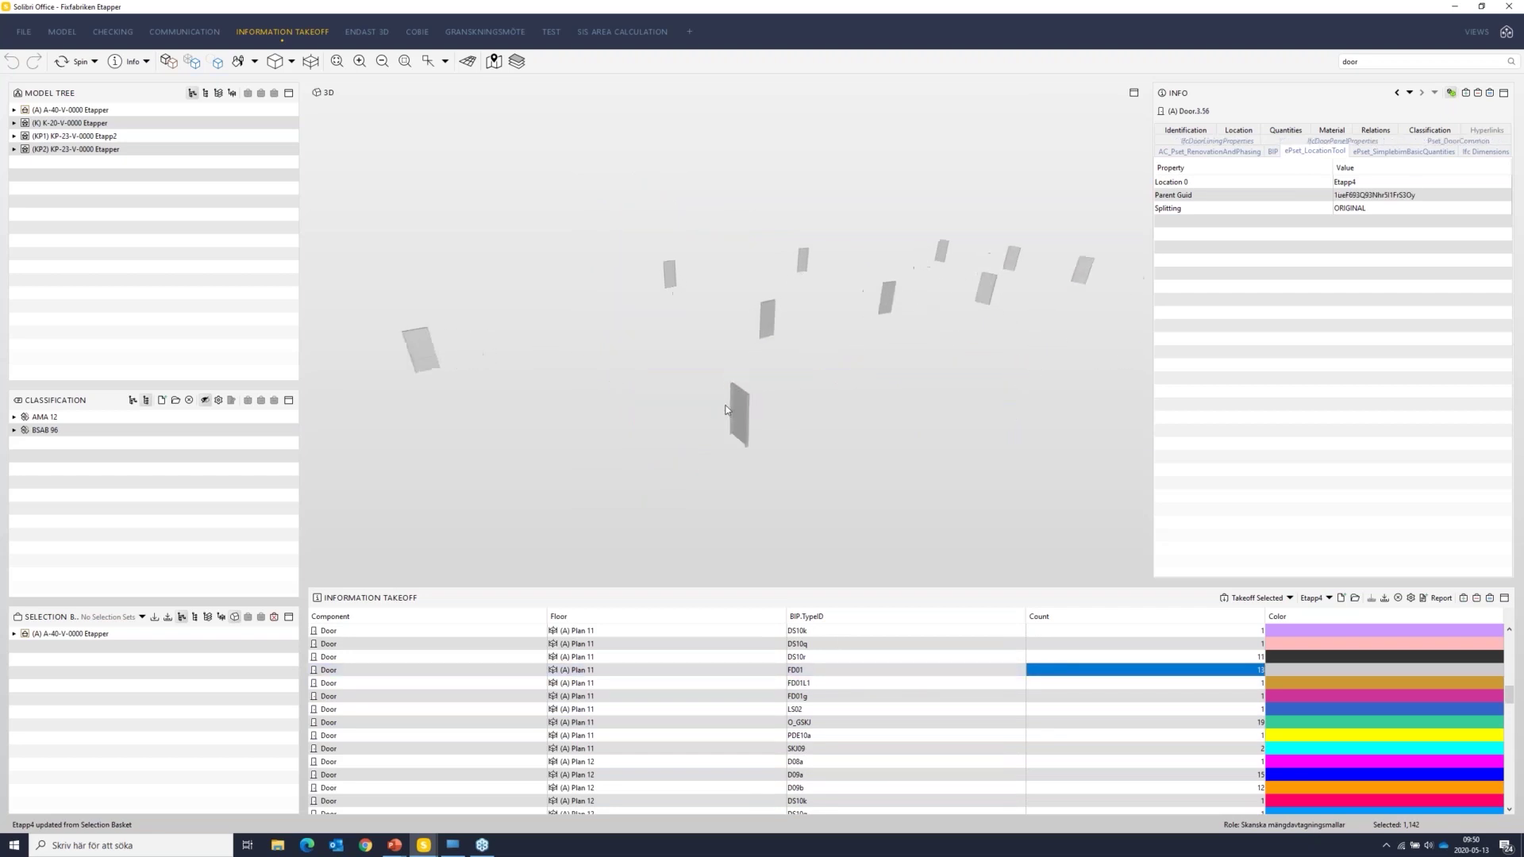
{"action": "scroll", "coordinate": [803, 401], "scroll_direction": "down", "scroll_amount": 5}
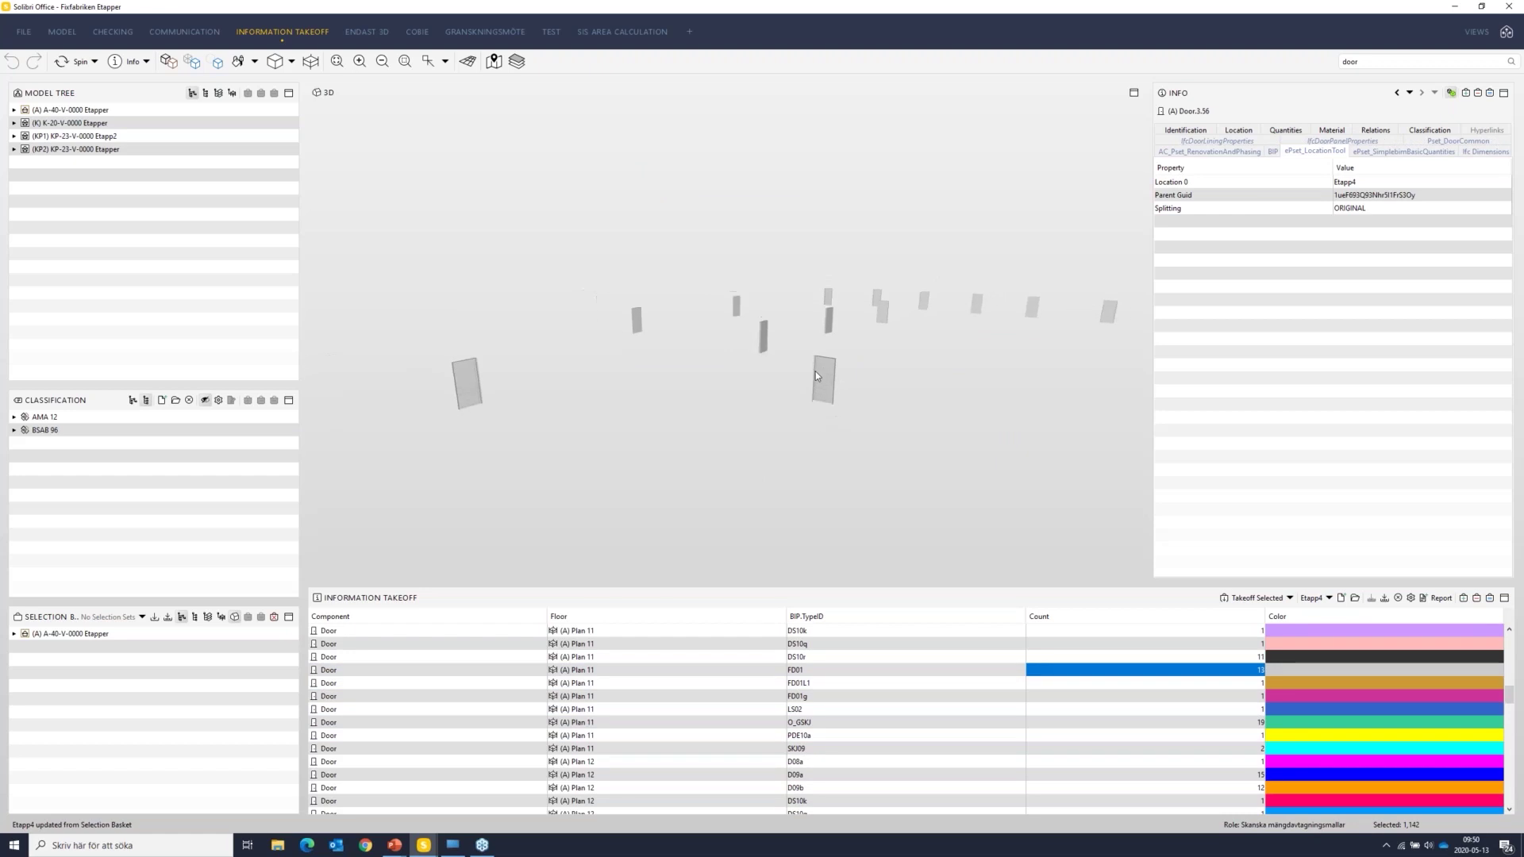
{"action": "left_click_drag", "start_coordinate": [850, 381], "coordinate": [852, 412]}
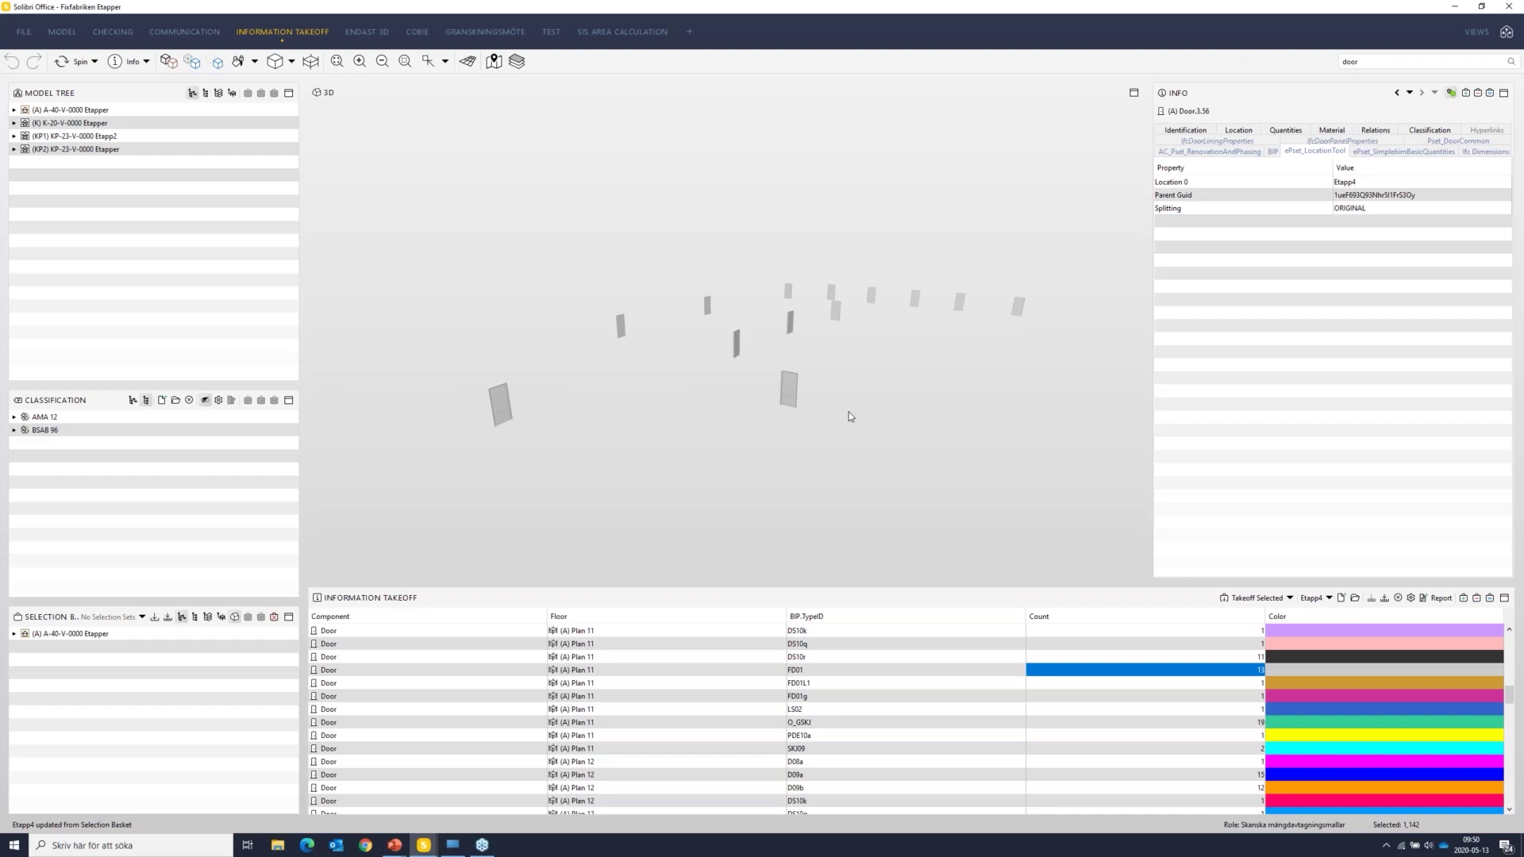
{"action": "left_click_drag", "start_coordinate": [849, 415], "coordinate": [742, 351]}
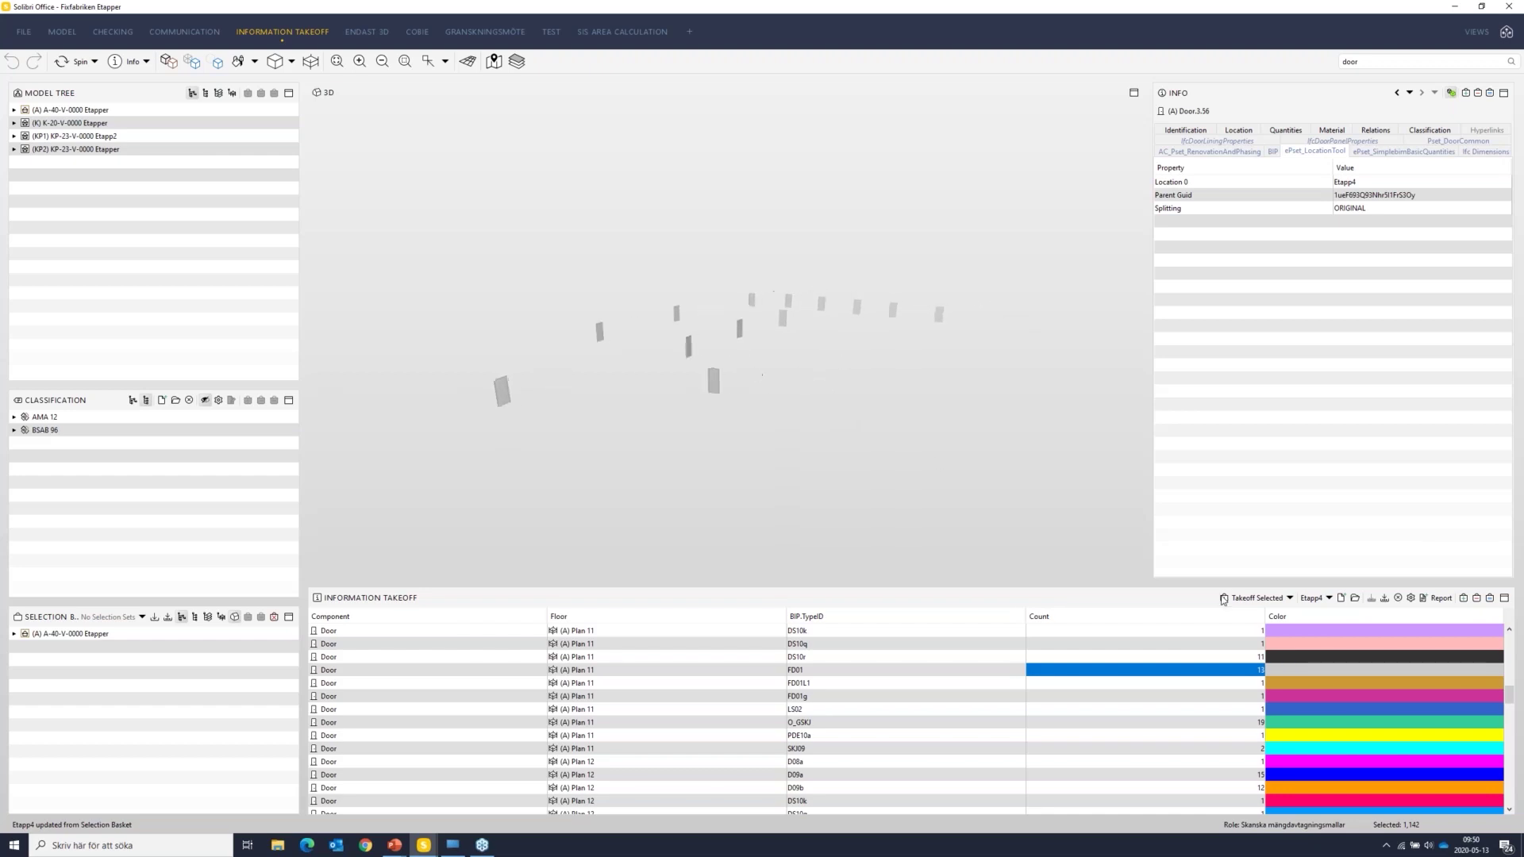
Step: Display the Etapp1 information takeoff and view the whole stage in 3D
{"action": "left_click", "coordinate": [1328, 598]}
{"action": "left_click", "coordinate": [1321, 614]}
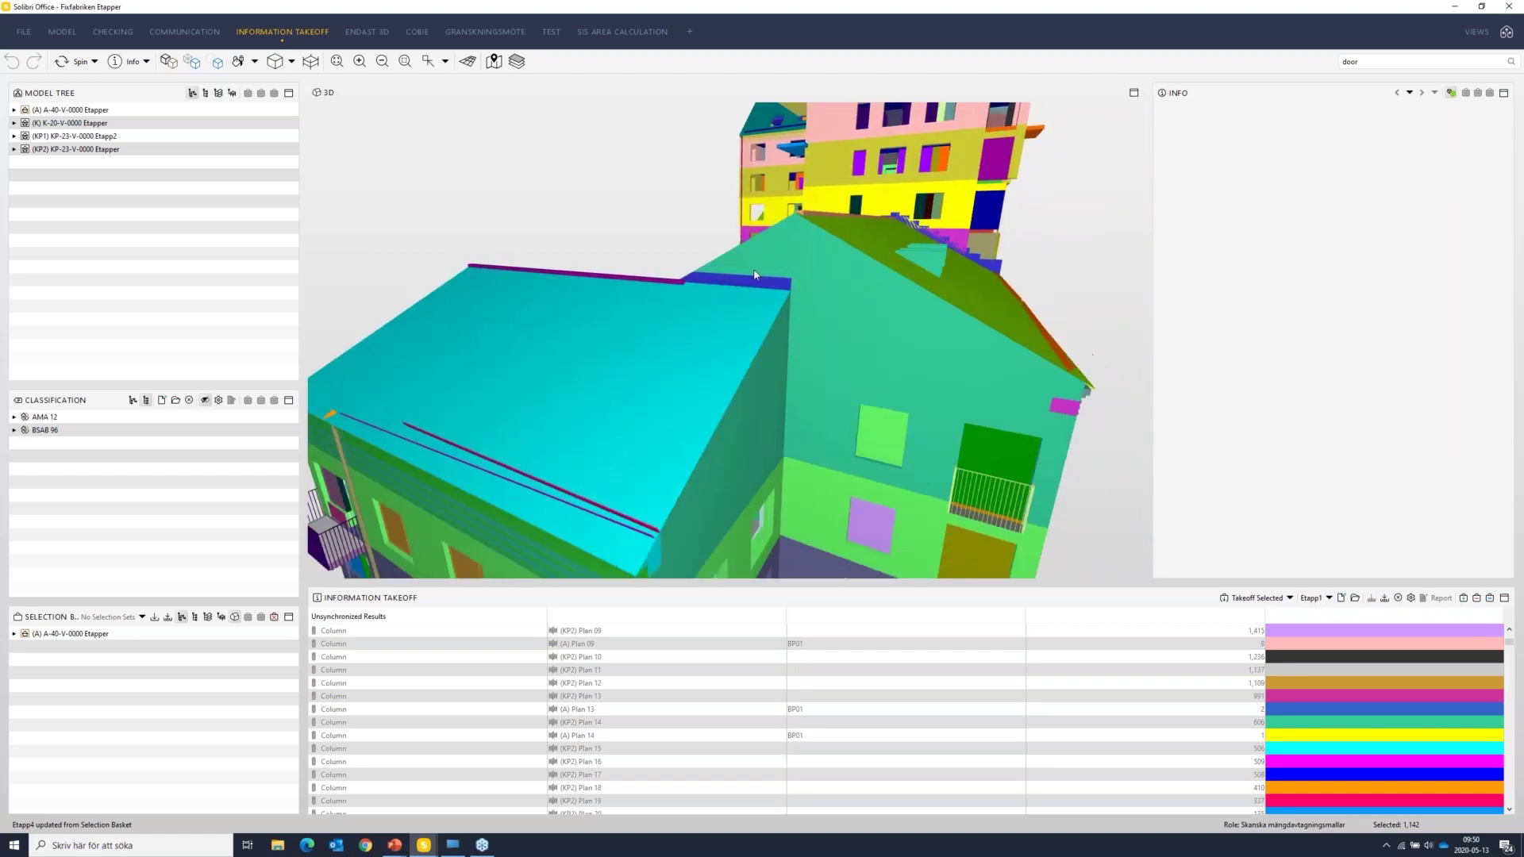
{"action": "scroll", "coordinate": [754, 275], "scroll_direction": "down", "scroll_amount": 5}
{"action": "left_click_drag", "start_coordinate": [754, 276], "coordinate": [970, 224]}
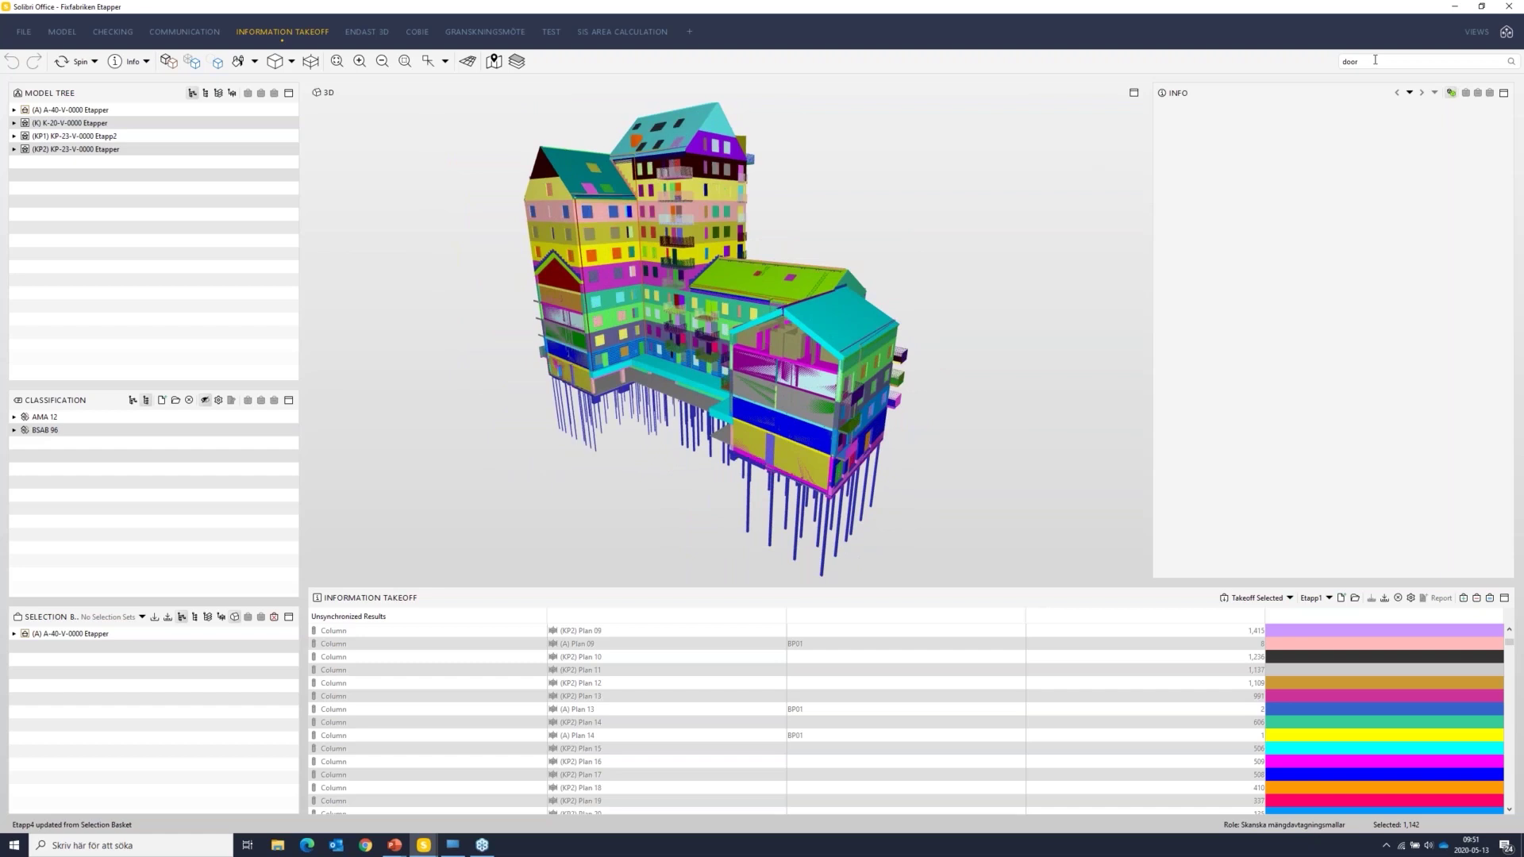
Step: Search the model for "window" and take off only the selected windows in Etapp1
{"action": "key", "text": "BackSpace"}
{"action": "key", "text": "BackSpace"}
{"action": "key", "text": "BackSpace"}
{"action": "key", "text": "Return"}
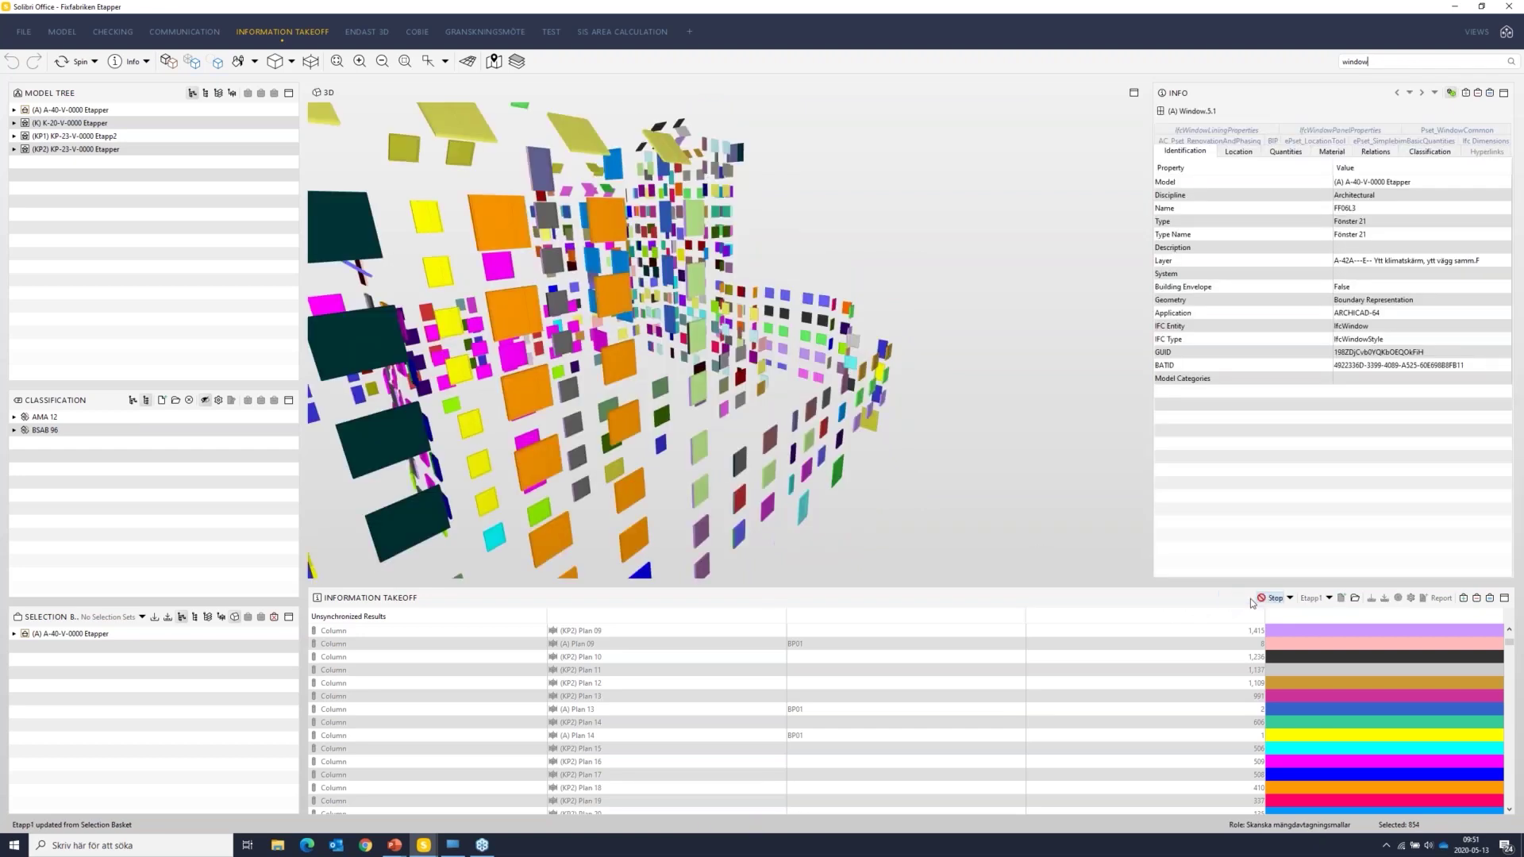
{"action": "left_click_drag", "start_coordinate": [755, 387], "coordinate": [621, 333]}
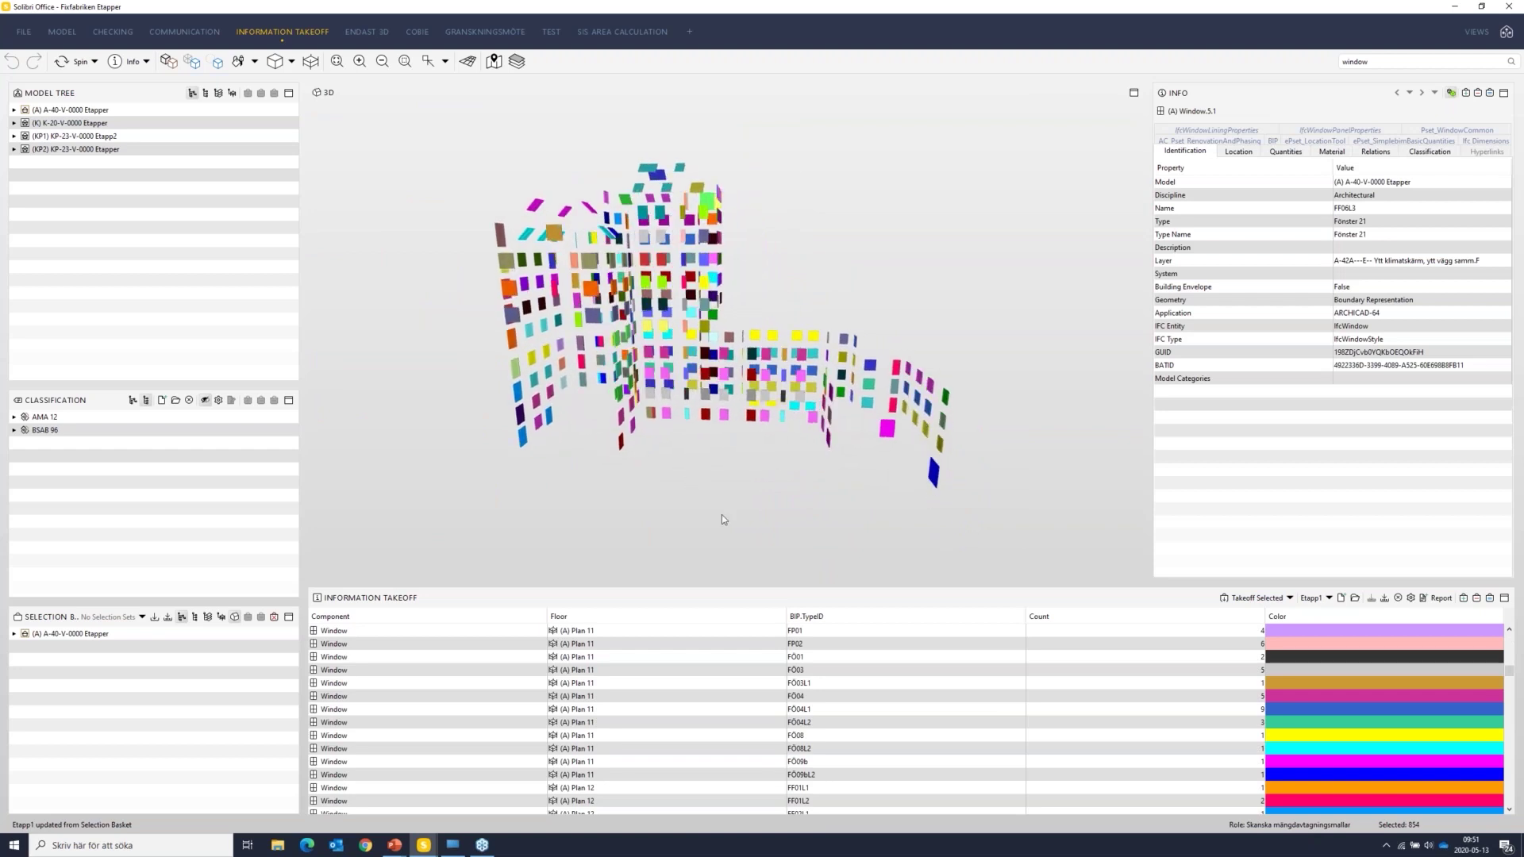
Step: Isolate all the Plan 12 windows from the Etapp1 takeoff list and inspect them in 3D
{"action": "scroll", "coordinate": [644, 693], "scroll_direction": "down", "scroll_amount": 7}
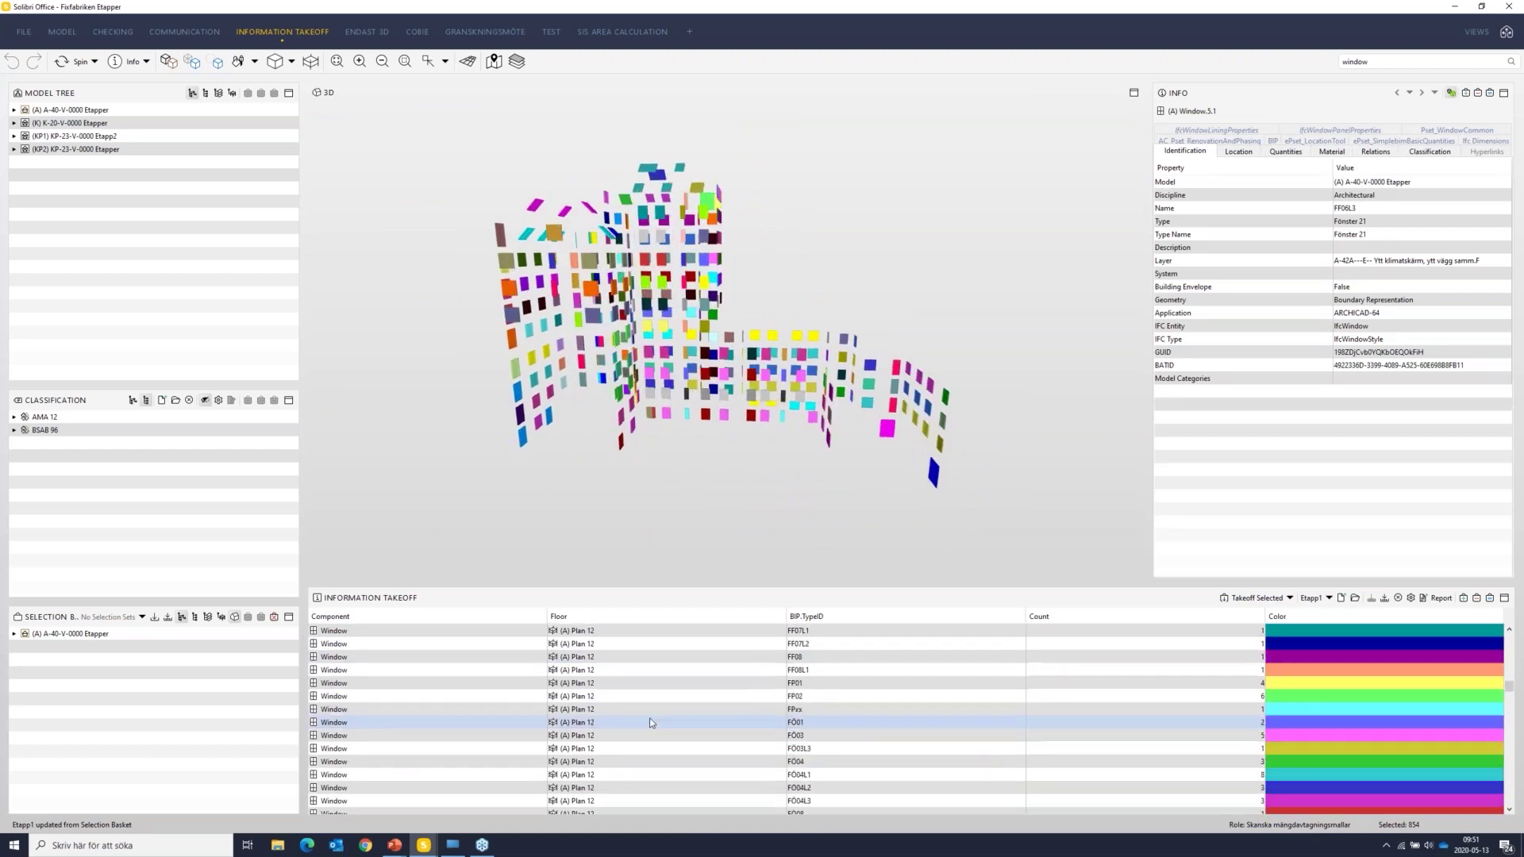
{"action": "scroll", "coordinate": [647, 682], "scroll_direction": "up", "scroll_amount": 4}
{"action": "left_click", "coordinate": [649, 670]}
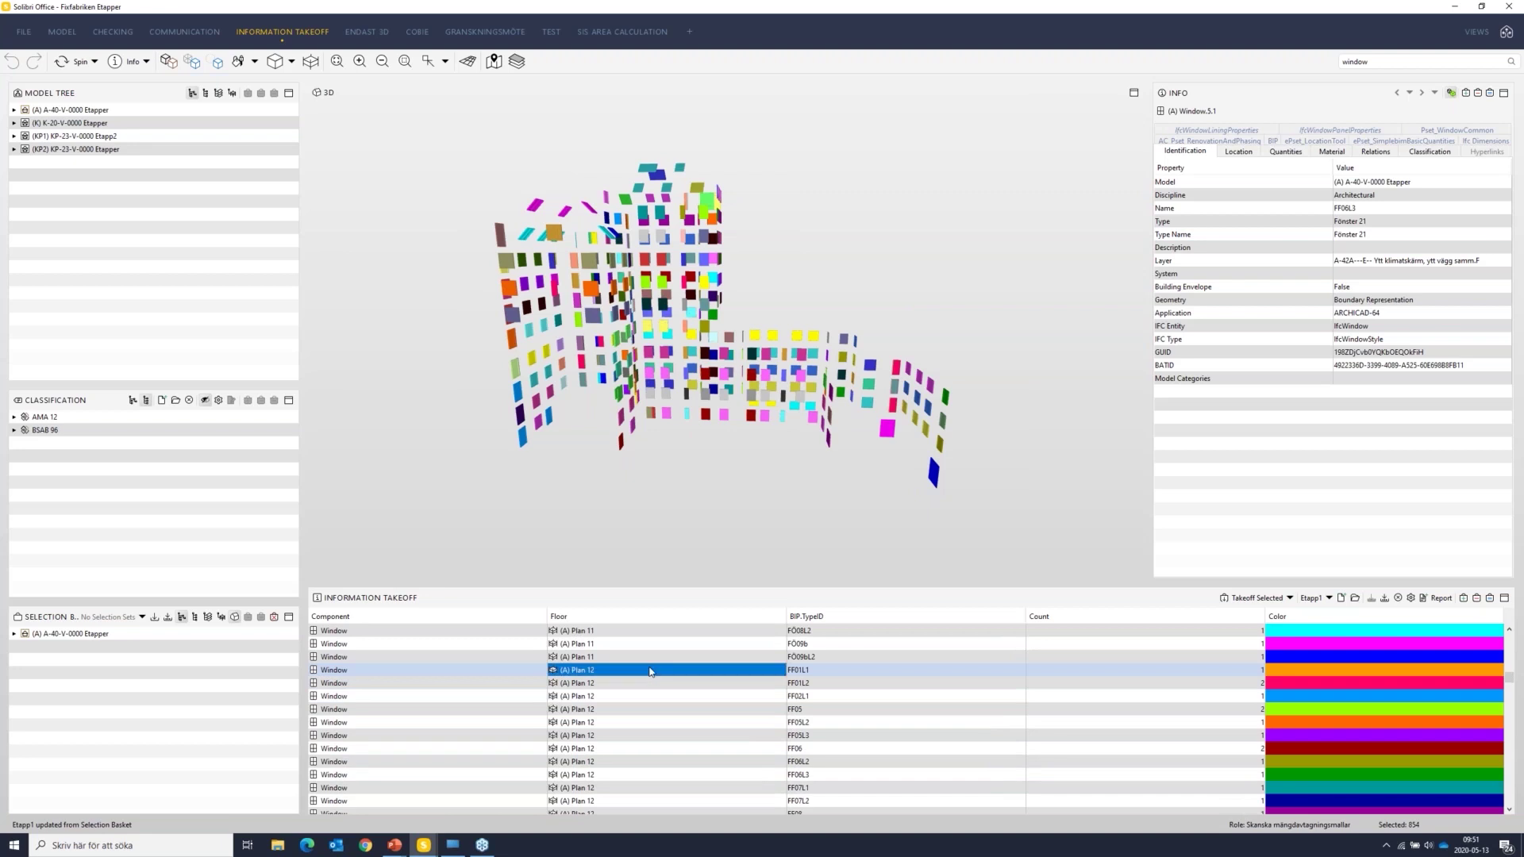
{"action": "scroll", "coordinate": [651, 679], "scroll_direction": "down", "scroll_amount": 5}
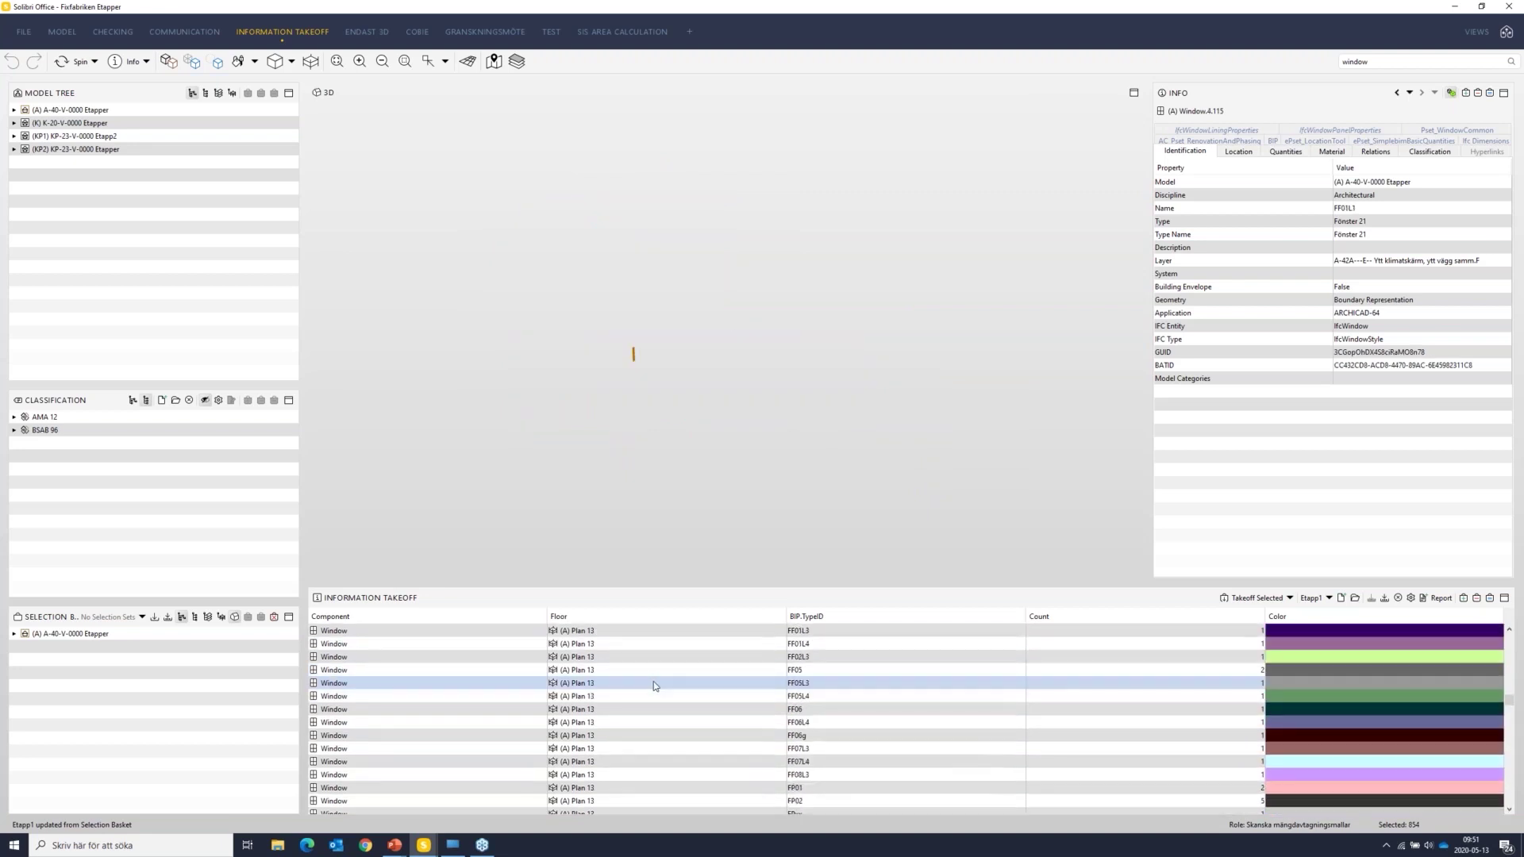
{"action": "scroll", "coordinate": [654, 685], "scroll_direction": "up", "scroll_amount": 2}
{"action": "left_click", "coordinate": [646, 697], "text": "shift"}
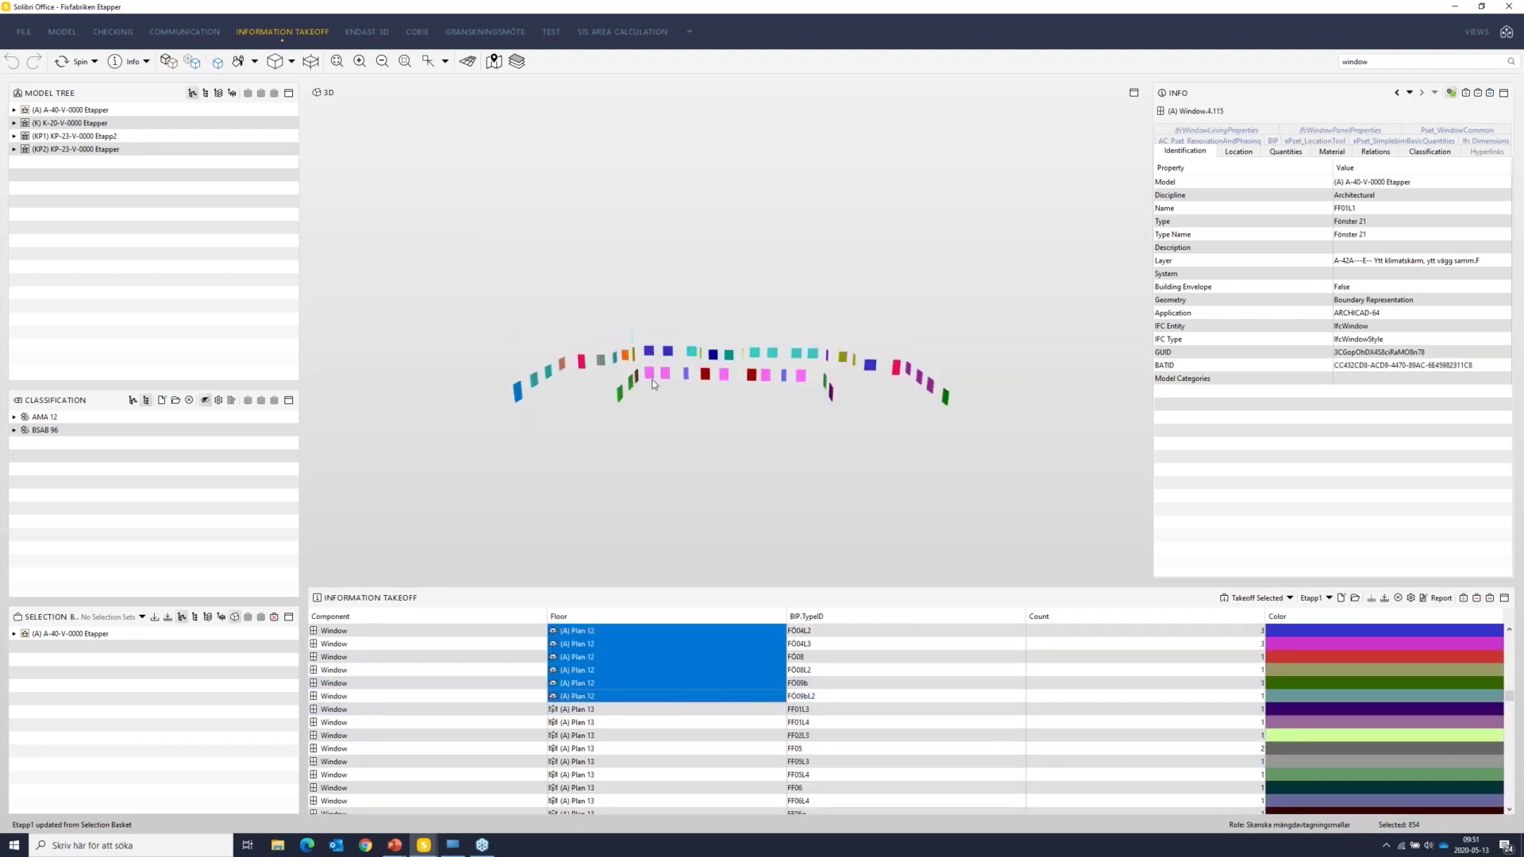
{"action": "left_click_drag", "start_coordinate": [616, 371], "coordinate": [722, 417]}
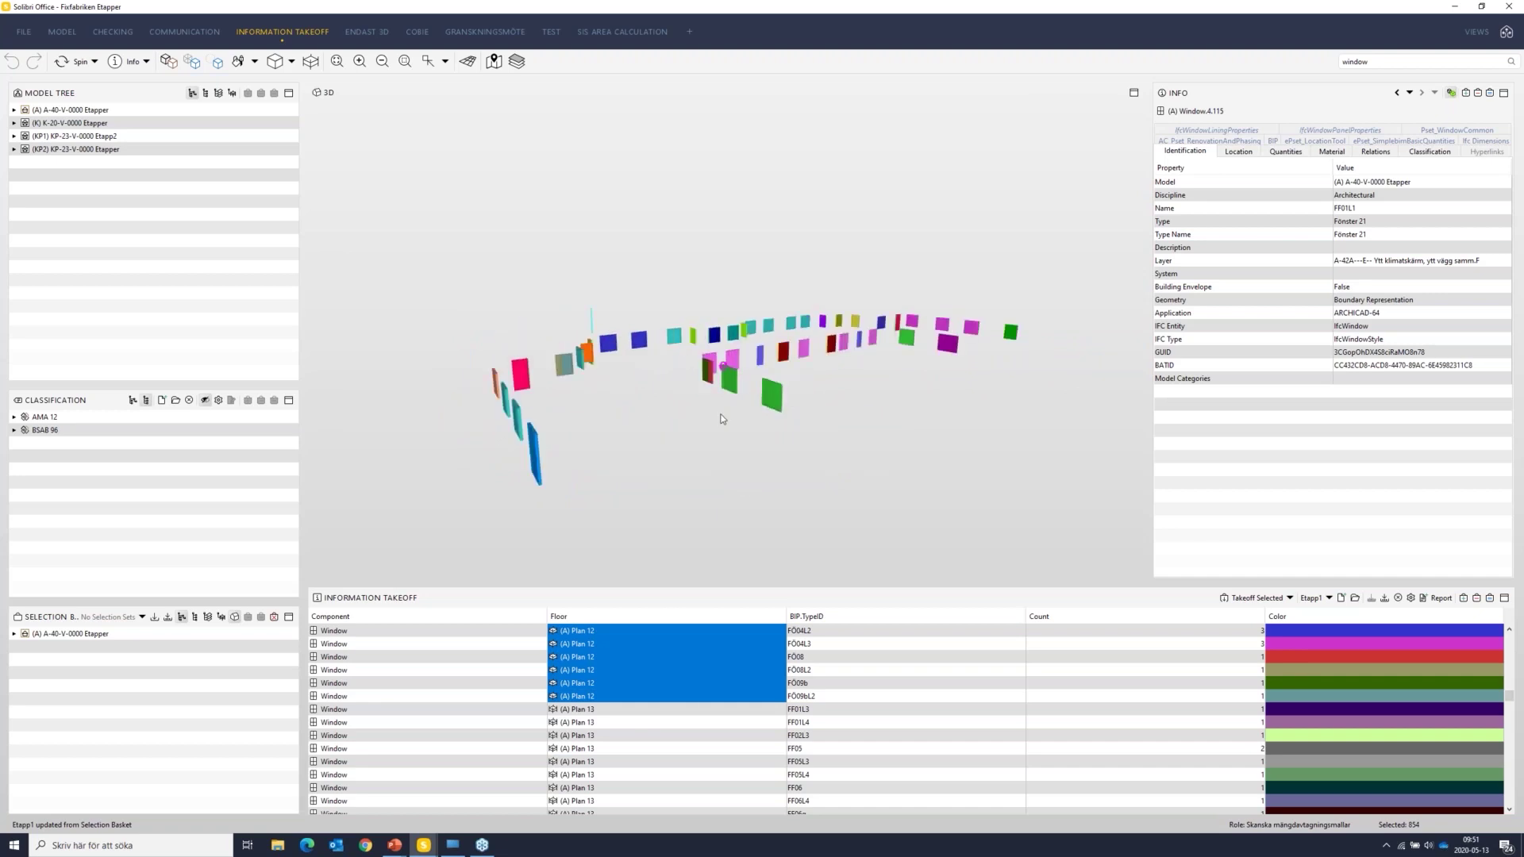
Step: Rerun the Etapp1 takeoff for the selected windows and inspect the colour-coded windows of every floor in 3D
{"action": "left_click", "coordinate": [1257, 600]}
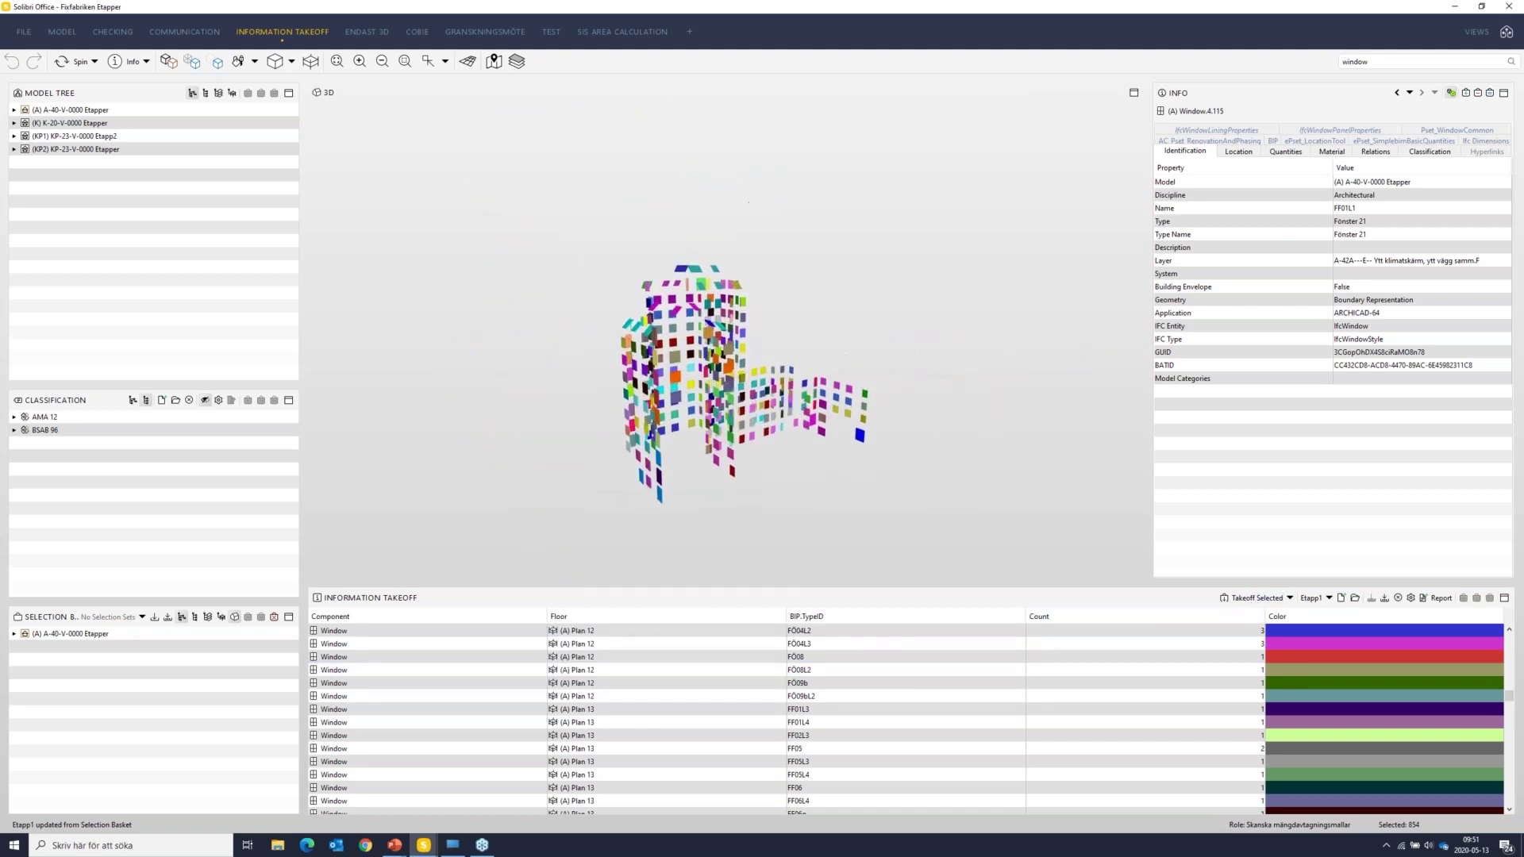
{"action": "left_click_drag", "start_coordinate": [790, 408], "coordinate": [766, 445]}
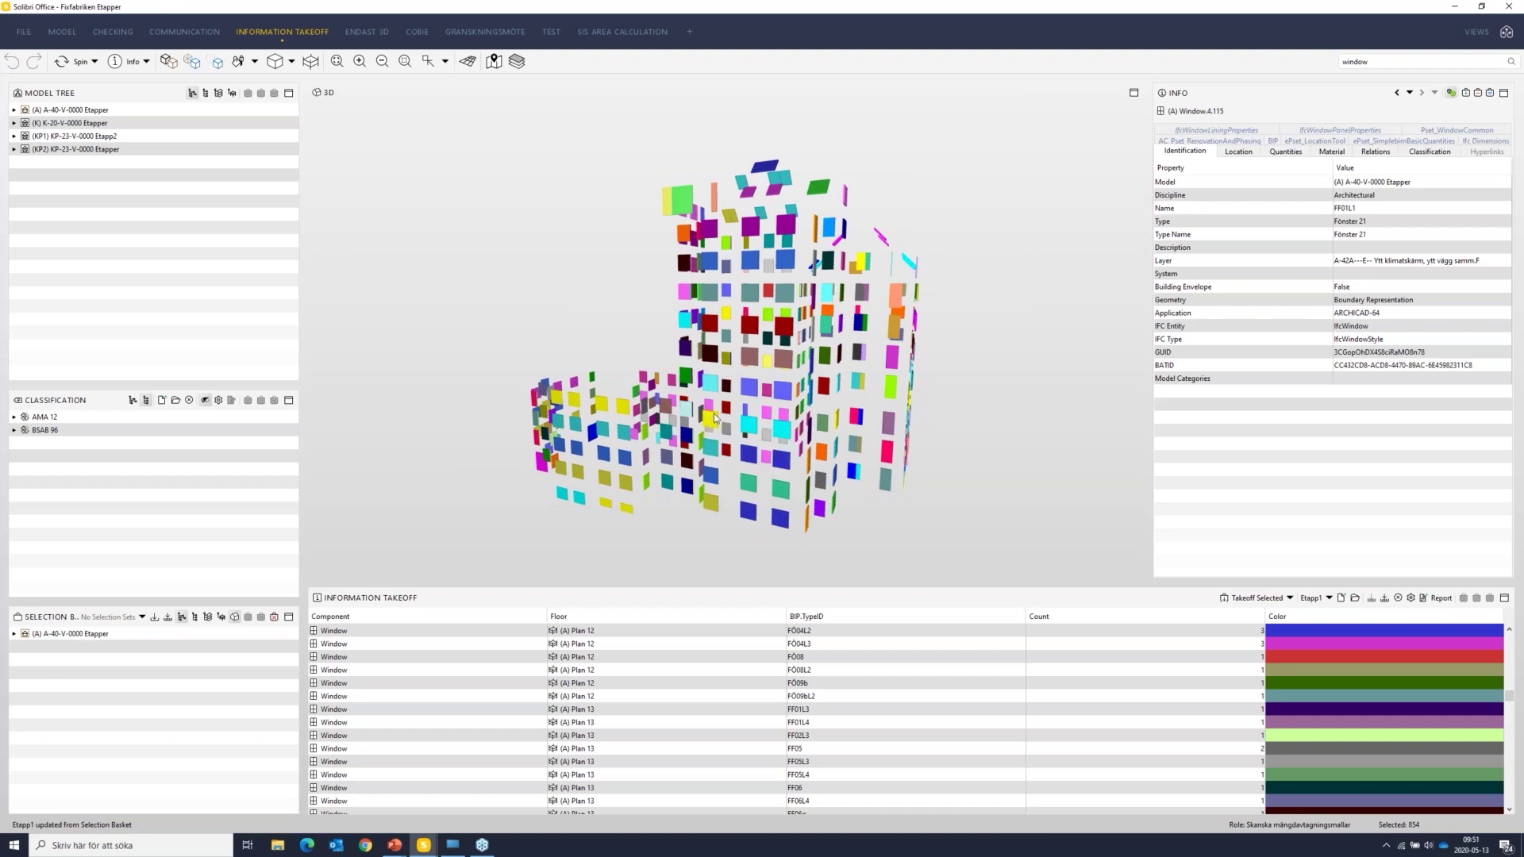
{"action": "mouse_move", "coordinate": [722, 422]}
{"action": "left_mouse_down"}
{"action": "mouse_move", "coordinate": [766, 424]}
{"action": "mouse_move", "coordinate": [611, 416]}
{"action": "mouse_move", "coordinate": [705, 406]}
{"action": "left_mouse_up"}
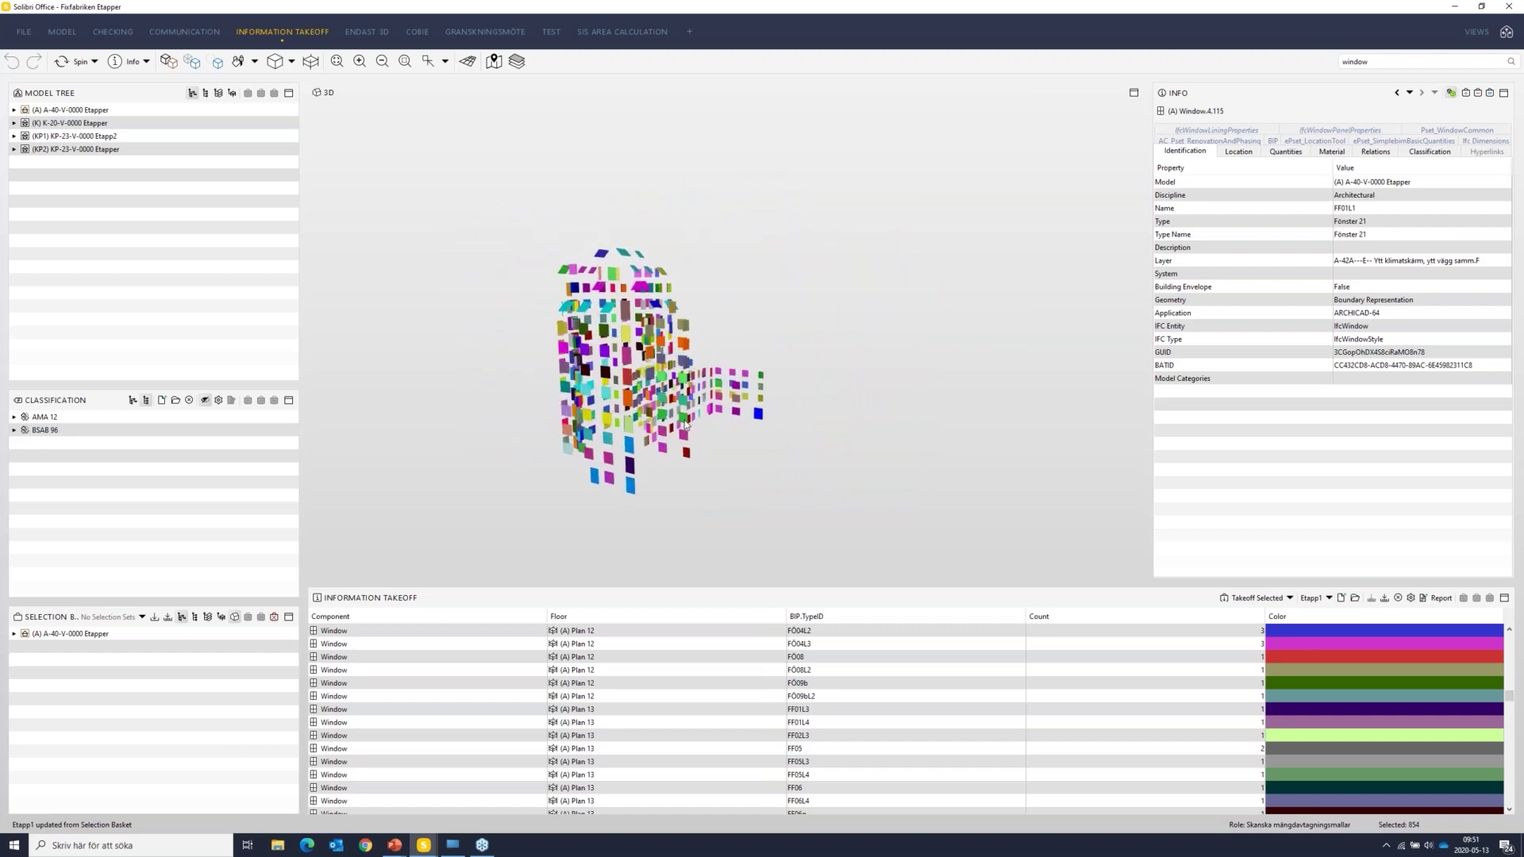
{"action": "mouse_move", "coordinate": [686, 425]}
{"action": "left_click_drag", "start_coordinate": [681, 429], "coordinate": [890, 377]}
{"action": "mouse_move", "coordinate": [635, 395]}
{"action": "left_mouse_down"}
{"action": "mouse_move", "coordinate": [789, 394]}
{"action": "mouse_move", "coordinate": [754, 416]}
{"action": "mouse_move", "coordinate": [840, 415]}
{"action": "mouse_move", "coordinate": [631, 418]}
{"action": "mouse_move", "coordinate": [761, 413]}
{"action": "mouse_move", "coordinate": [647, 377]}
{"action": "left_mouse_up"}
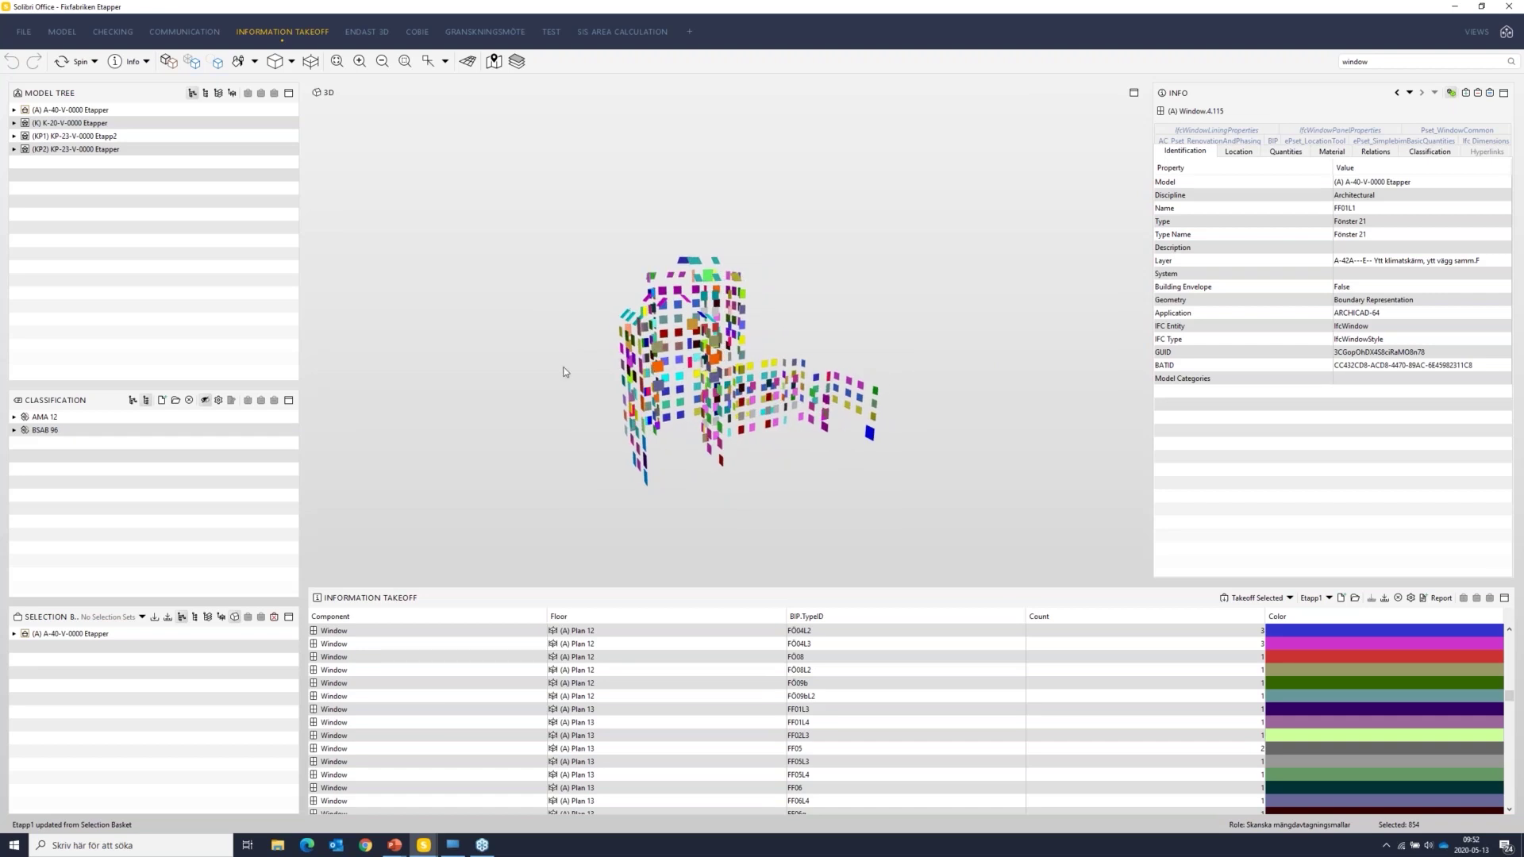
{"action": "left_click_drag", "start_coordinate": [736, 412], "coordinate": [857, 357]}
{"action": "scroll", "coordinate": [709, 386], "scroll_direction": "up", "scroll_amount": 6}
{"action": "scroll", "coordinate": [856, 356], "scroll_direction": "down", "scroll_amount": 8}
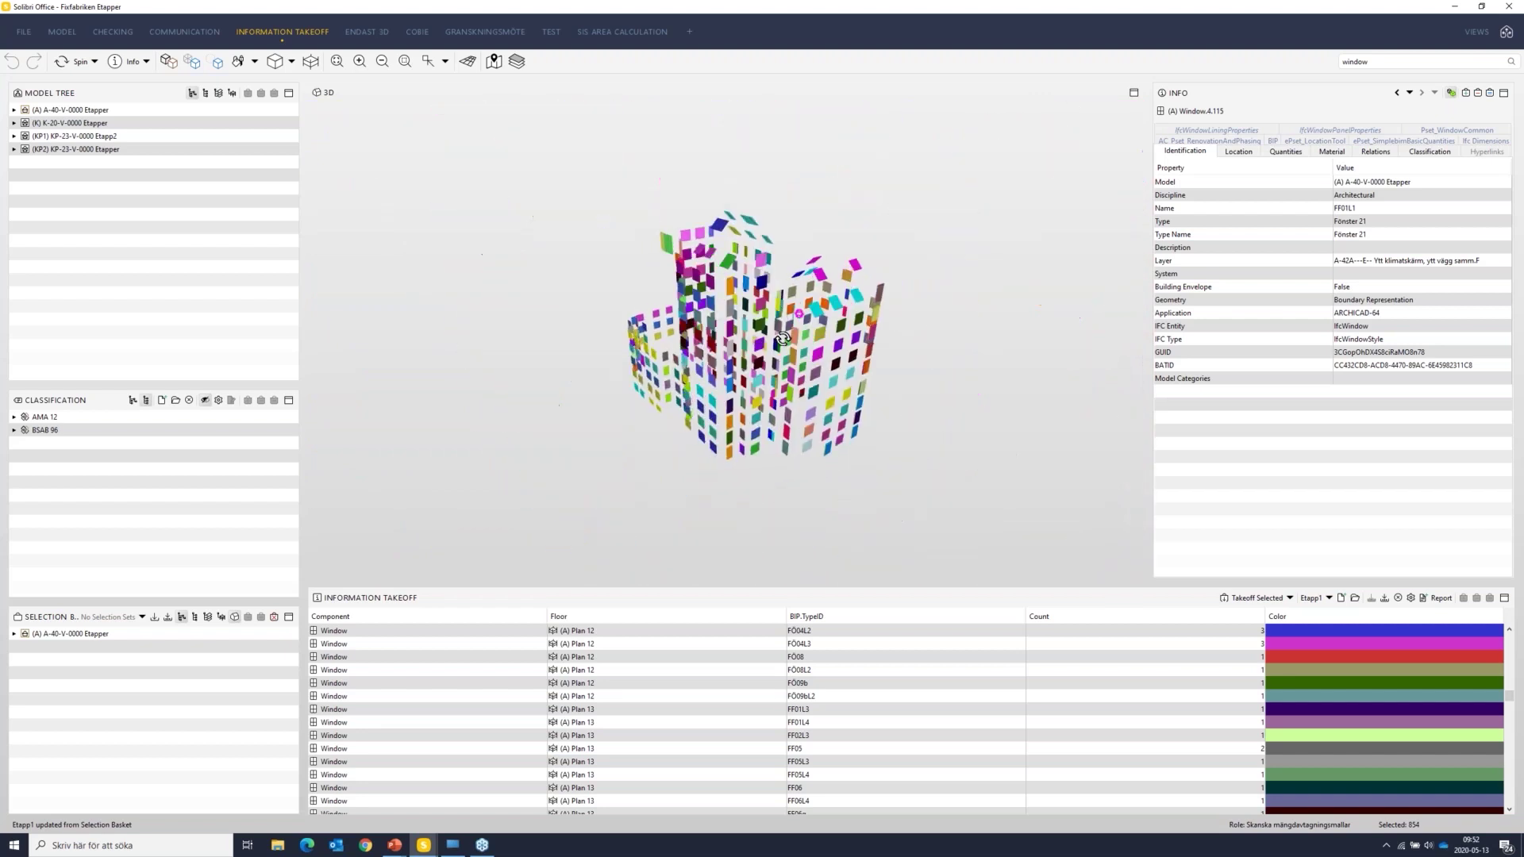
{"action": "left_click_drag", "start_coordinate": [769, 371], "coordinate": [750, 375]}
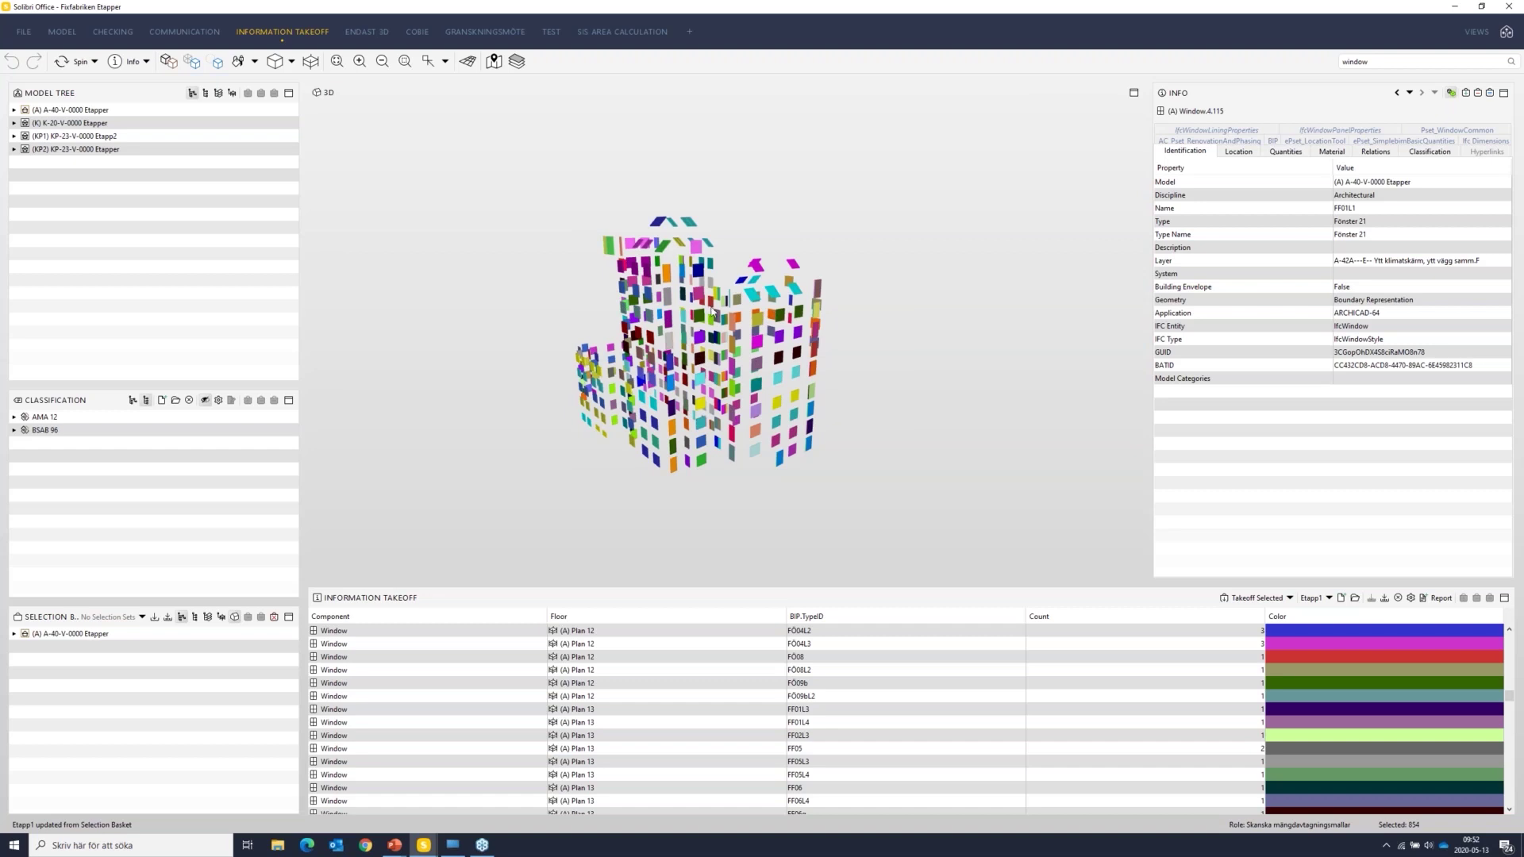
{"action": "left_click_drag", "start_coordinate": [713, 311], "coordinate": [727, 454]}
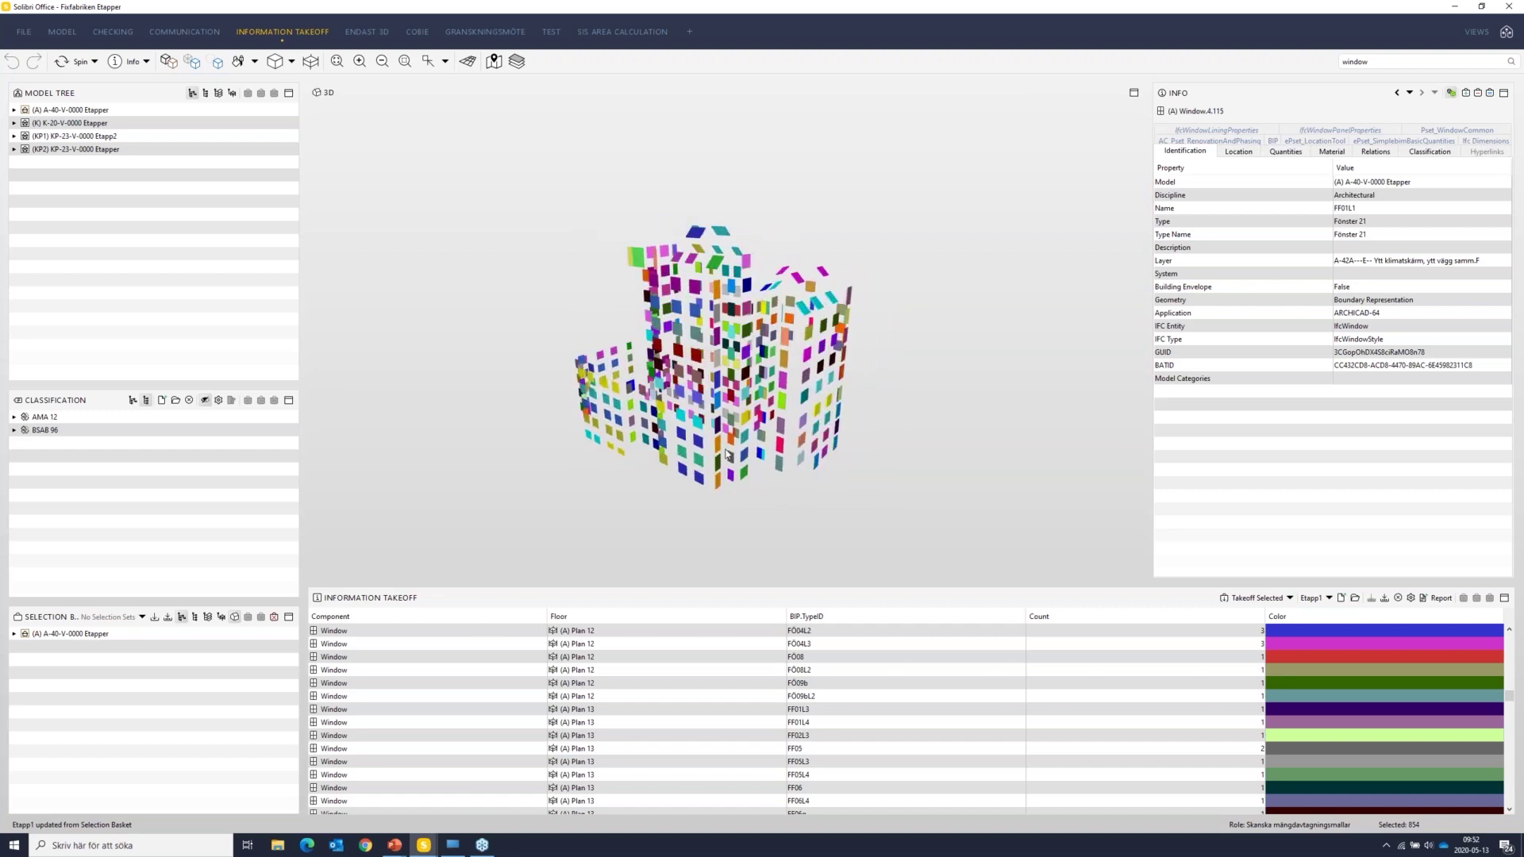
Step: Display the Etapp3 information takeoff and view its building components in 3D
{"action": "left_click", "coordinate": [1329, 599]}
{"action": "left_click", "coordinate": [1329, 627]}
{"action": "scroll", "coordinate": [679, 350], "scroll_direction": "up", "scroll_amount": 5}
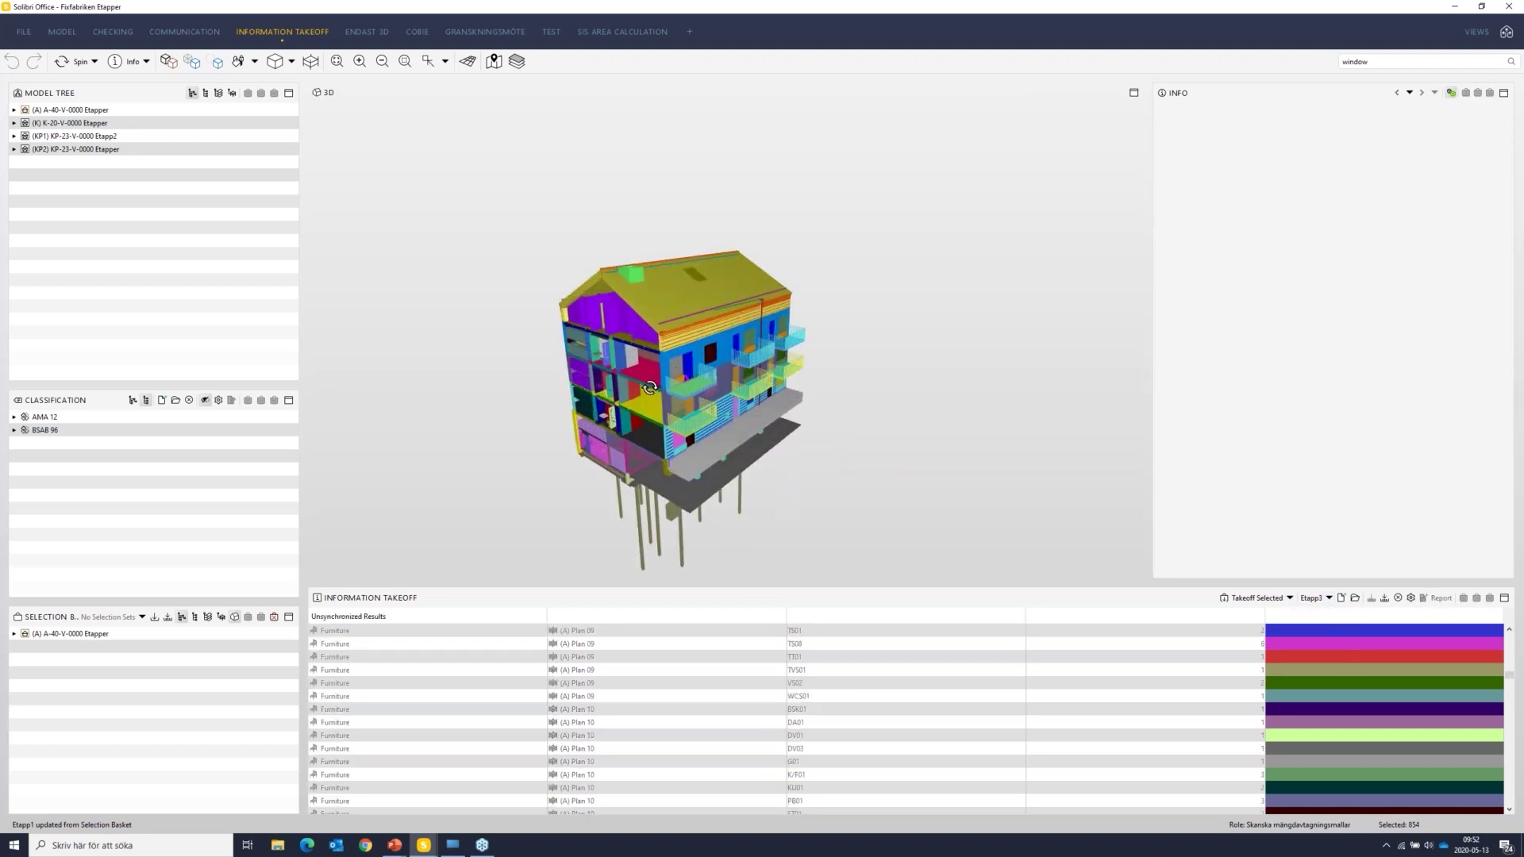
Step: Search the model for "wall", take off only the selected walls in Etapp3 and view them in 3D
{"action": "double_click", "coordinate": [1355, 61]}
{"action": "type", "text": "wall"}
{"action": "key", "text": "Return"}
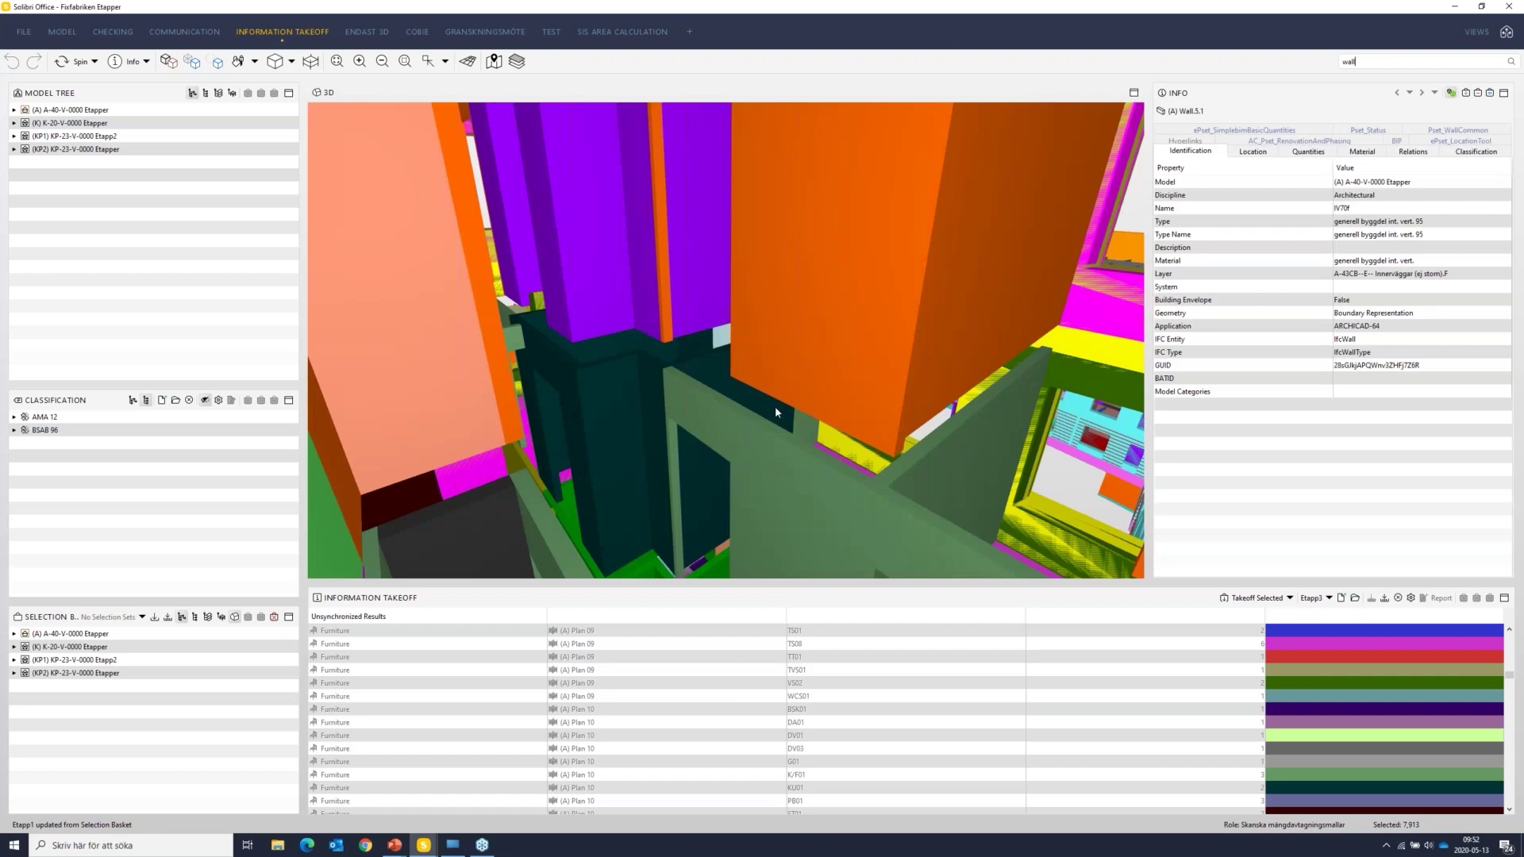
{"action": "left_click", "coordinate": [1258, 597]}
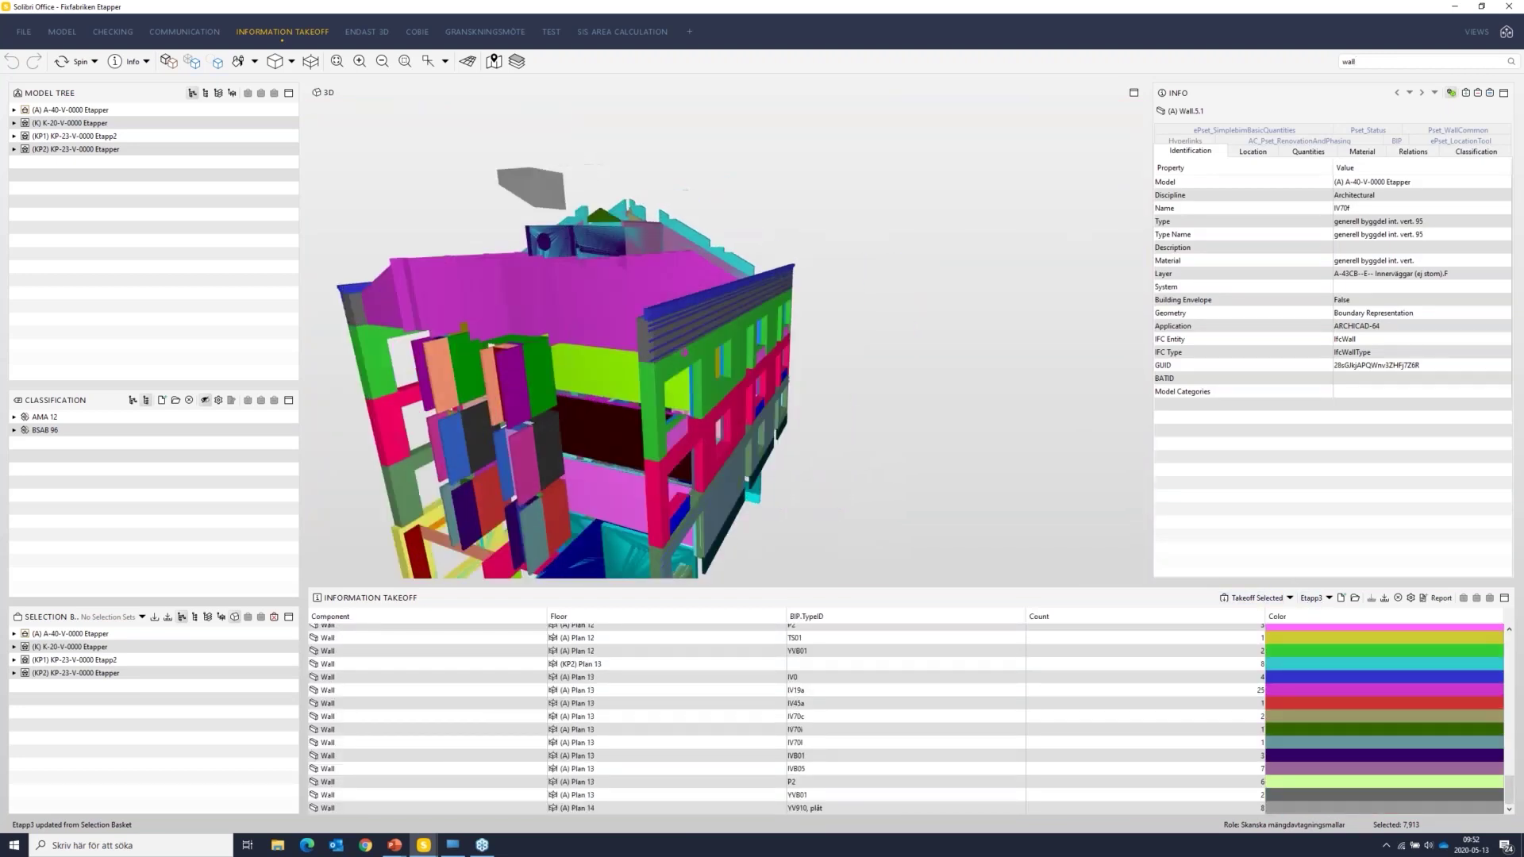
{"action": "left_click", "coordinate": [810, 639]}
{"action": "left_click_drag", "start_coordinate": [738, 406], "coordinate": [686, 400]}
{"action": "scroll", "coordinate": [653, 385], "scroll_direction": "down", "scroll_amount": 3}
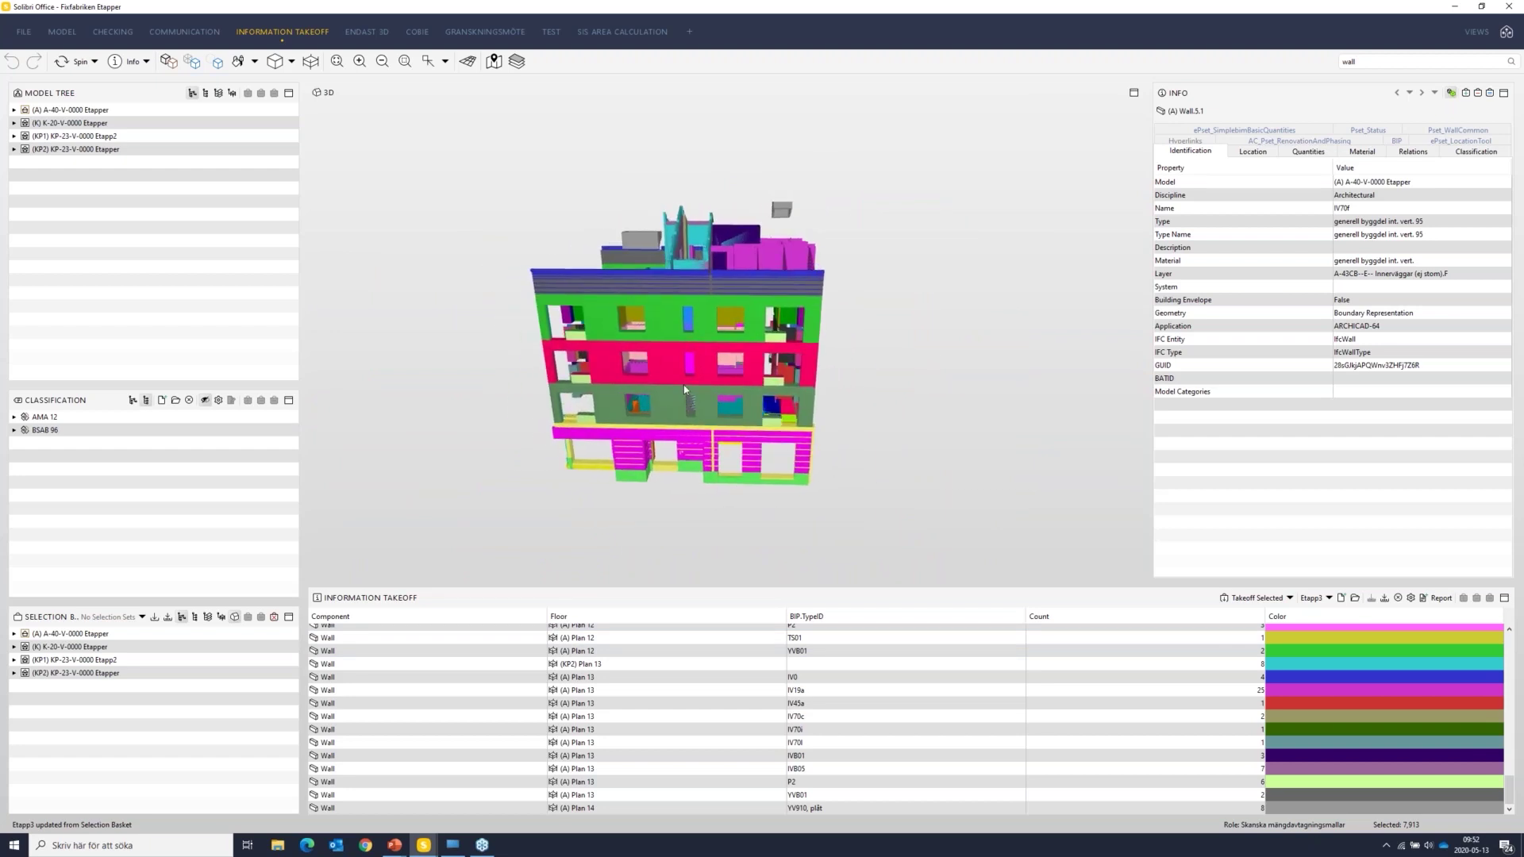
Step: Switch to the Model view and inspect the complete building from several sides in 3D
{"action": "mouse_move", "coordinate": [710, 396]}
{"action": "left_click", "coordinate": [63, 31]}
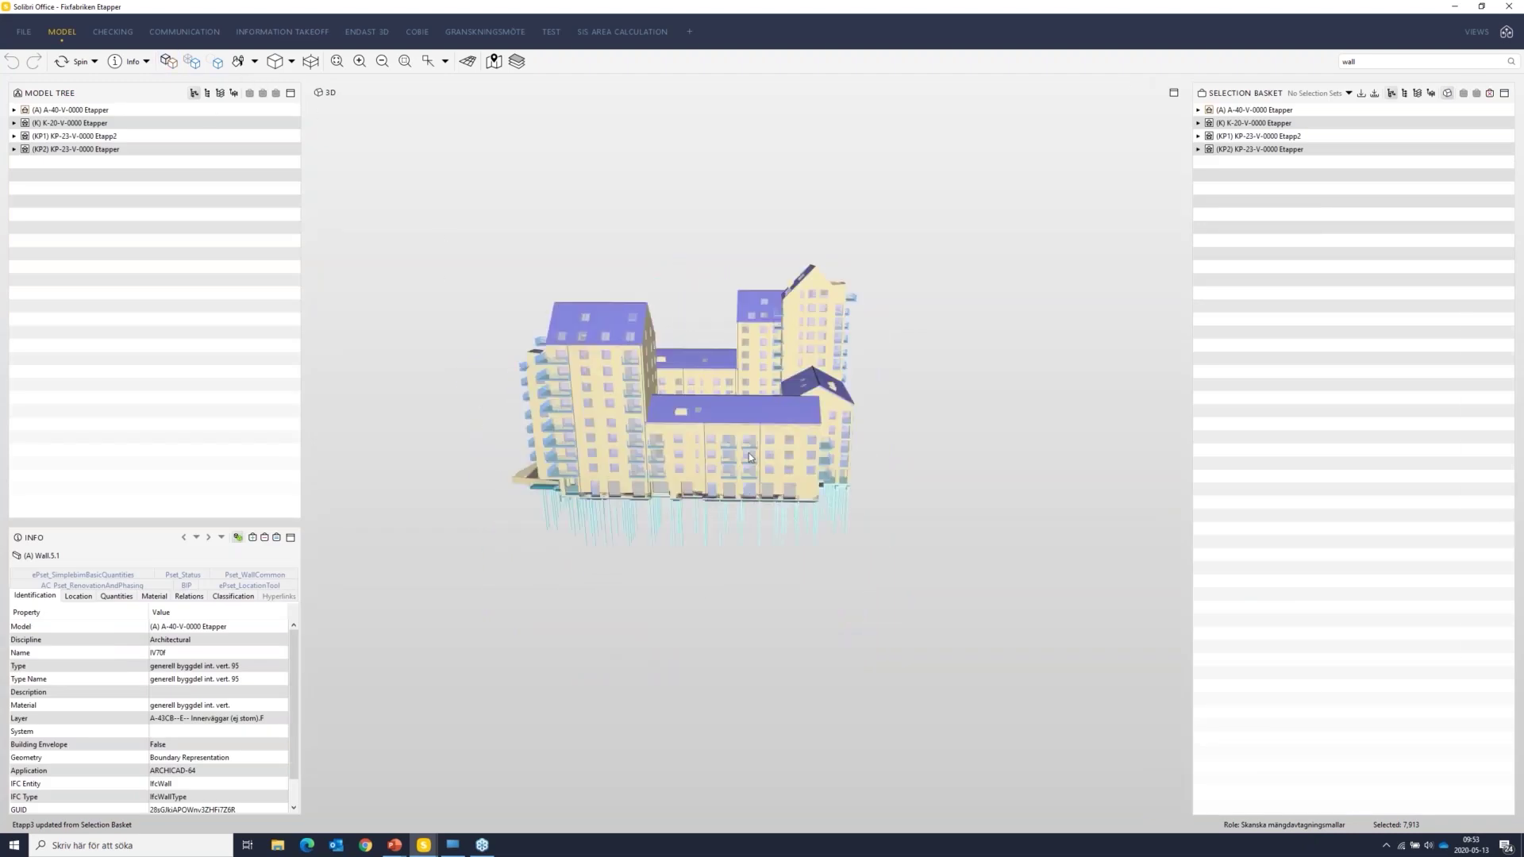
{"action": "mouse_move", "coordinate": [749, 453]}
{"action": "left_mouse_down"}
{"action": "mouse_move", "coordinate": [765, 501]}
{"action": "mouse_move", "coordinate": [722, 532]}
{"action": "mouse_move", "coordinate": [698, 511]}
{"action": "mouse_move", "coordinate": [729, 497]}
{"action": "mouse_move", "coordinate": [719, 527]}
{"action": "mouse_move", "coordinate": [739, 515]}
{"action": "mouse_move", "coordinate": [746, 529]}
{"action": "left_mouse_up"}
{"action": "scroll", "coordinate": [759, 512], "scroll_direction": "up", "scroll_amount": 5}
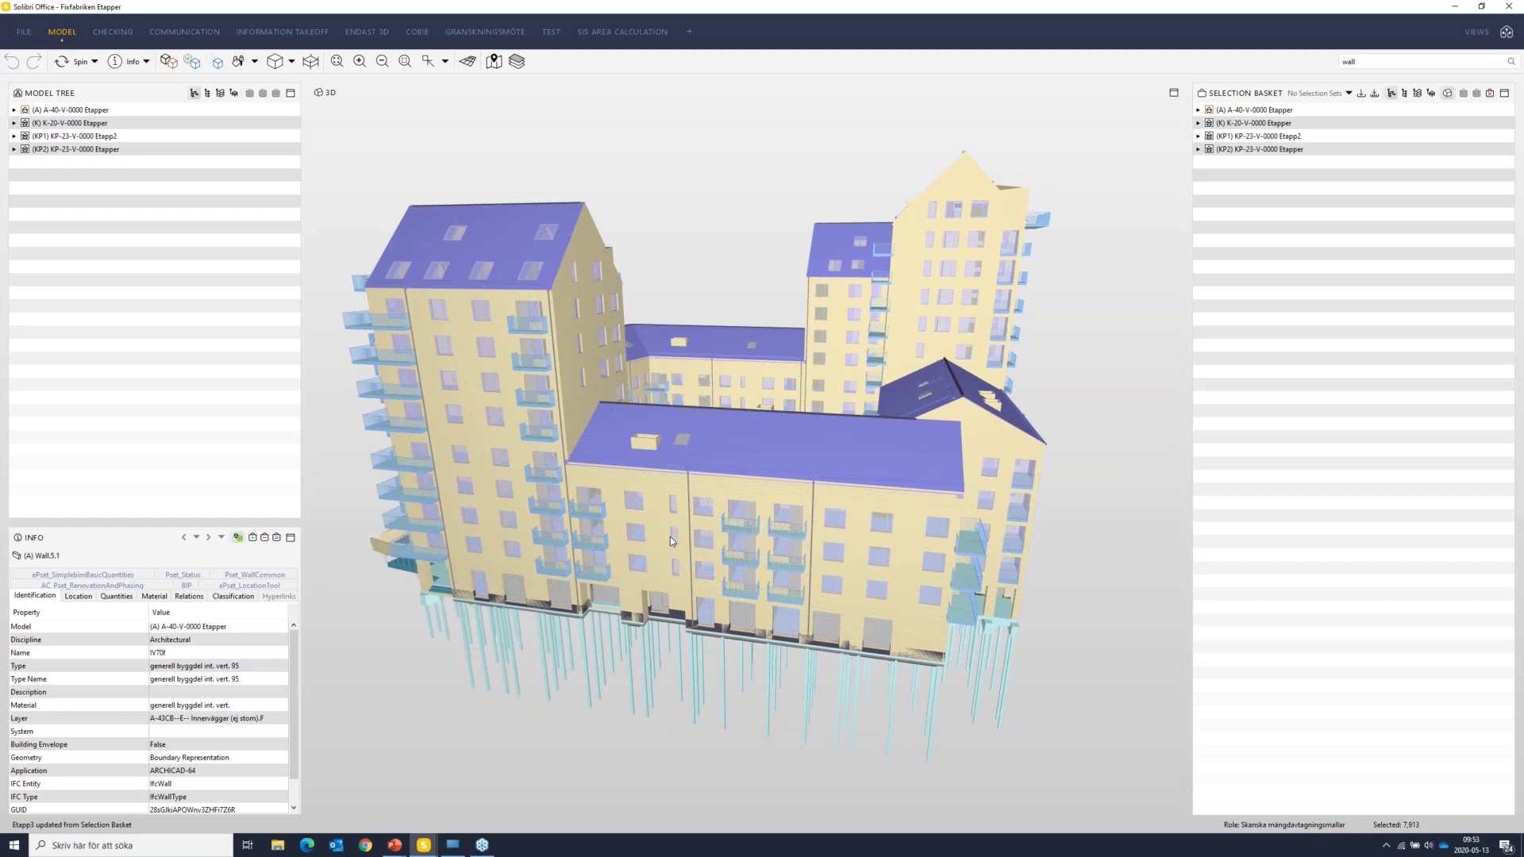
{"action": "mouse_move", "coordinate": [670, 538]}
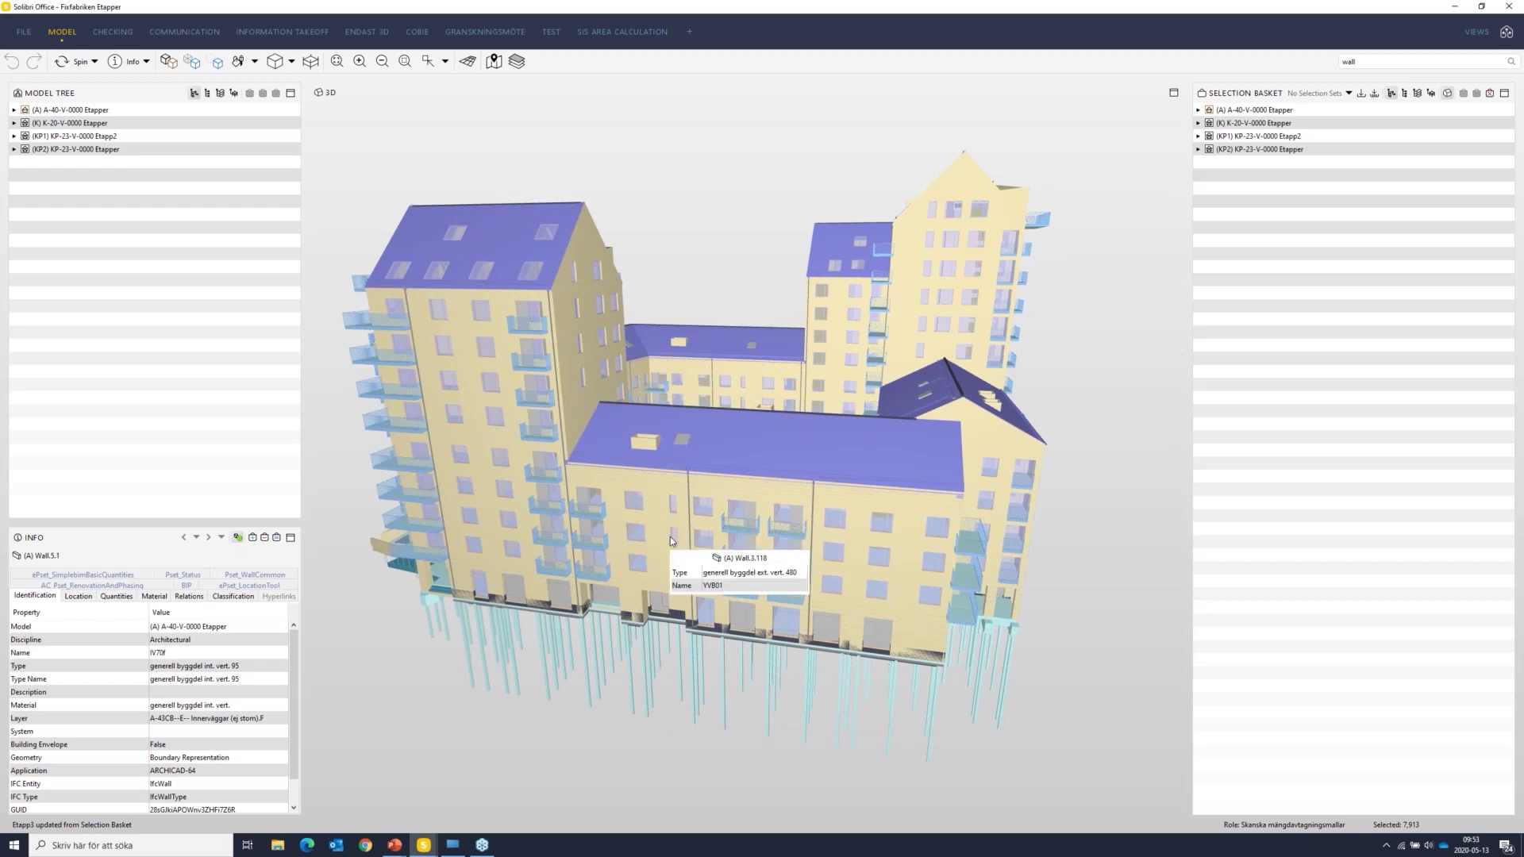
{"action": "left_click_drag", "start_coordinate": [683, 531], "coordinate": [702, 541]}
{"action": "mouse_move", "coordinate": [703, 542]}
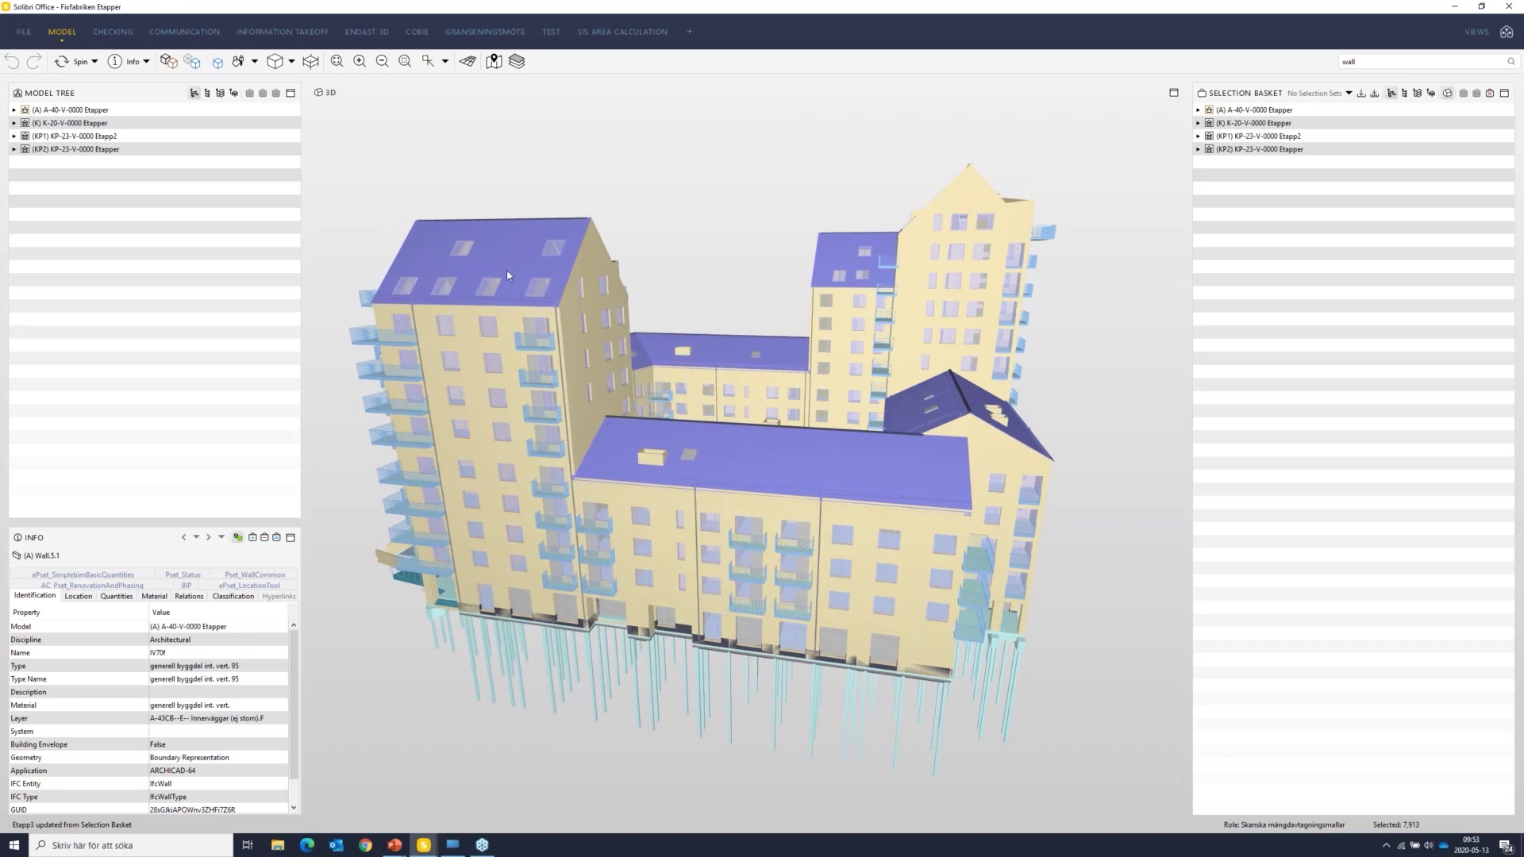
{"action": "left_click_drag", "start_coordinate": [507, 438], "coordinate": [516, 373]}
{"action": "left_click_drag", "start_coordinate": [786, 492], "coordinate": [817, 436]}
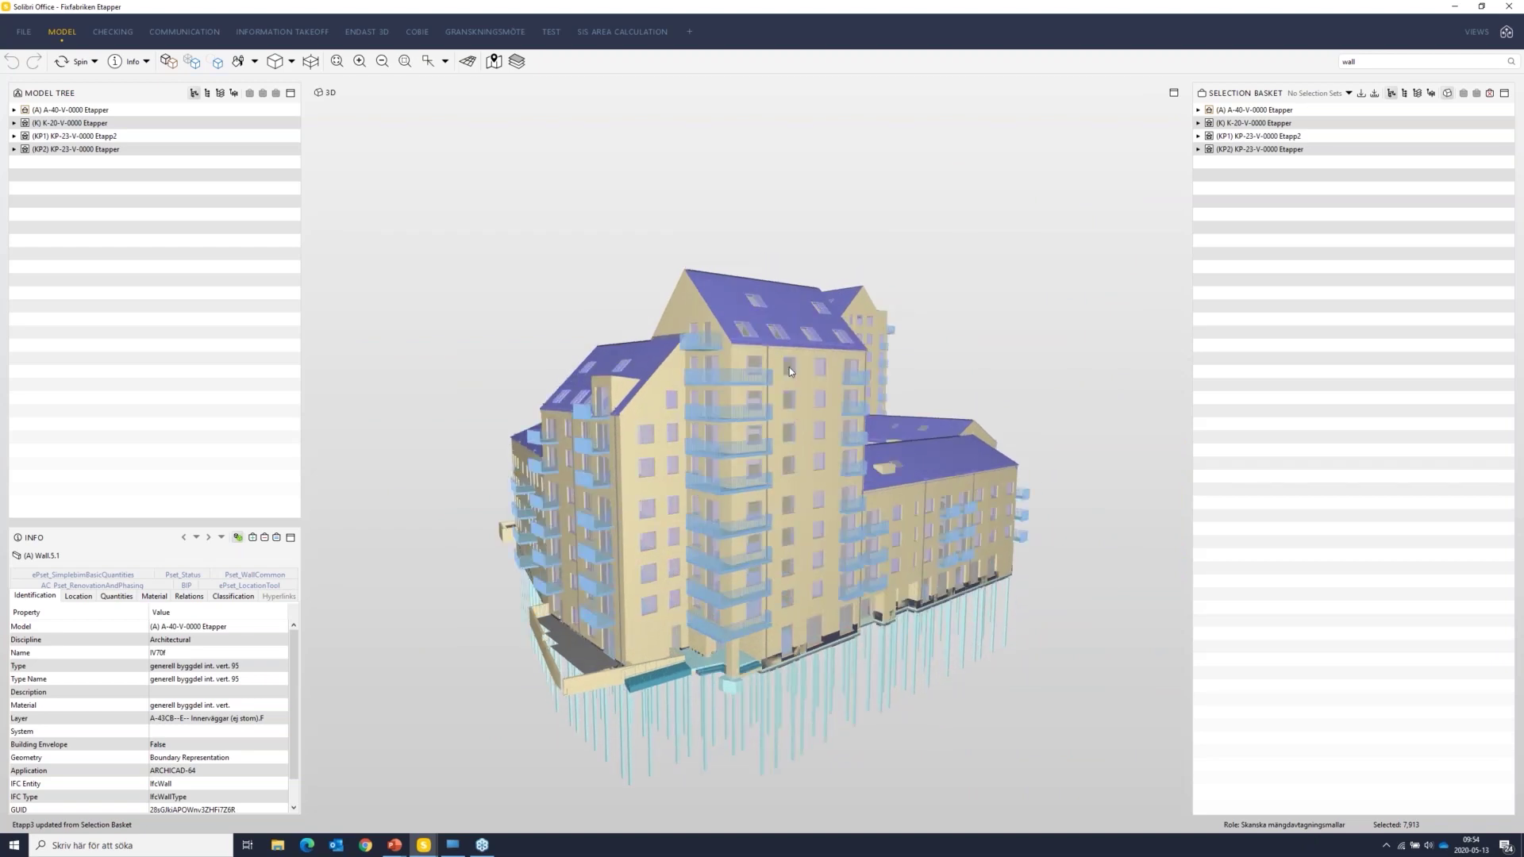
Step: Select a window high on the tower facade and examine its BIP properties, including SoundLevel_dBA
{"action": "scroll", "coordinate": [789, 371], "scroll_direction": "up", "scroll_amount": 6}
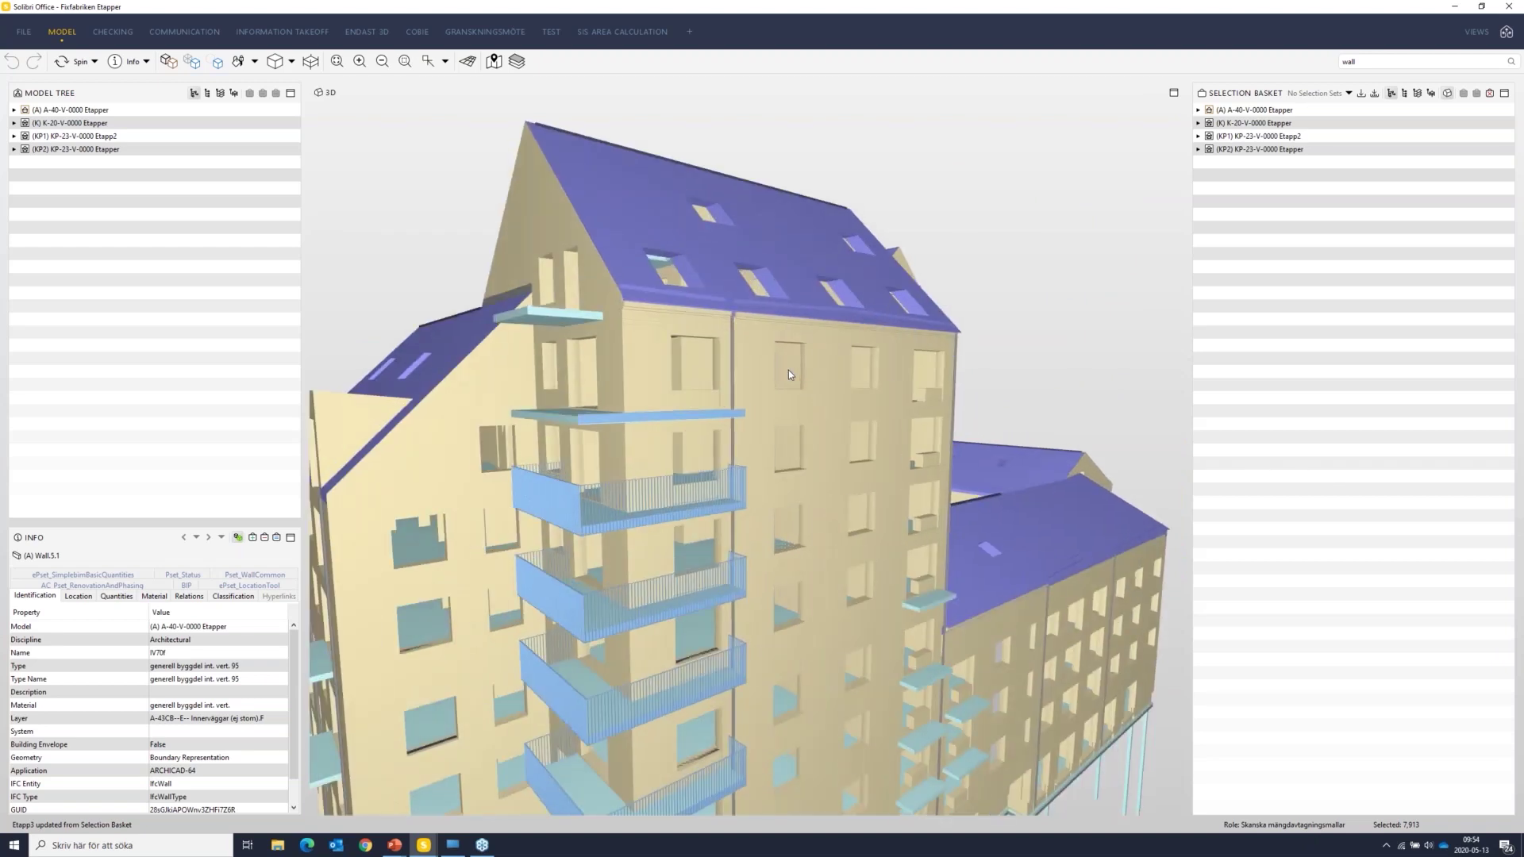
{"action": "left_click", "coordinate": [788, 370]}
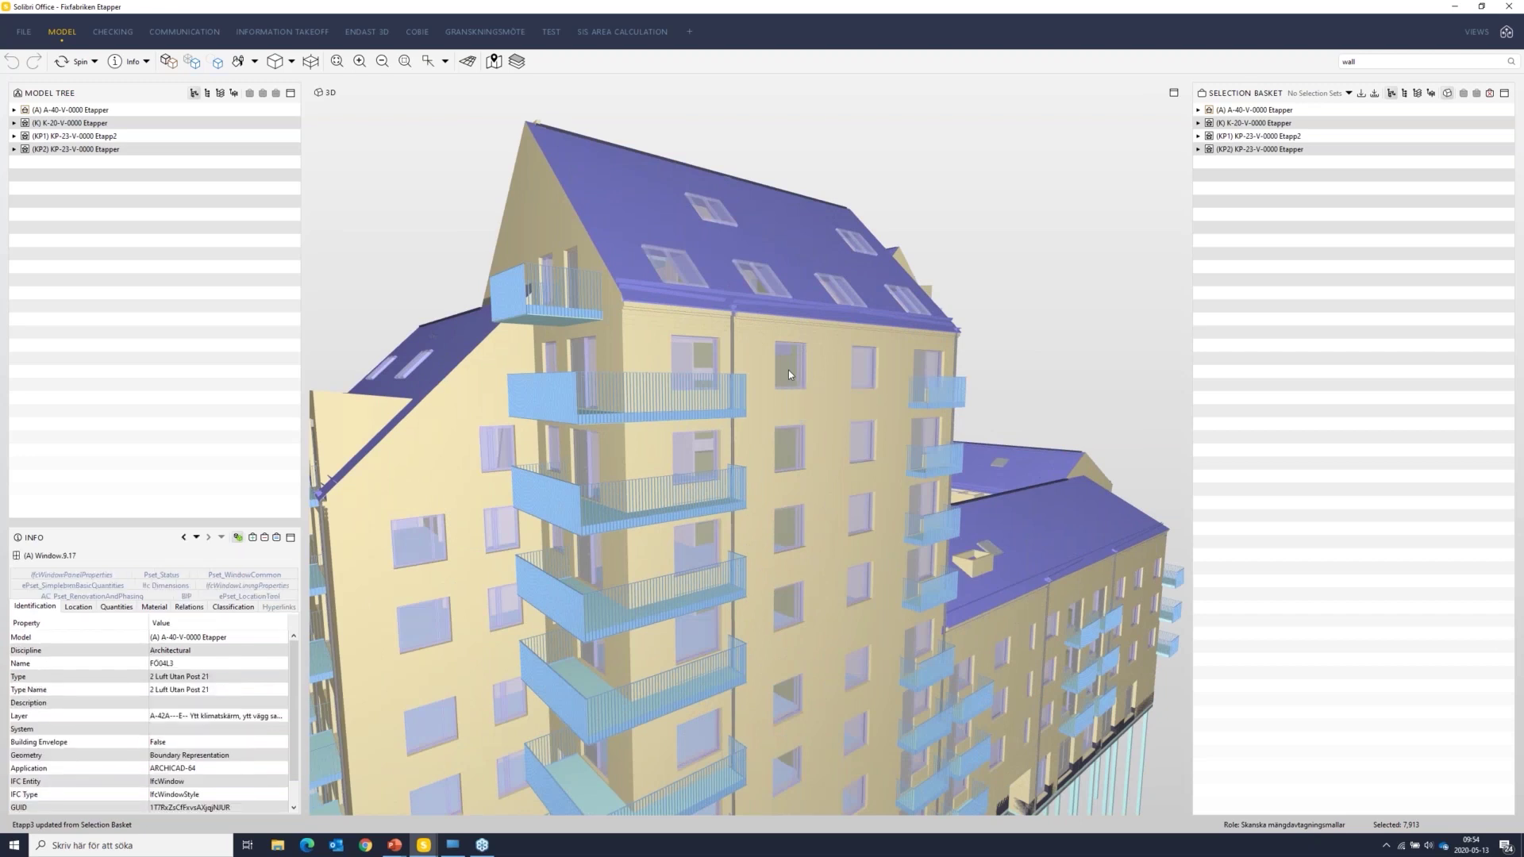
{"action": "left_click", "coordinate": [186, 596]}
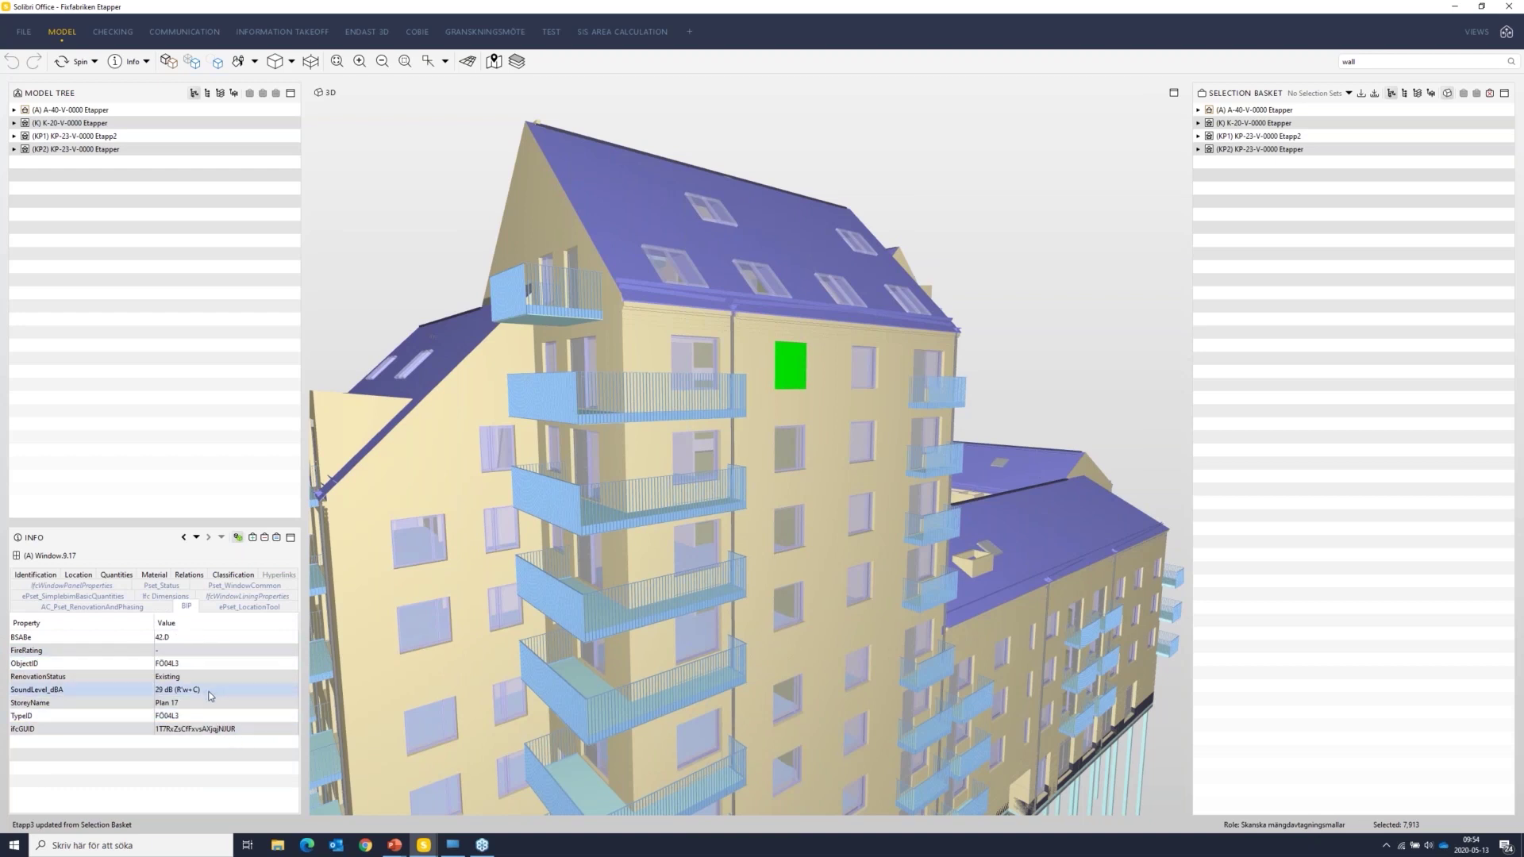
{"action": "scroll", "coordinate": [788, 379], "scroll_direction": "up", "scroll_amount": 5}
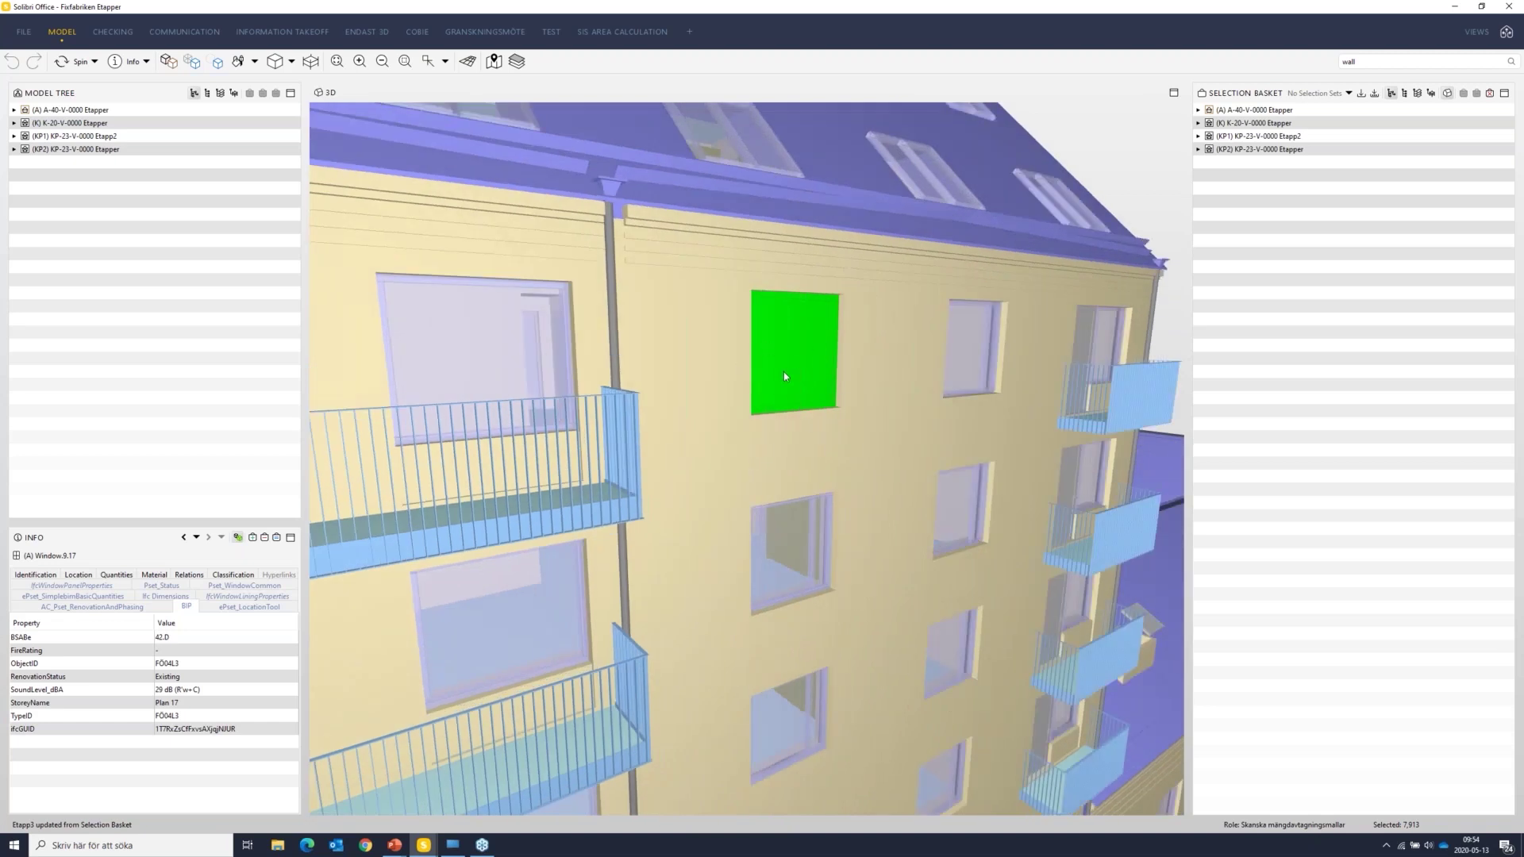
{"action": "scroll", "coordinate": [786, 366], "scroll_direction": "down", "scroll_amount": 5}
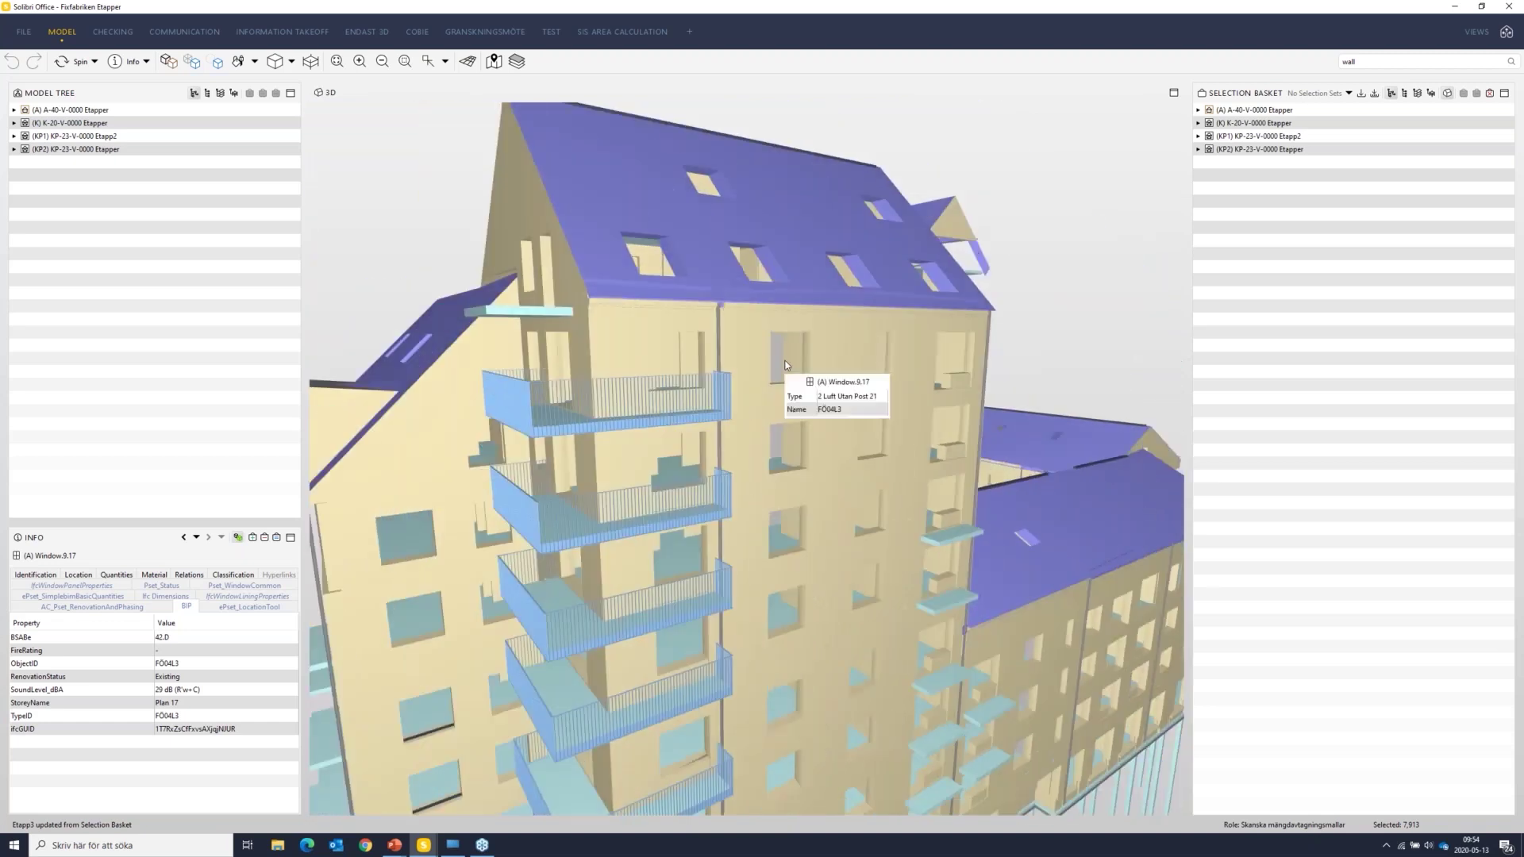
{"action": "left_click", "coordinate": [229, 697]}
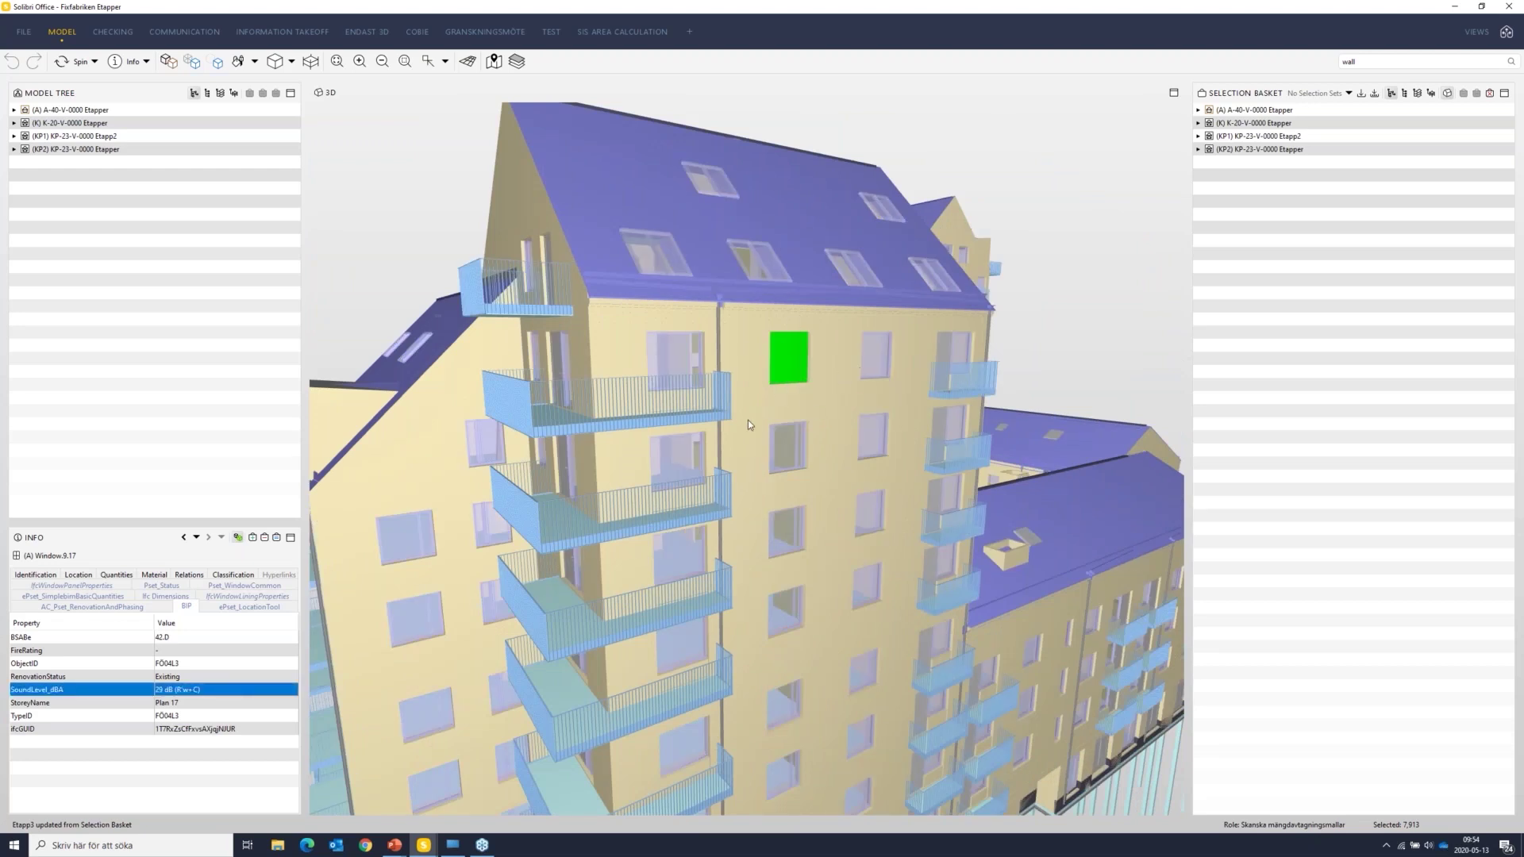
{"action": "scroll", "coordinate": [751, 413], "scroll_direction": "down", "scroll_amount": 5}
{"action": "left_click_drag", "start_coordinate": [759, 473], "coordinate": [754, 498]}
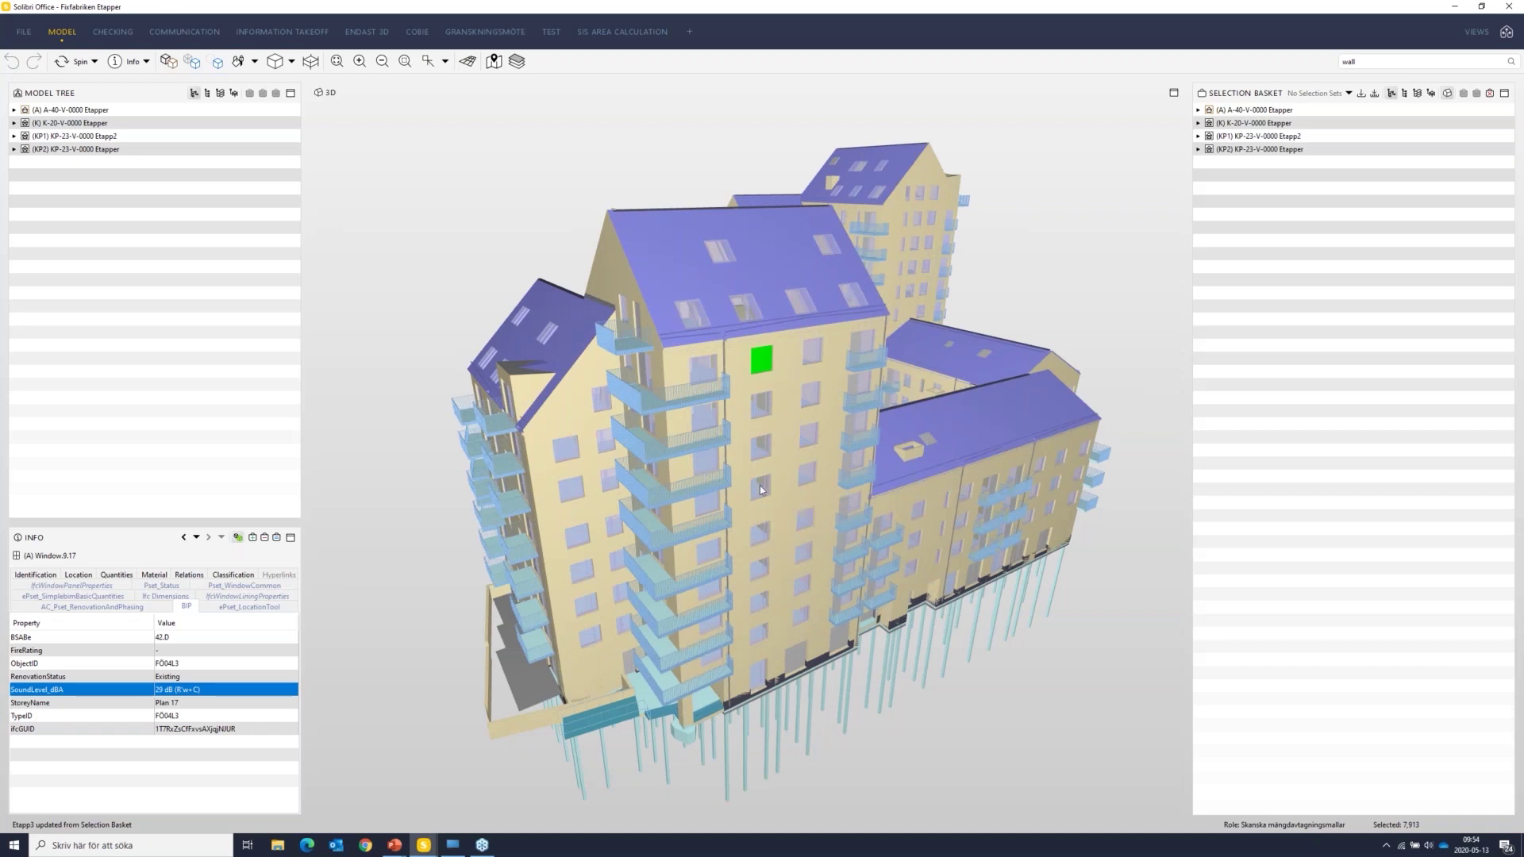
{"action": "left_click_drag", "start_coordinate": [783, 497], "coordinate": [775, 349]}
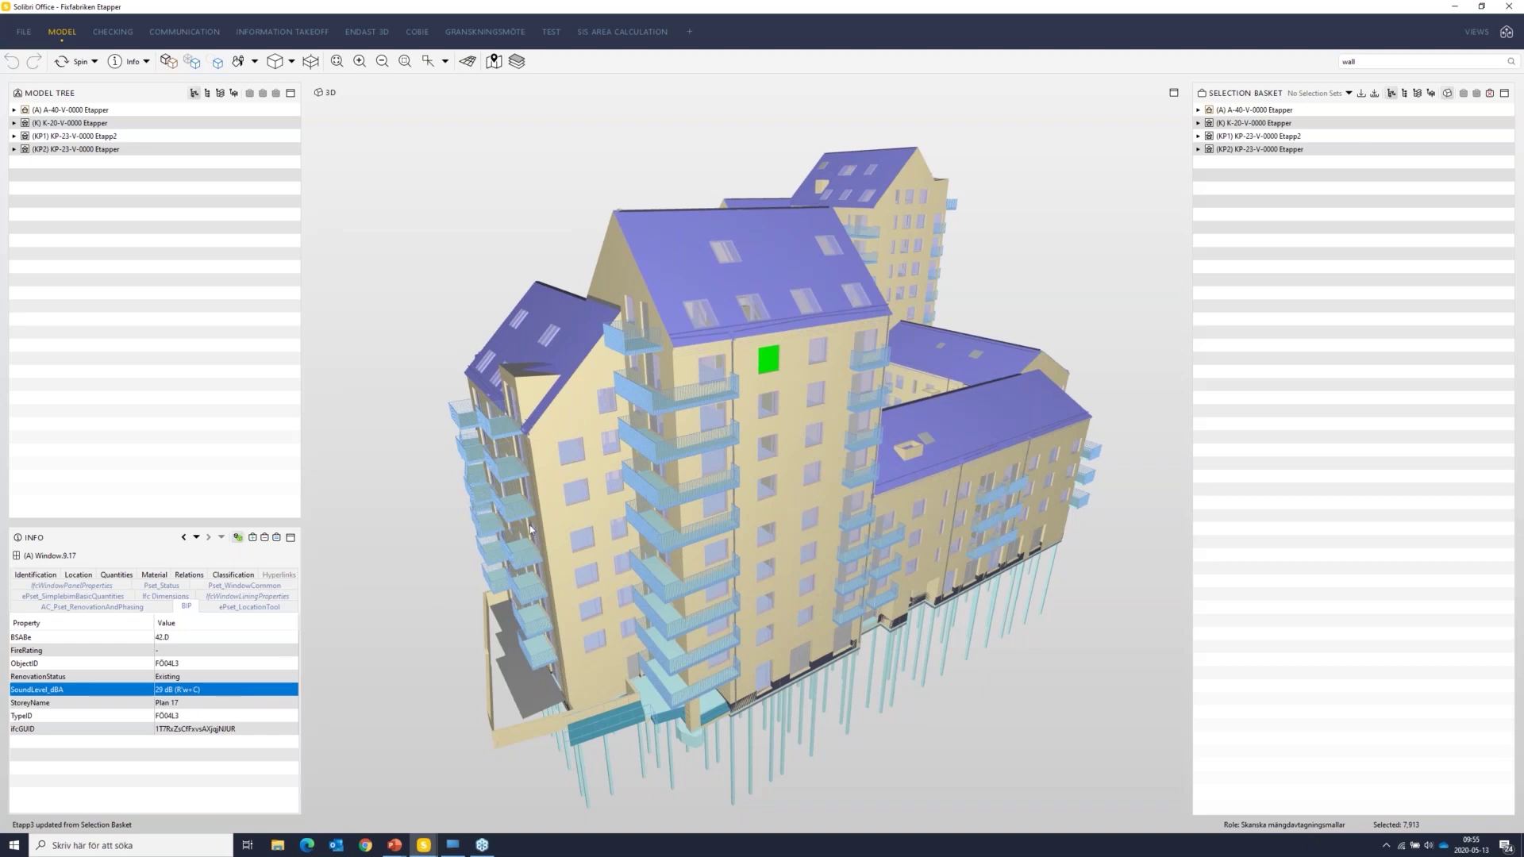
{"action": "left_click_drag", "start_coordinate": [632, 542], "coordinate": [732, 546]}
{"action": "mouse_move", "coordinate": [732, 546]}
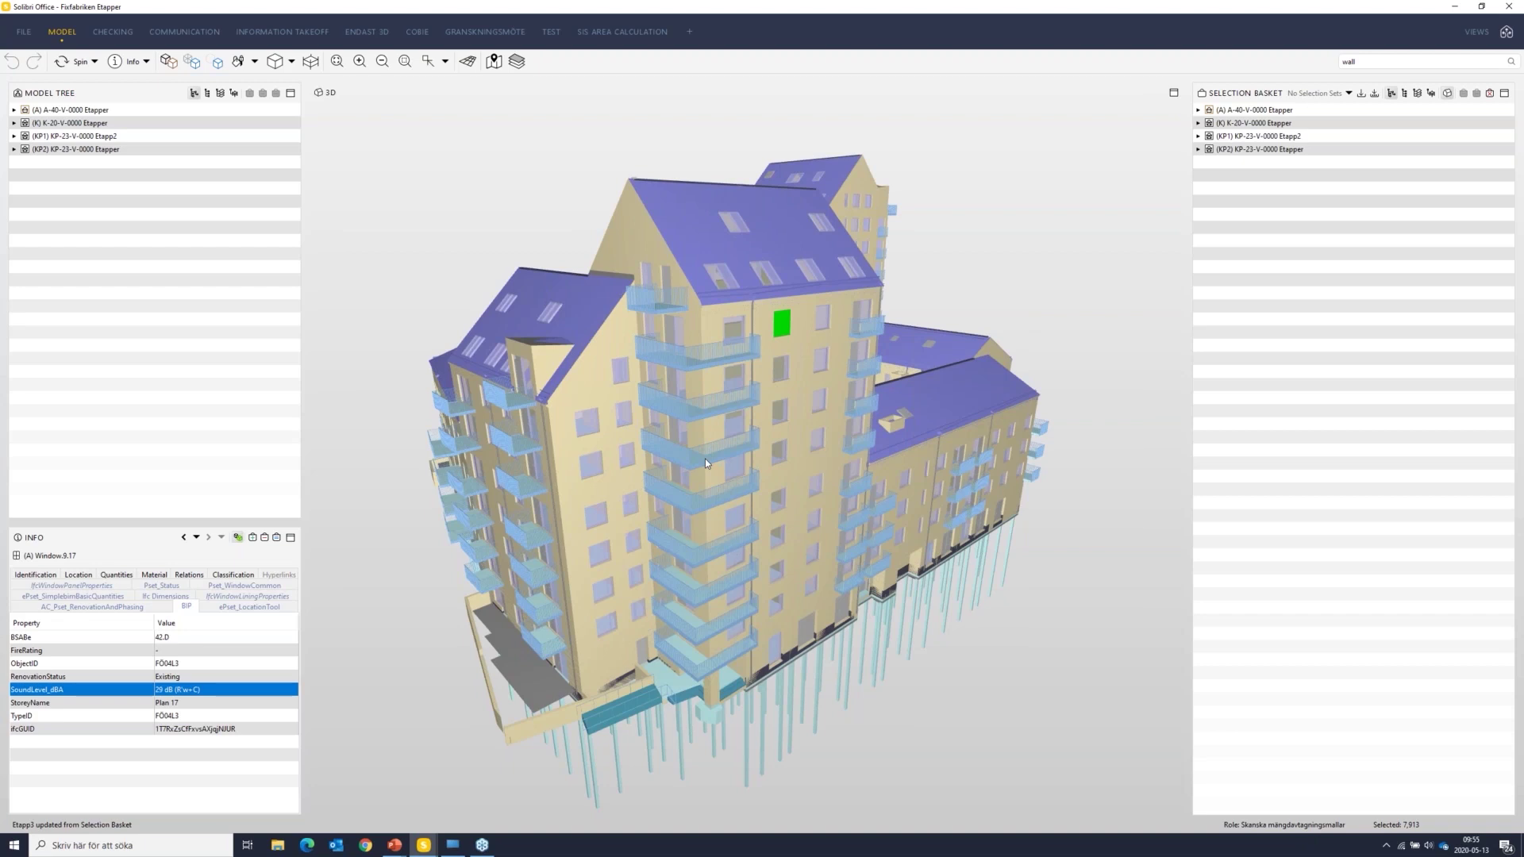
Step: Switch to the PowerPoint slide show and advance to the slide "Solibri – Ruleset Manager"
{"action": "mouse_move", "coordinate": [705, 459]}
{"action": "mouse_move", "coordinate": [710, 501]}
{"action": "key", "text": "alt+Tab"}
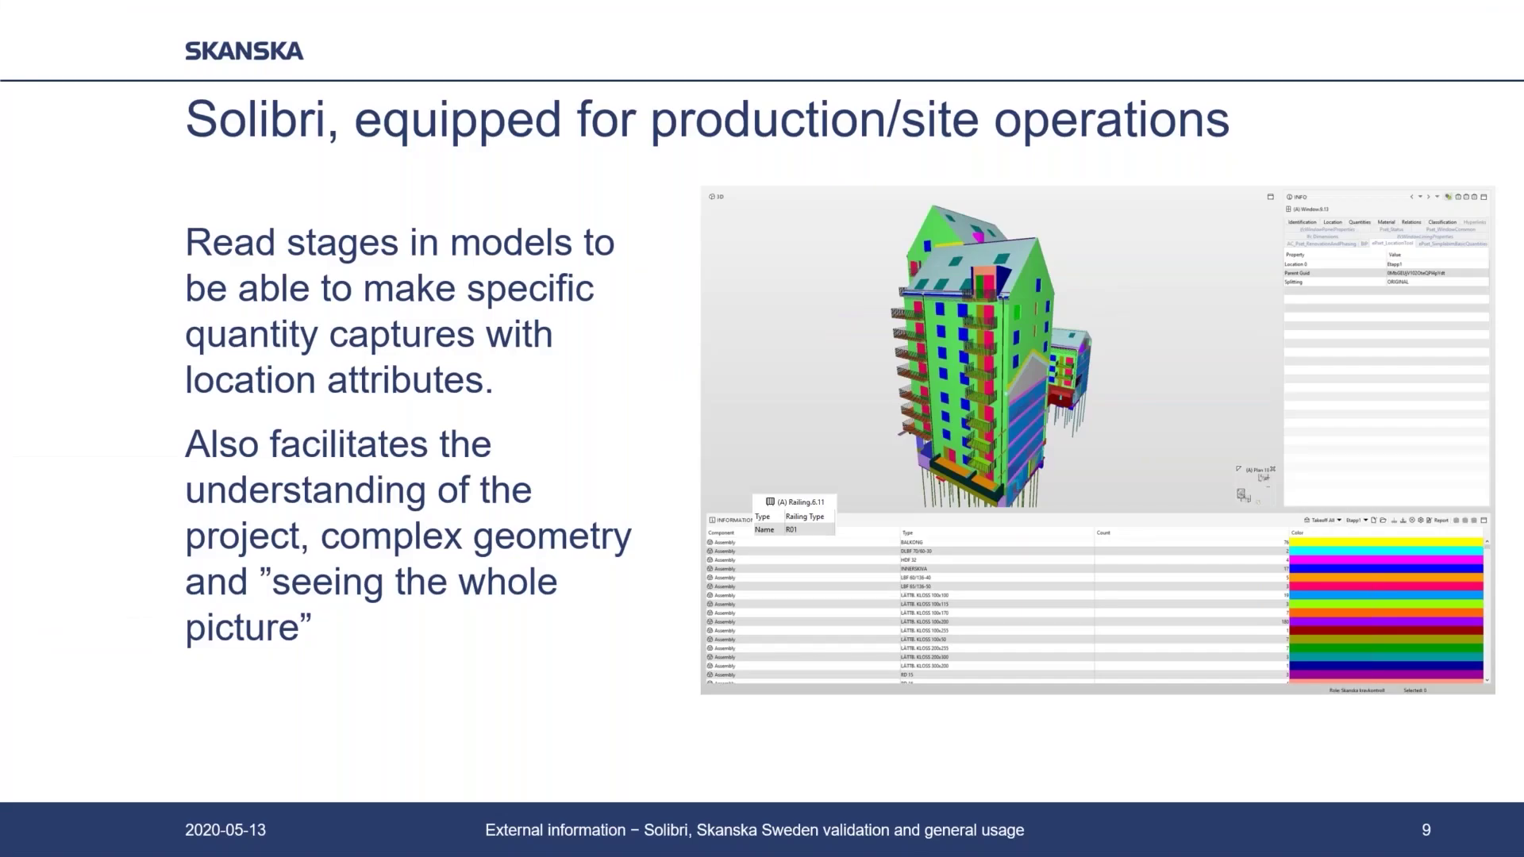
{"action": "key", "text": "Right"}
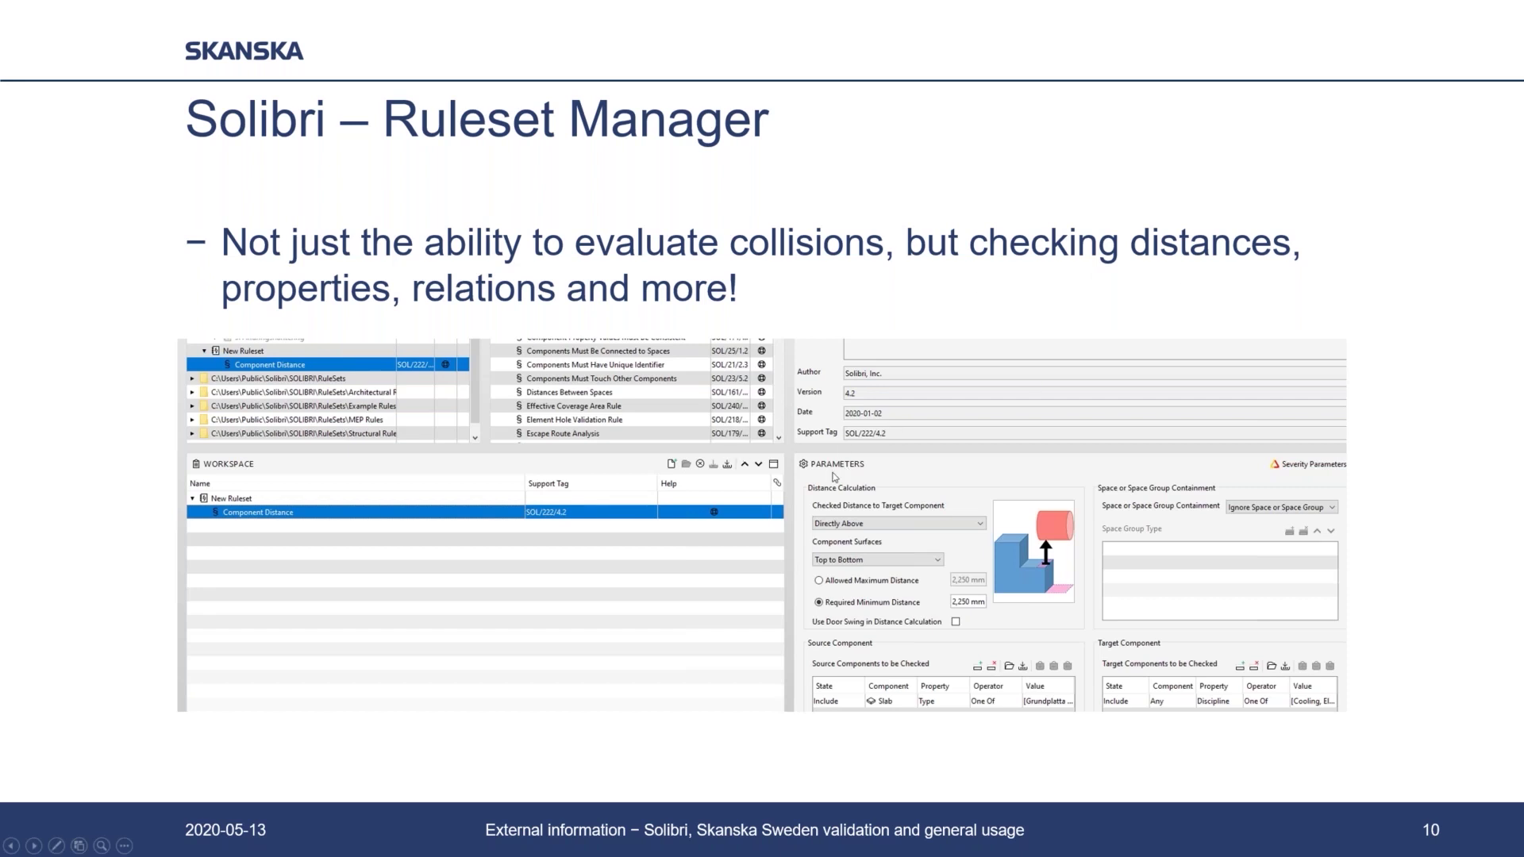
Step: Switch to the Solibri window with the Solsten_sammanslagen model and open the Ruleset Manager
{"action": "key", "text": "alt+Tab"}
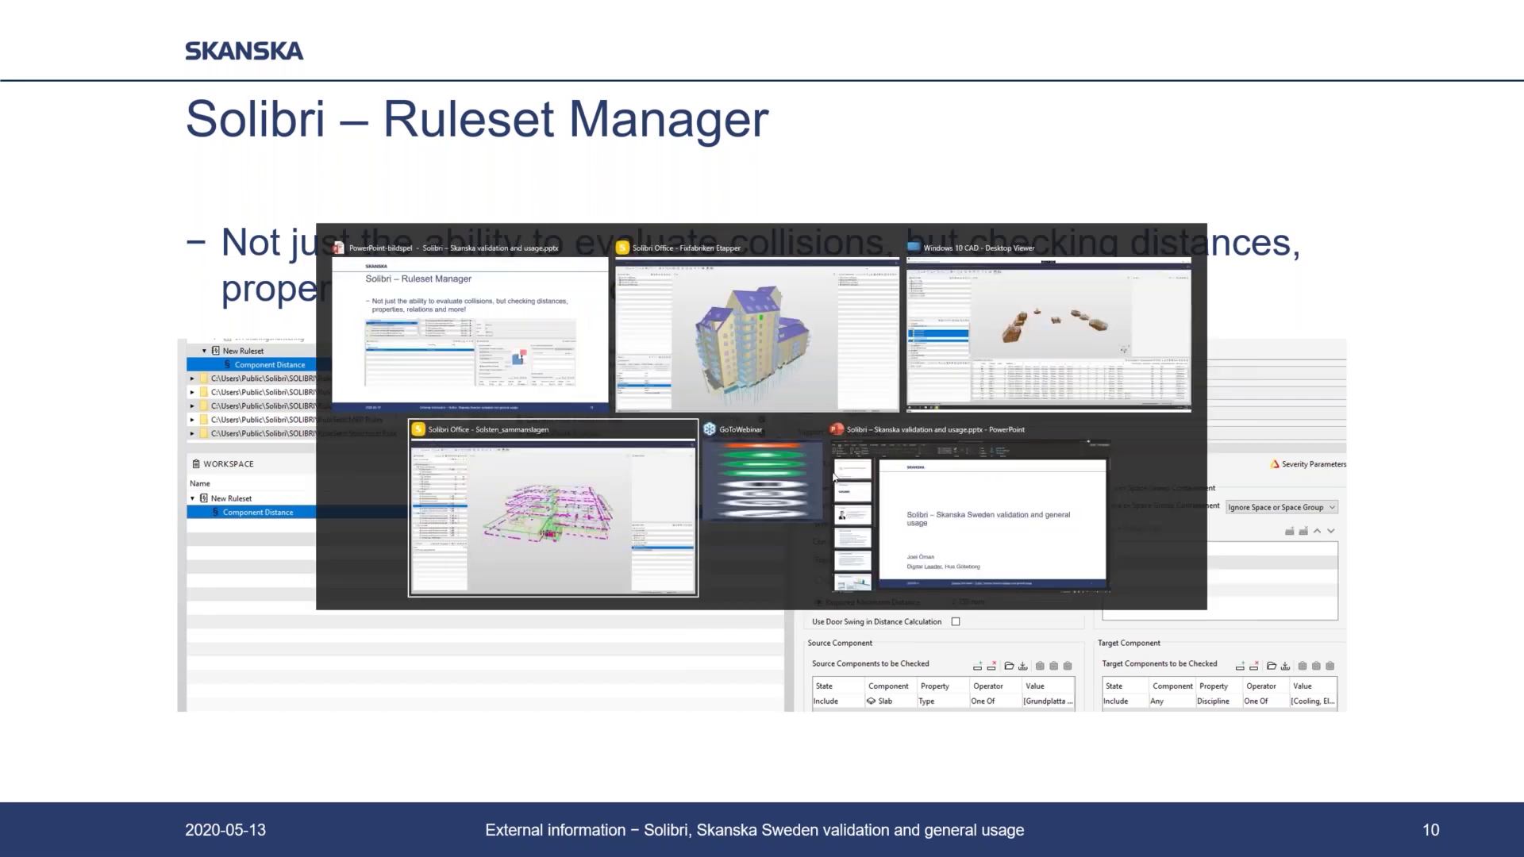
{"action": "left_click", "coordinate": [24, 32]}
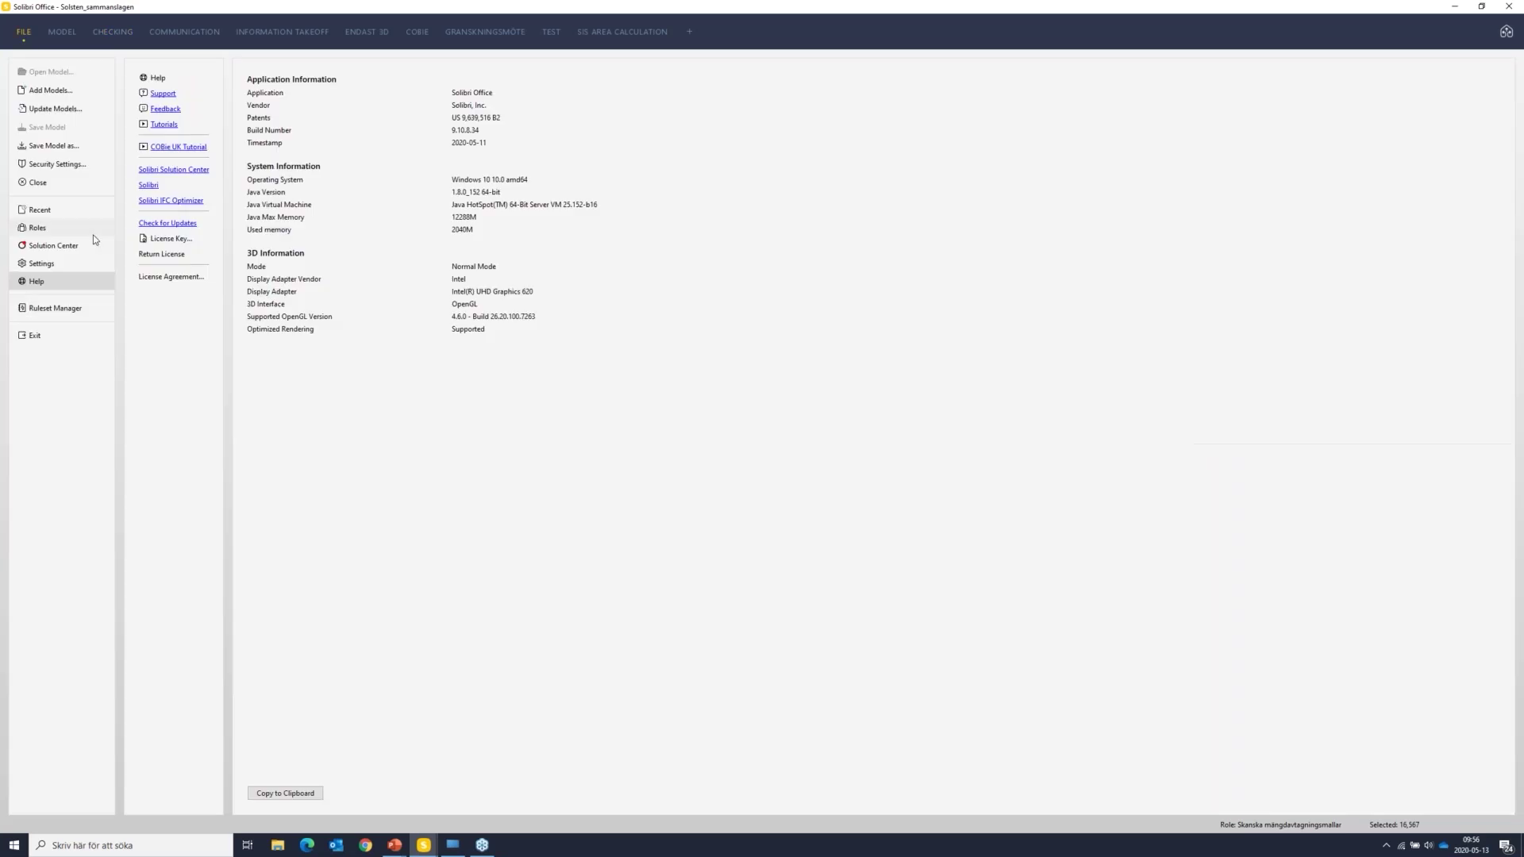
{"action": "left_click", "coordinate": [25, 33]}
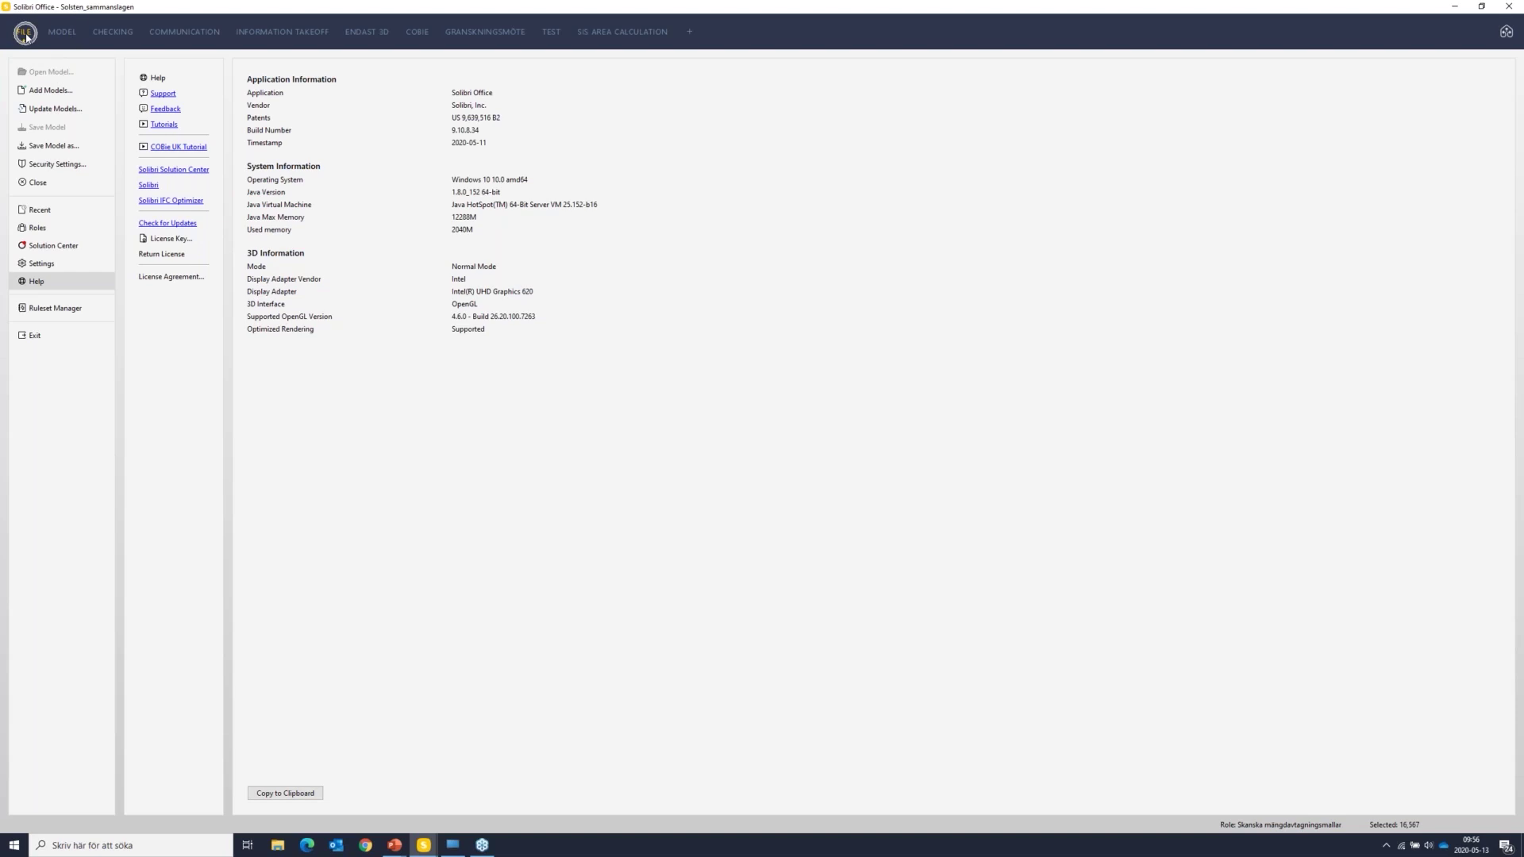
{"action": "left_click", "coordinate": [56, 309]}
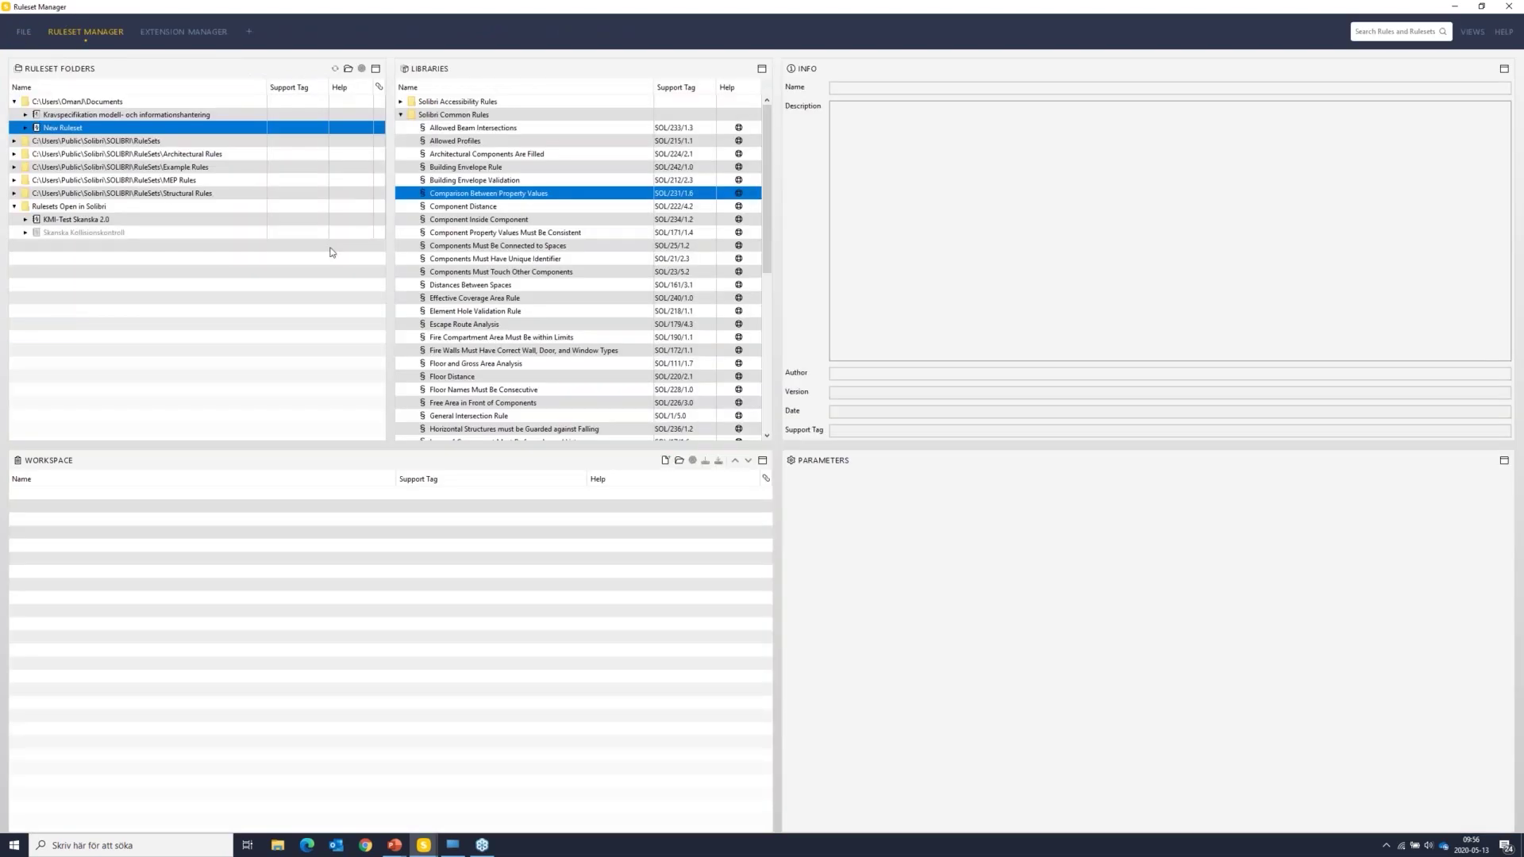
Step: Collapse the ruleset folders and rule libraries, and open New Ruleset from the Documents folder for editing in the workspace
{"action": "left_click", "coordinate": [15, 103]}
{"action": "left_click", "coordinate": [14, 181]}
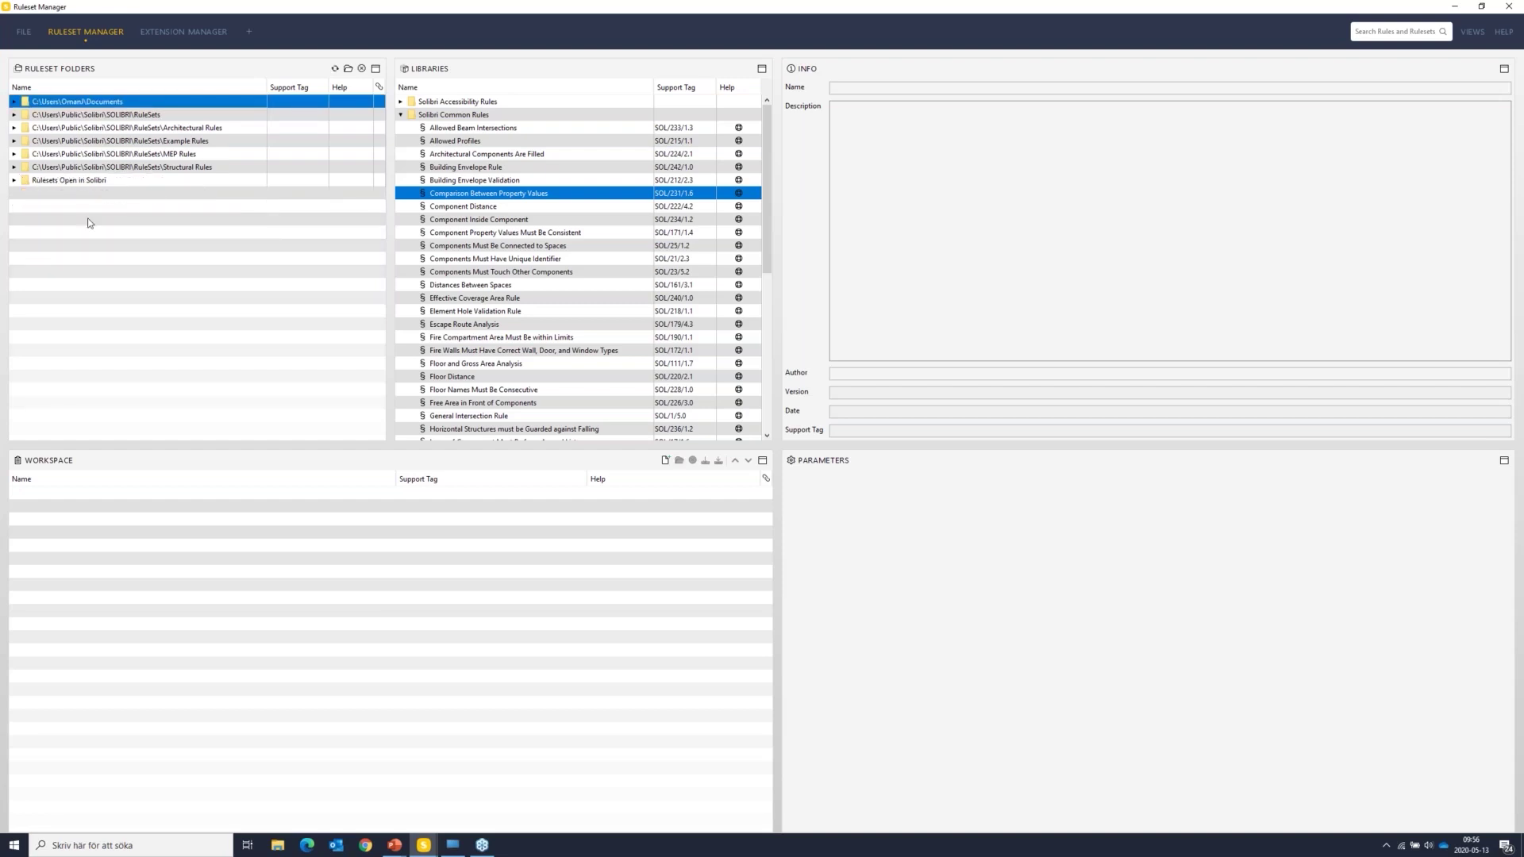
{"action": "left_click", "coordinate": [400, 115]}
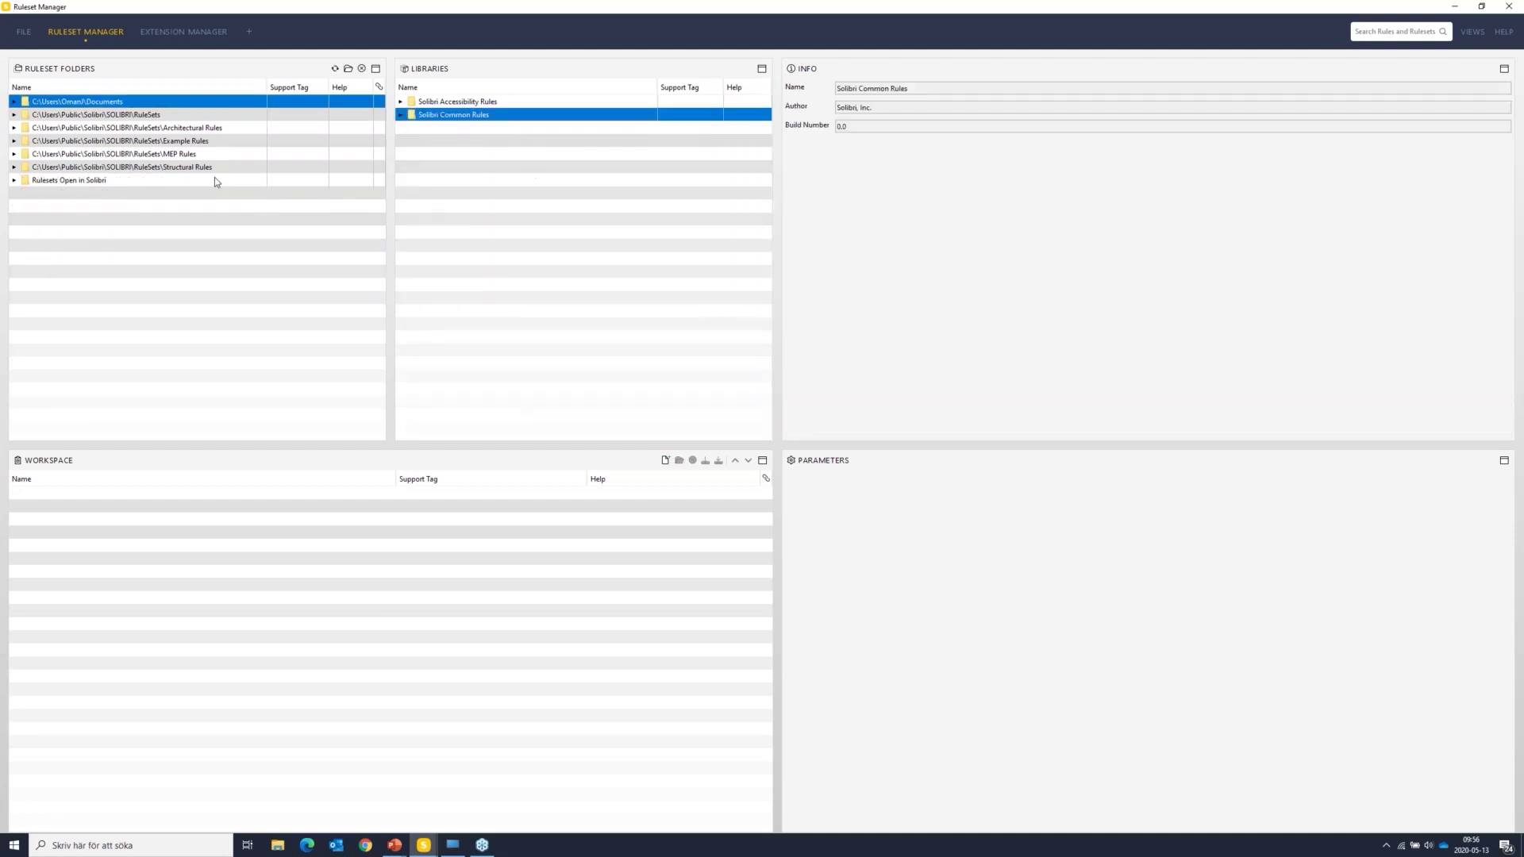
{"action": "left_click", "coordinate": [14, 102]}
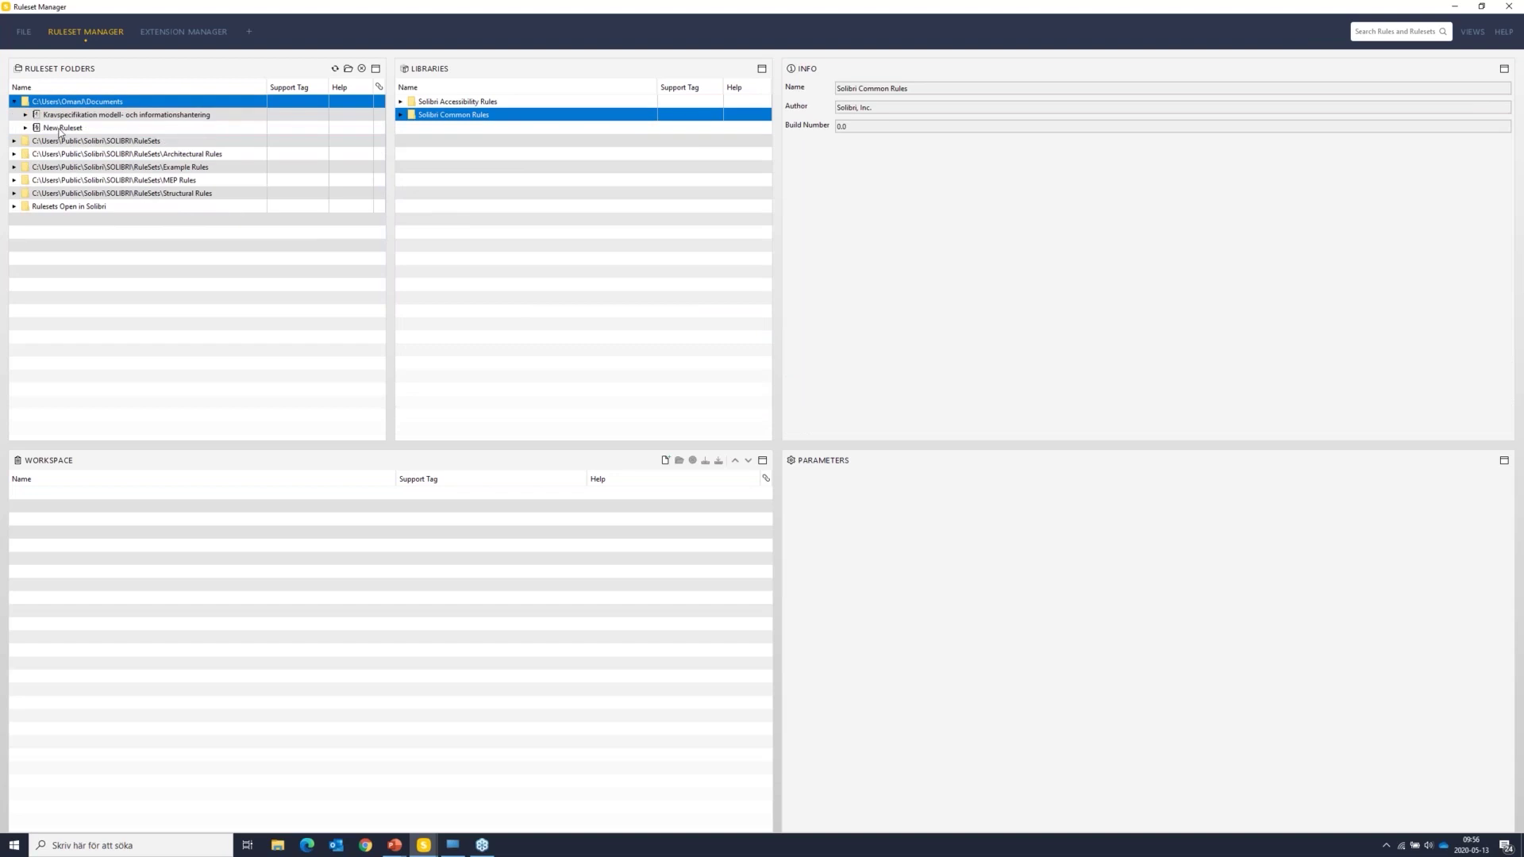
{"action": "left_click", "coordinate": [62, 127]}
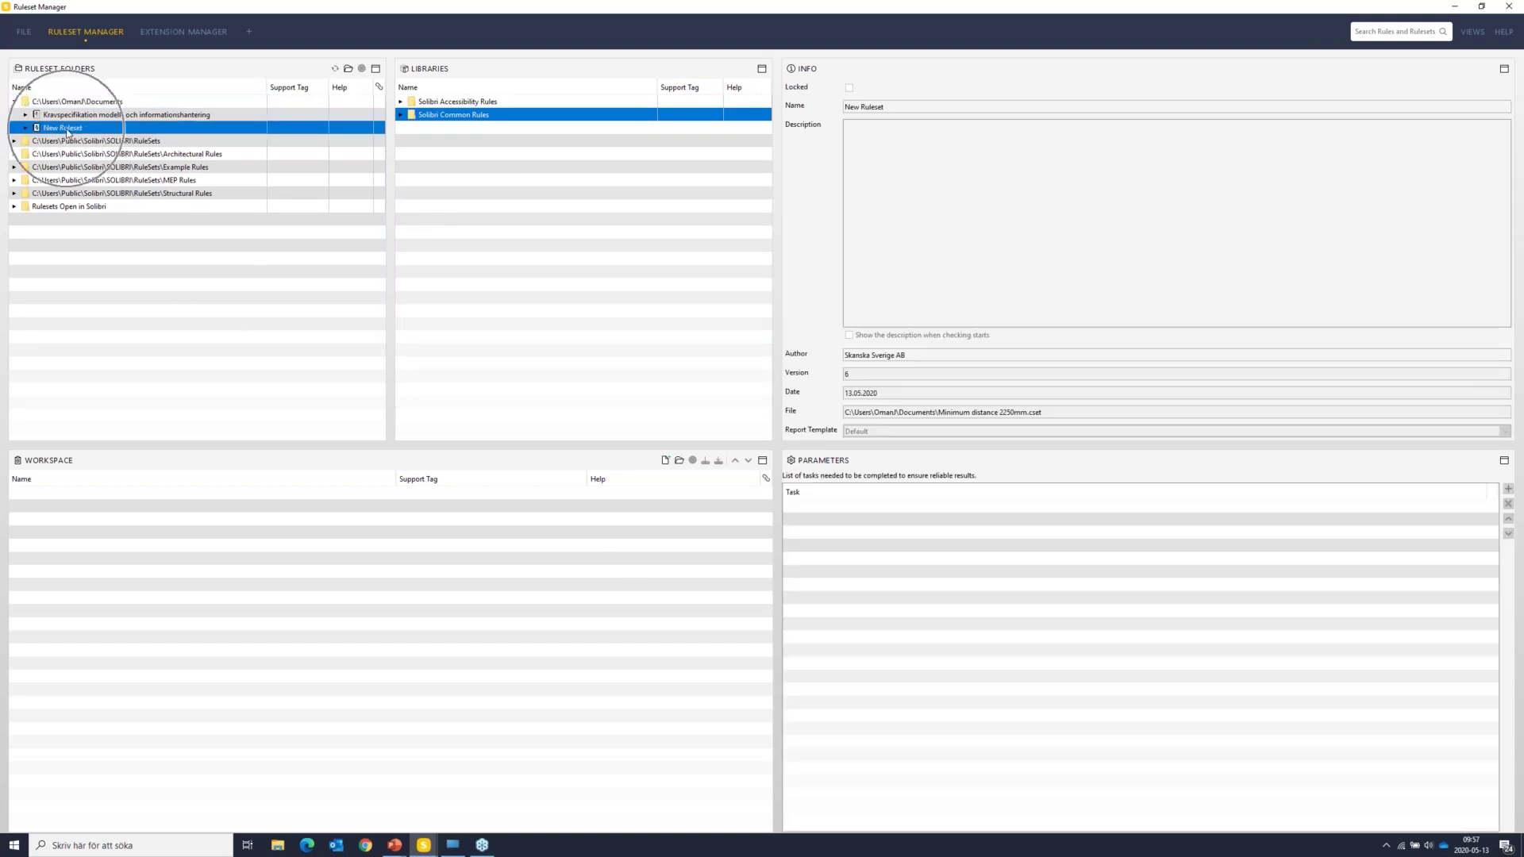
{"action": "left_click", "coordinate": [666, 461]}
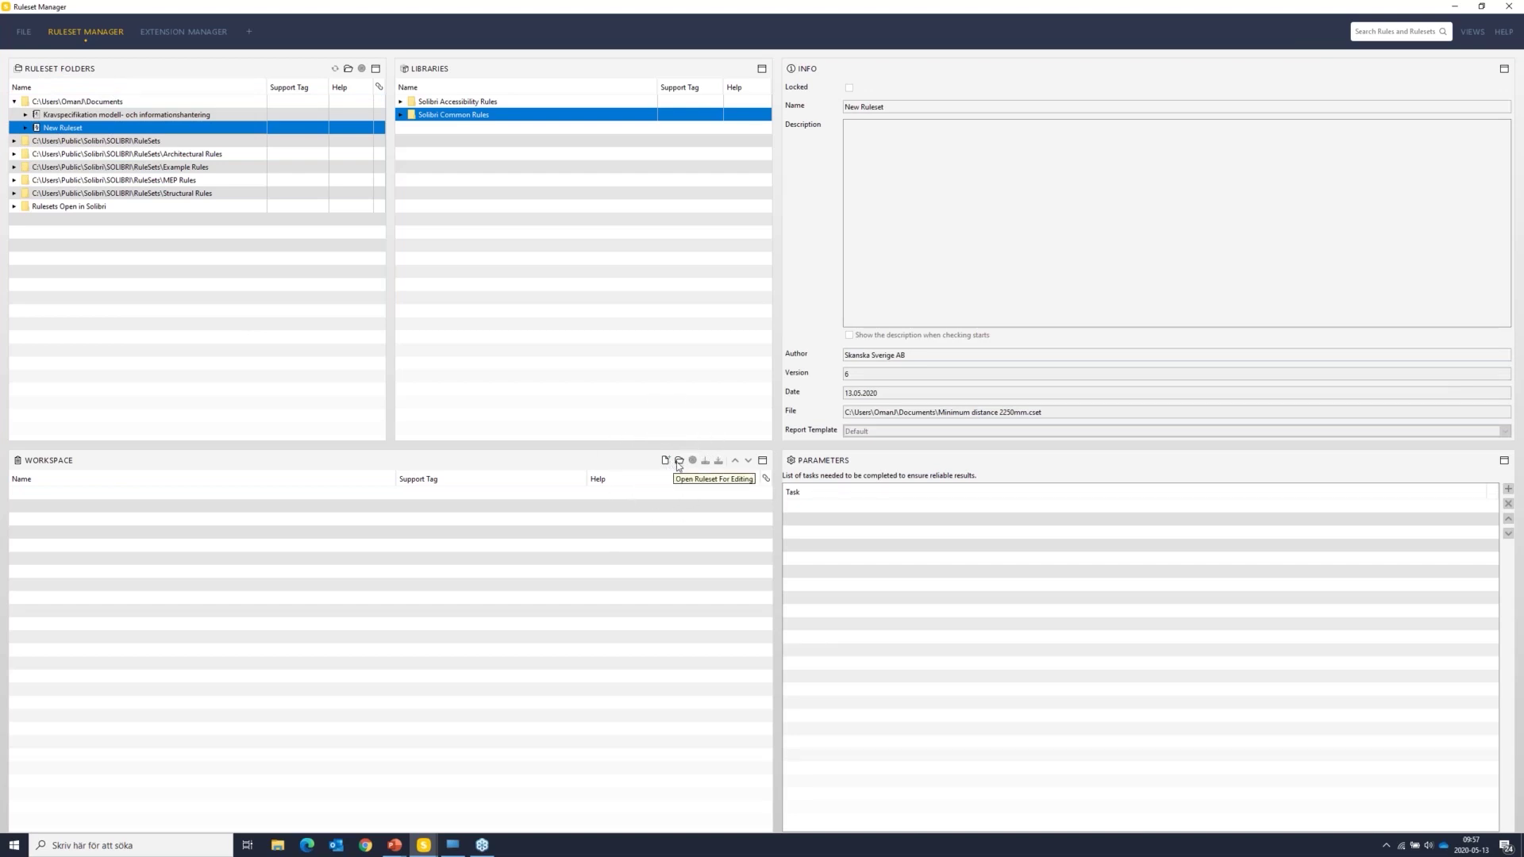
{"action": "left_click", "coordinate": [681, 464]}
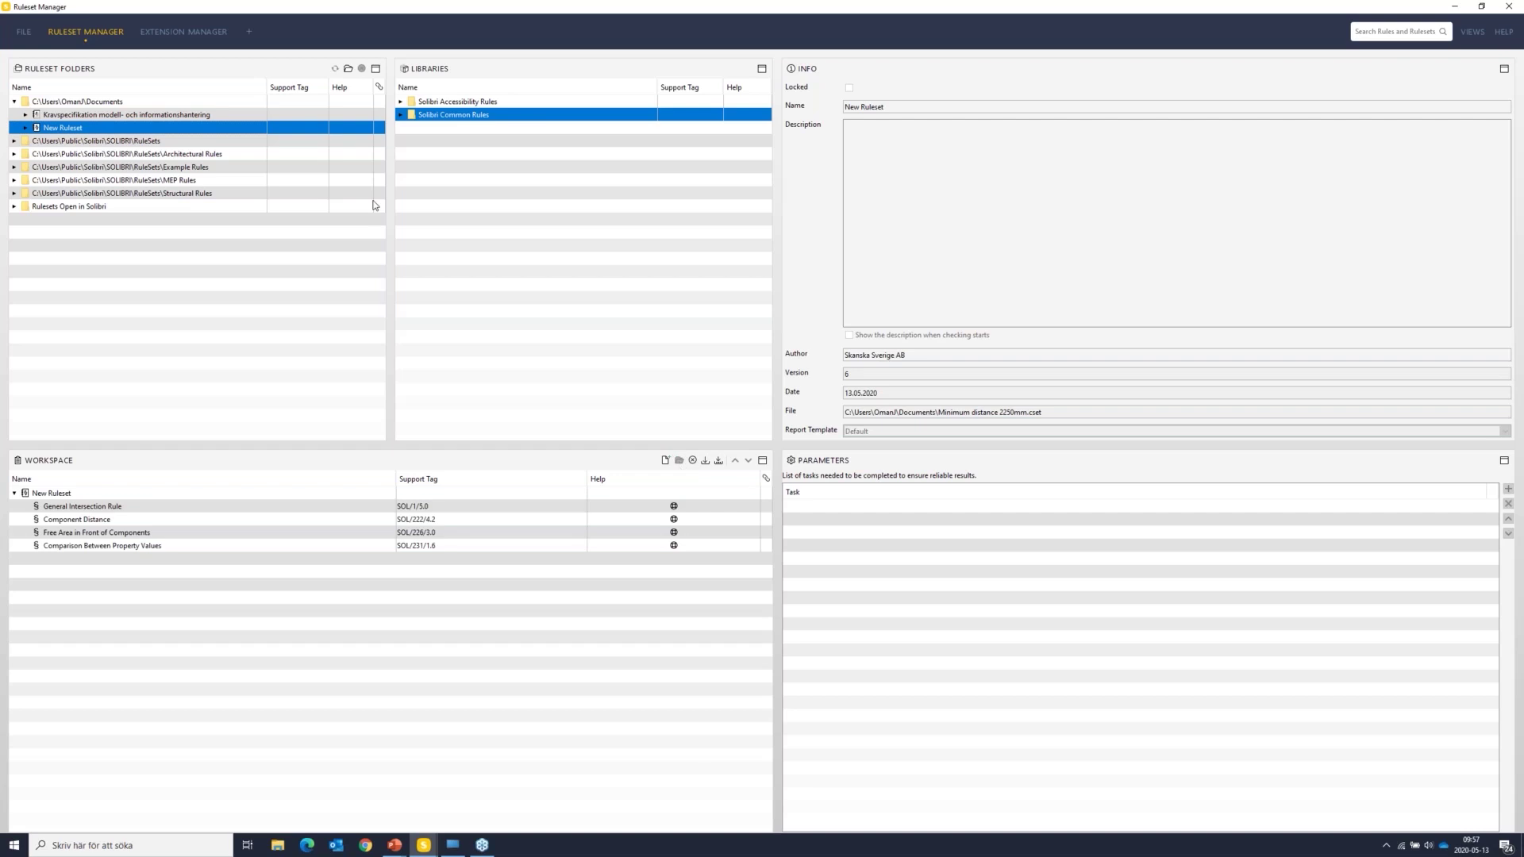
Step: Browse the available rules in the Solibri Common Rules and Solibri Accessibility Rules libraries
{"action": "left_click", "coordinate": [401, 115]}
{"action": "left_click", "coordinate": [401, 102]}
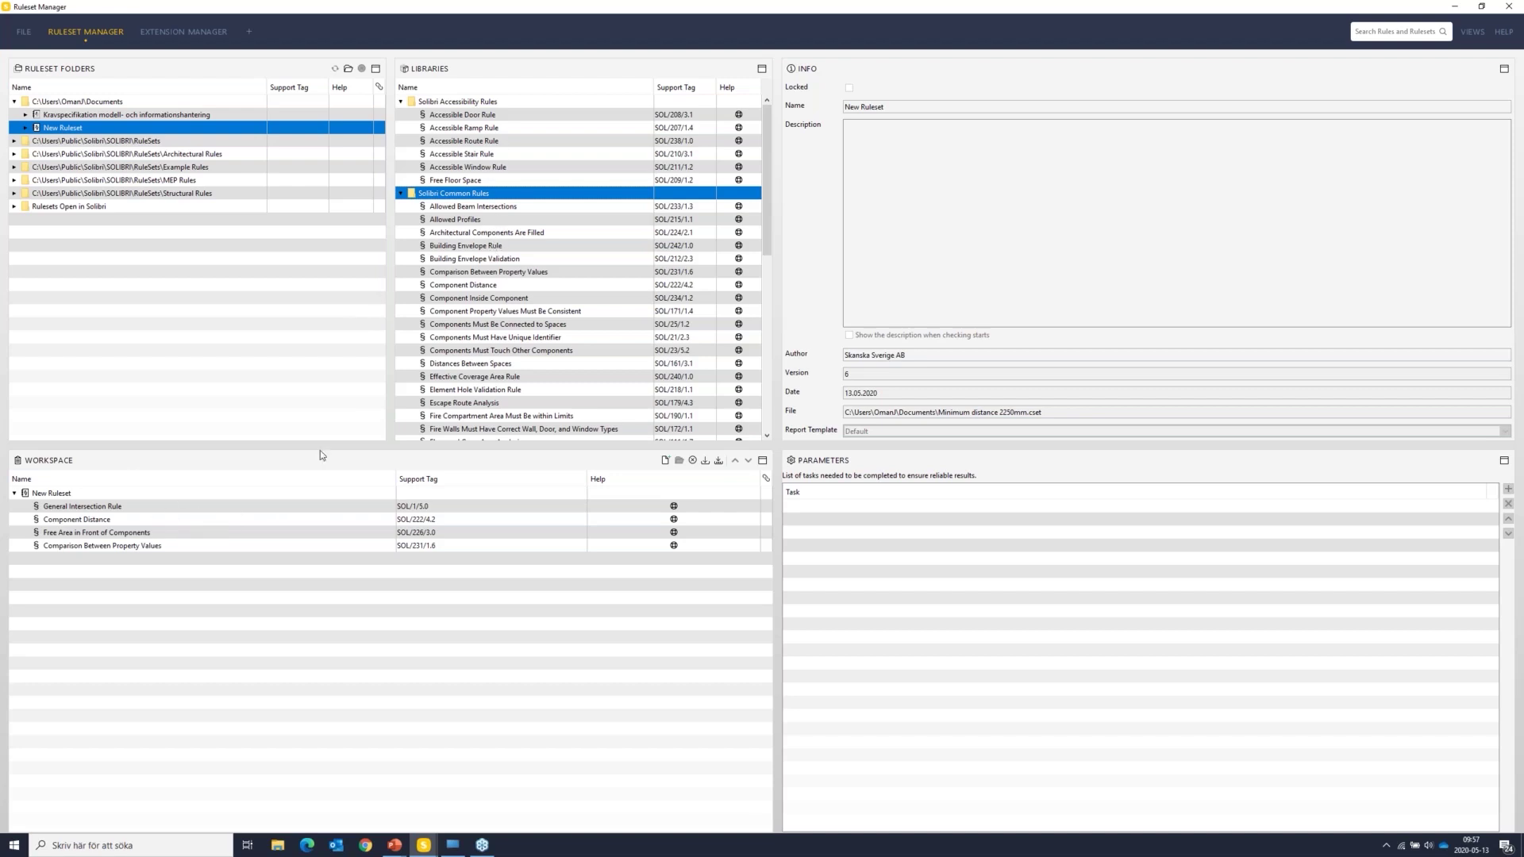
{"action": "left_click", "coordinate": [401, 102]}
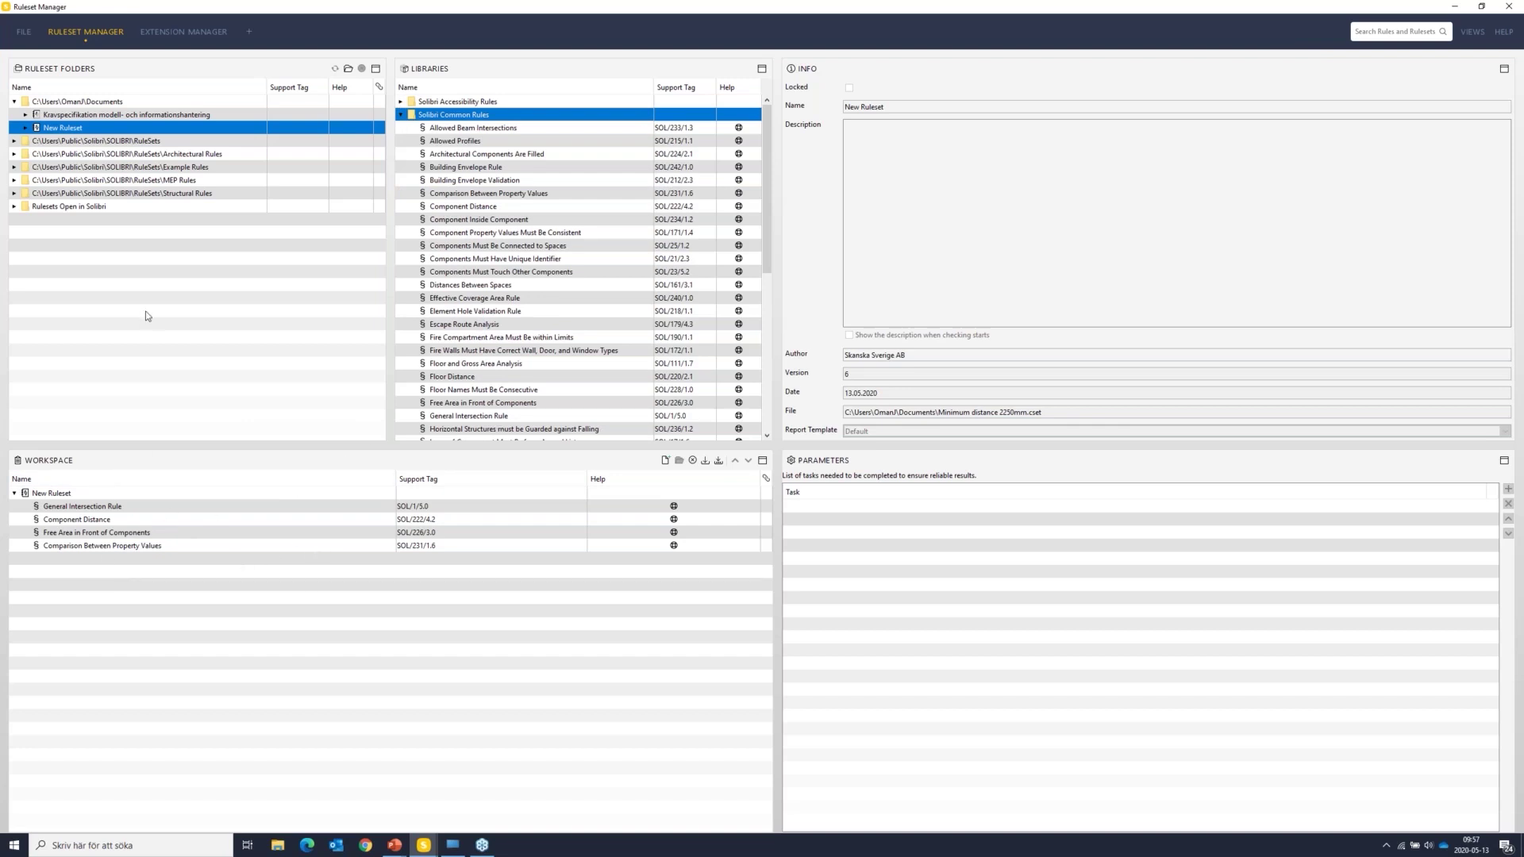
Step: Close New Ruleset and open KMI-Test Skanska 2.0 from the rulesets open in Solibri for editing in the workspace
{"action": "left_click", "coordinate": [14, 206]}
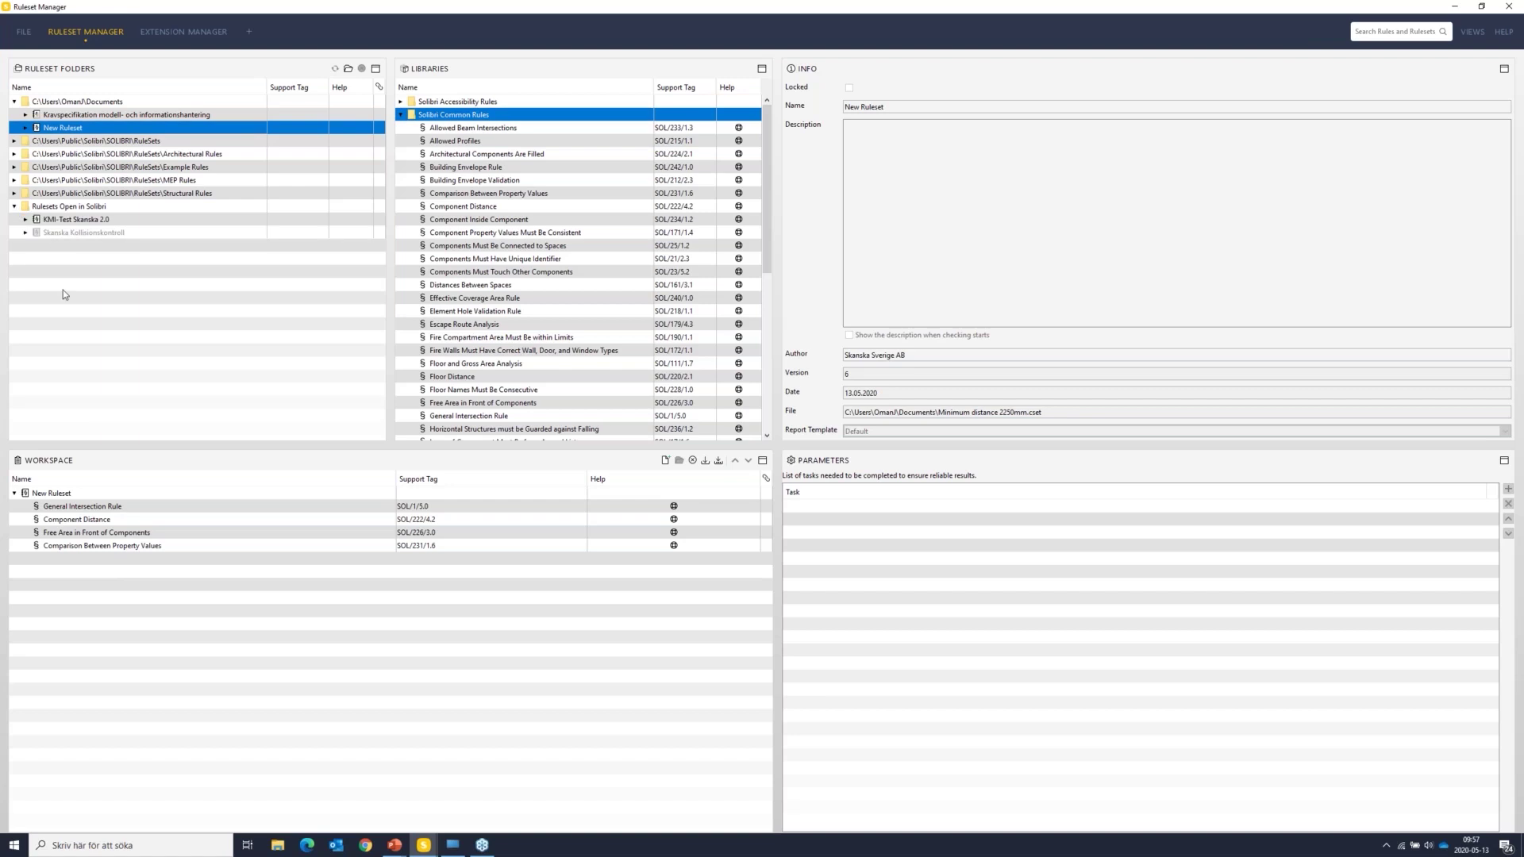
{"action": "left_click", "coordinate": [26, 220]}
{"action": "left_click", "coordinate": [76, 219]}
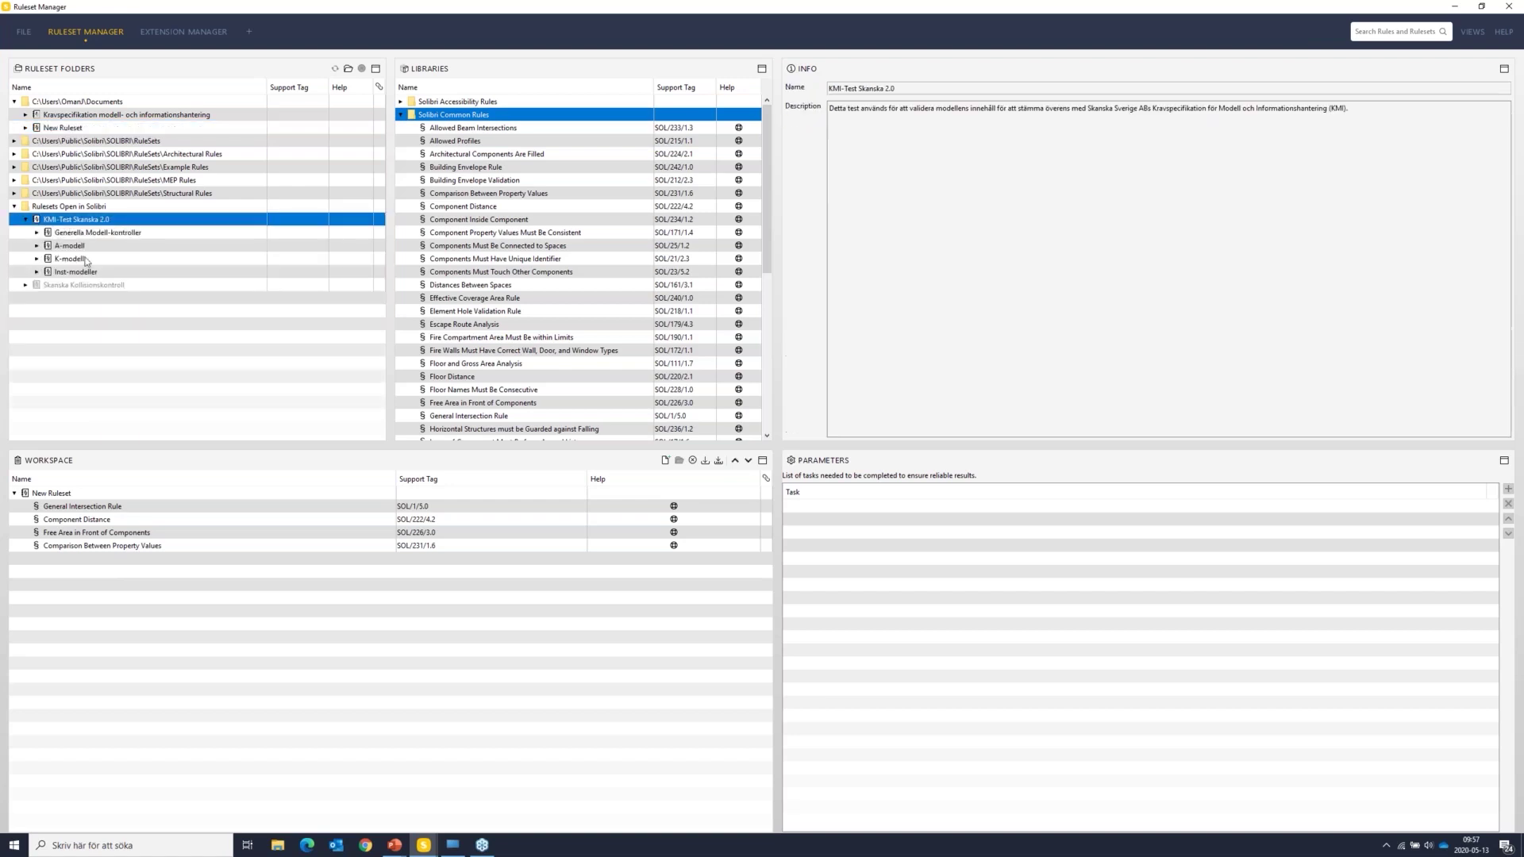
{"action": "left_click", "coordinate": [690, 461]}
{"action": "left_click", "coordinate": [680, 461]}
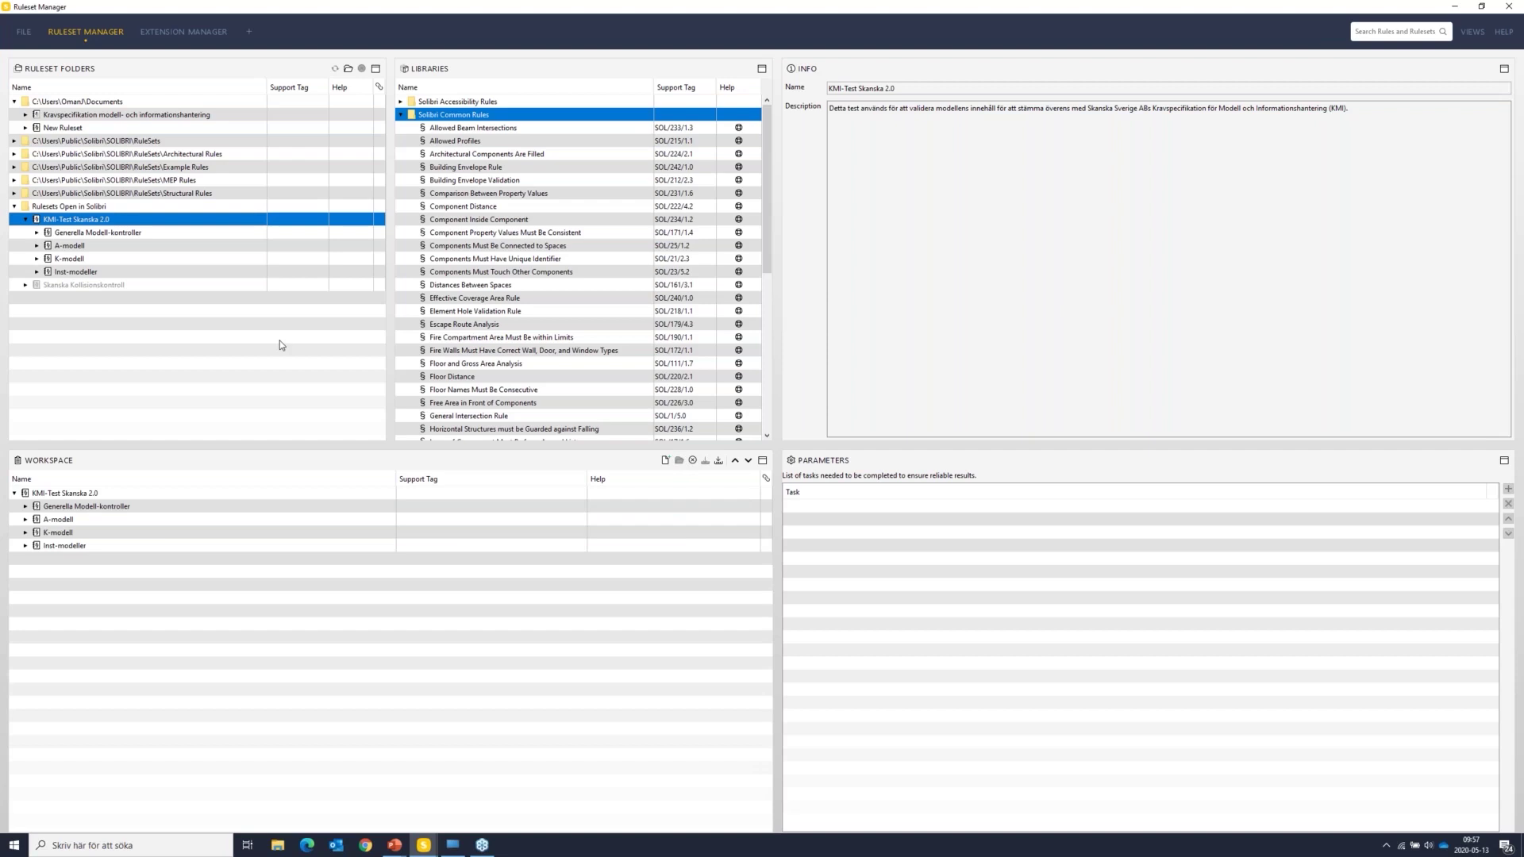
Step: Examine the checked components and property sets of the rule "Parametrar enligt KMI måste finnas (TypeID)" under A-modell
{"action": "left_click", "coordinate": [26, 519]}
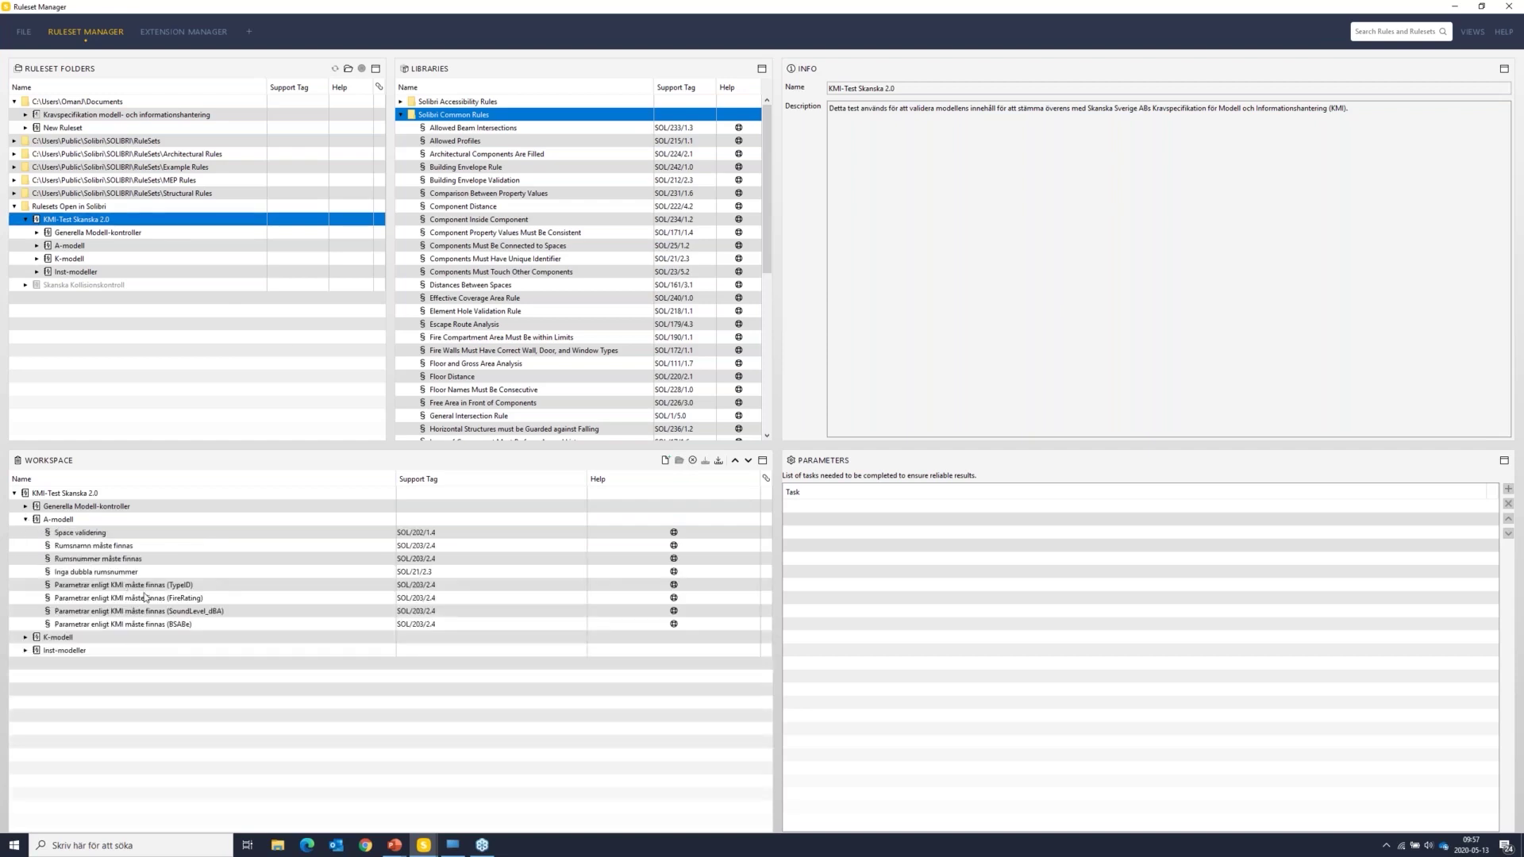
{"action": "left_click", "coordinate": [147, 586]}
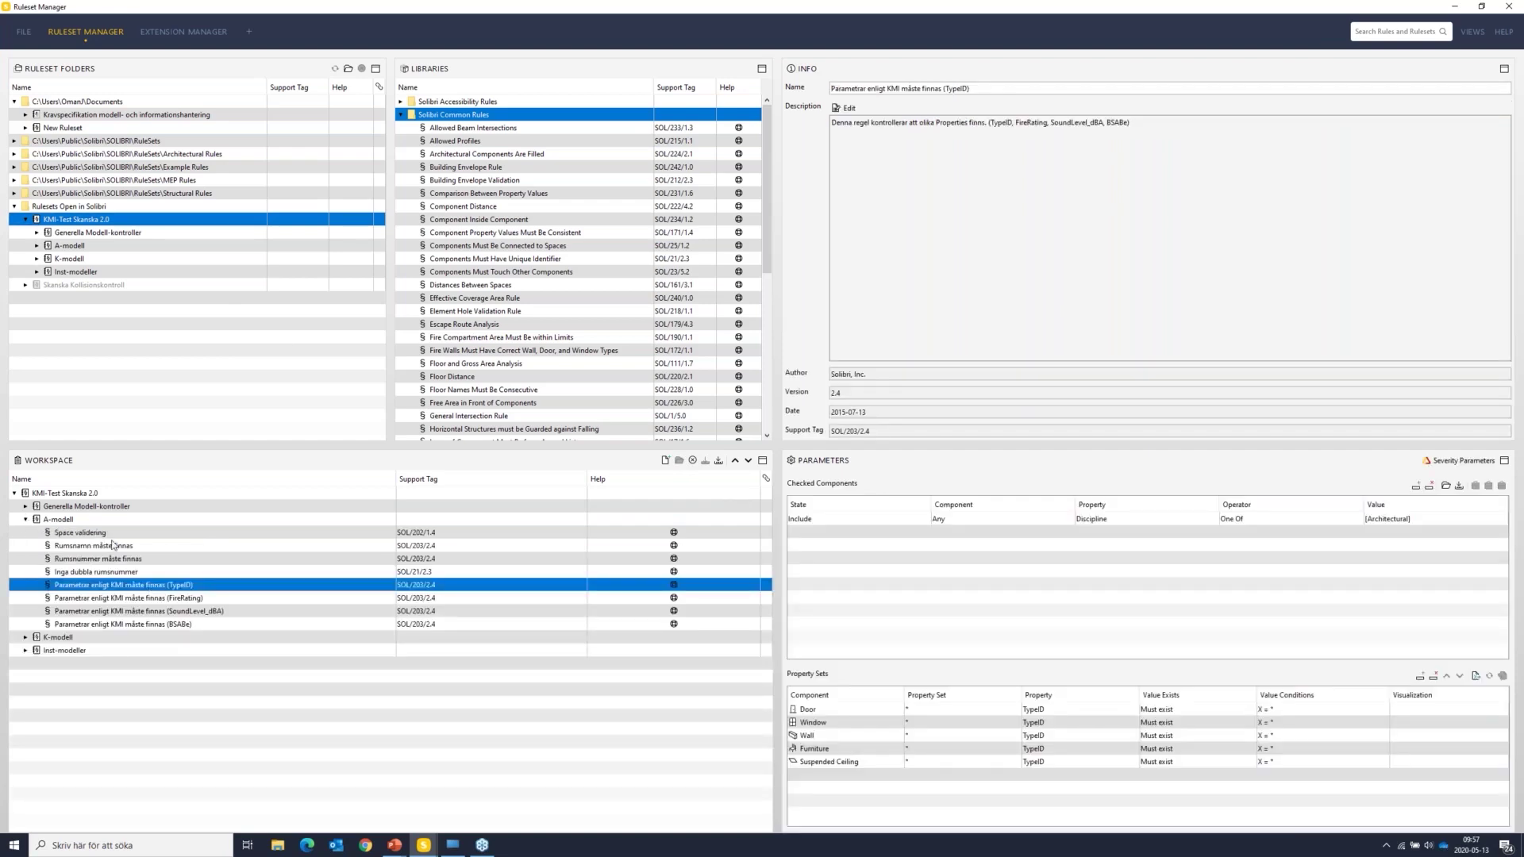
{"action": "left_click", "coordinate": [108, 590]}
{"action": "left_click", "coordinate": [181, 590]}
{"action": "left_click", "coordinate": [118, 587]}
{"action": "left_click", "coordinate": [1388, 523]}
{"action": "left_click", "coordinate": [55, 520]}
{"action": "left_click", "coordinate": [58, 522]}
{"action": "key", "text": "ctrl"}
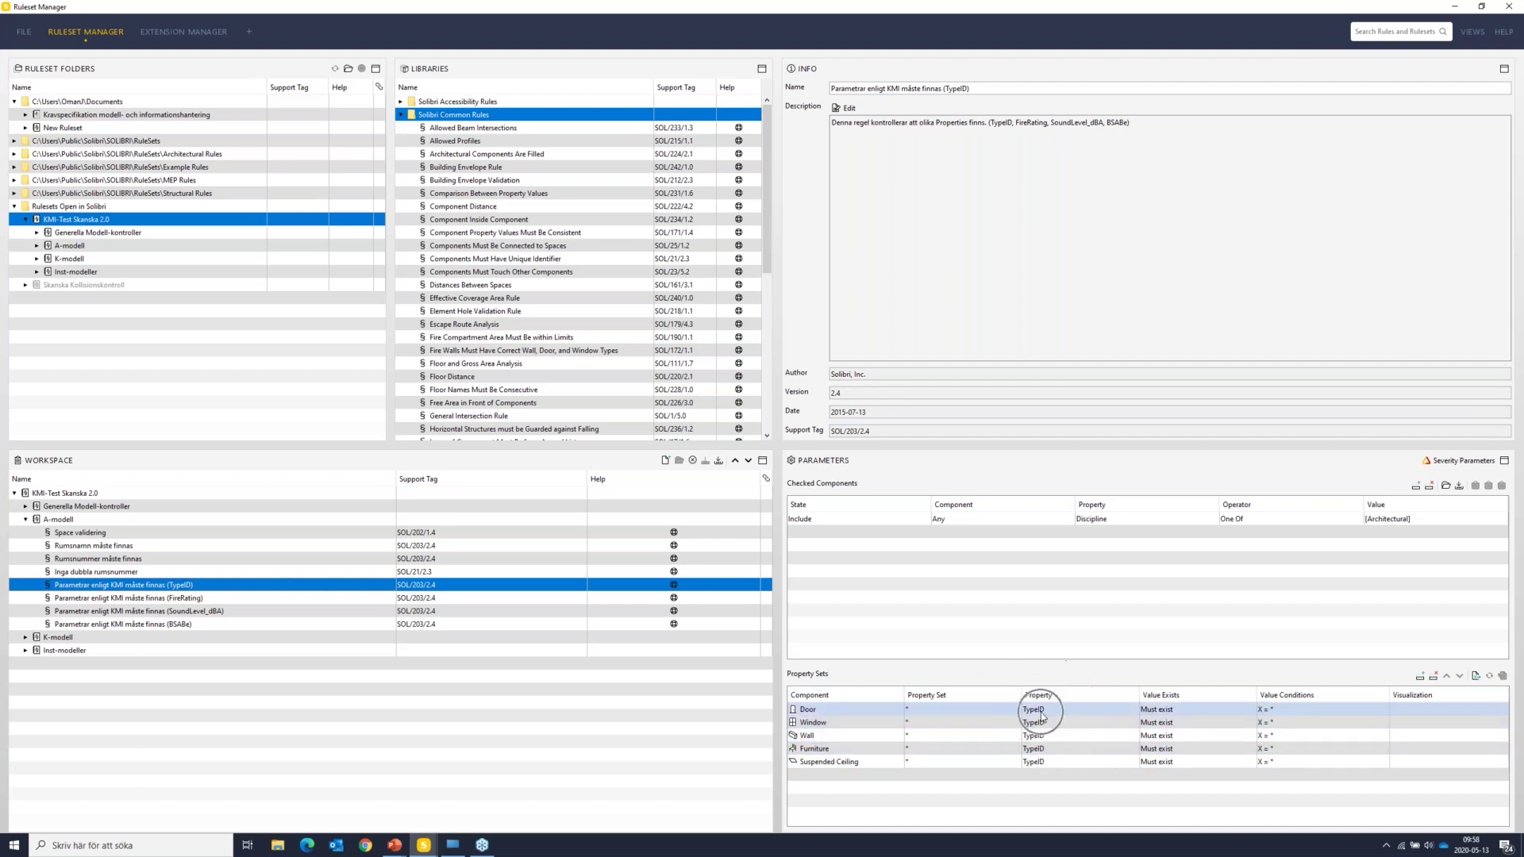
Step: Examine the parameters of the corresponding TypeID rule under K-modell
{"action": "left_click", "coordinate": [27, 638]}
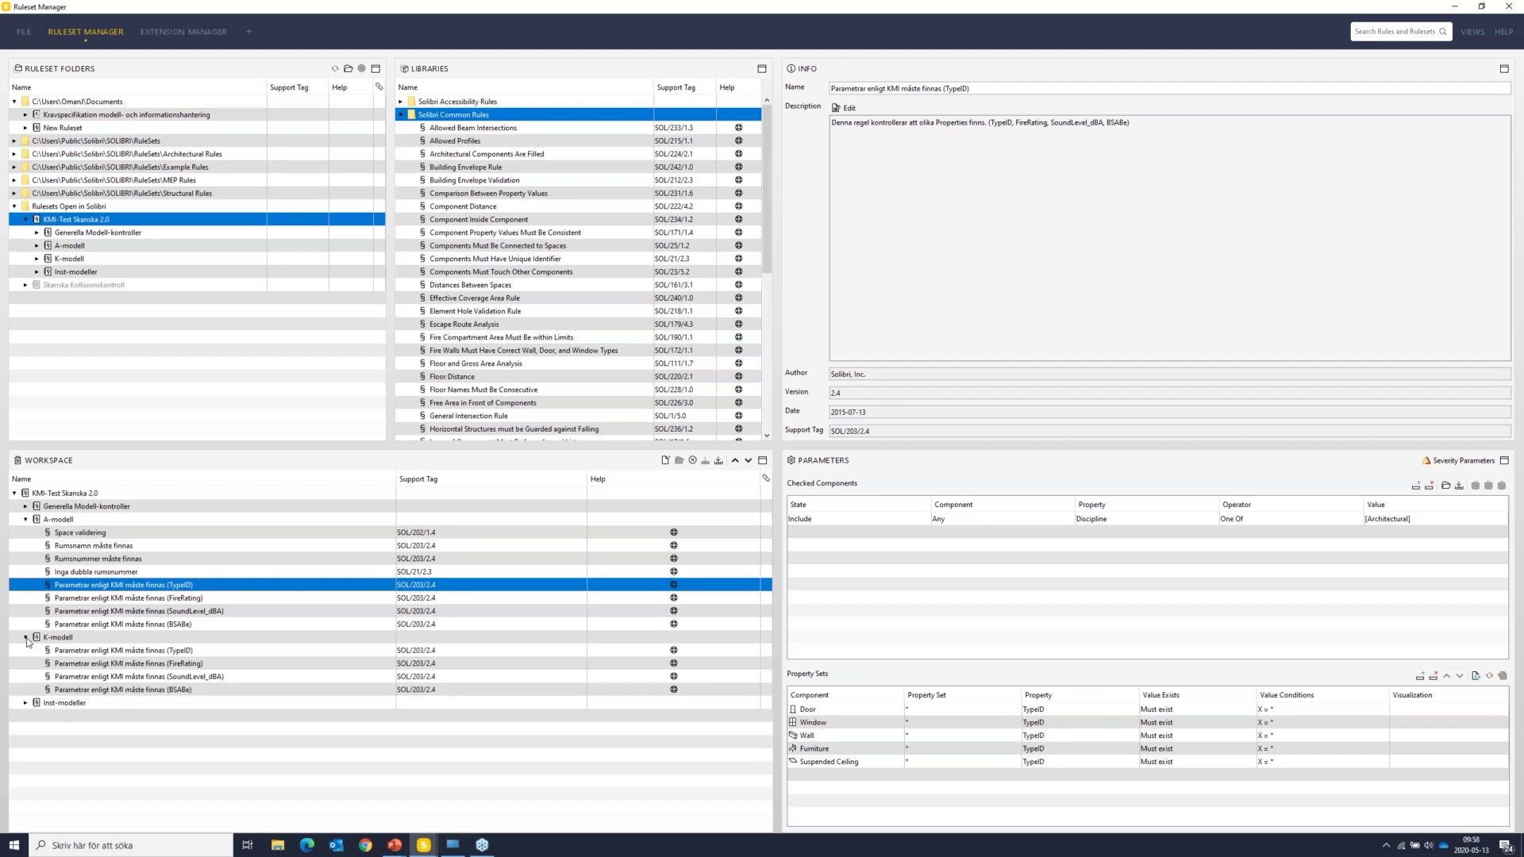
{"action": "left_click", "coordinate": [116, 652]}
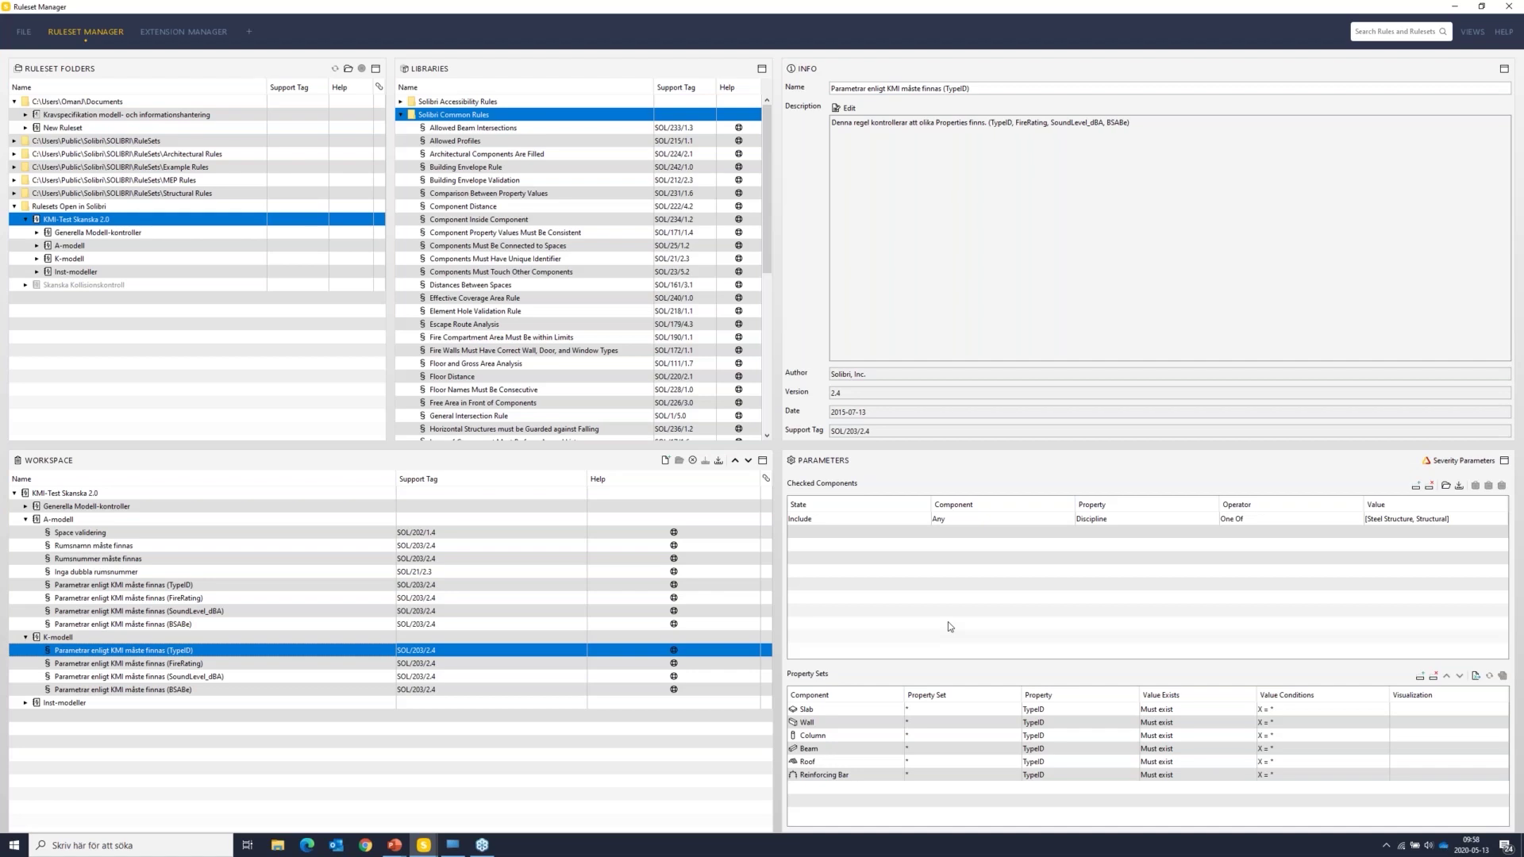
Step: Examine the parameters of the Väggar duplicate rule in the Architecture group of "Dubbla objekt får ej förekomma" under Generella Modell-kontroller
{"action": "left_click", "coordinate": [25, 506]}
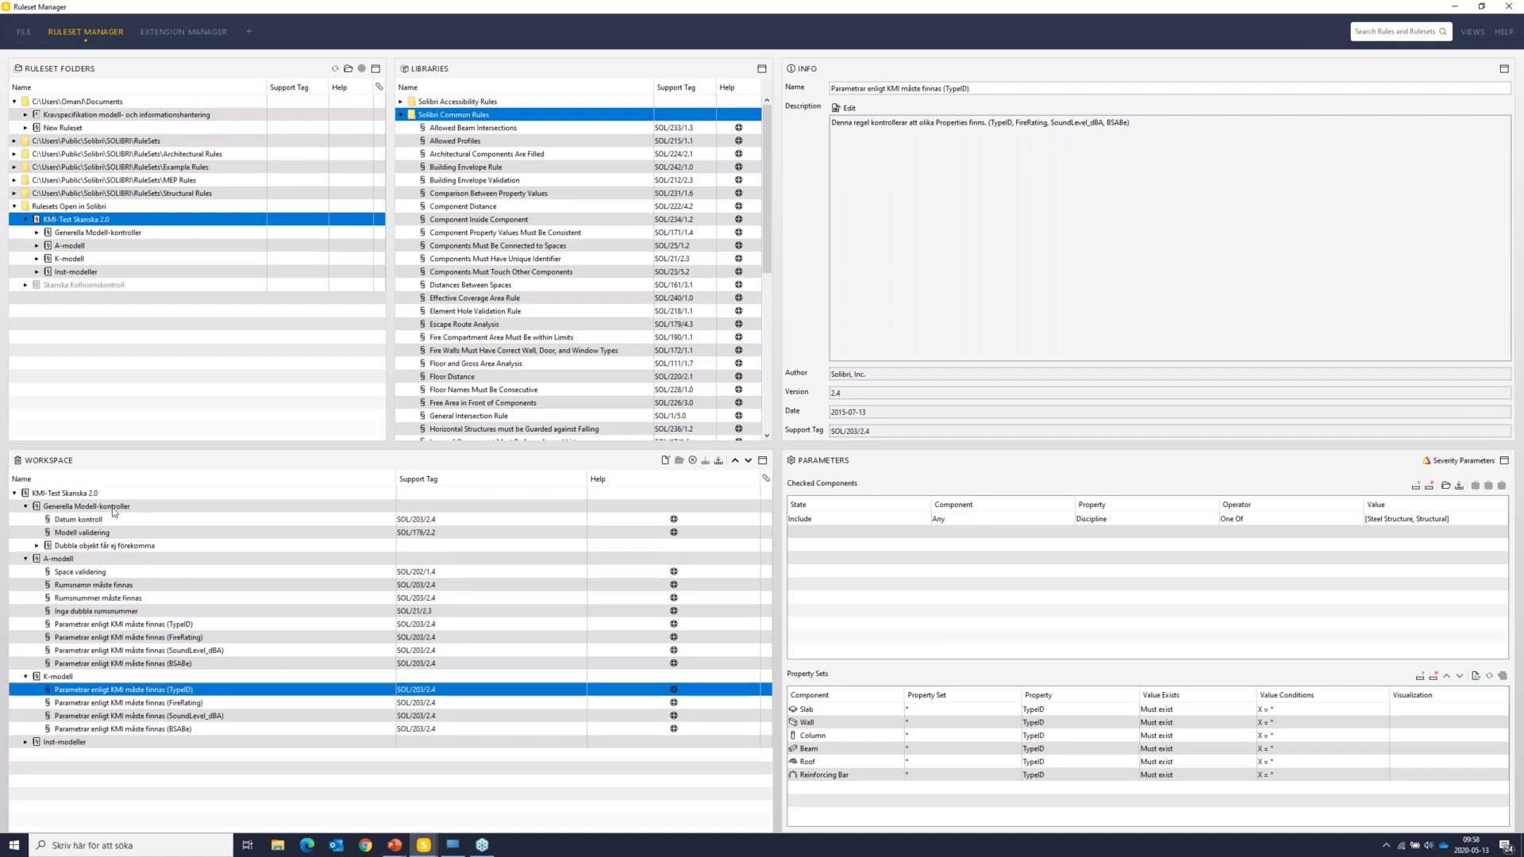
{"action": "left_click", "coordinate": [35, 546]}
{"action": "left_click", "coordinate": [86, 559]}
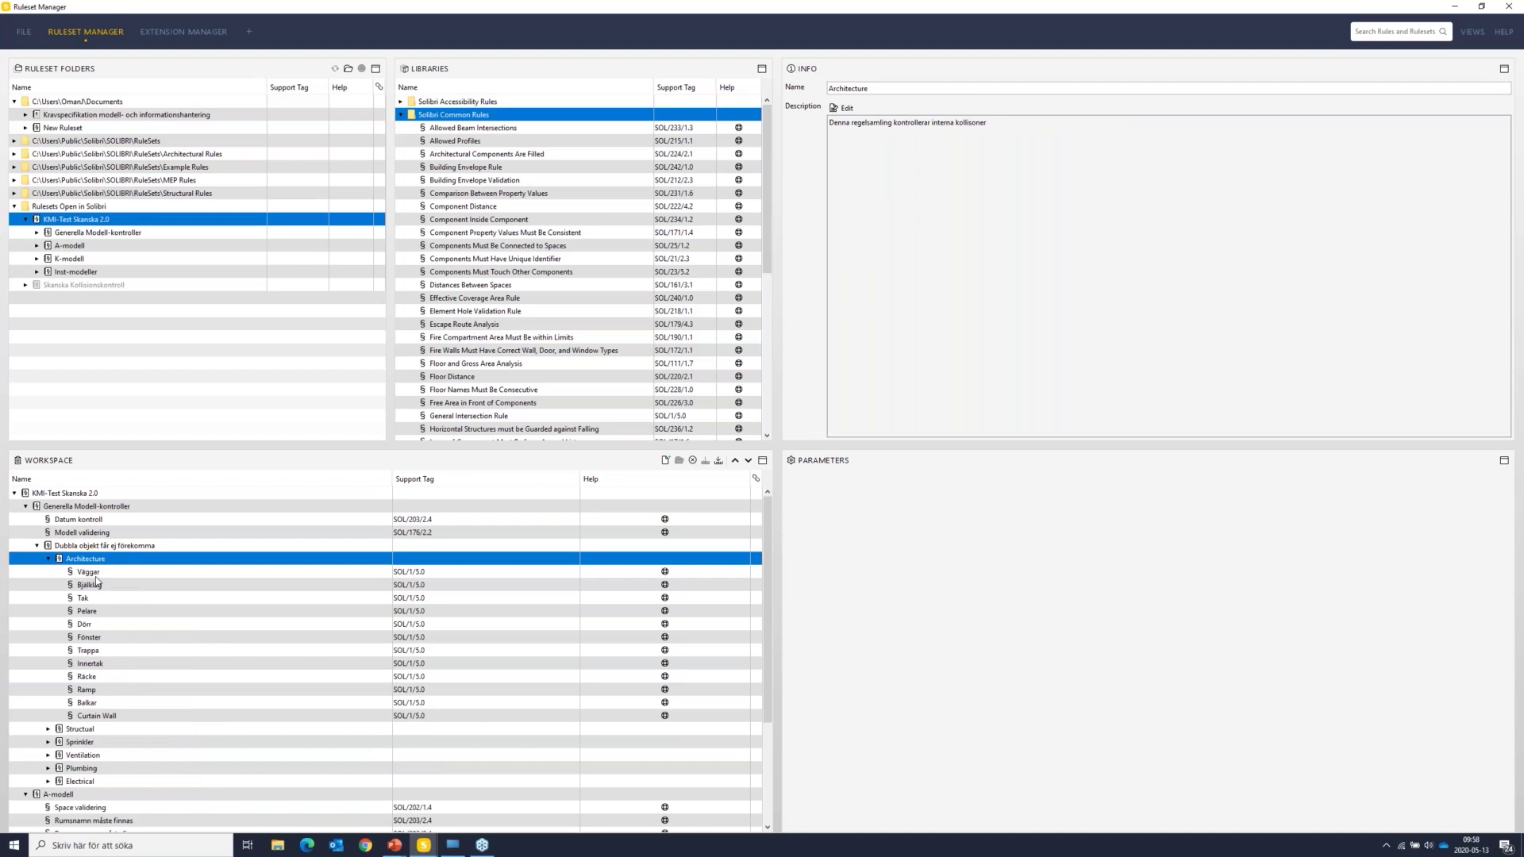
{"action": "left_click", "coordinate": [94, 573]}
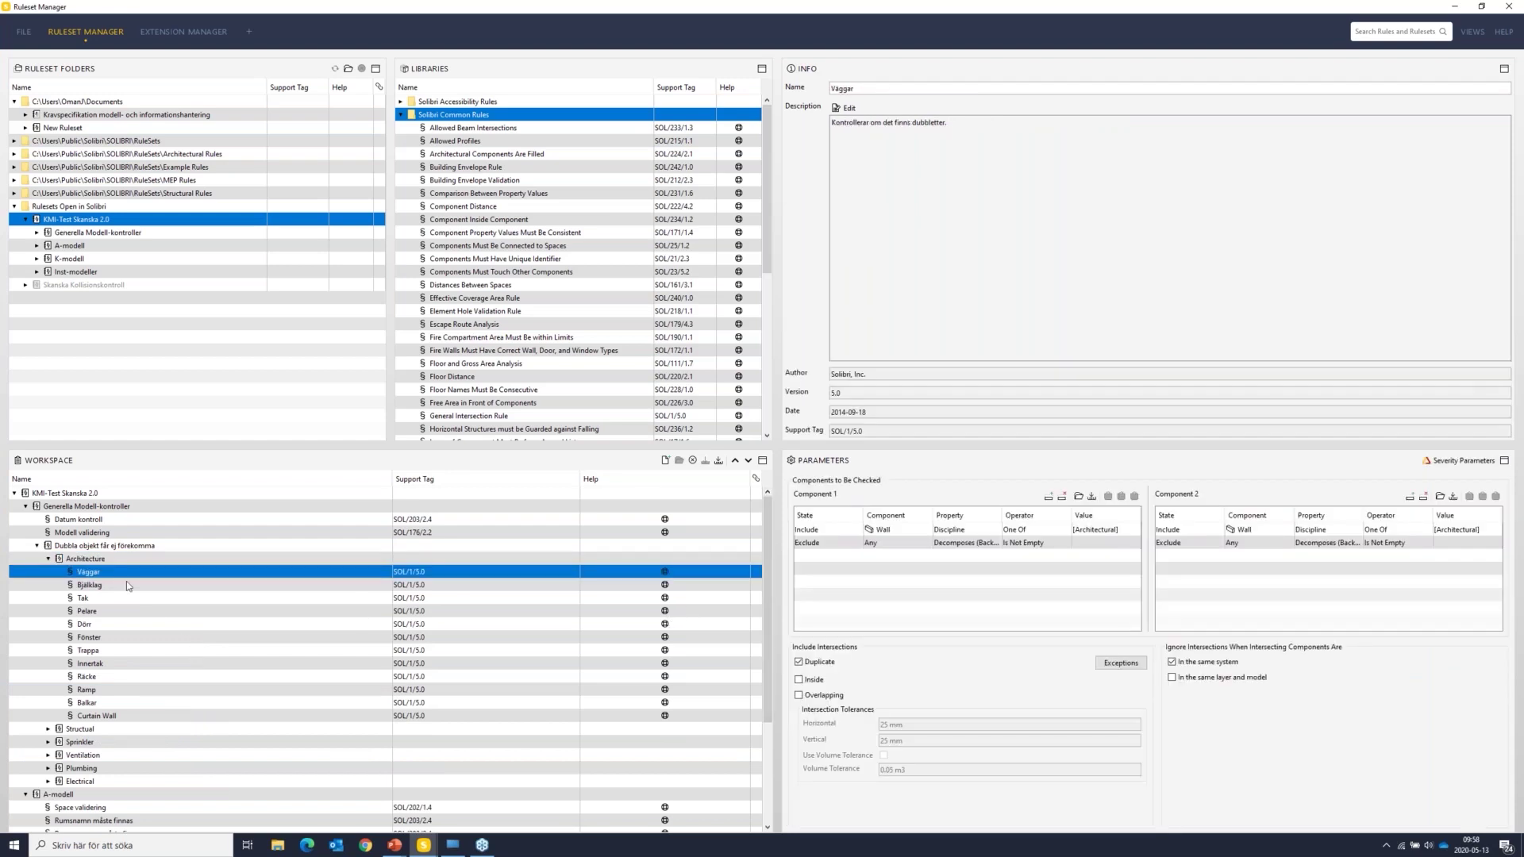
{"action": "left_click", "coordinate": [1013, 531]}
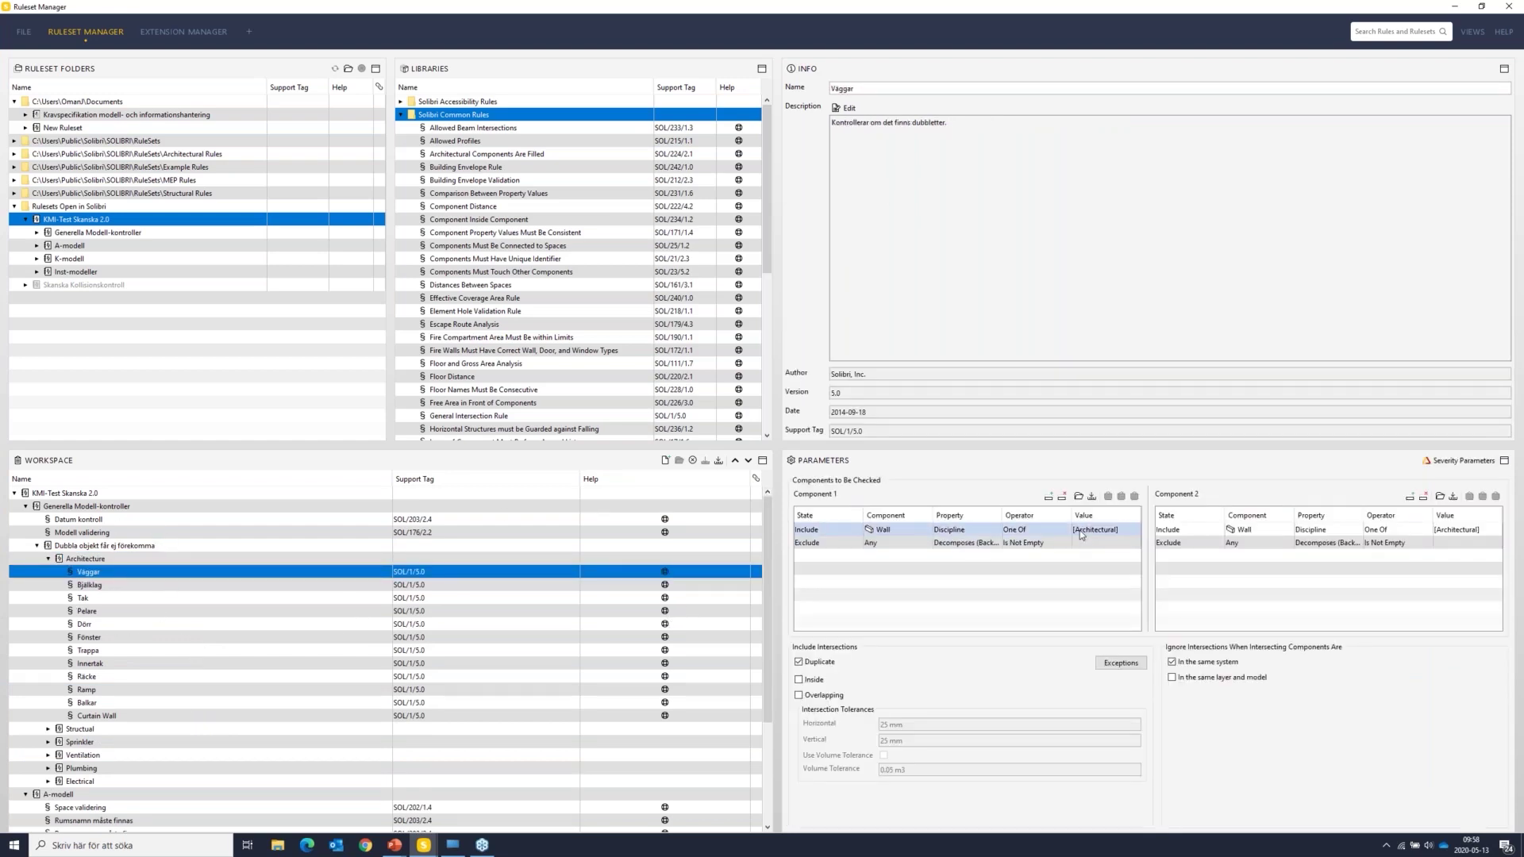
Step: Examine the second component's wall filter and the intersection options of the Väggar rule
{"action": "left_click", "coordinate": [1324, 532]}
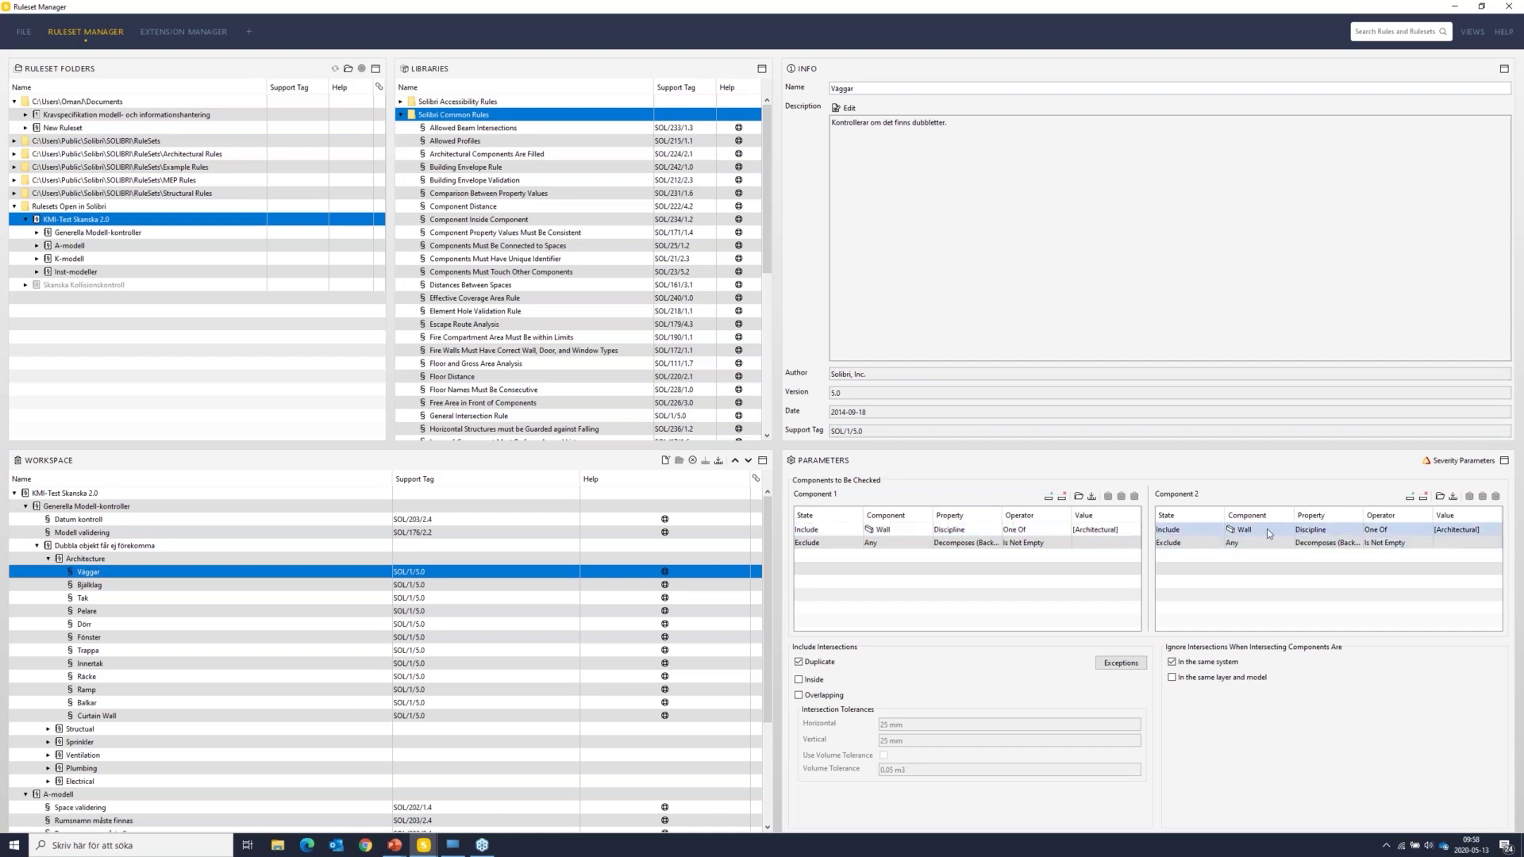
{"action": "left_click", "coordinate": [1350, 532]}
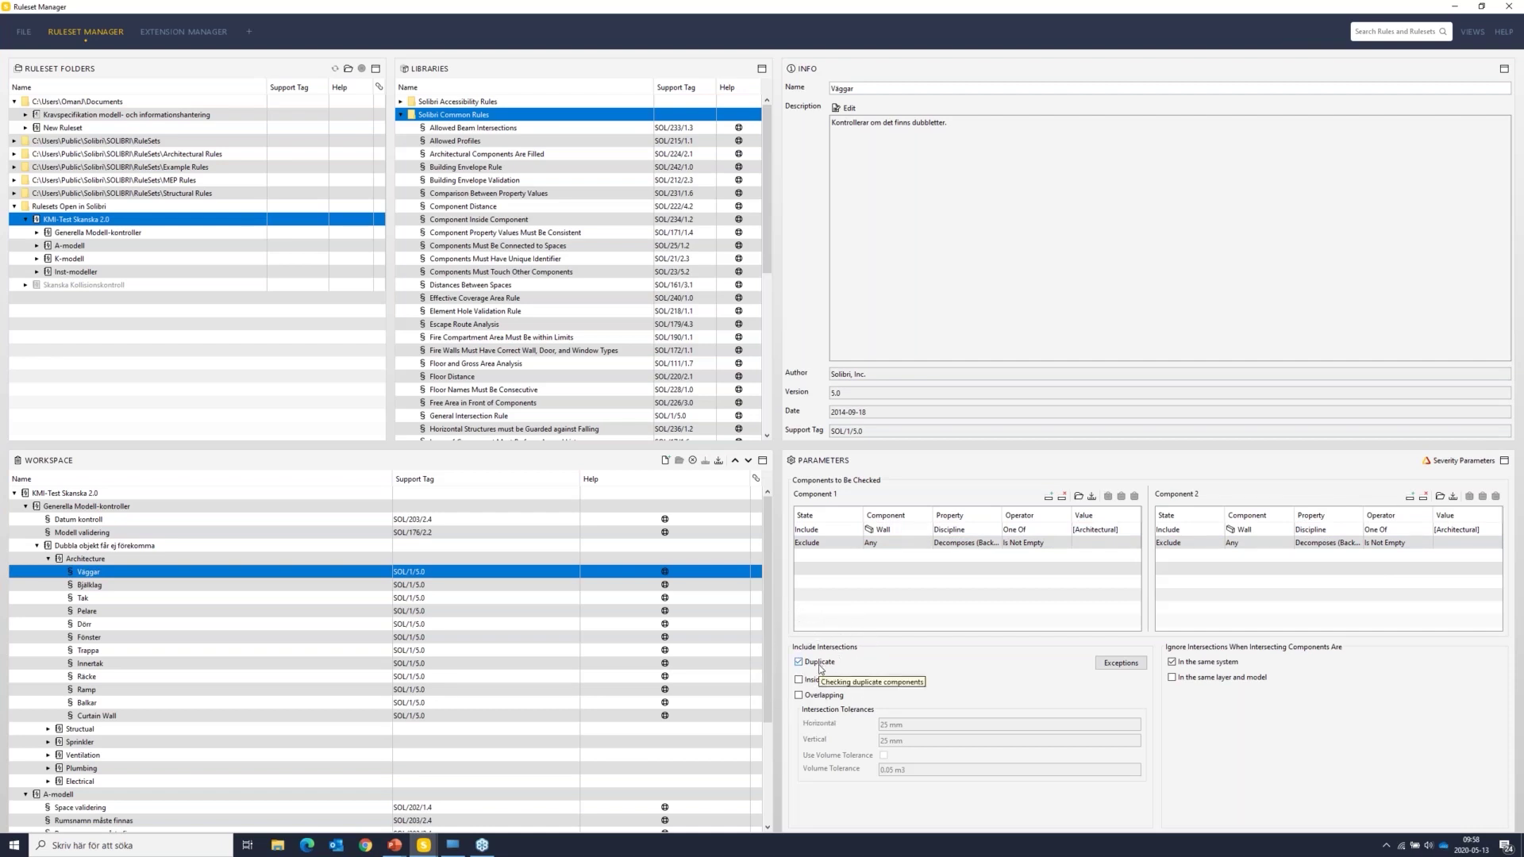
{"action": "left_click", "coordinate": [1271, 534]}
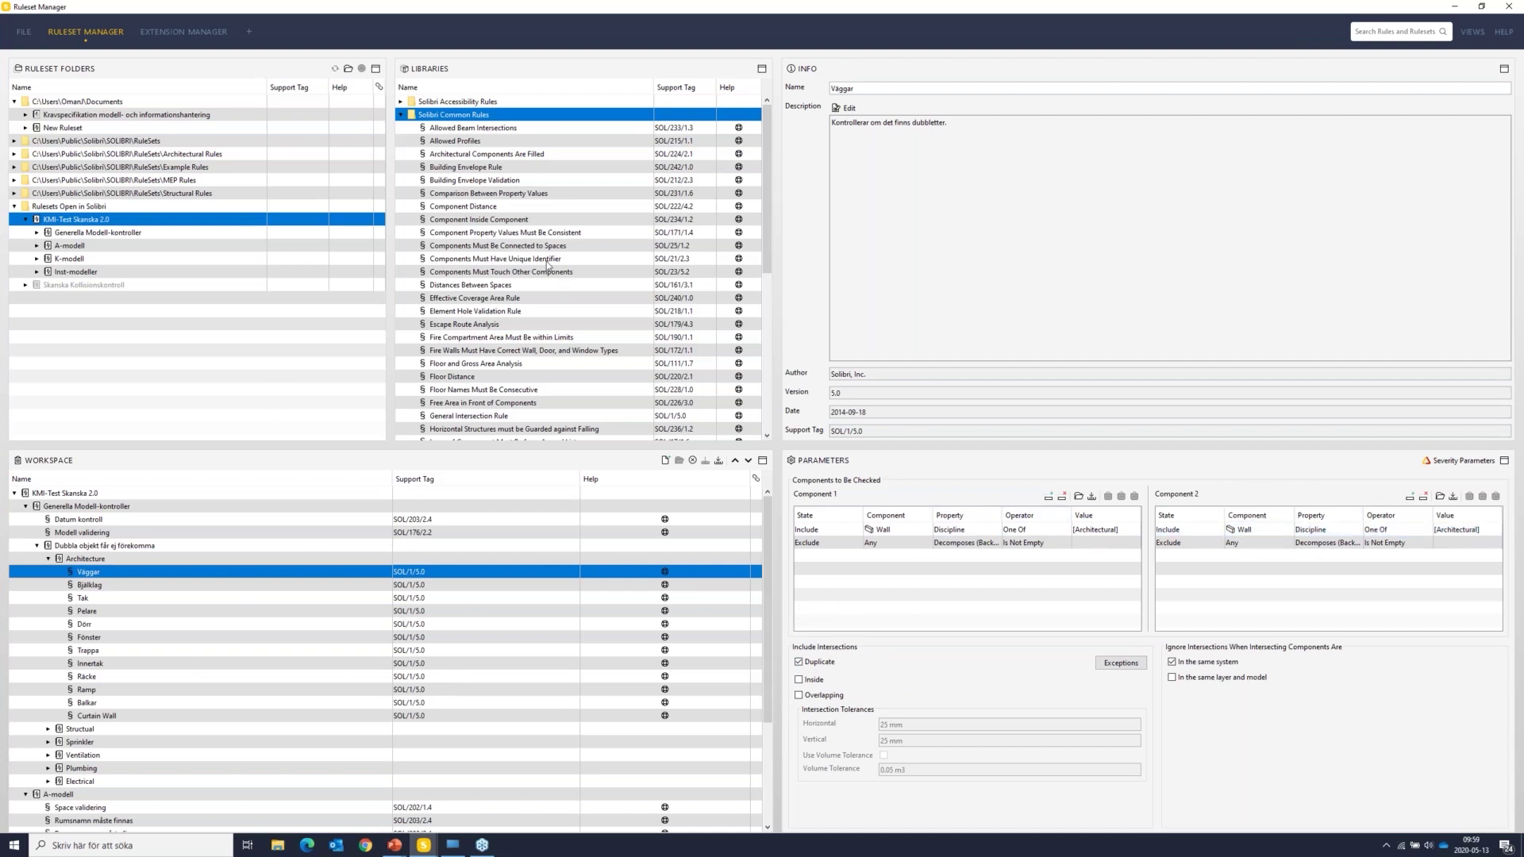
Step: Open New Ruleset from the Documents ruleset folder in the workspace and select its General Intersection Rule
{"action": "double_click", "coordinate": [50, 129]}
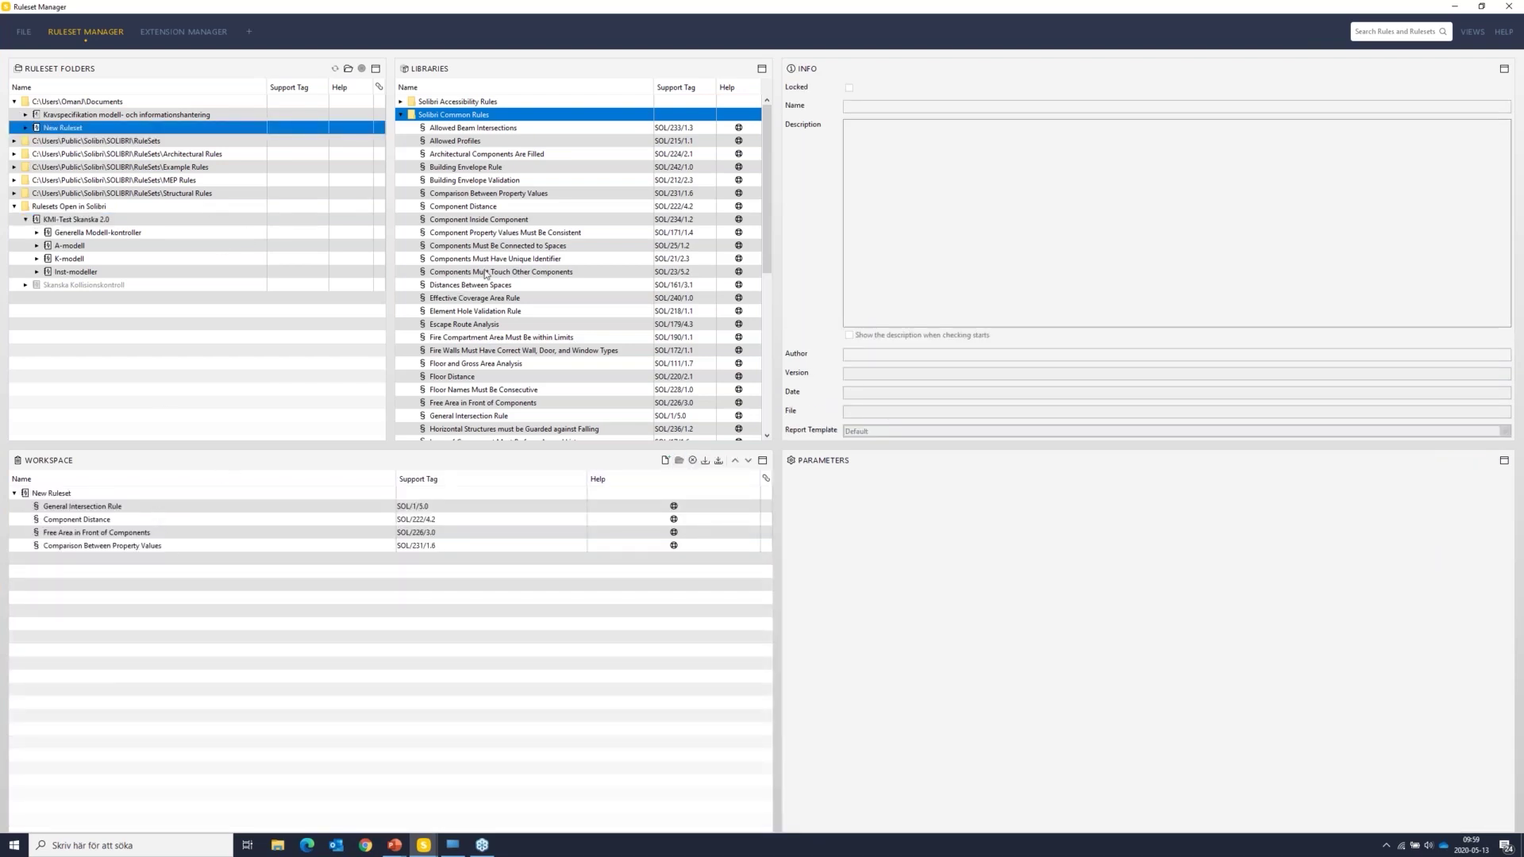
{"action": "scroll", "coordinate": [485, 274], "scroll_direction": "down", "scroll_amount": 6}
{"action": "scroll", "coordinate": [461, 283], "scroll_direction": "up", "scroll_amount": 1}
{"action": "left_click", "coordinate": [460, 220]}
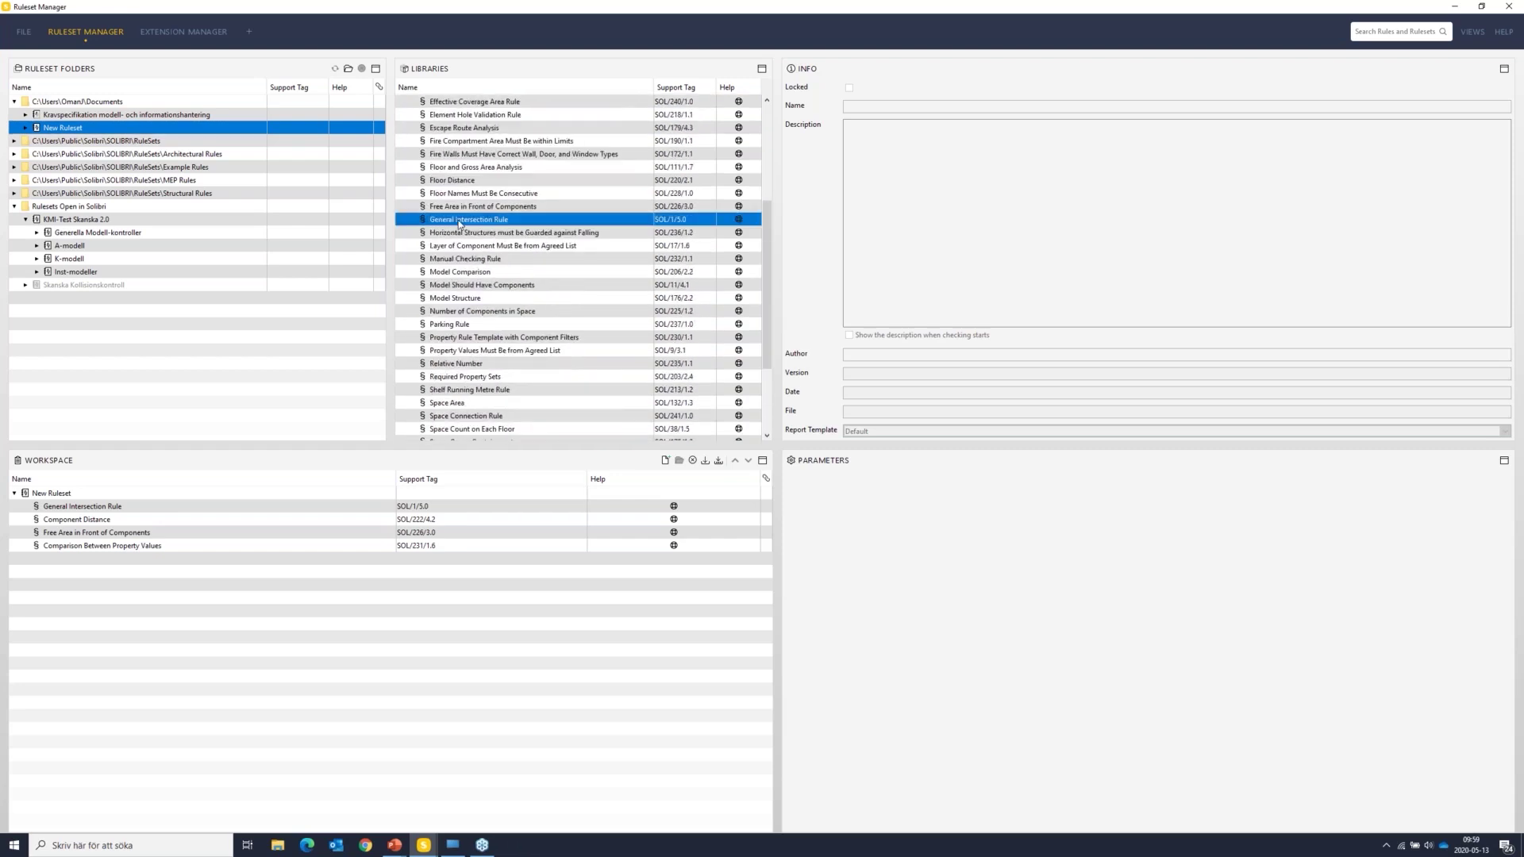
{"action": "left_click", "coordinate": [125, 511]}
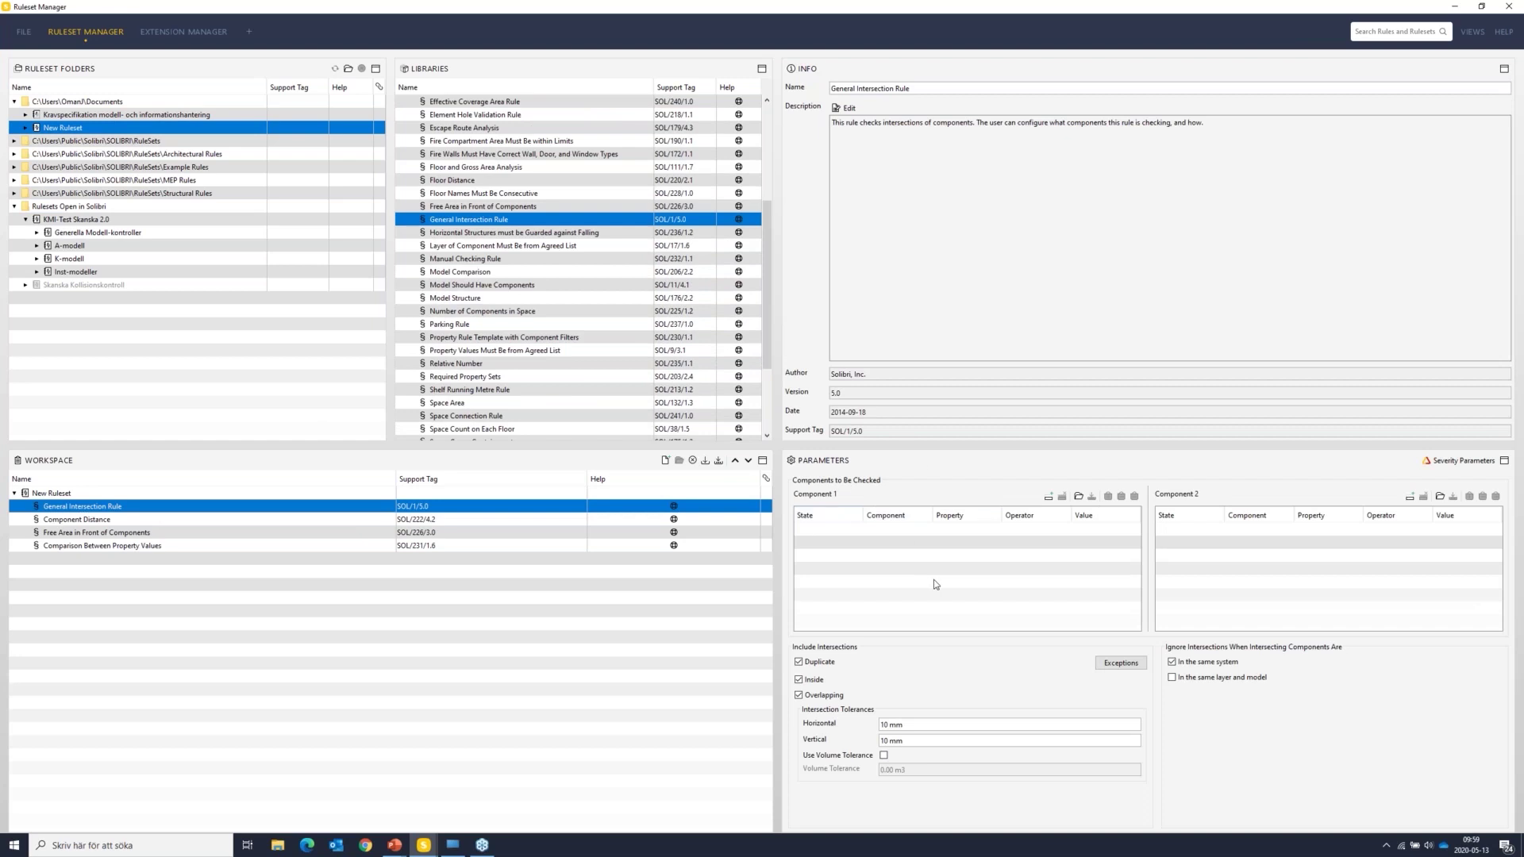
Step: Add an include filter for architectural Door components to Component 1 of the General Intersection Rule
{"action": "left_click", "coordinate": [1048, 497]}
{"action": "double_click", "coordinate": [920, 530]}
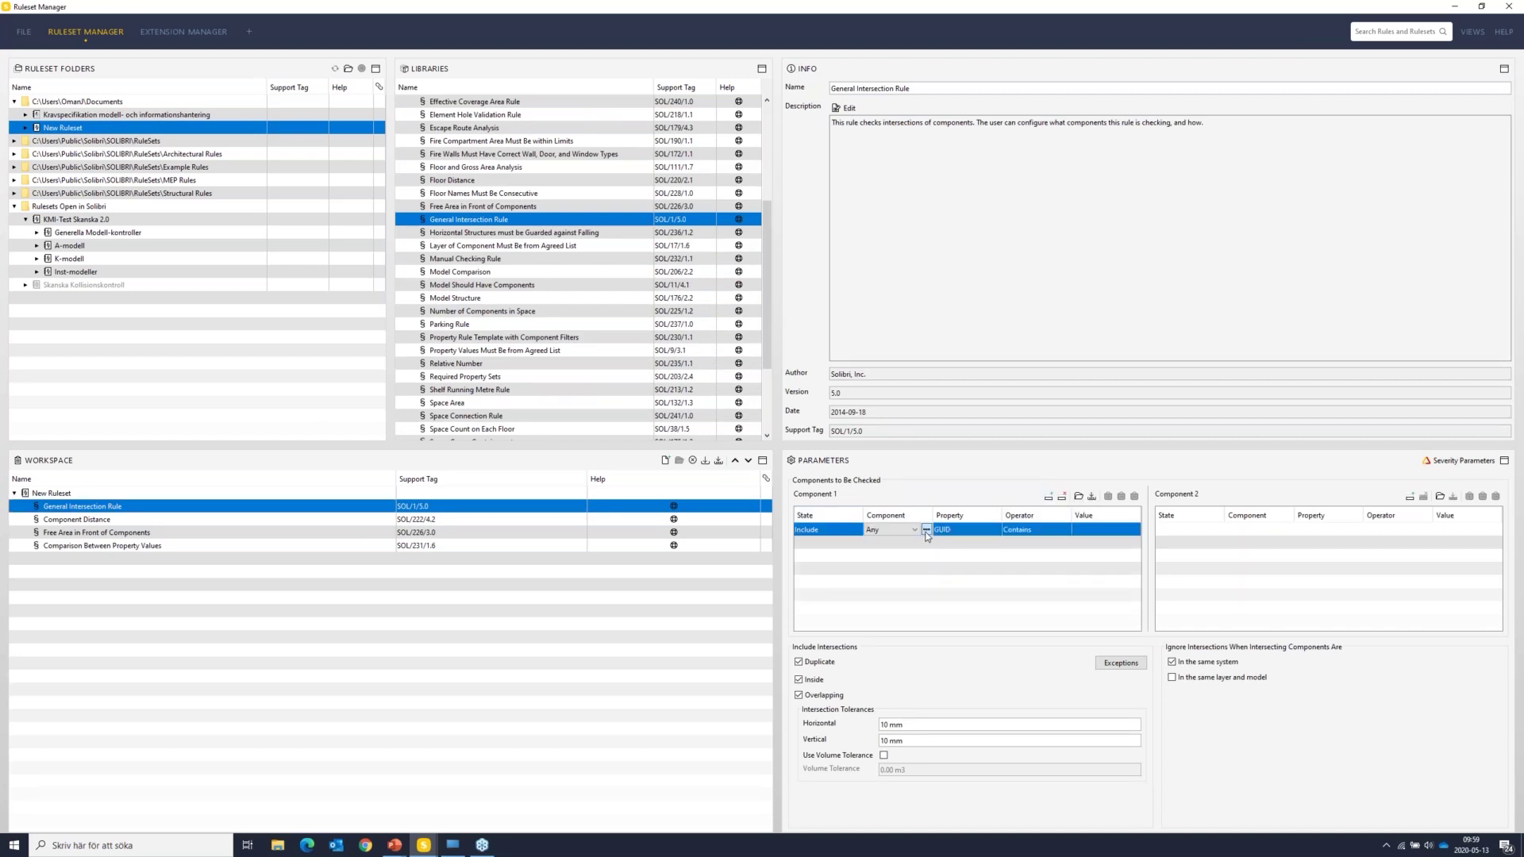
{"action": "left_click", "coordinate": [843, 480]}
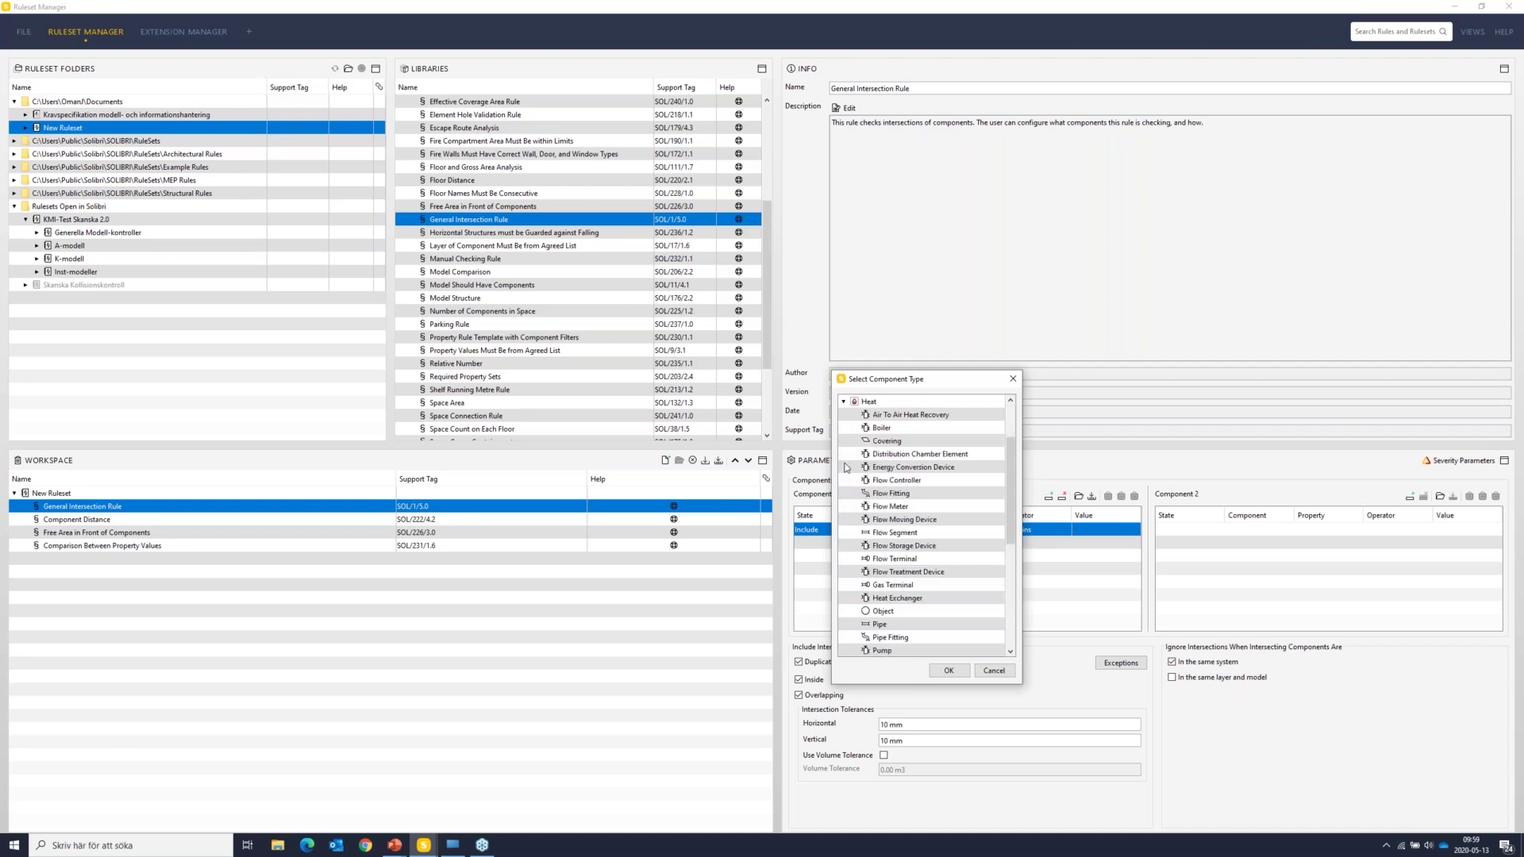
{"action": "left_click", "coordinate": [843, 403]}
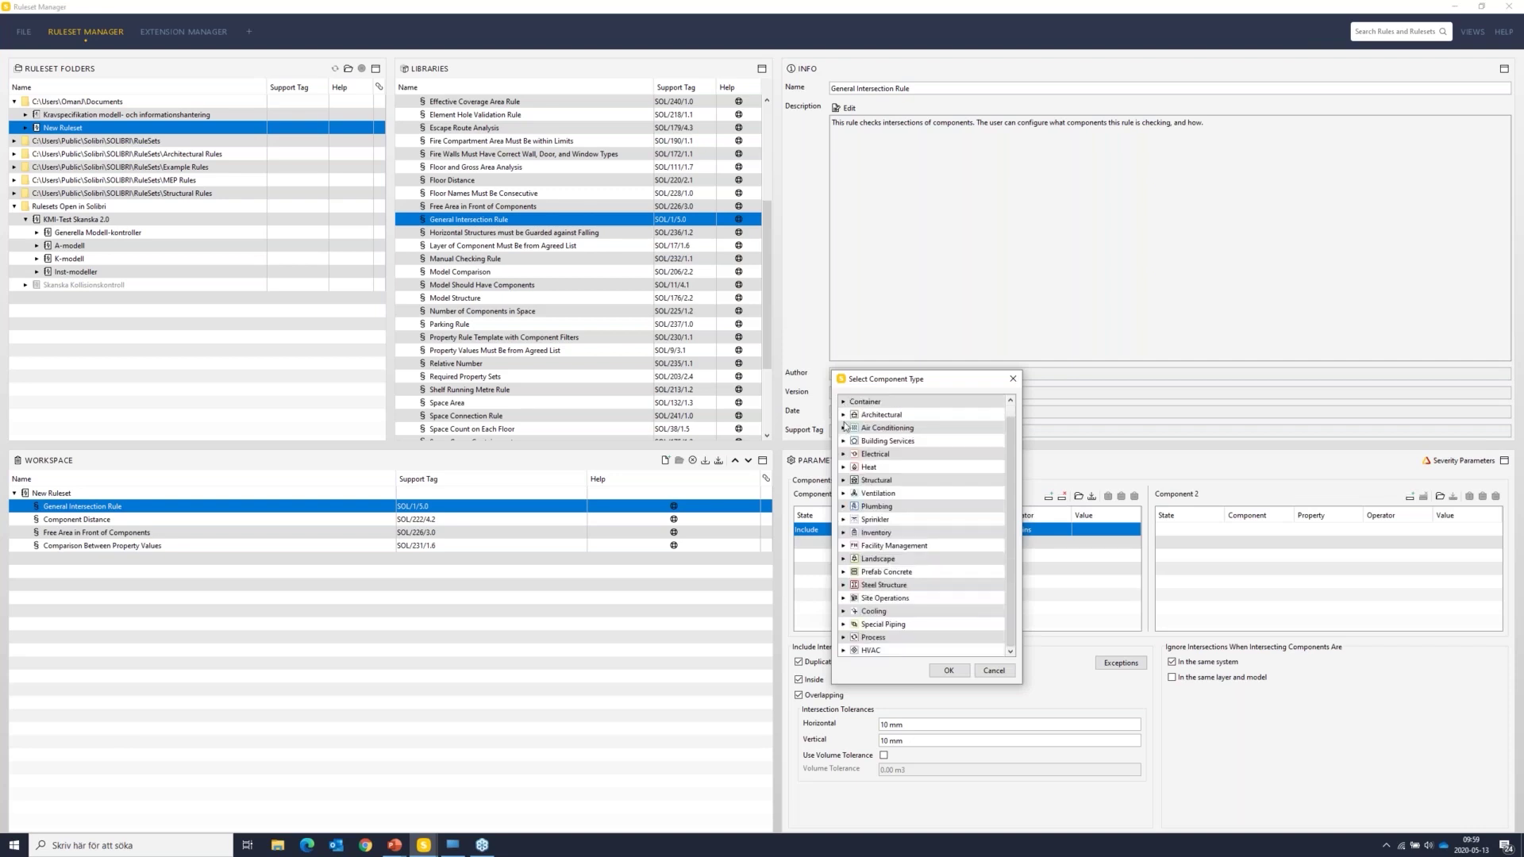
{"action": "left_click", "coordinate": [843, 415]}
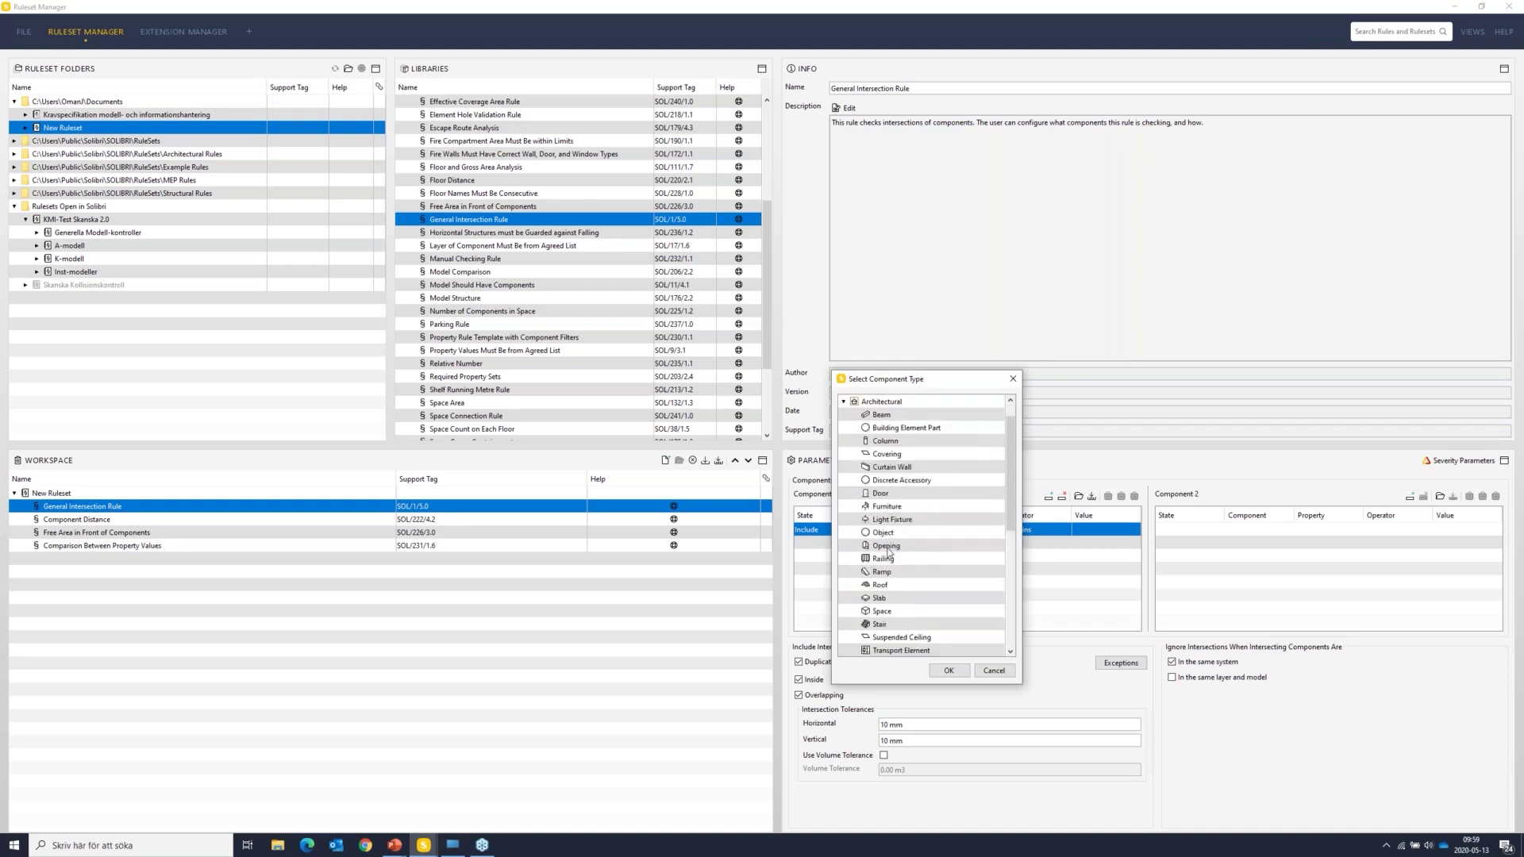
{"action": "left_click", "coordinate": [883, 494]}
{"action": "left_click", "coordinate": [949, 671]}
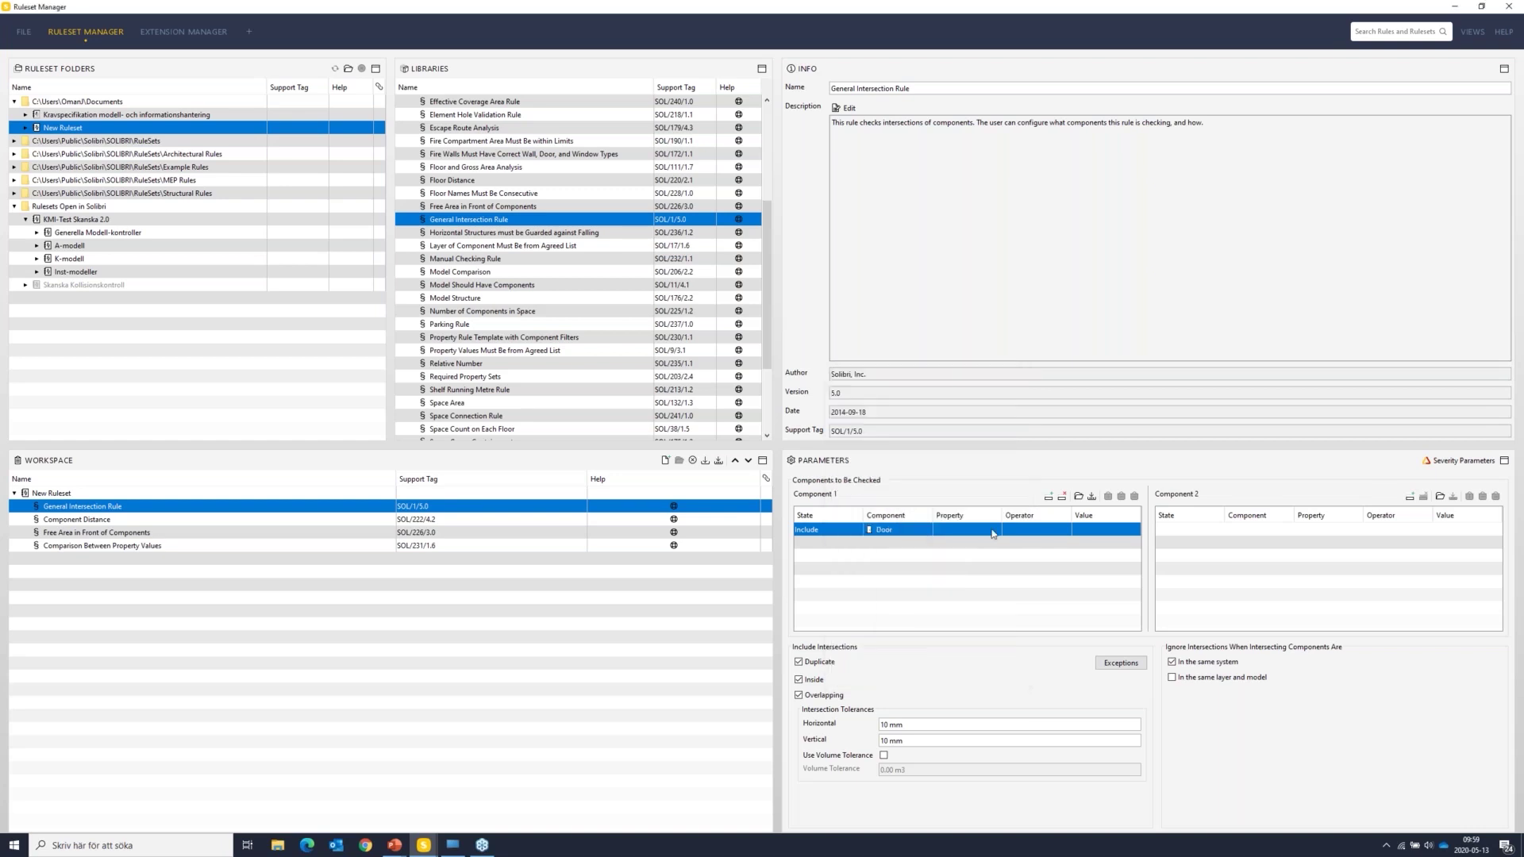
Step: Add an include filter for structural Beam components to Component 2 of the General Intersection Rule
{"action": "left_click", "coordinate": [1410, 496]}
{"action": "double_click", "coordinate": [1287, 528]}
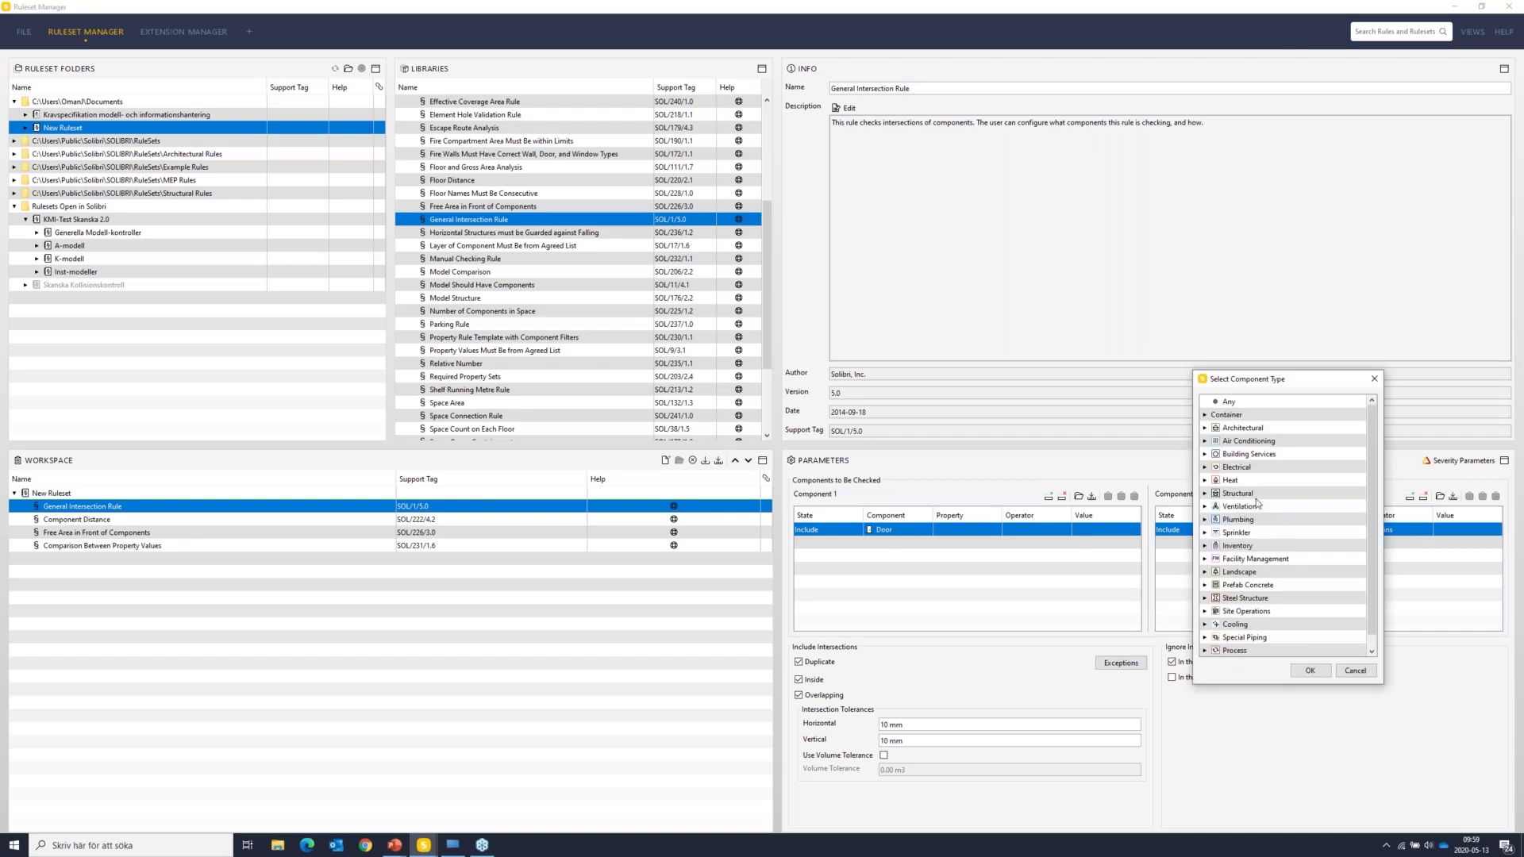
{"action": "left_click", "coordinate": [1205, 494]}
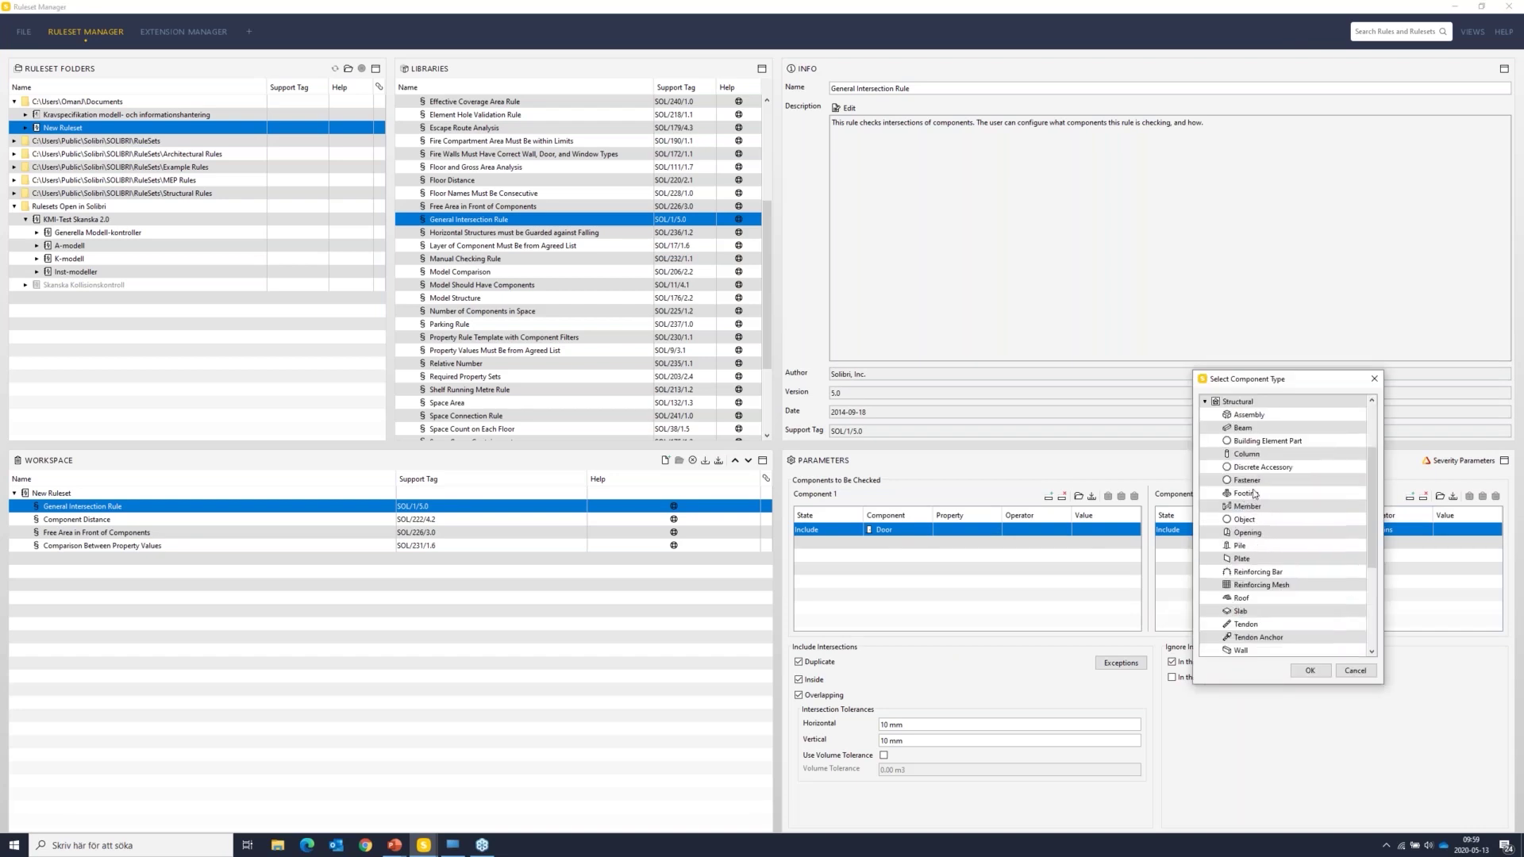
{"action": "left_click", "coordinate": [1248, 430]}
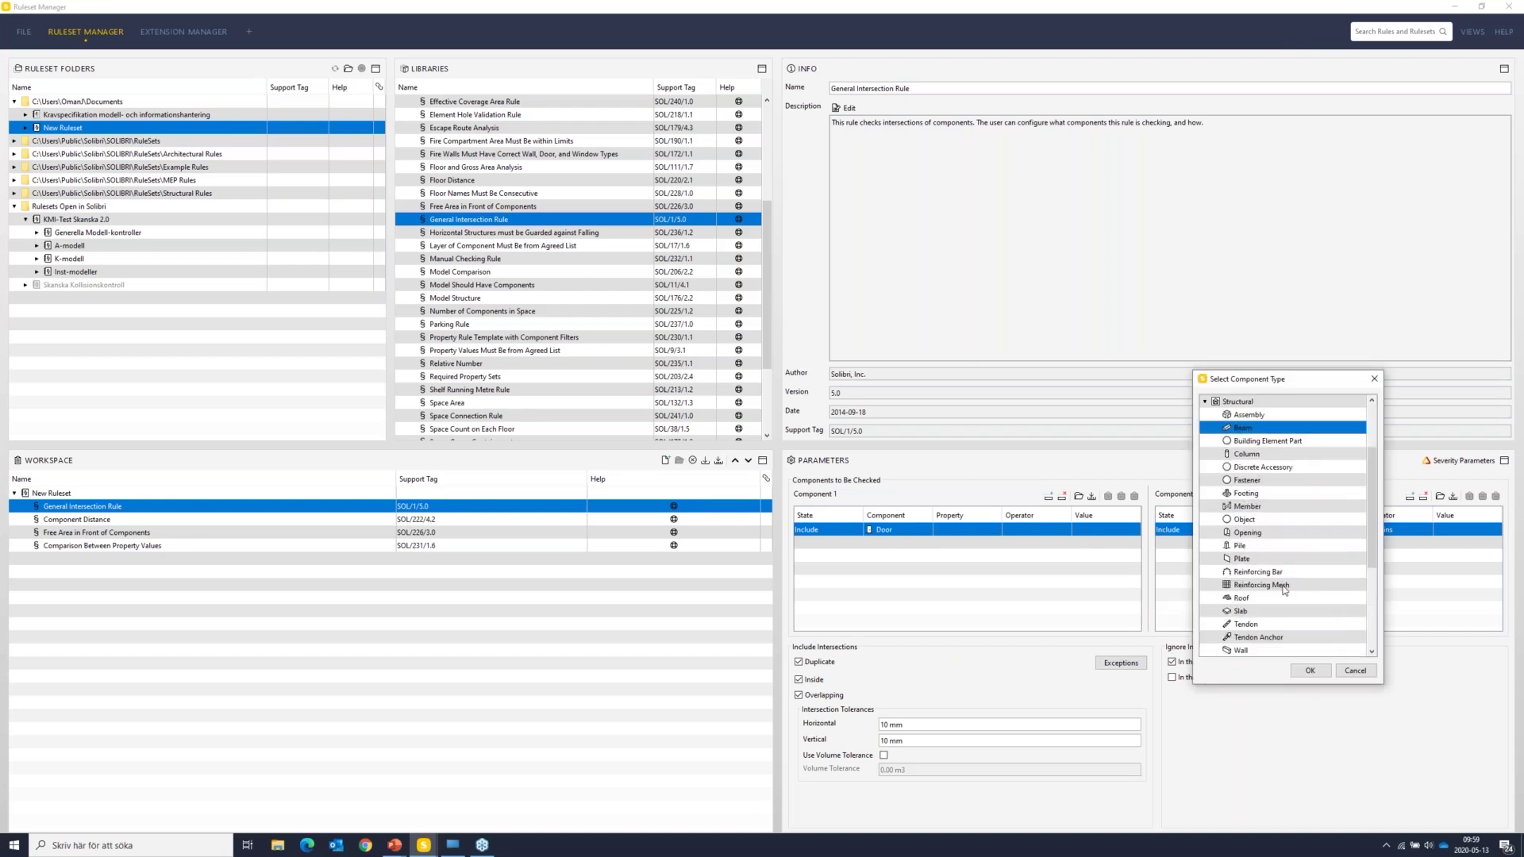
{"action": "left_click", "coordinate": [1310, 672]}
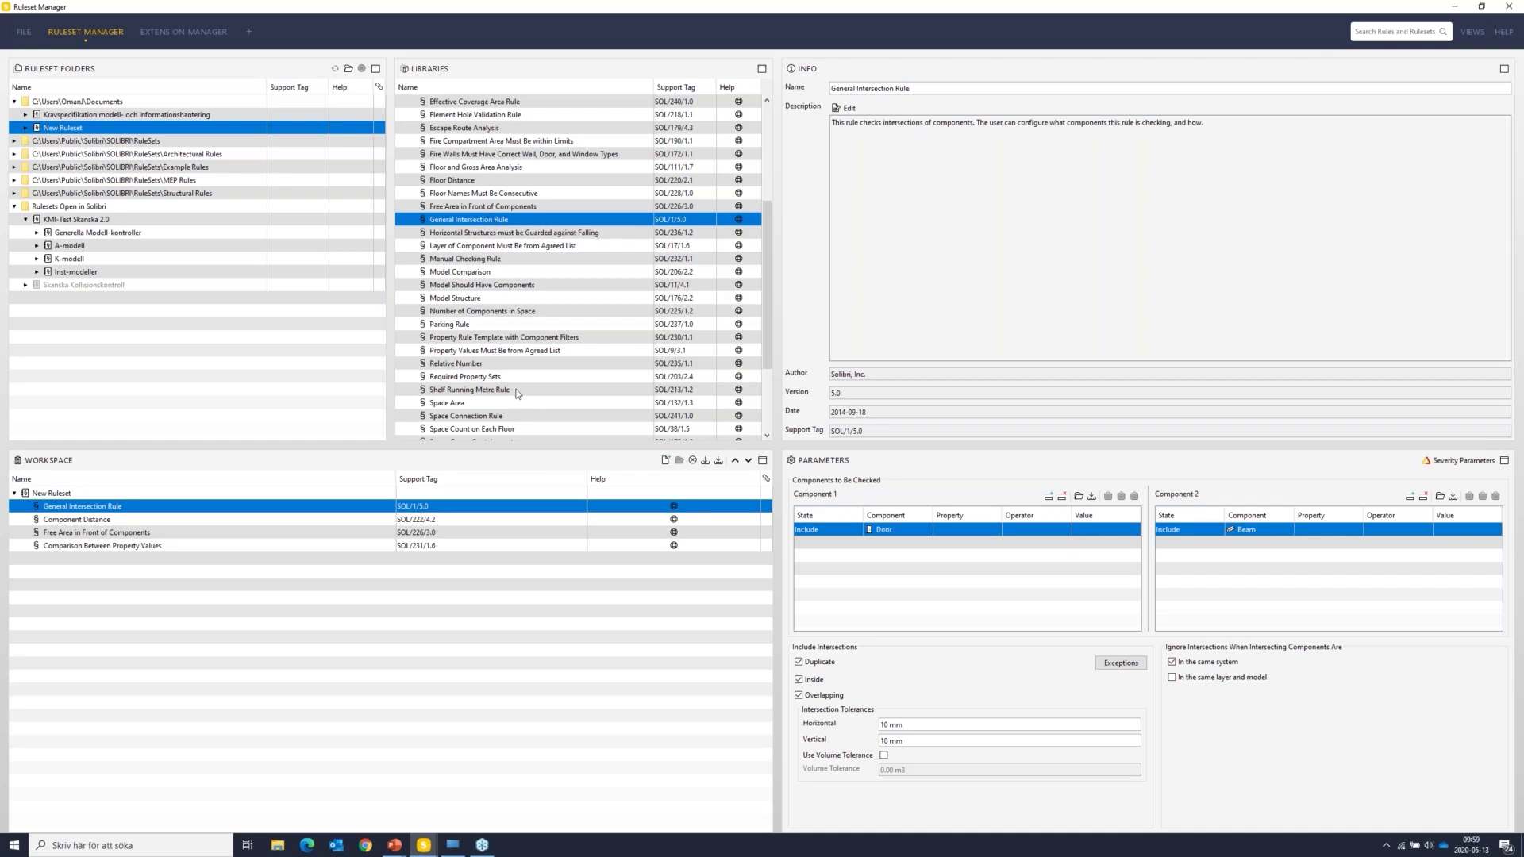
Step: Examine the Component Distance rule's source slab filter and its list of selected slab types
{"action": "scroll", "coordinate": [535, 335], "scroll_direction": "up", "scroll_amount": 5}
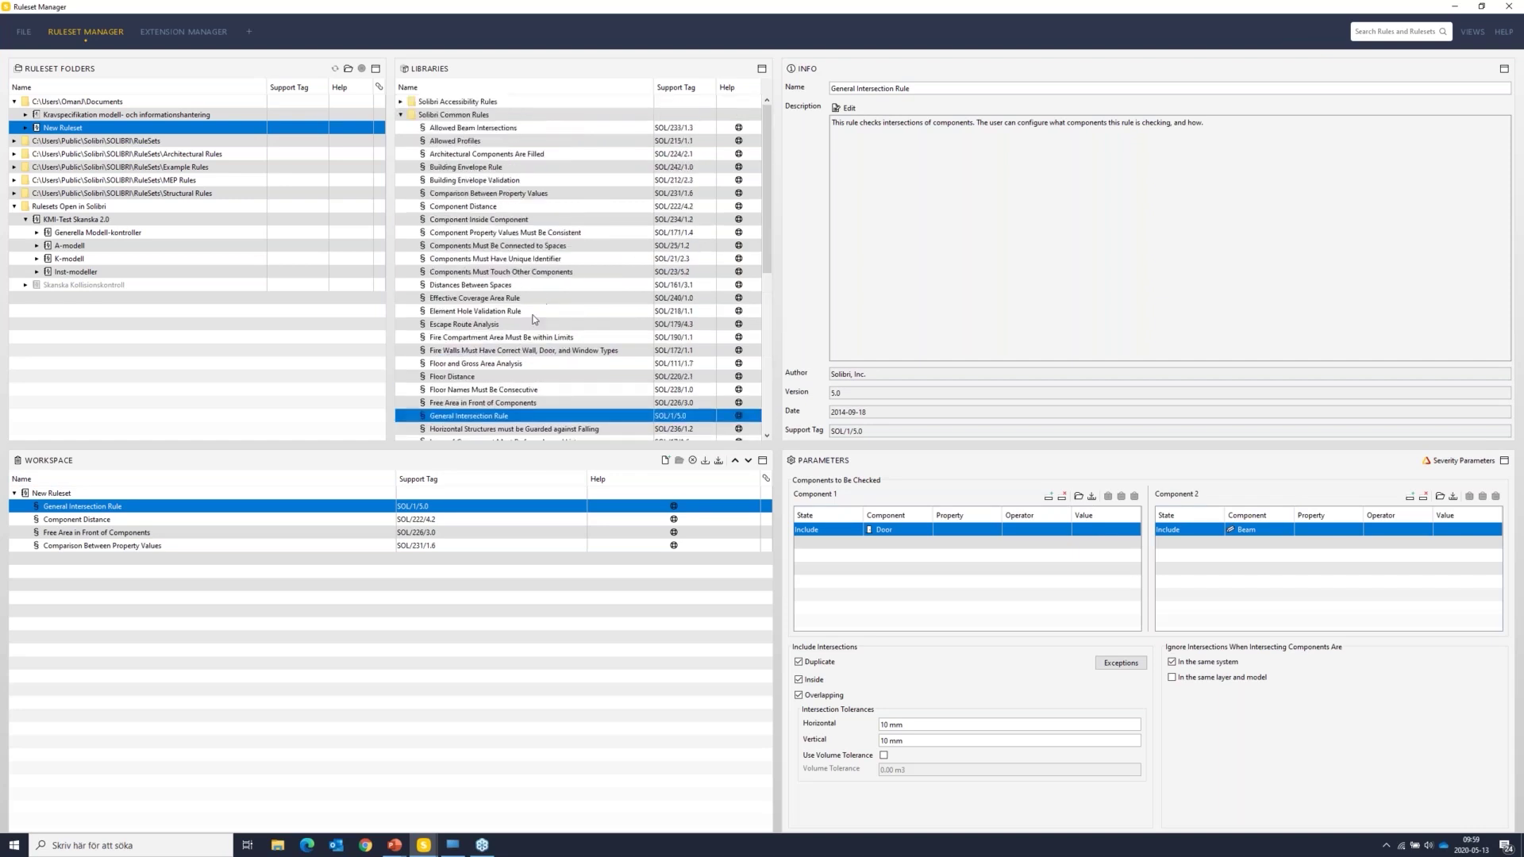
{"action": "scroll", "coordinate": [566, 335], "scroll_direction": "down", "scroll_amount": 8}
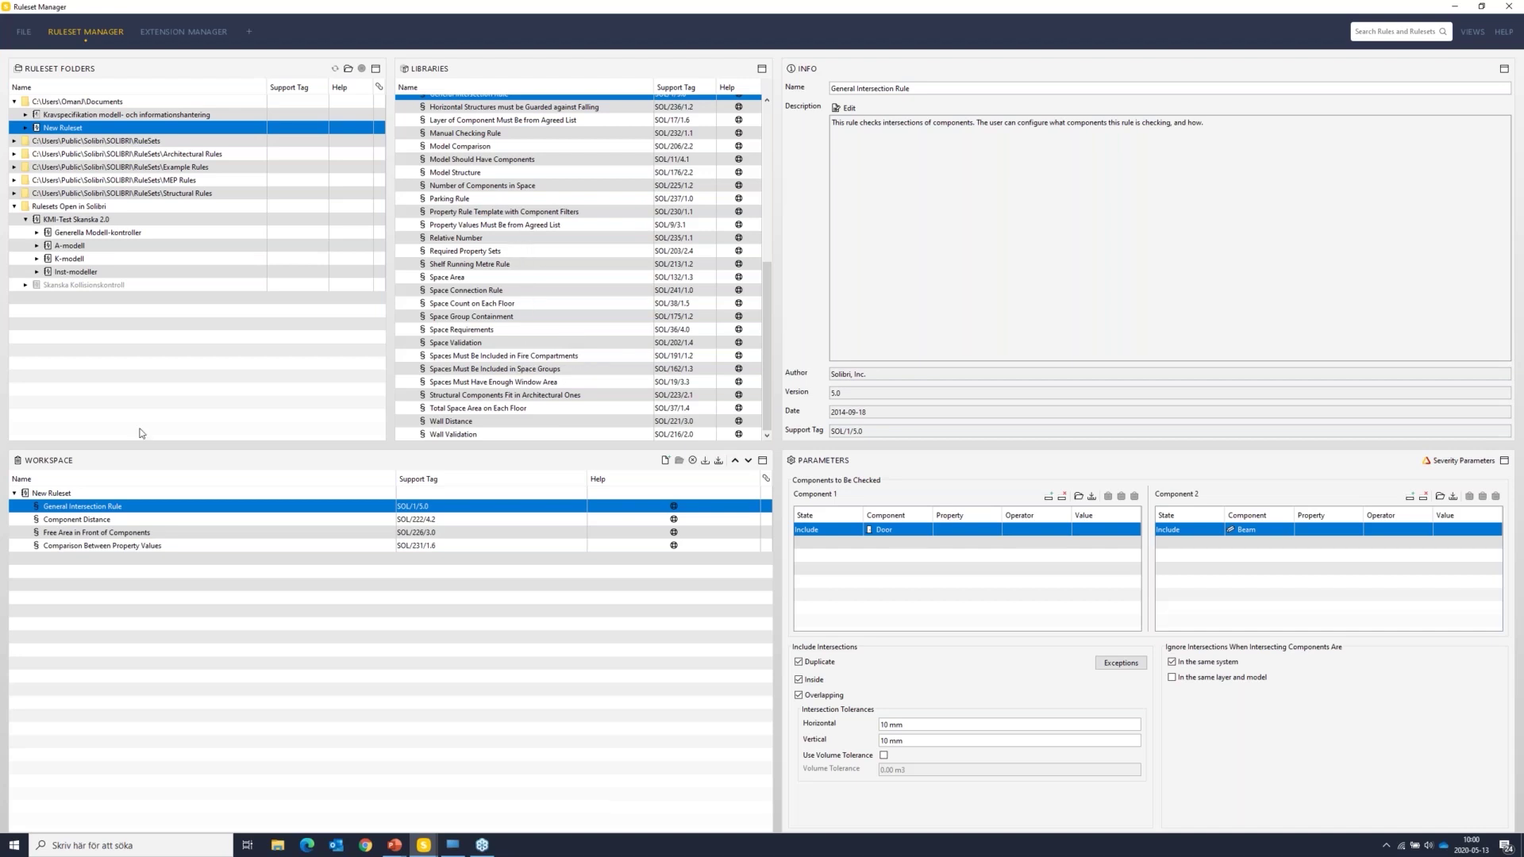
{"action": "left_click", "coordinate": [228, 523]}
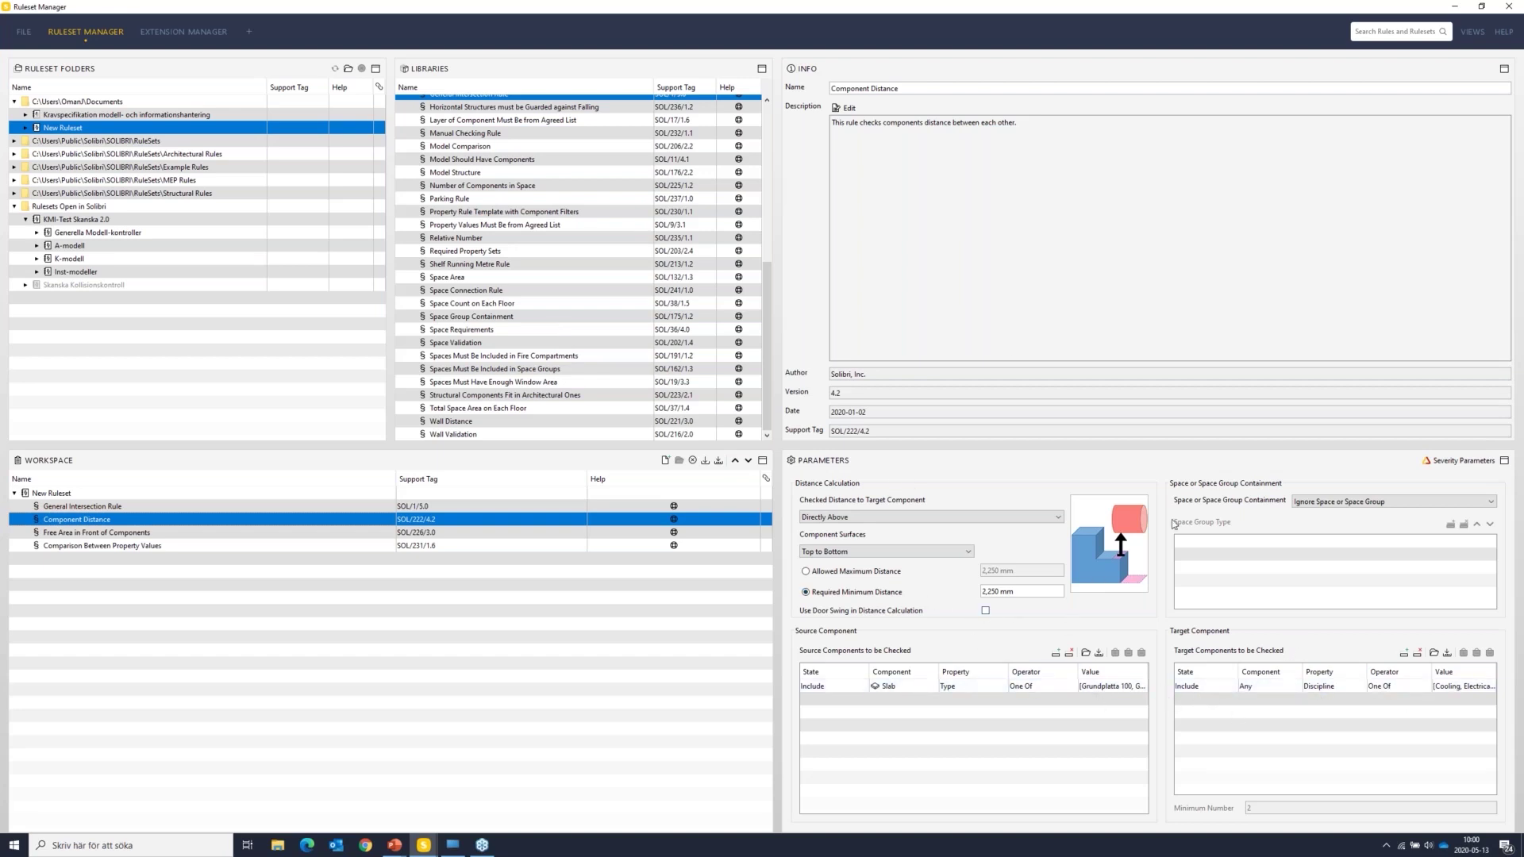
{"action": "left_click", "coordinate": [908, 687]}
{"action": "left_click", "coordinate": [944, 696]}
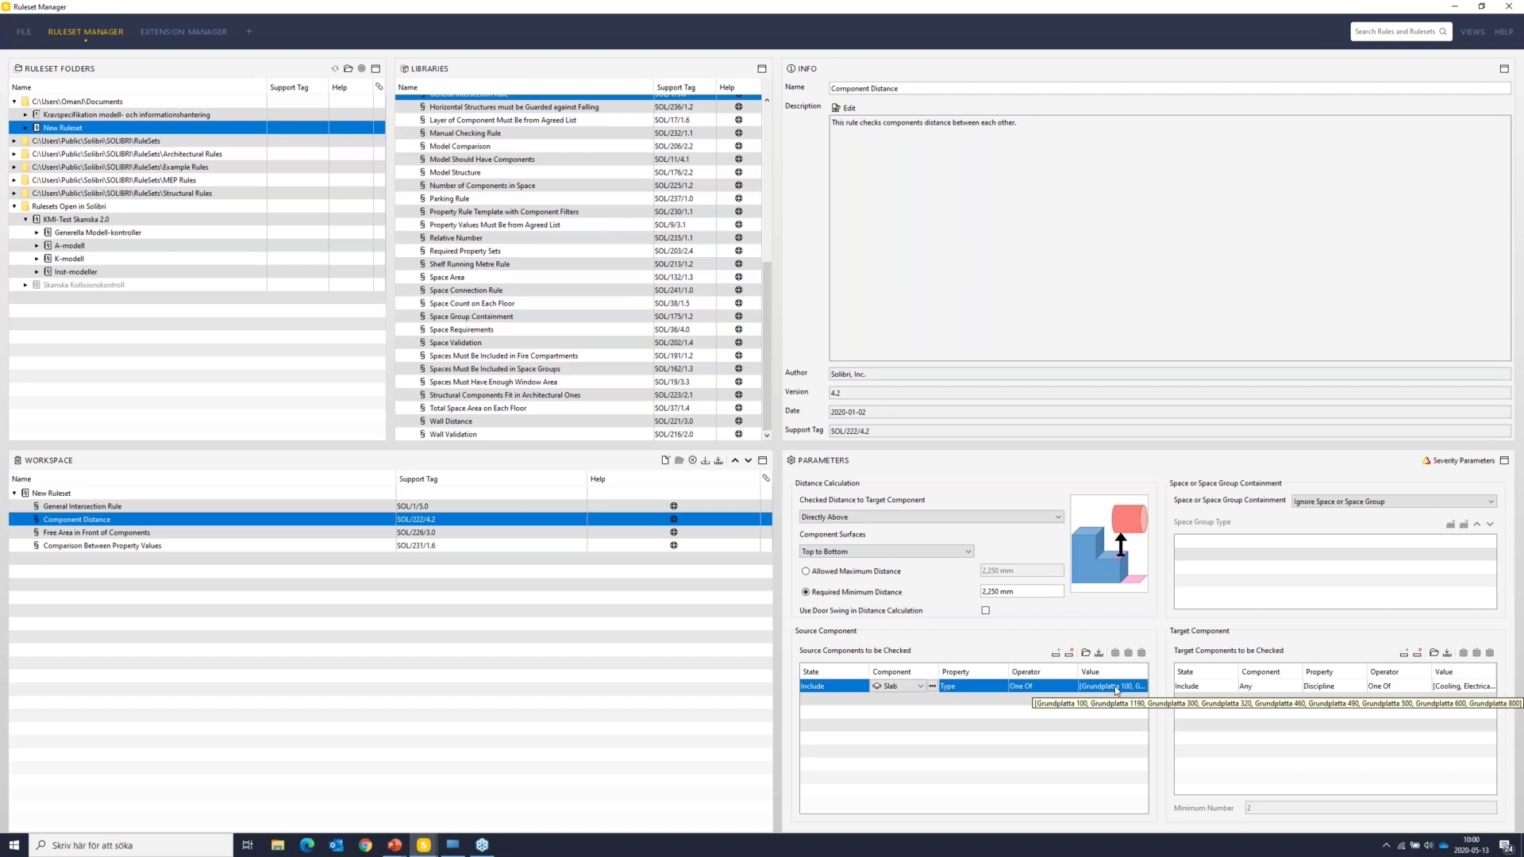
{"action": "double_click", "coordinate": [1116, 687]}
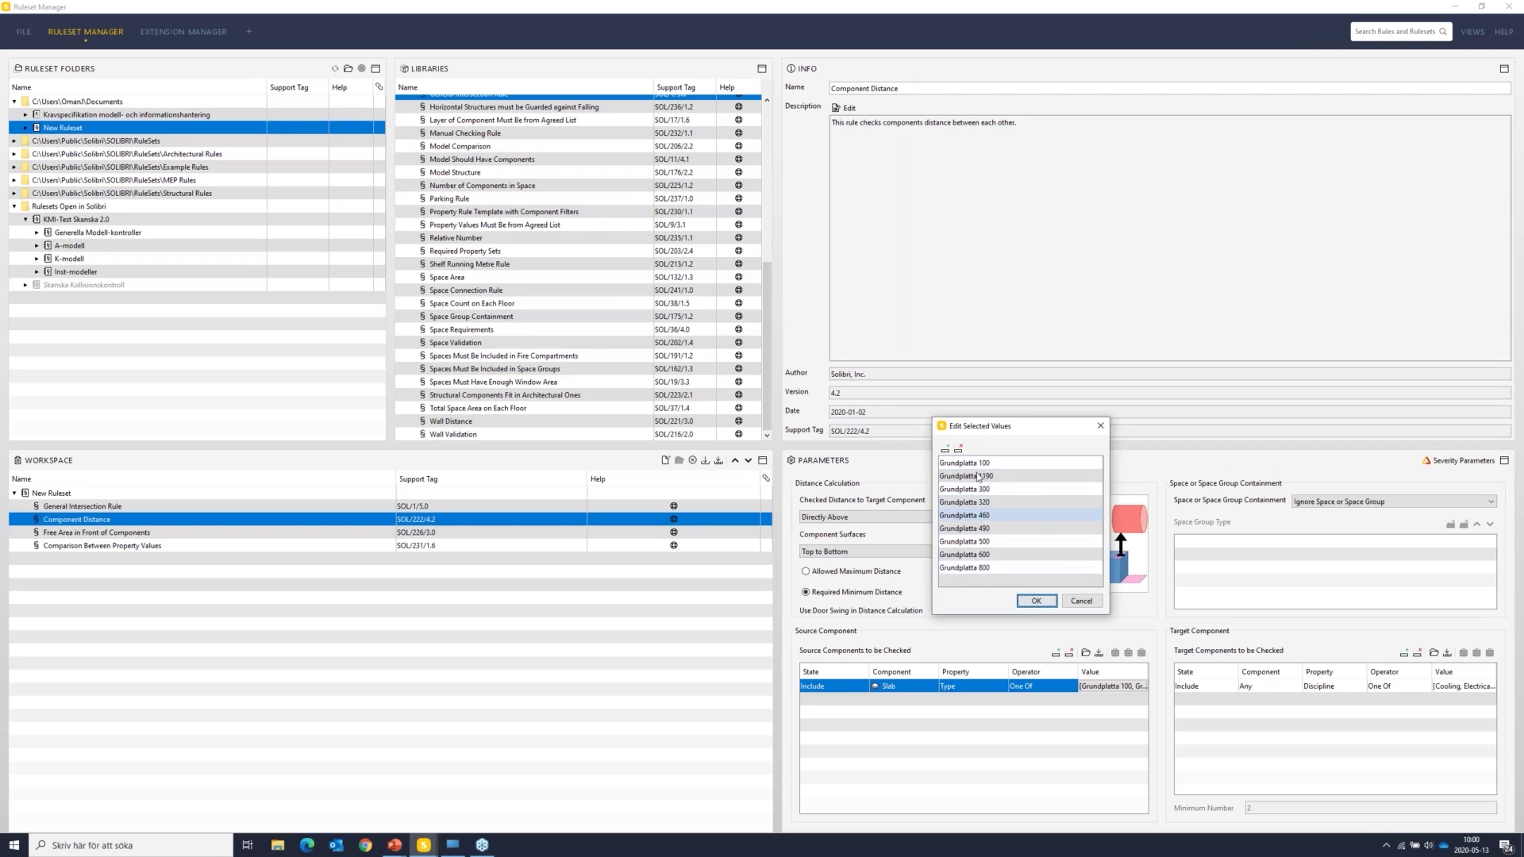
{"action": "left_click", "coordinate": [1048, 601]}
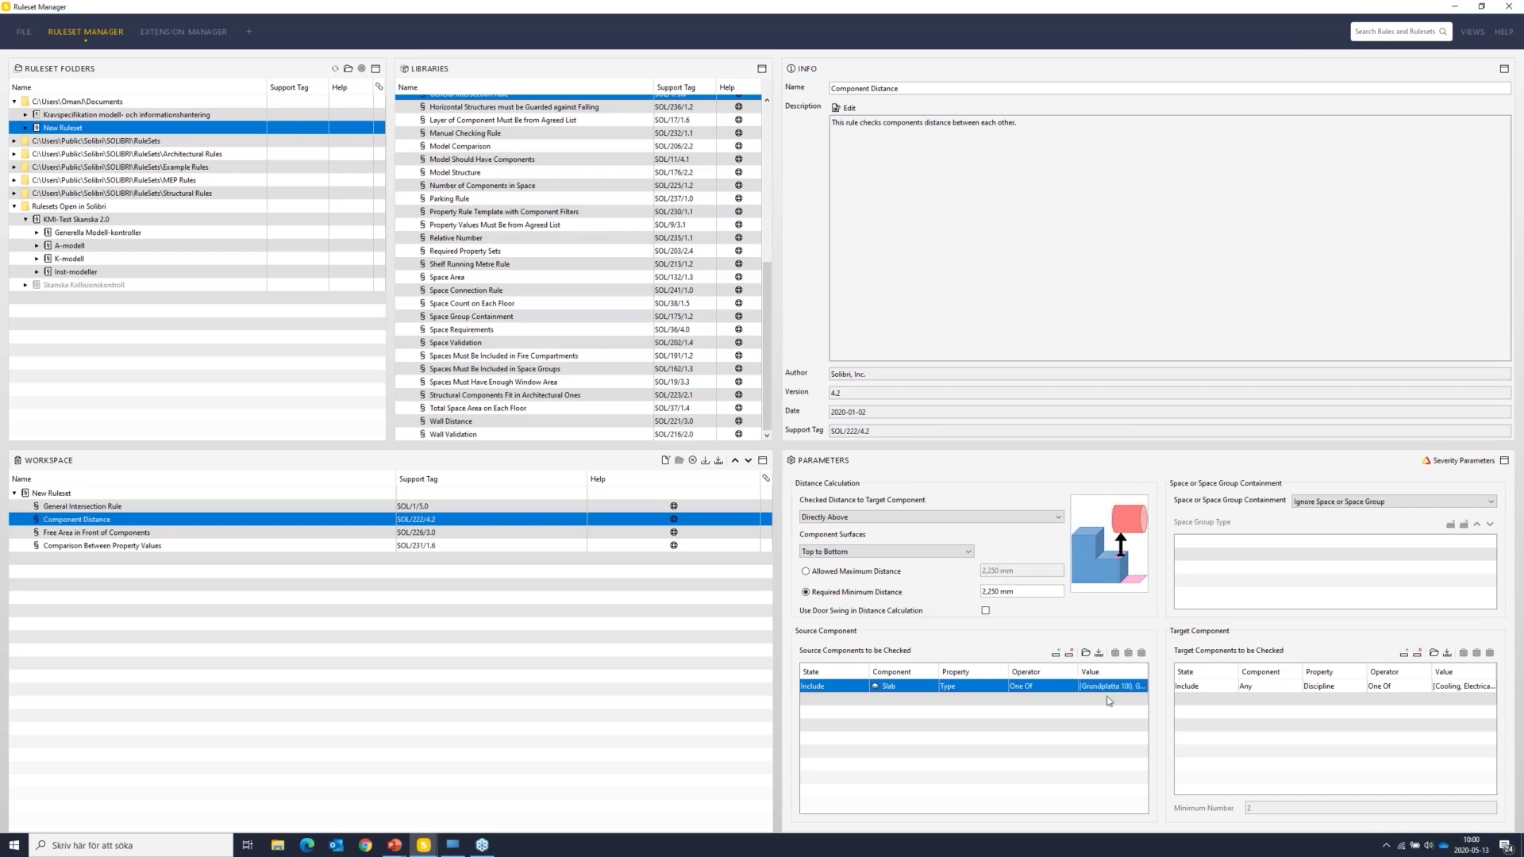
Step: Examine the disciplines selected in the target component filter of the Component Distance rule
{"action": "left_click", "coordinate": [1444, 690]}
{"action": "double_click", "coordinate": [1445, 691]}
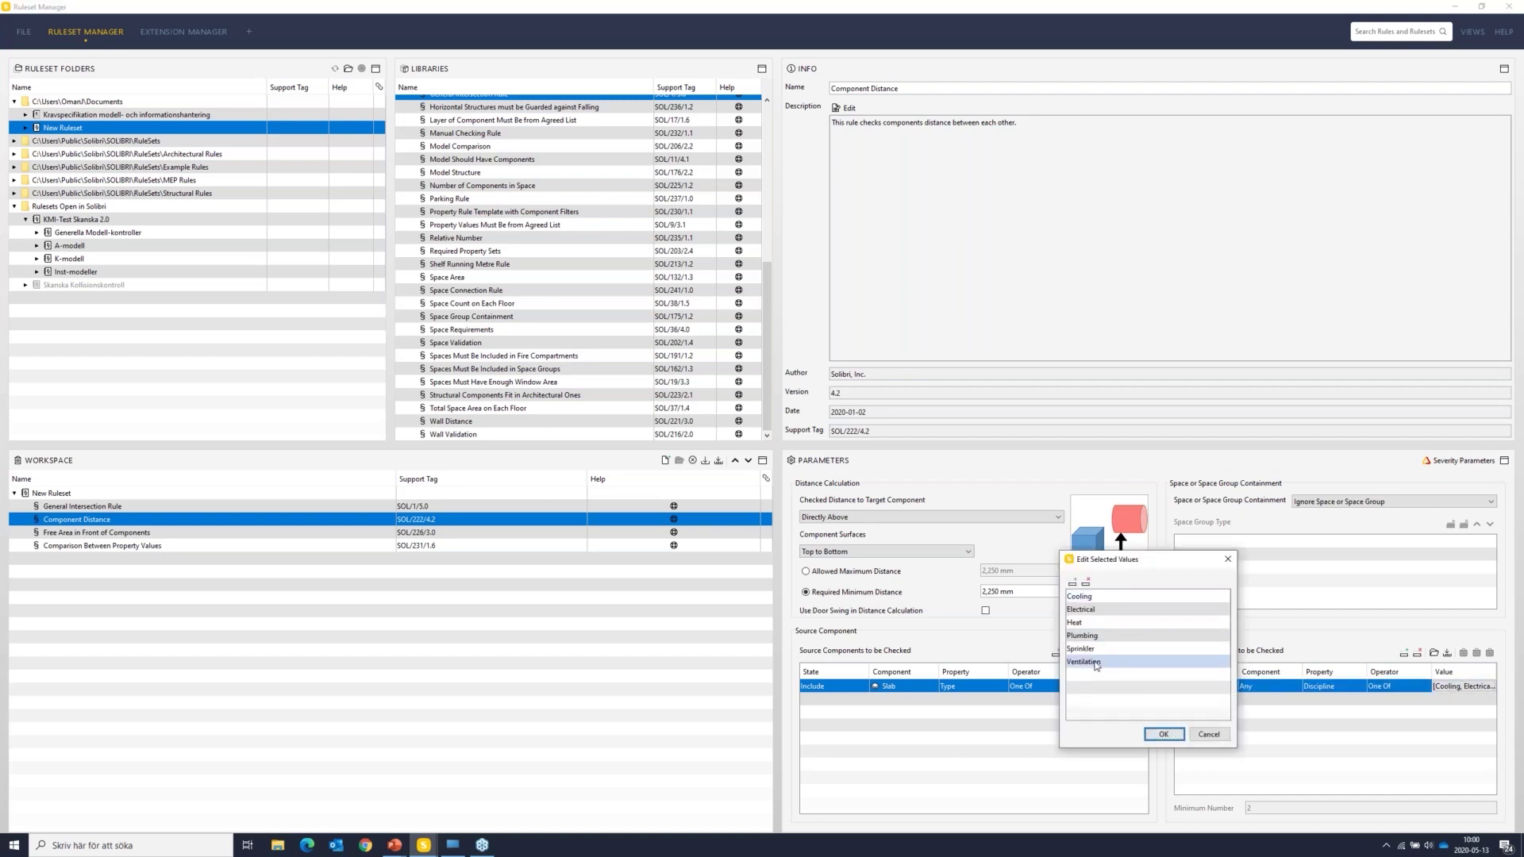
{"action": "left_click", "coordinate": [1228, 559]}
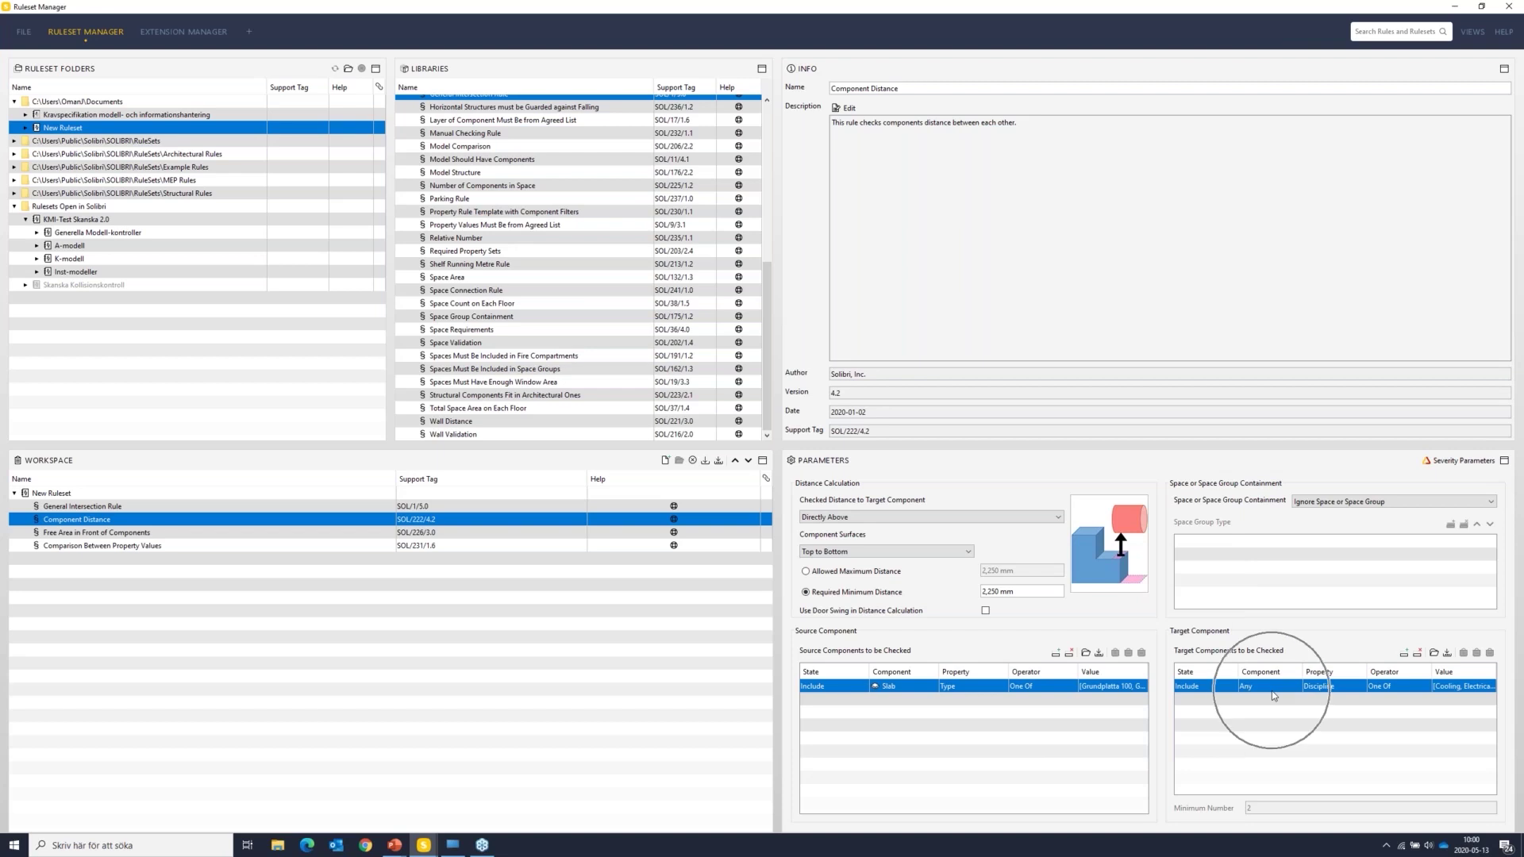
{"action": "double_click", "coordinate": [1444, 689]}
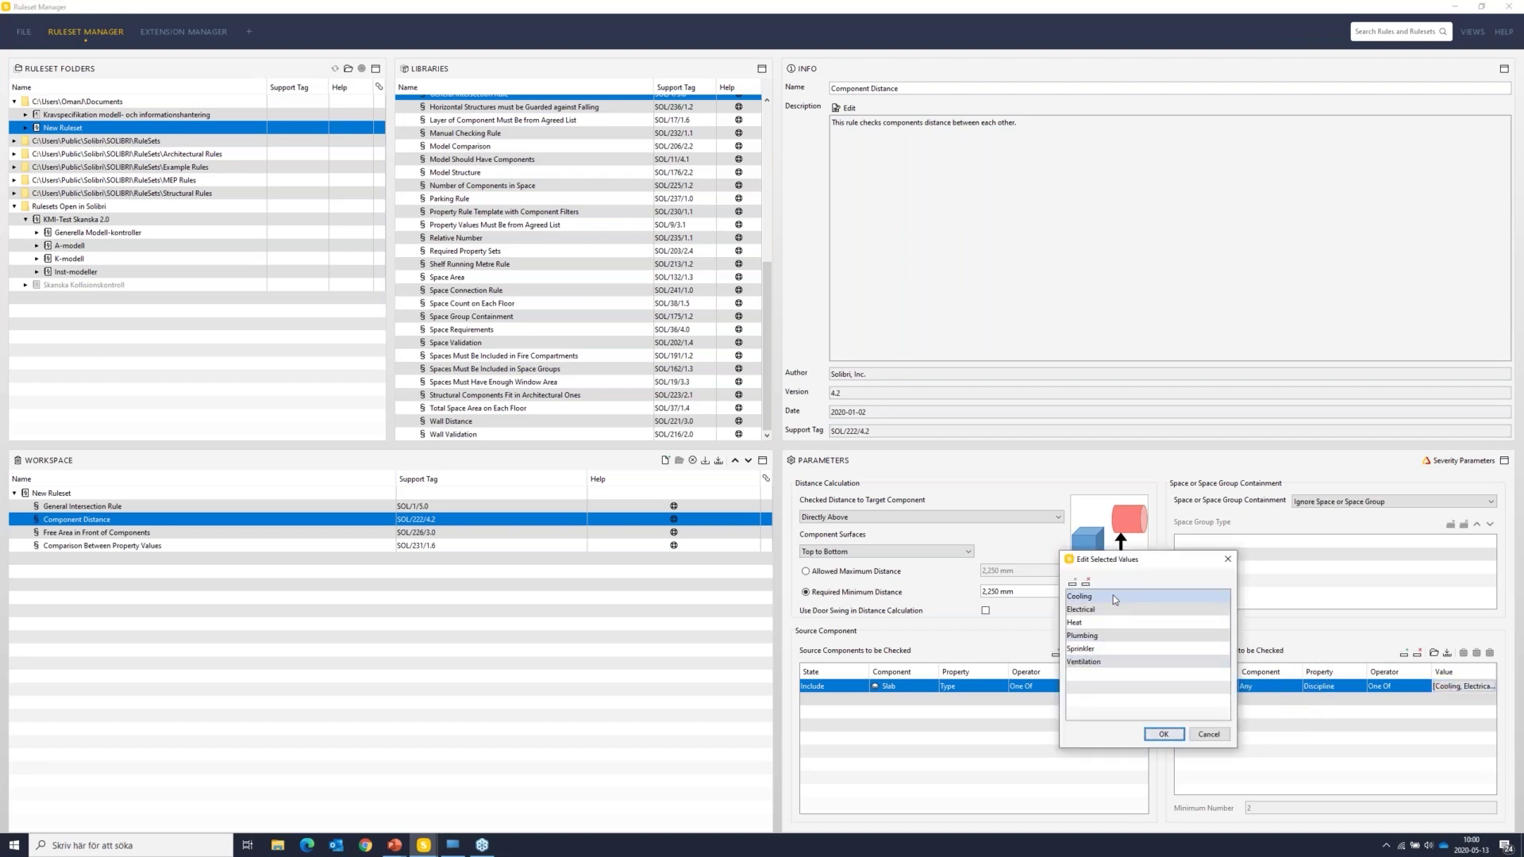
{"action": "left_click", "coordinate": [1116, 646]}
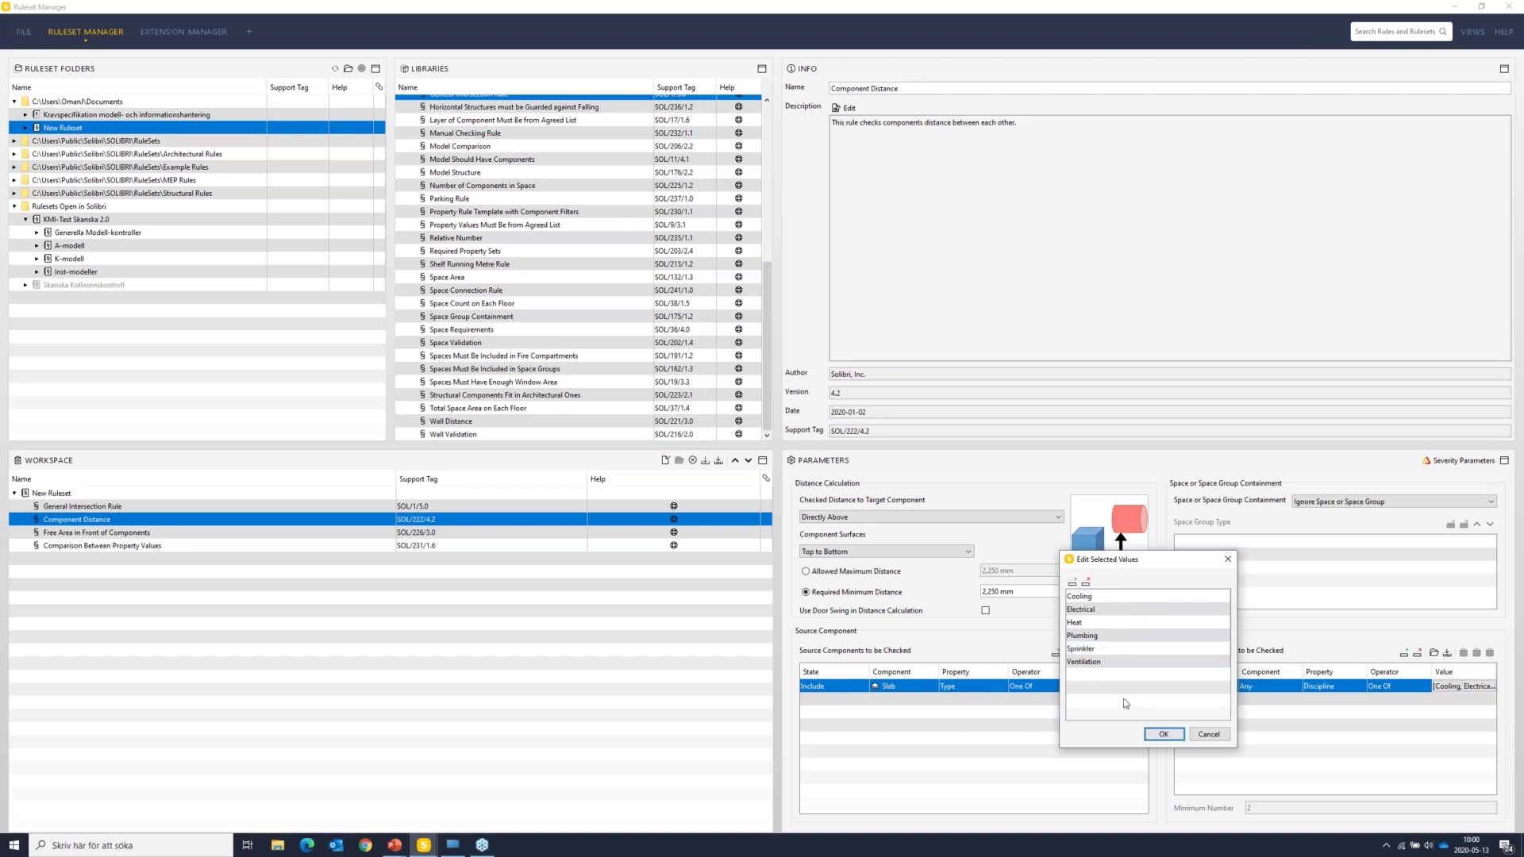
{"action": "left_click", "coordinate": [1207, 735]}
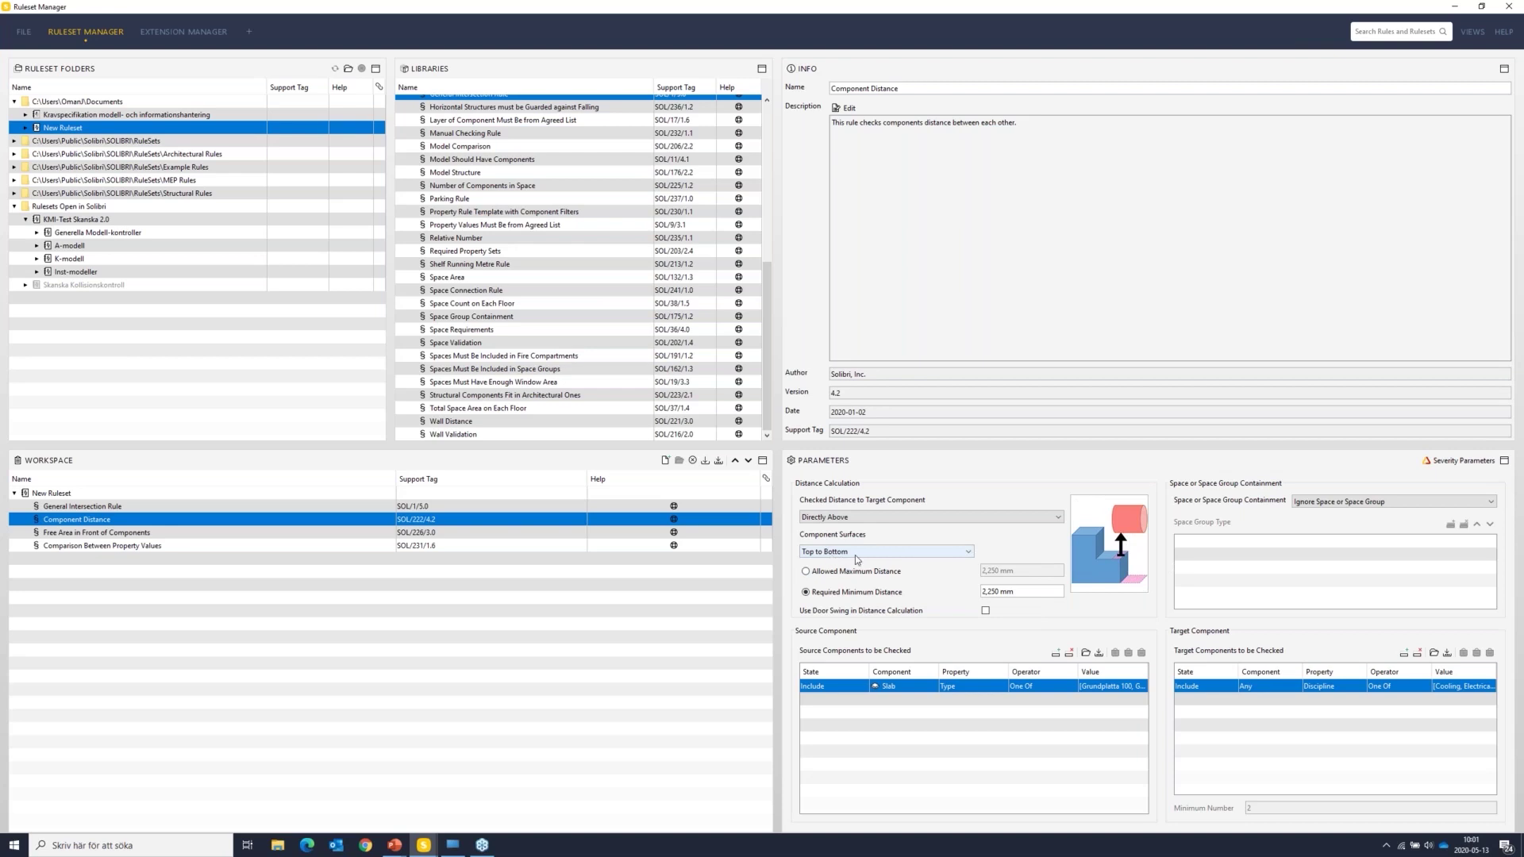
Step: Examine the Component Distance rule's distance direction, target disciplines and required minimum distance
{"action": "mouse_move", "coordinate": [1126, 535]}
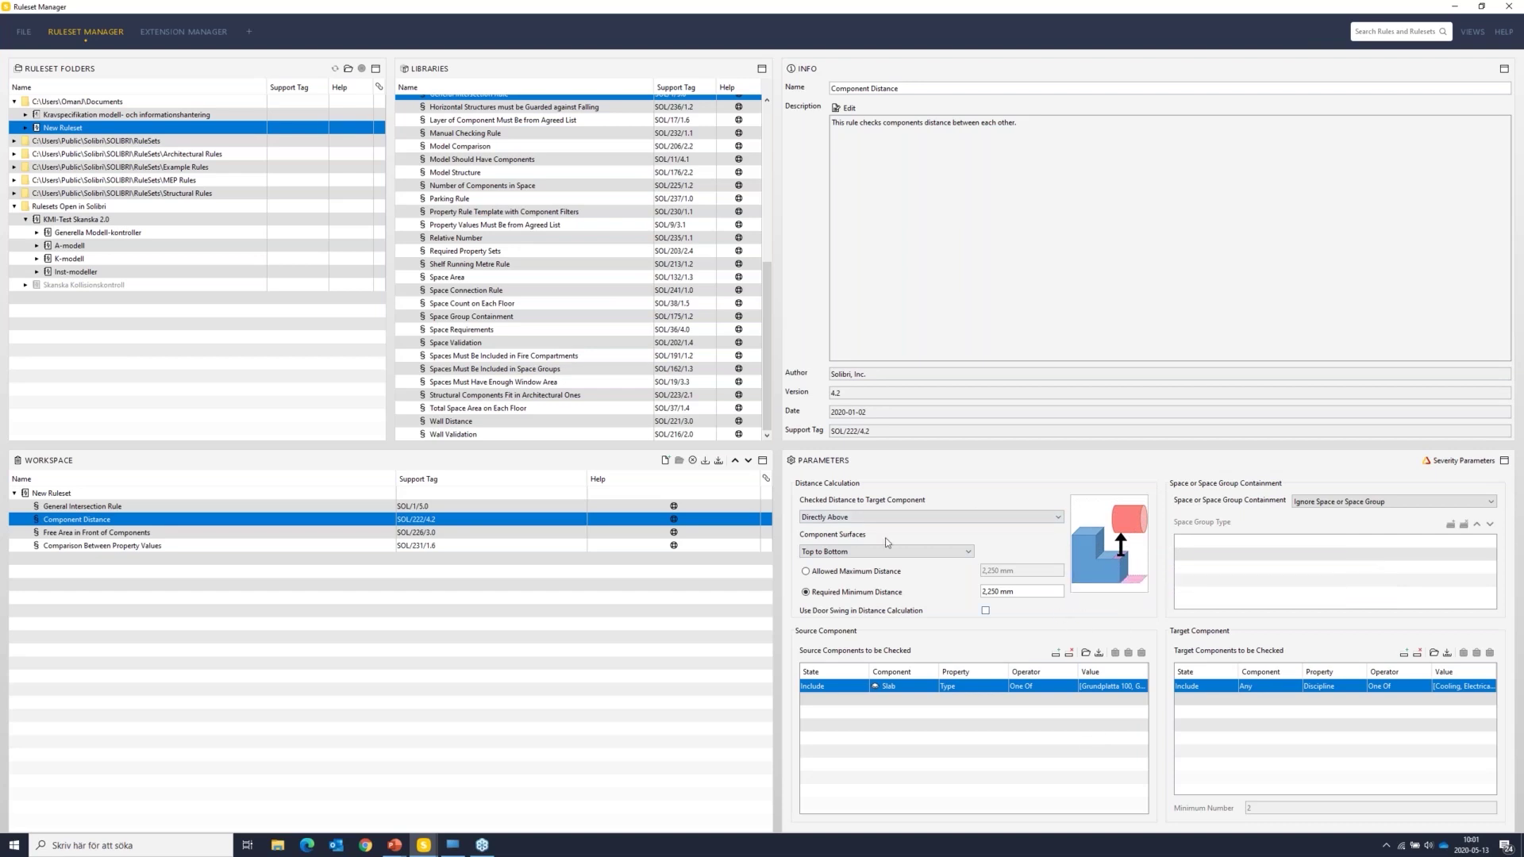
{"action": "left_click", "coordinate": [835, 521]}
{"action": "left_click", "coordinate": [1455, 688]}
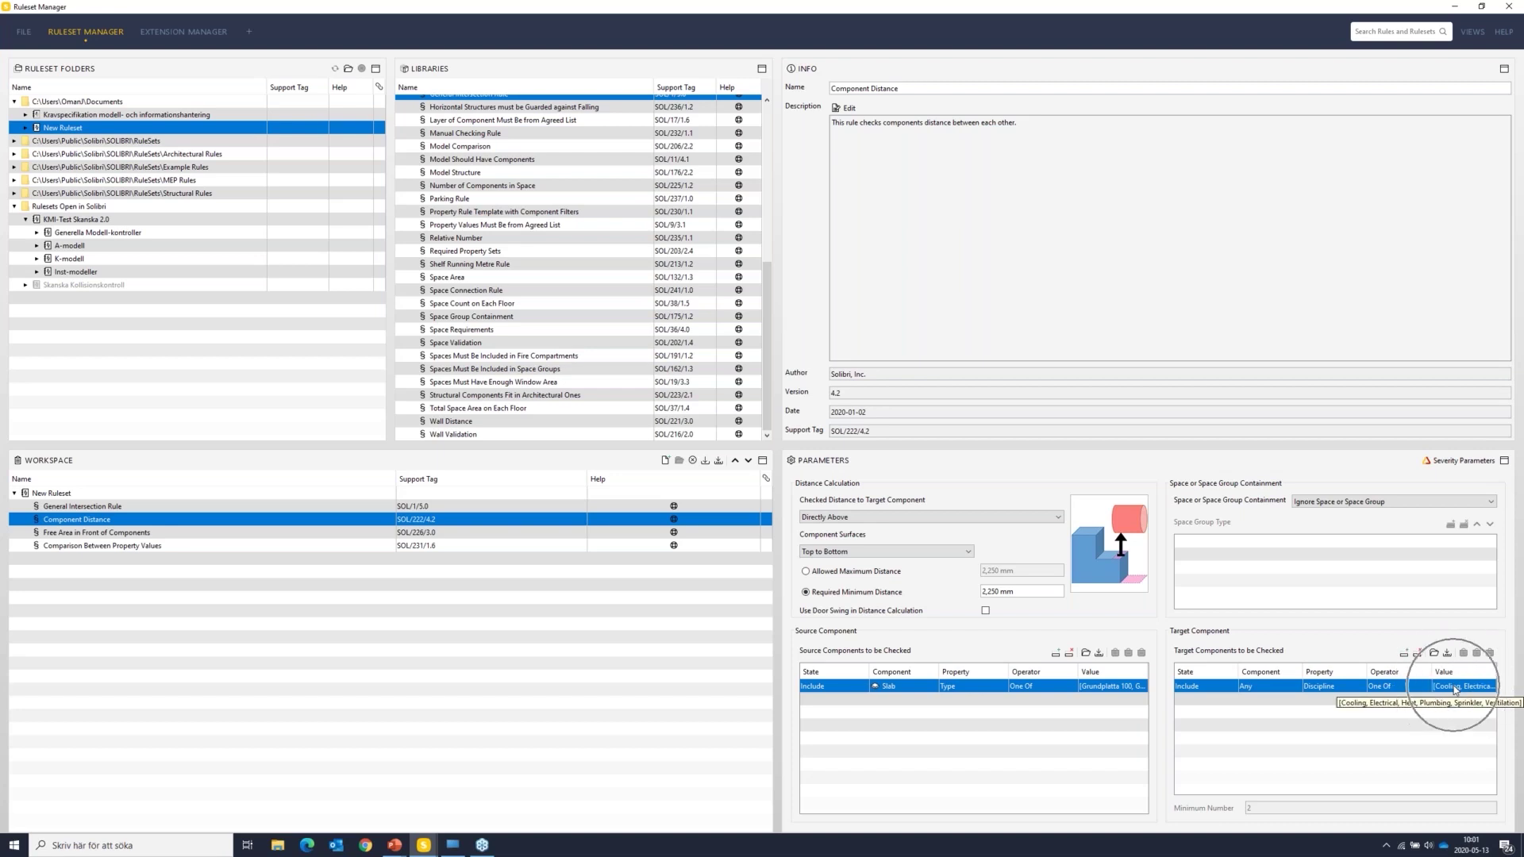
{"action": "left_click", "coordinate": [996, 593]}
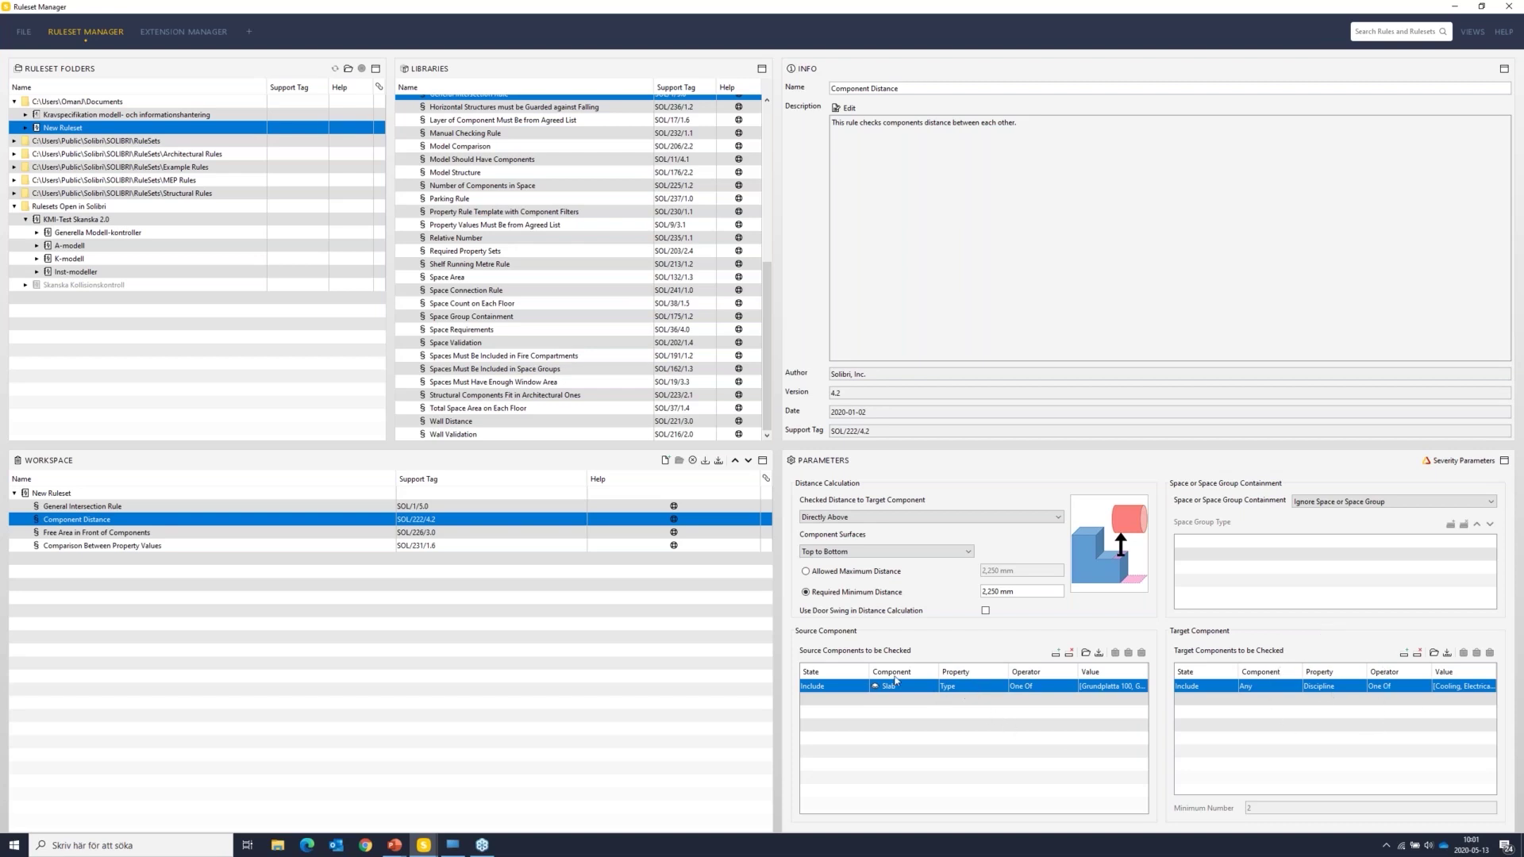
Step: Close New Ruleset and open Skanska Kollisionskontroll from the rulesets open in Solibri in the workspace
{"action": "left_click", "coordinate": [96, 115]}
{"action": "left_click", "coordinate": [26, 117]}
{"action": "left_click", "coordinate": [25, 117]}
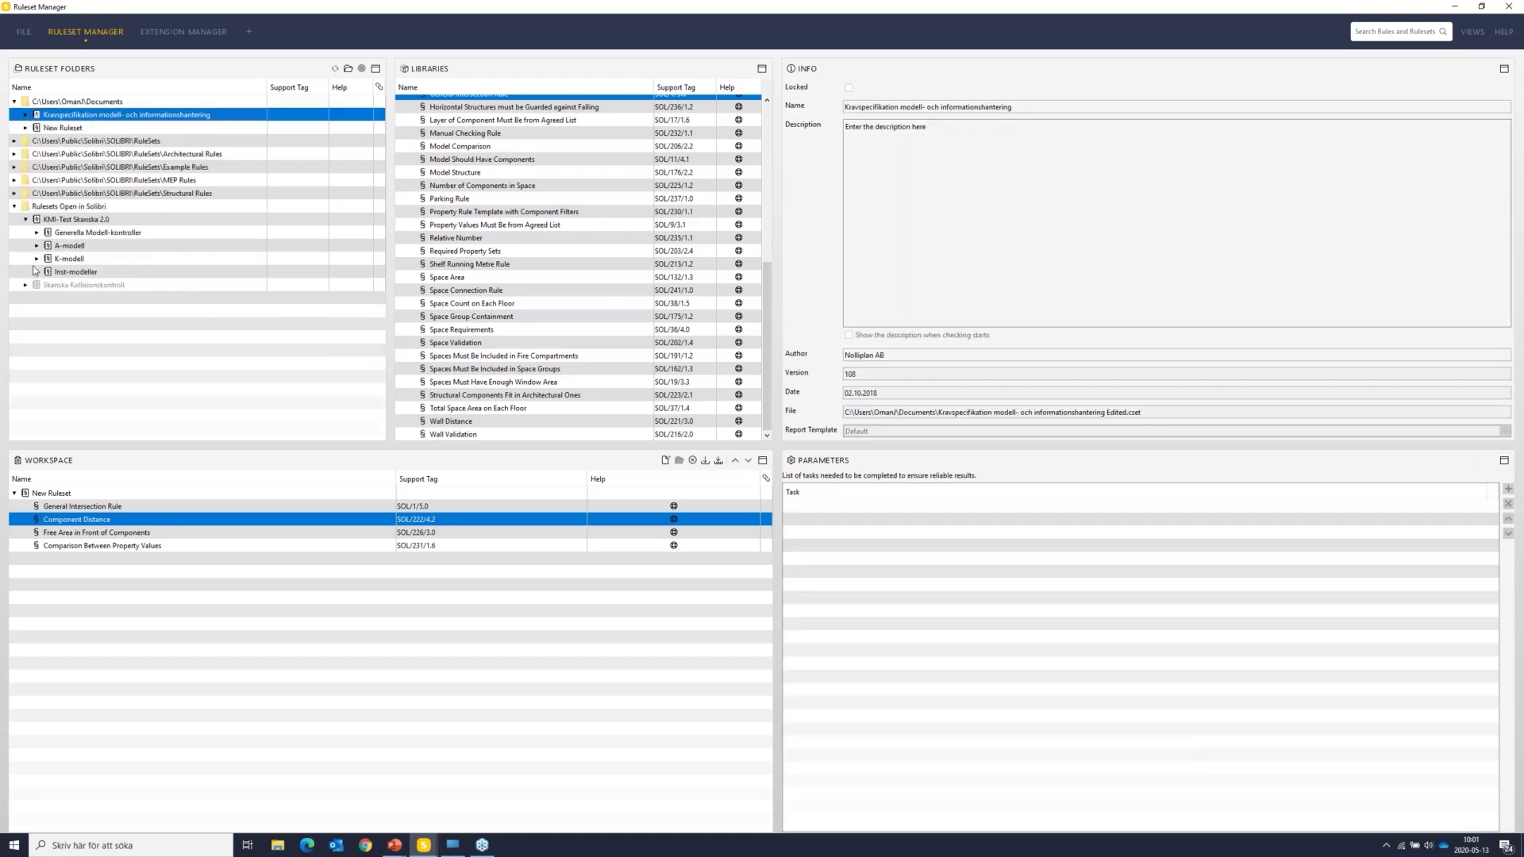
{"action": "left_click", "coordinate": [25, 285]}
{"action": "scroll", "coordinate": [140, 332], "scroll_direction": "down", "scroll_amount": 3}
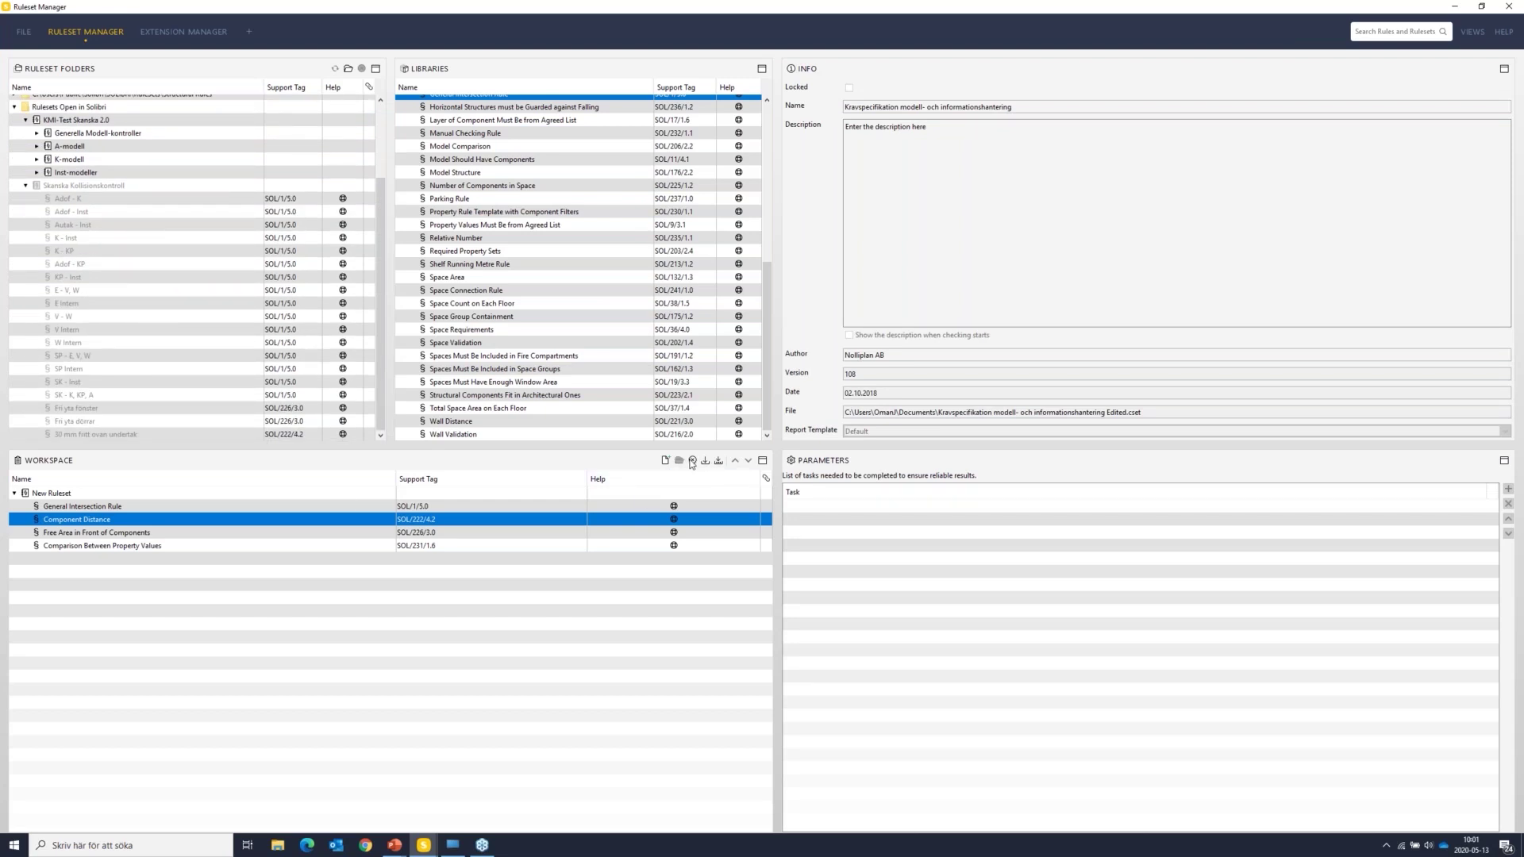
{"action": "left_click", "coordinate": [691, 462]}
{"action": "left_click", "coordinate": [82, 184]}
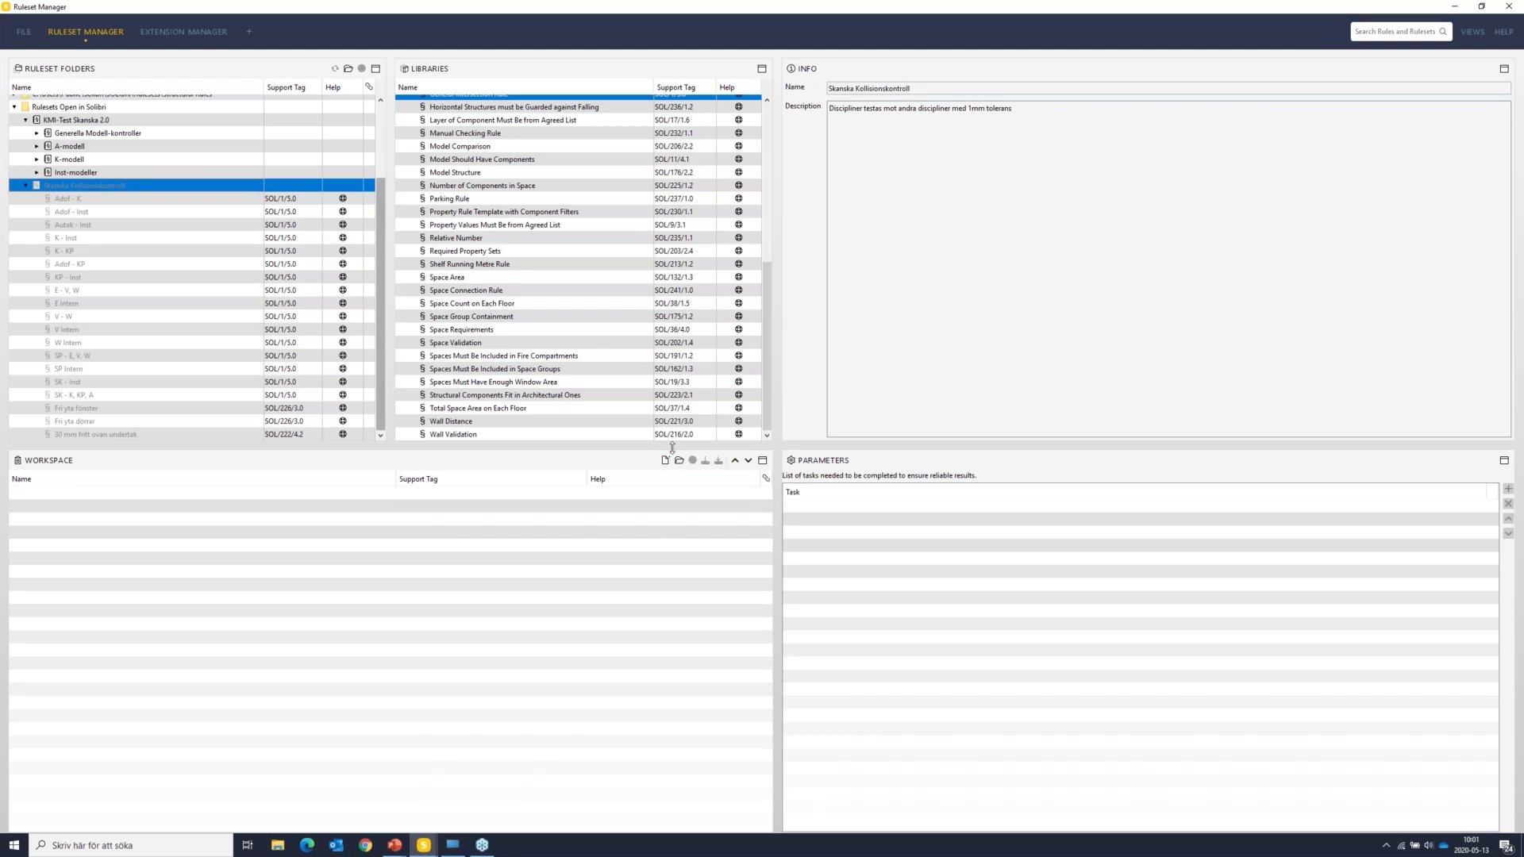
{"action": "left_click", "coordinate": [679, 460]}
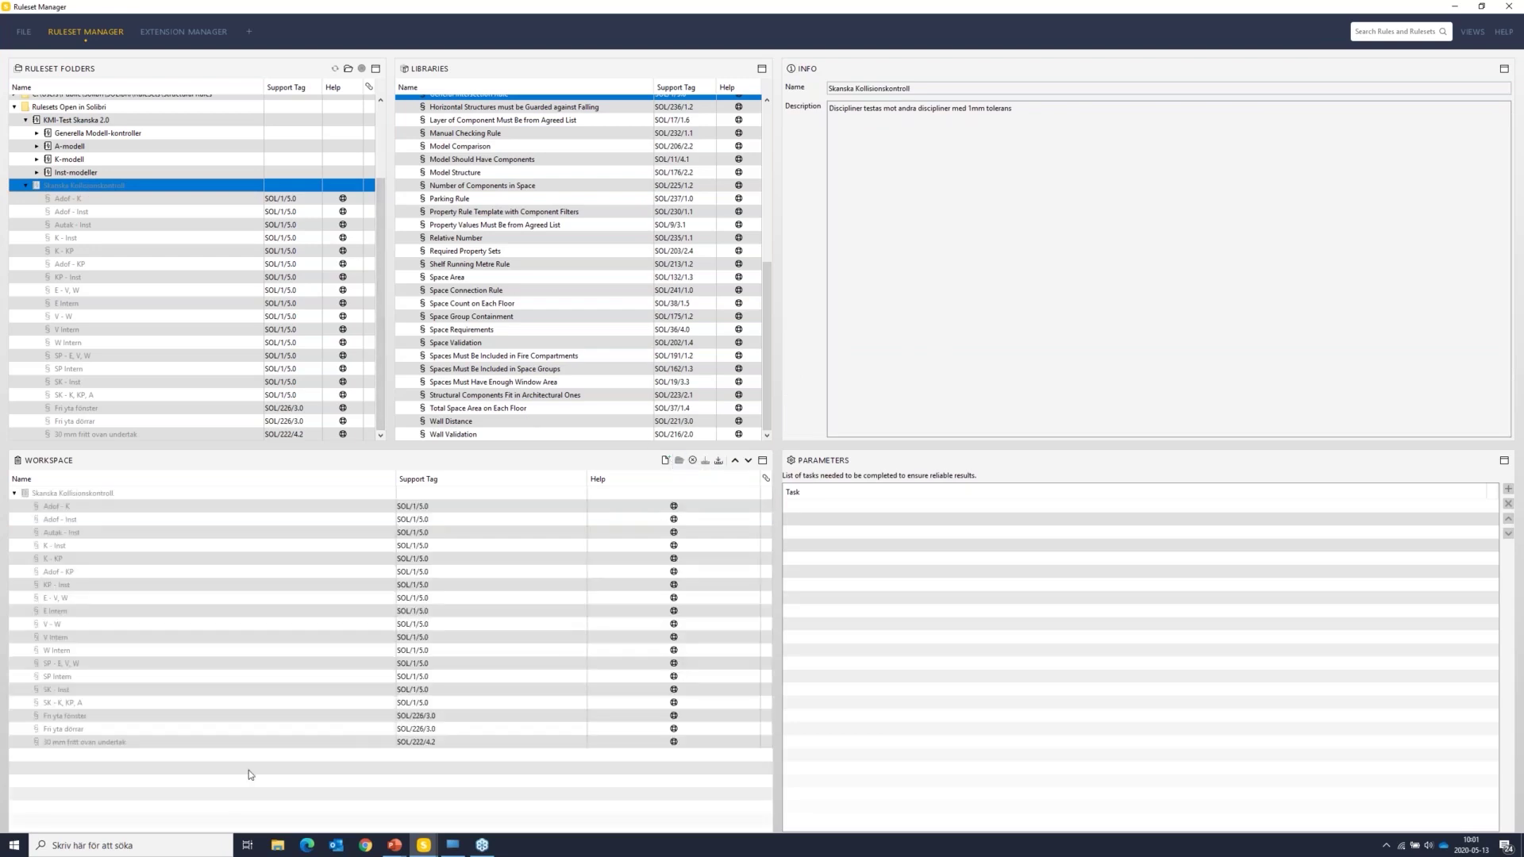
Step: Examine the source component filter and allowed maximum distance of the rule "30 mm fritt ovan undertak"
{"action": "left_click", "coordinate": [87, 743]}
{"action": "left_click", "coordinate": [1102, 686]}
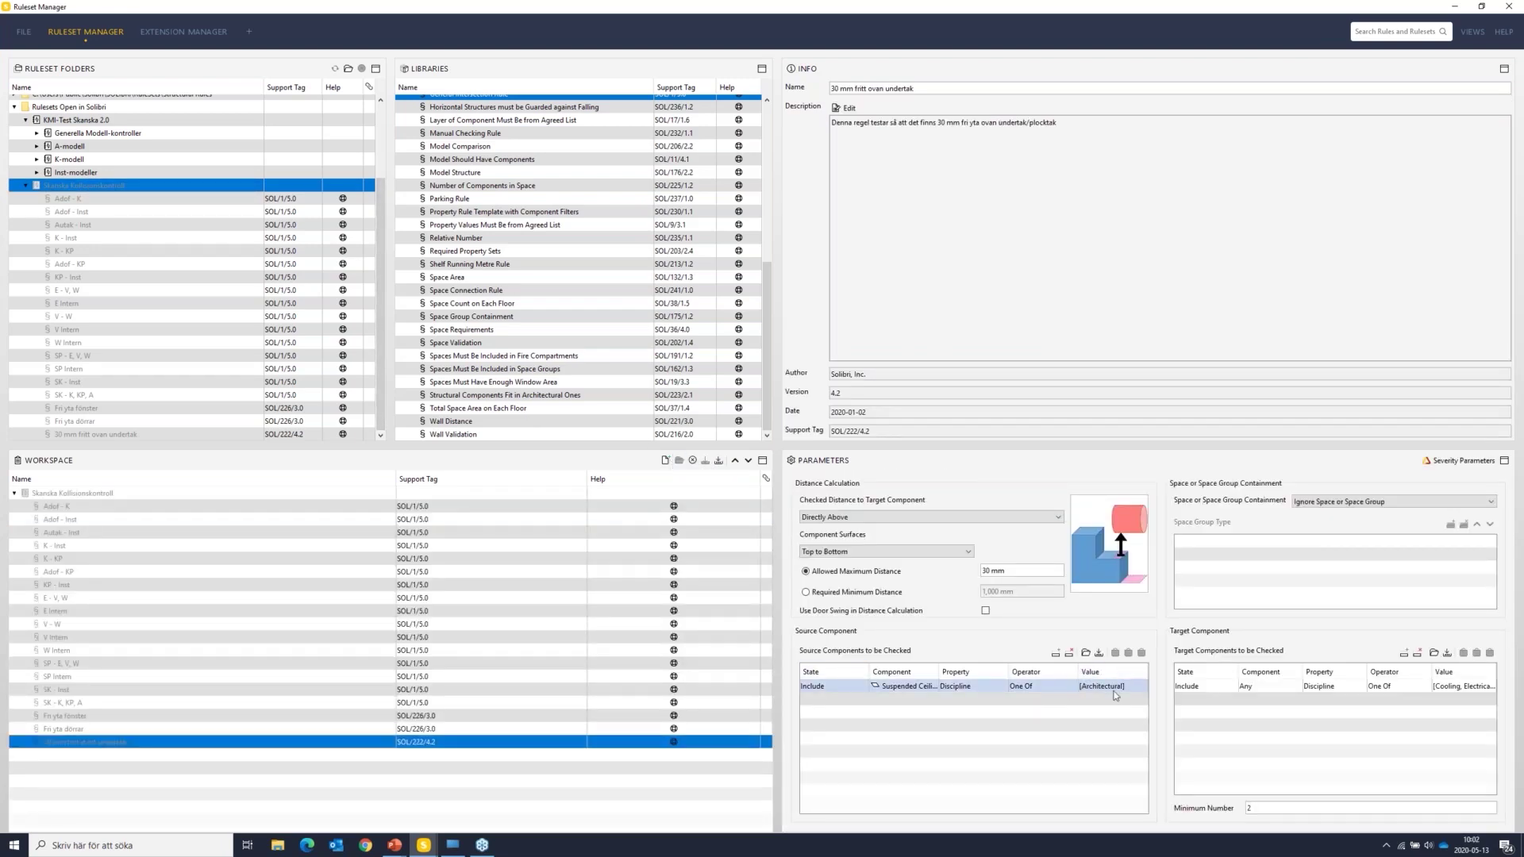
{"action": "left_click", "coordinate": [1005, 576]}
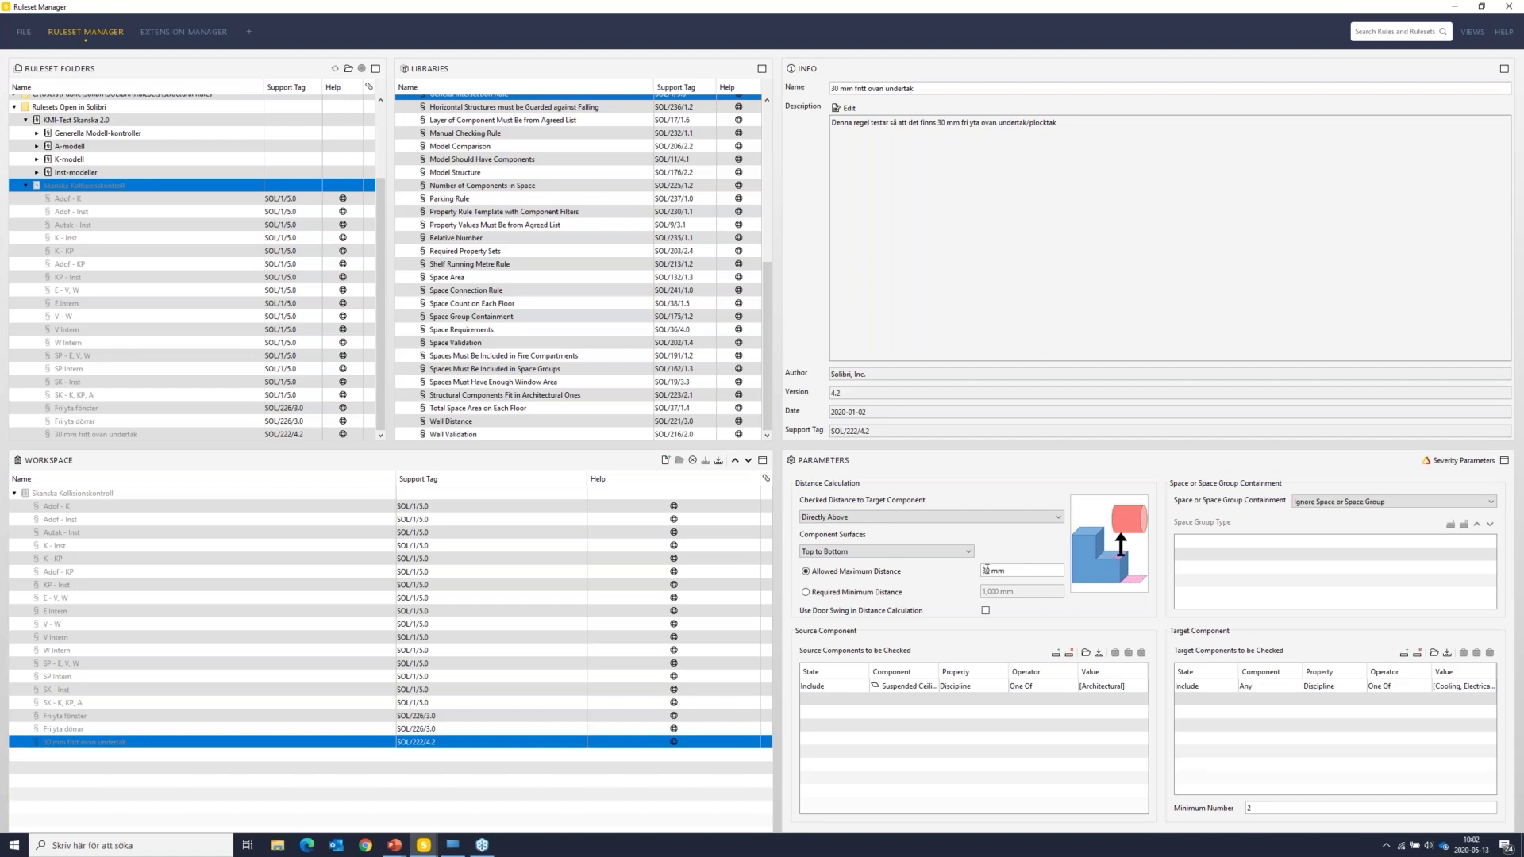
Step: Examine the allowed maximum distance and the source and target component filters of the rule "30 mm fritt ovan undertak"
{"action": "left_click", "coordinate": [991, 573]}
{"action": "left_click", "coordinate": [916, 691]}
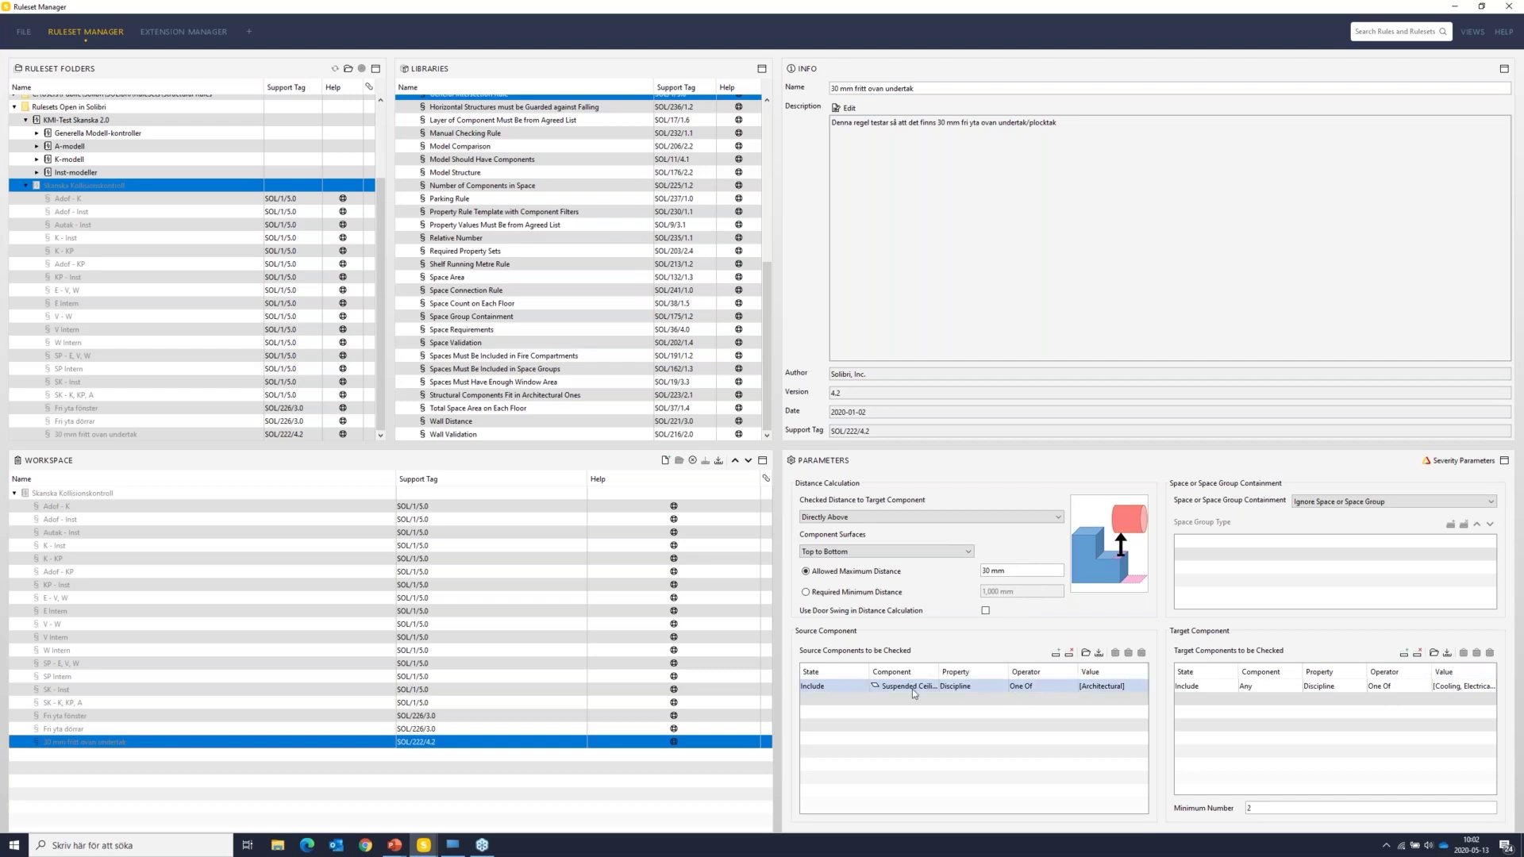
{"action": "left_click", "coordinate": [898, 689]}
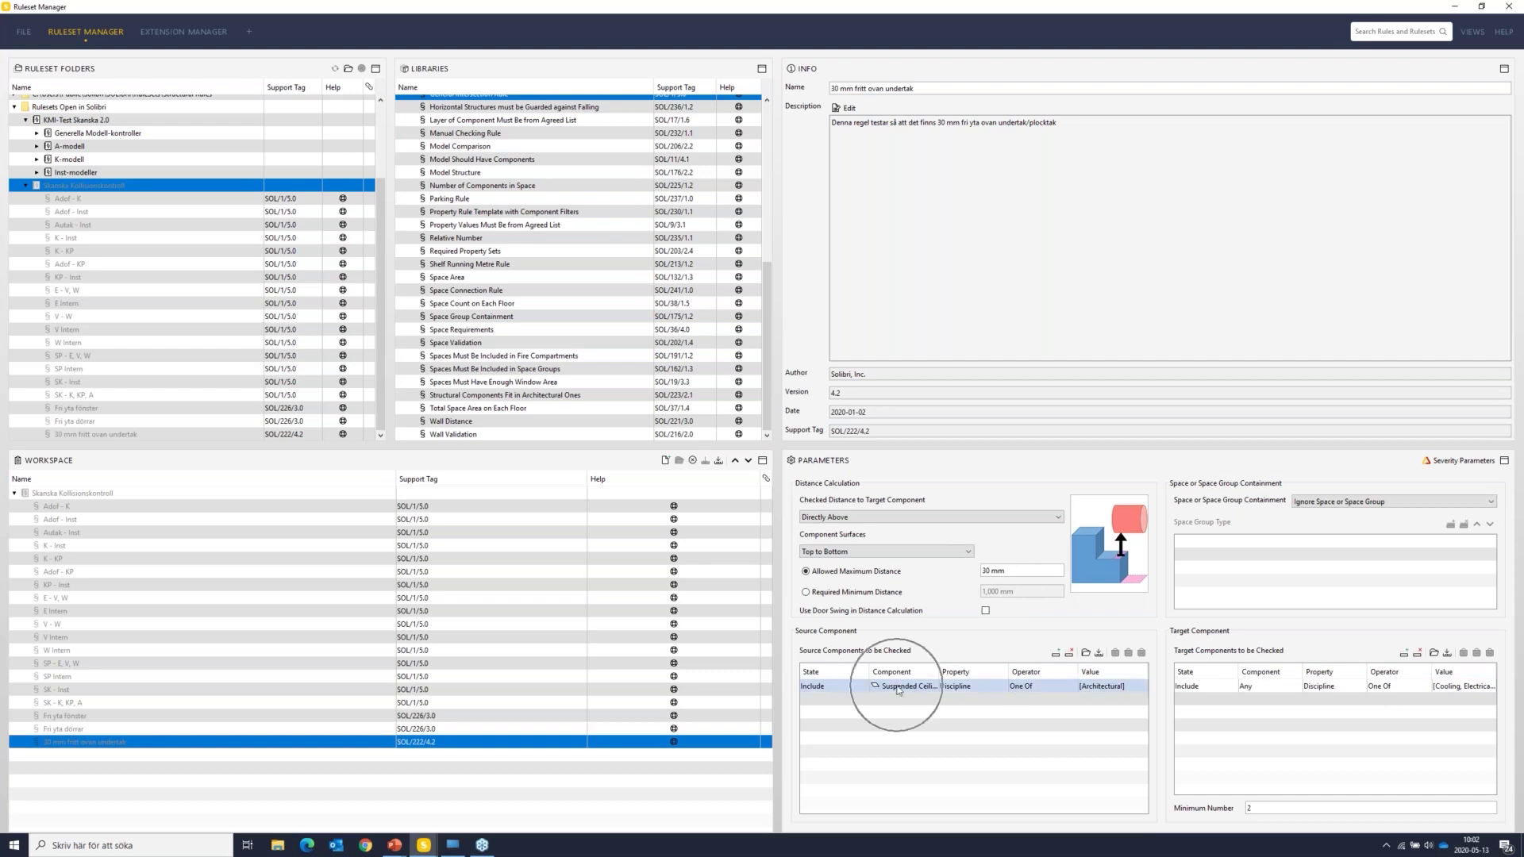
{"action": "left_click", "coordinate": [1116, 685]}
{"action": "left_click", "coordinate": [1465, 687]}
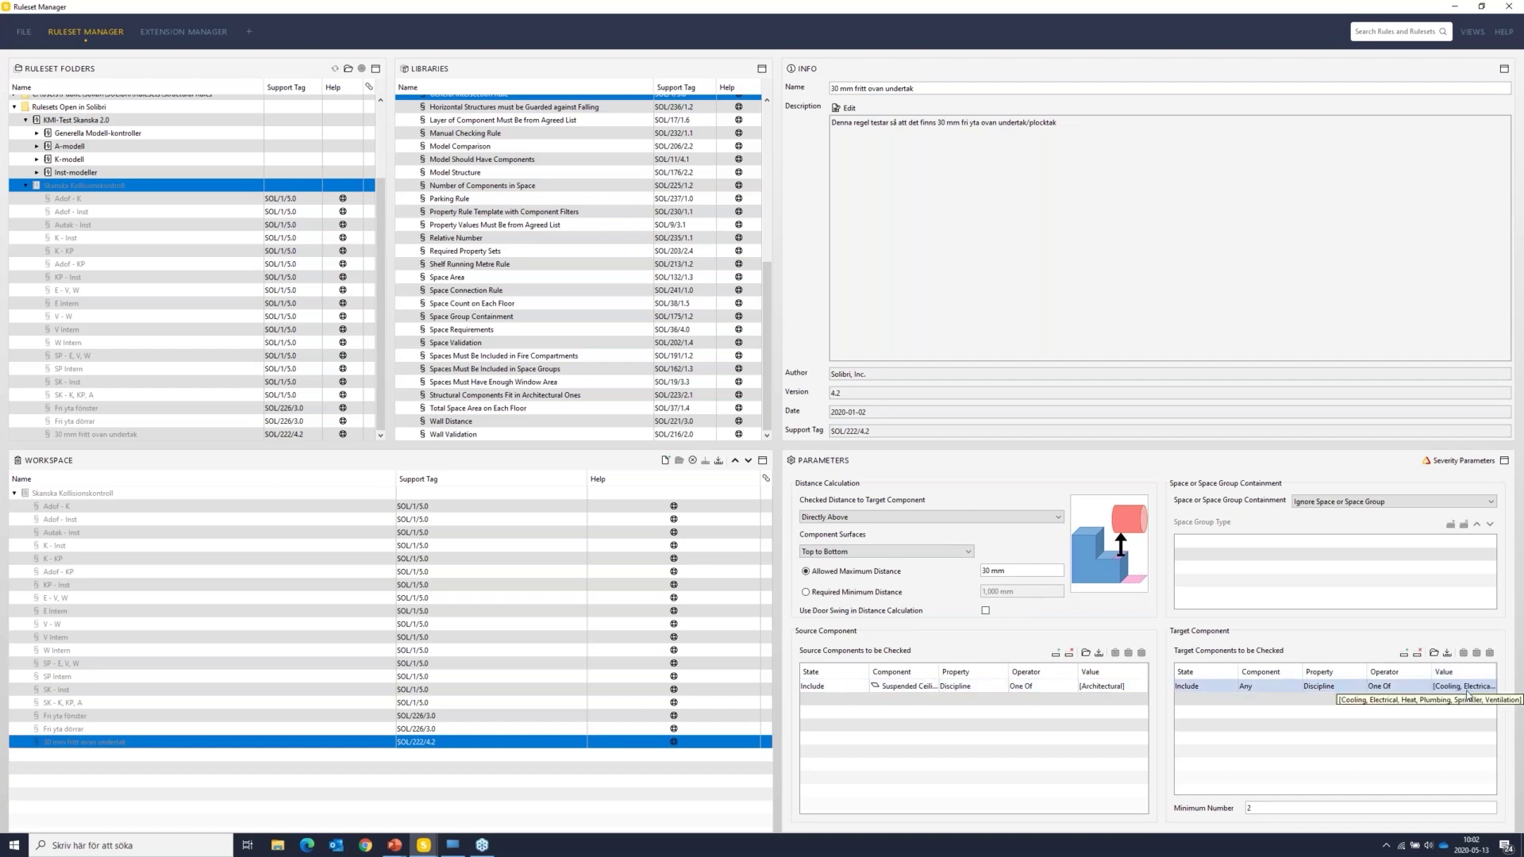
{"action": "left_click", "coordinate": [1467, 692]}
{"action": "left_click", "coordinate": [1243, 688]}
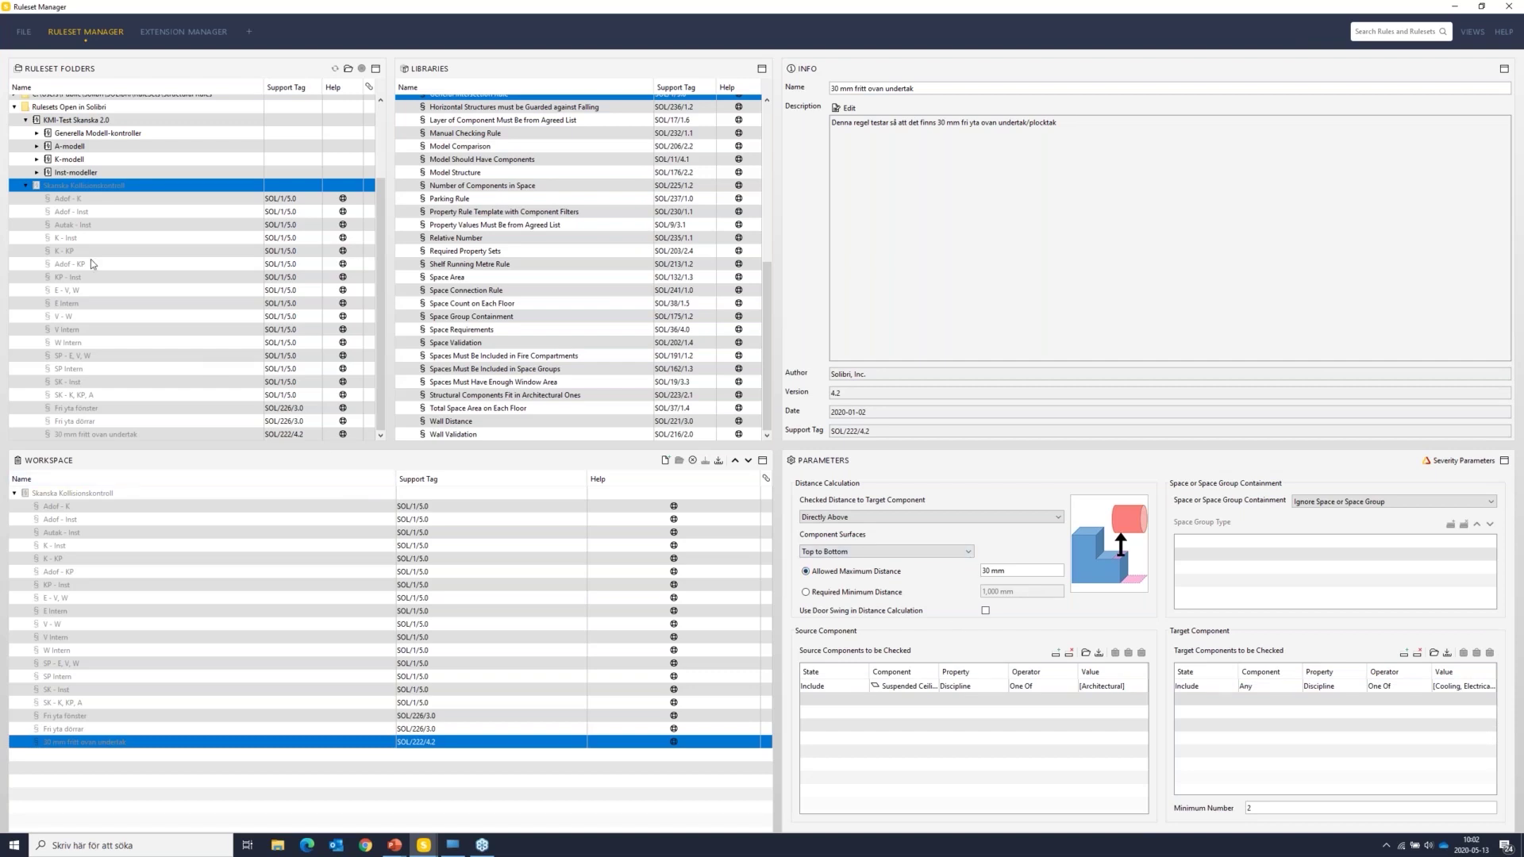
Step: Examine the disciplines in the Component 1 and Component 2 filters of the "K - Inst" rule
{"action": "left_click", "coordinate": [26, 188]}
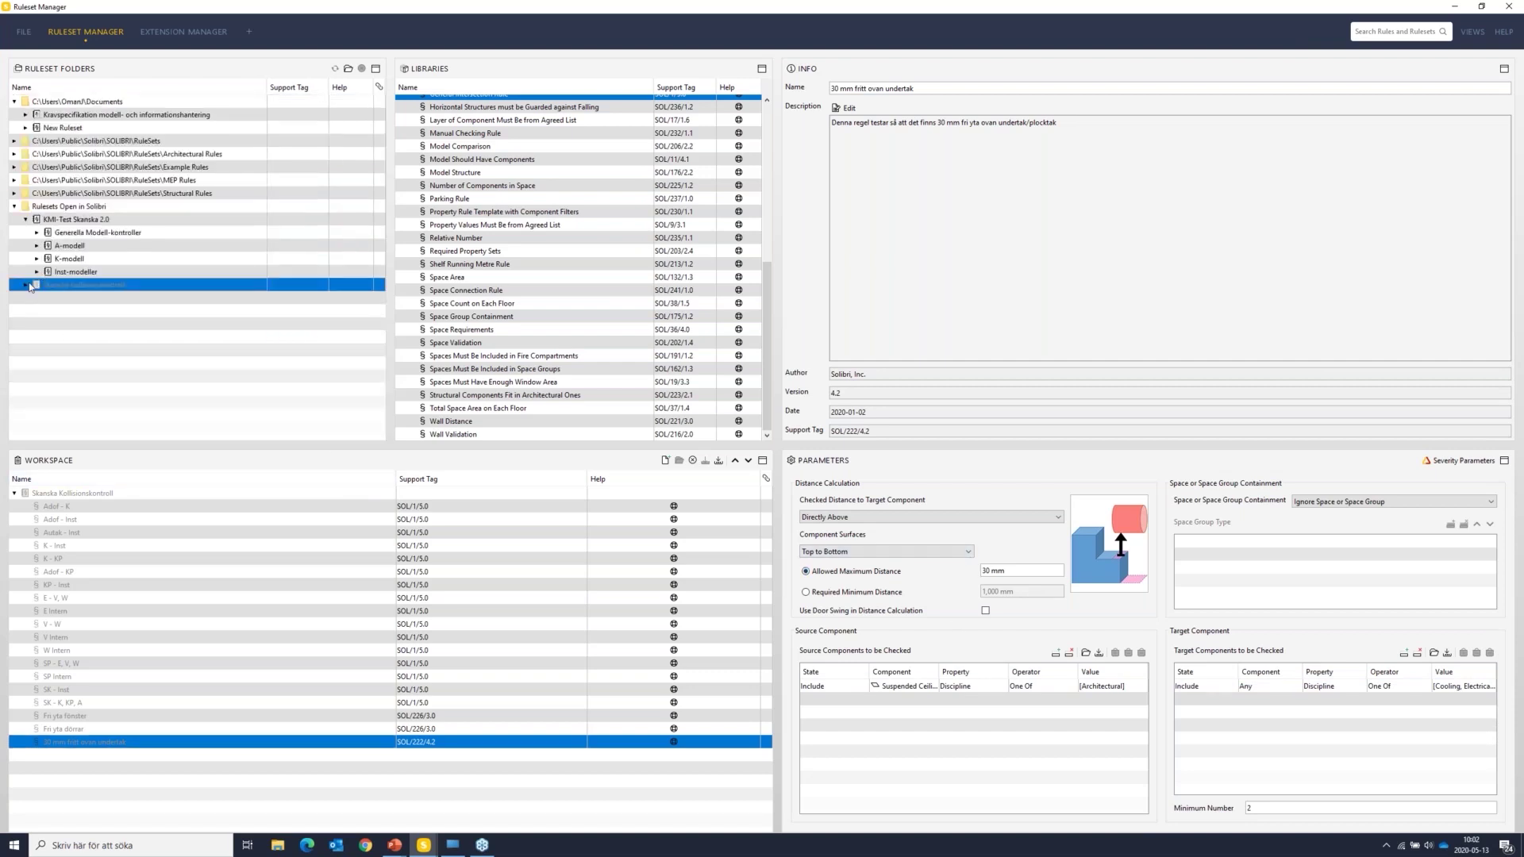
{"action": "left_click", "coordinate": [27, 284]}
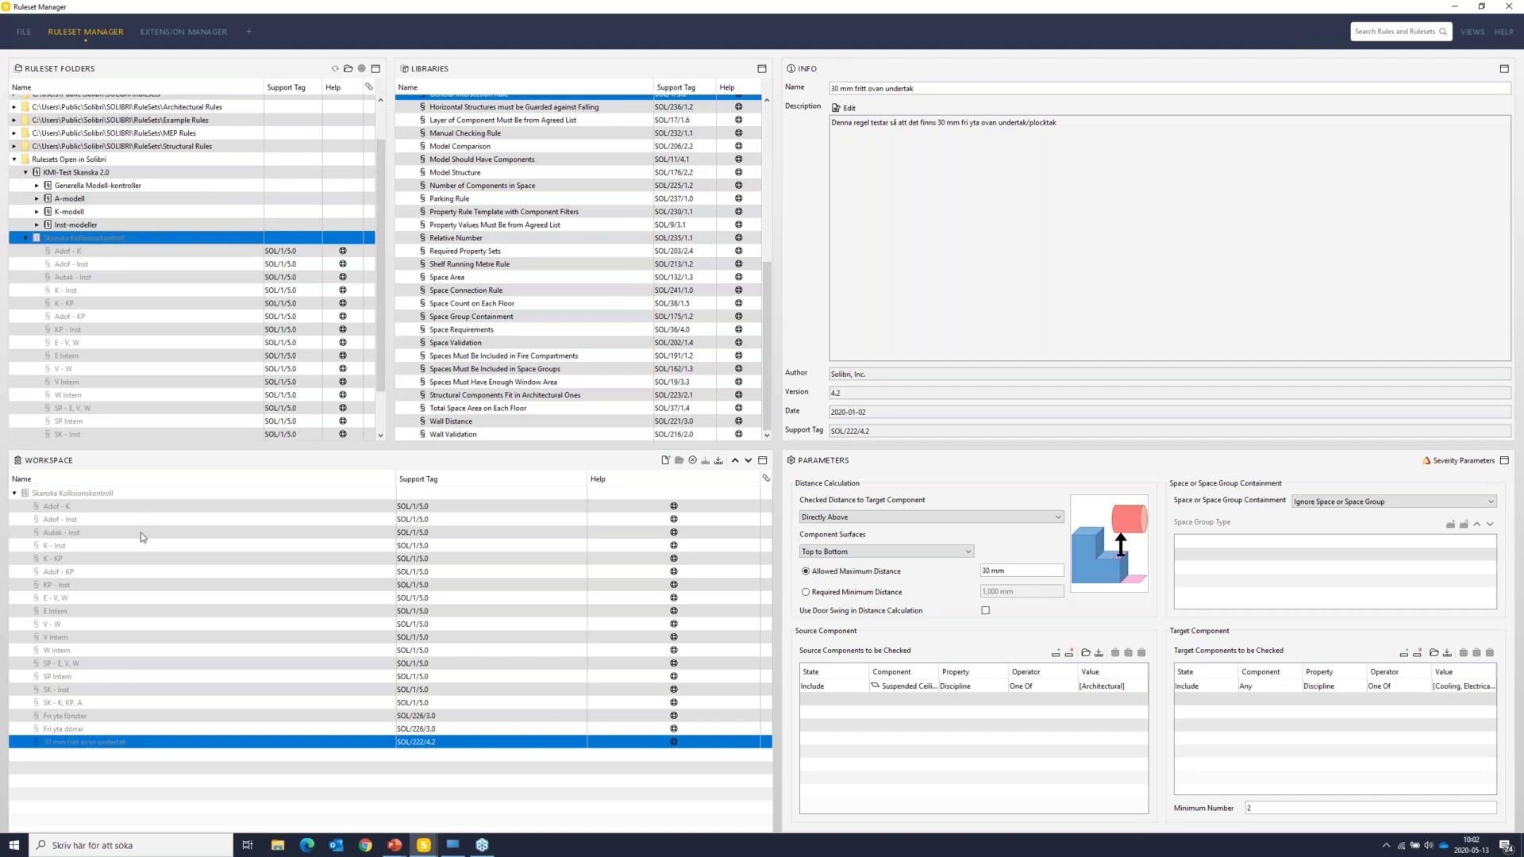
{"action": "left_click", "coordinate": [139, 546]}
{"action": "left_click", "coordinate": [913, 531]}
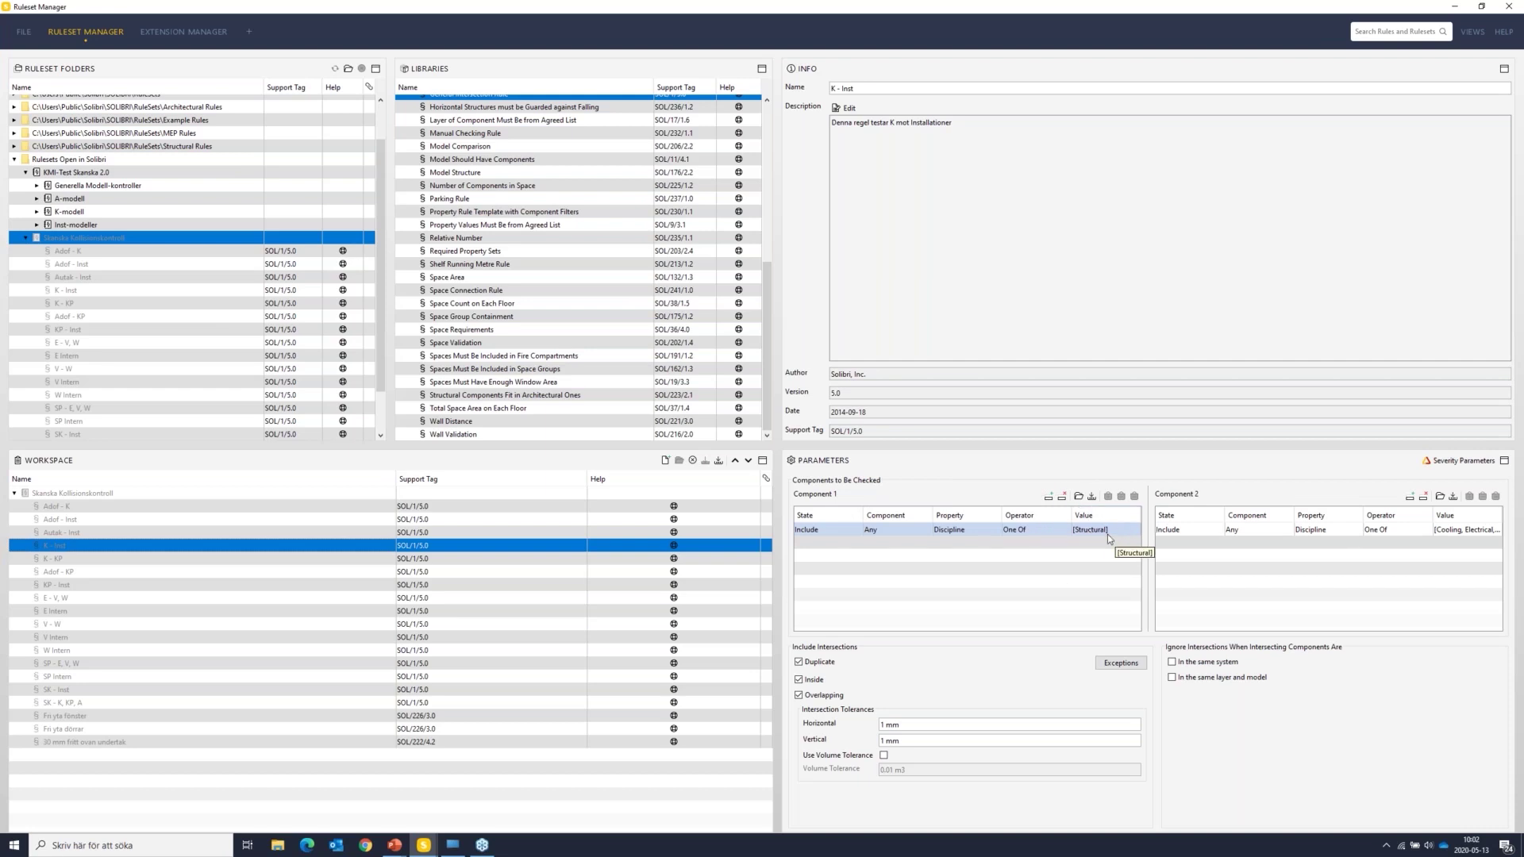
{"action": "left_click", "coordinate": [1451, 531]}
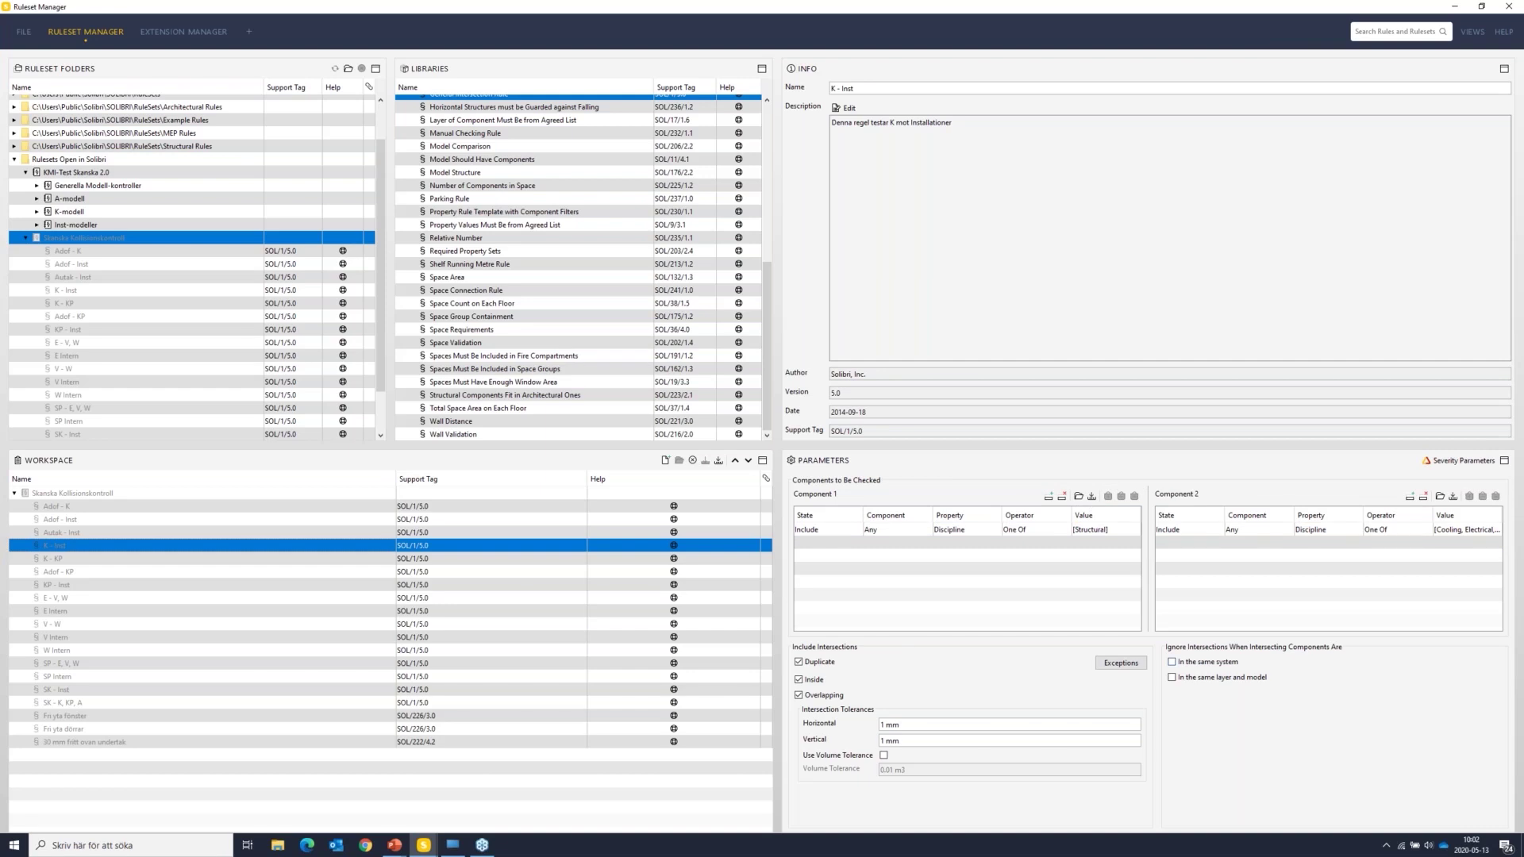
Step: Close Skanska Kollisionskontroll and open New Ruleset in the workspace
{"action": "left_click", "coordinate": [15, 494]}
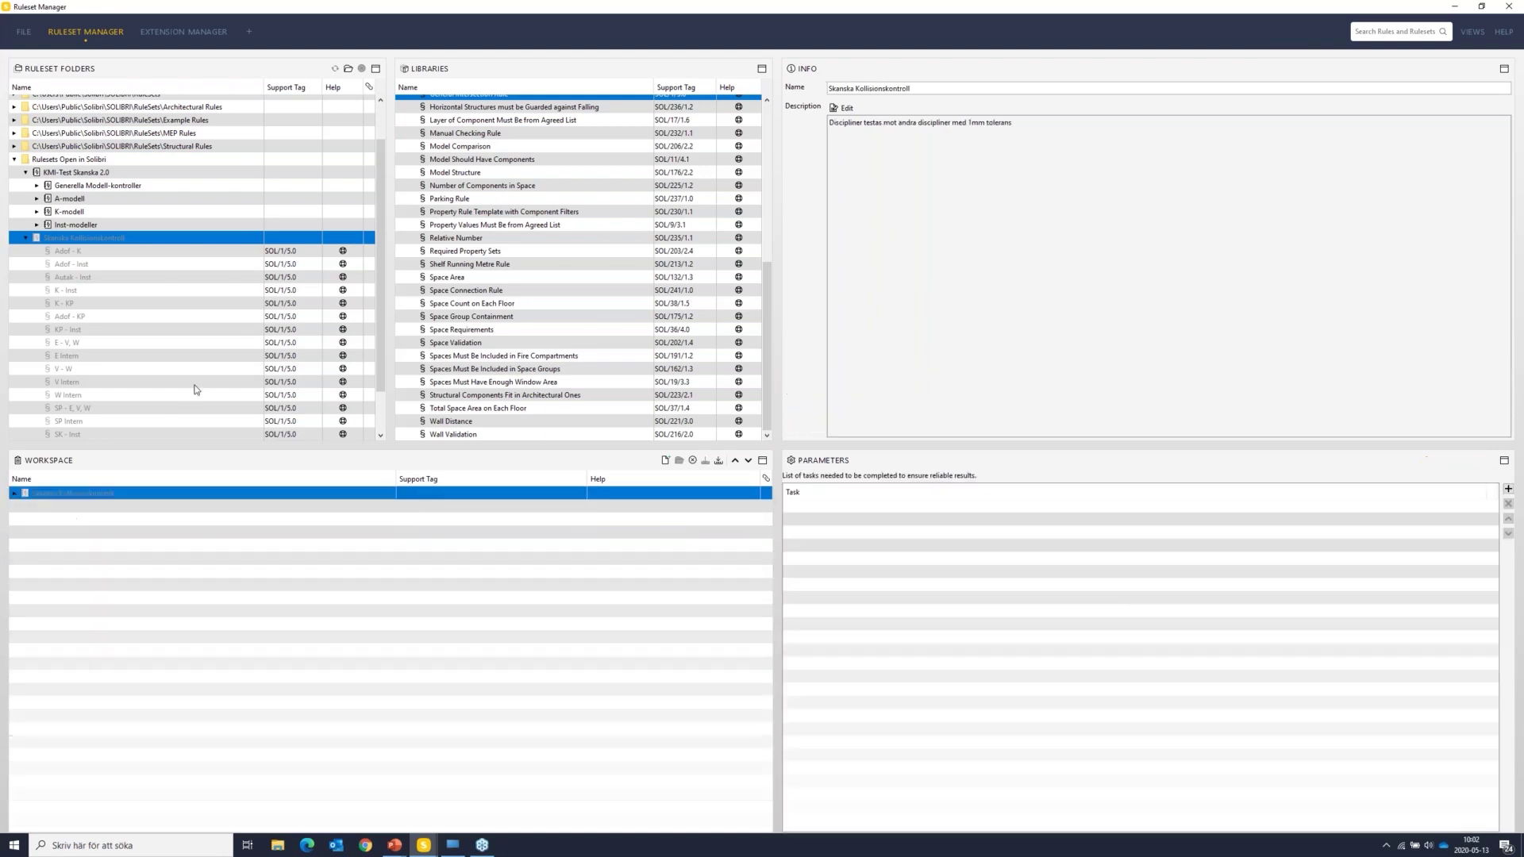
{"action": "left_click", "coordinate": [25, 238]}
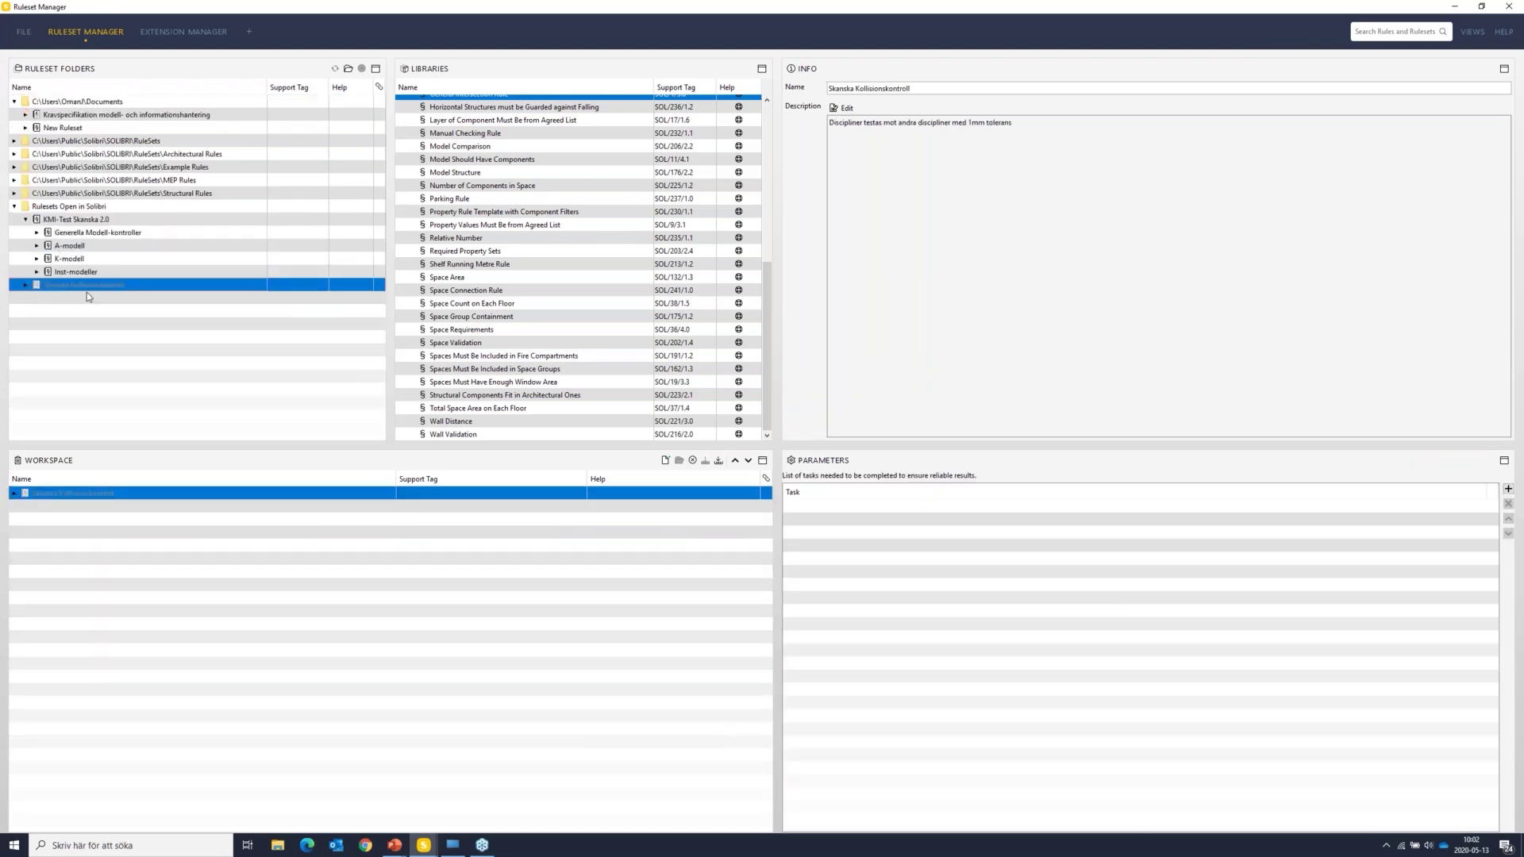
{"action": "left_click", "coordinate": [35, 129]}
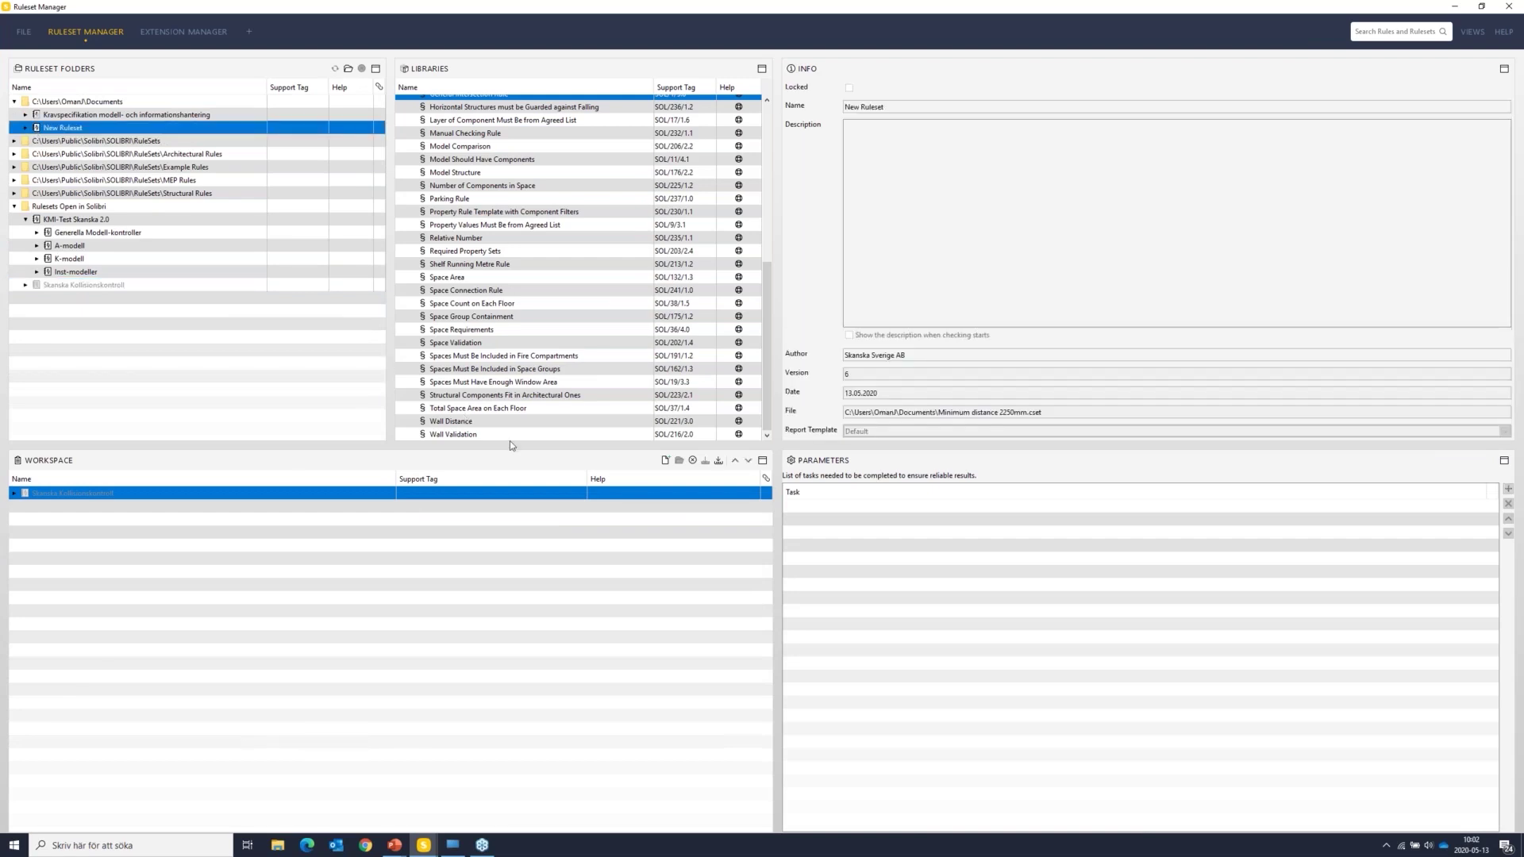
{"action": "left_click", "coordinate": [692, 461]}
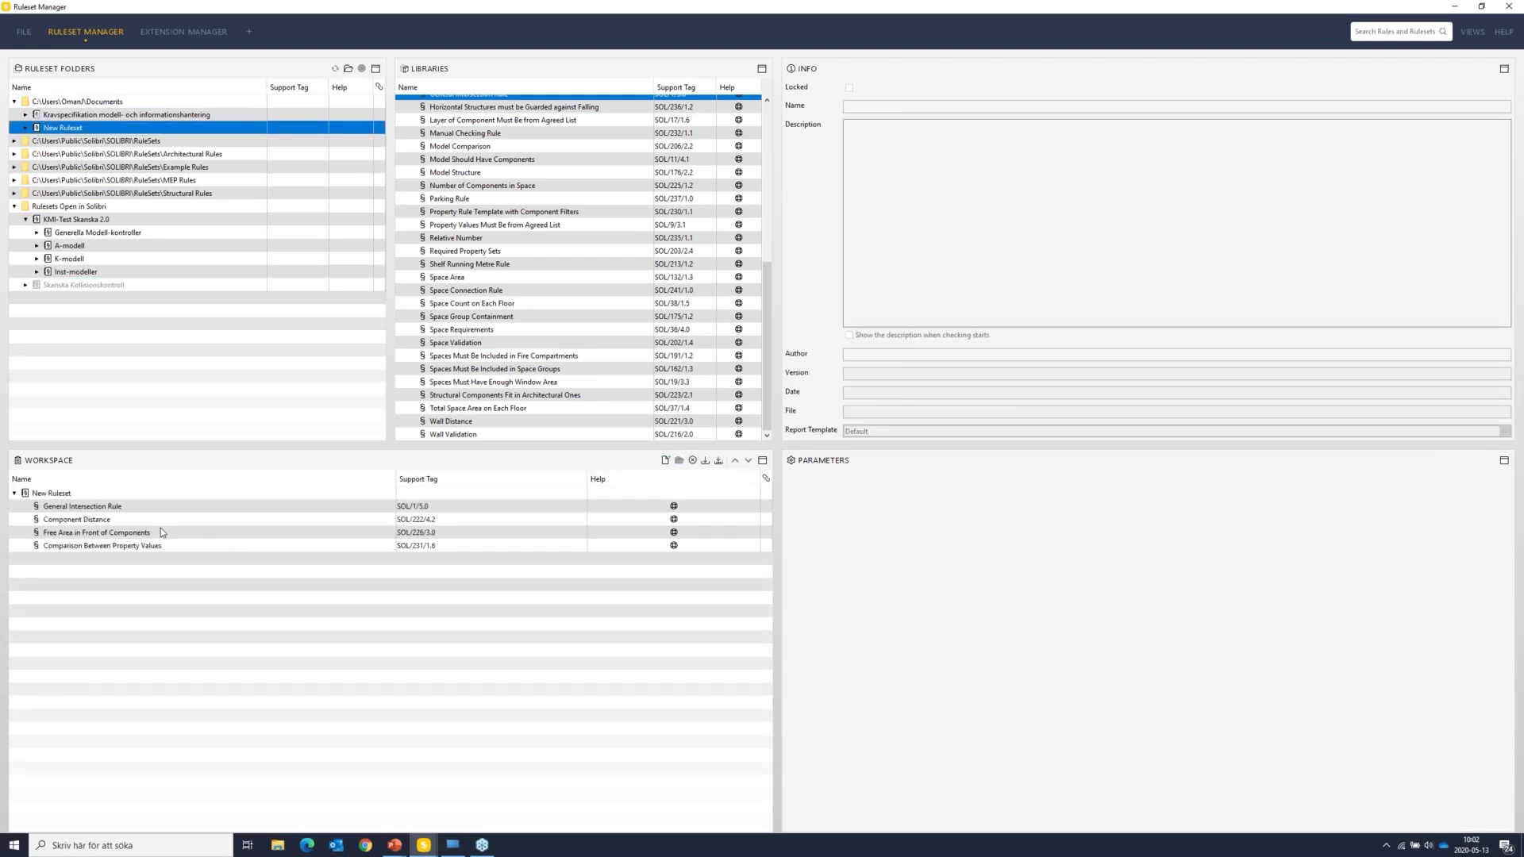
Step: Examine the checked components and free area dimensions of the rule Free Area in Front of Components
{"action": "left_click", "coordinate": [190, 530]}
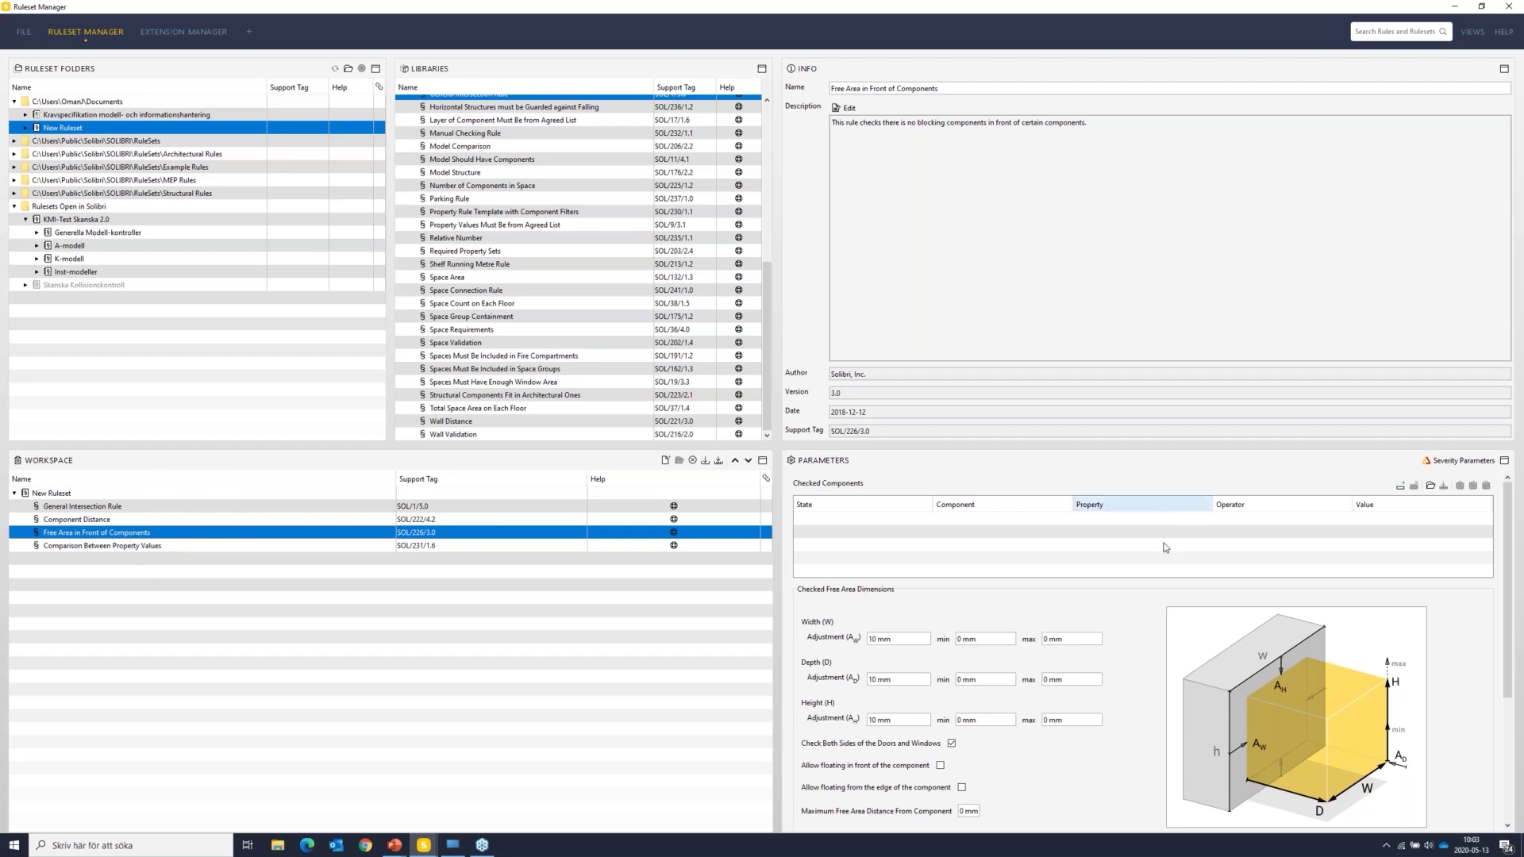
{"action": "scroll", "coordinate": [1161, 597], "scroll_direction": "down", "scroll_amount": 2}
{"action": "scroll", "coordinate": [965, 516], "scroll_direction": "up", "scroll_amount": 2}
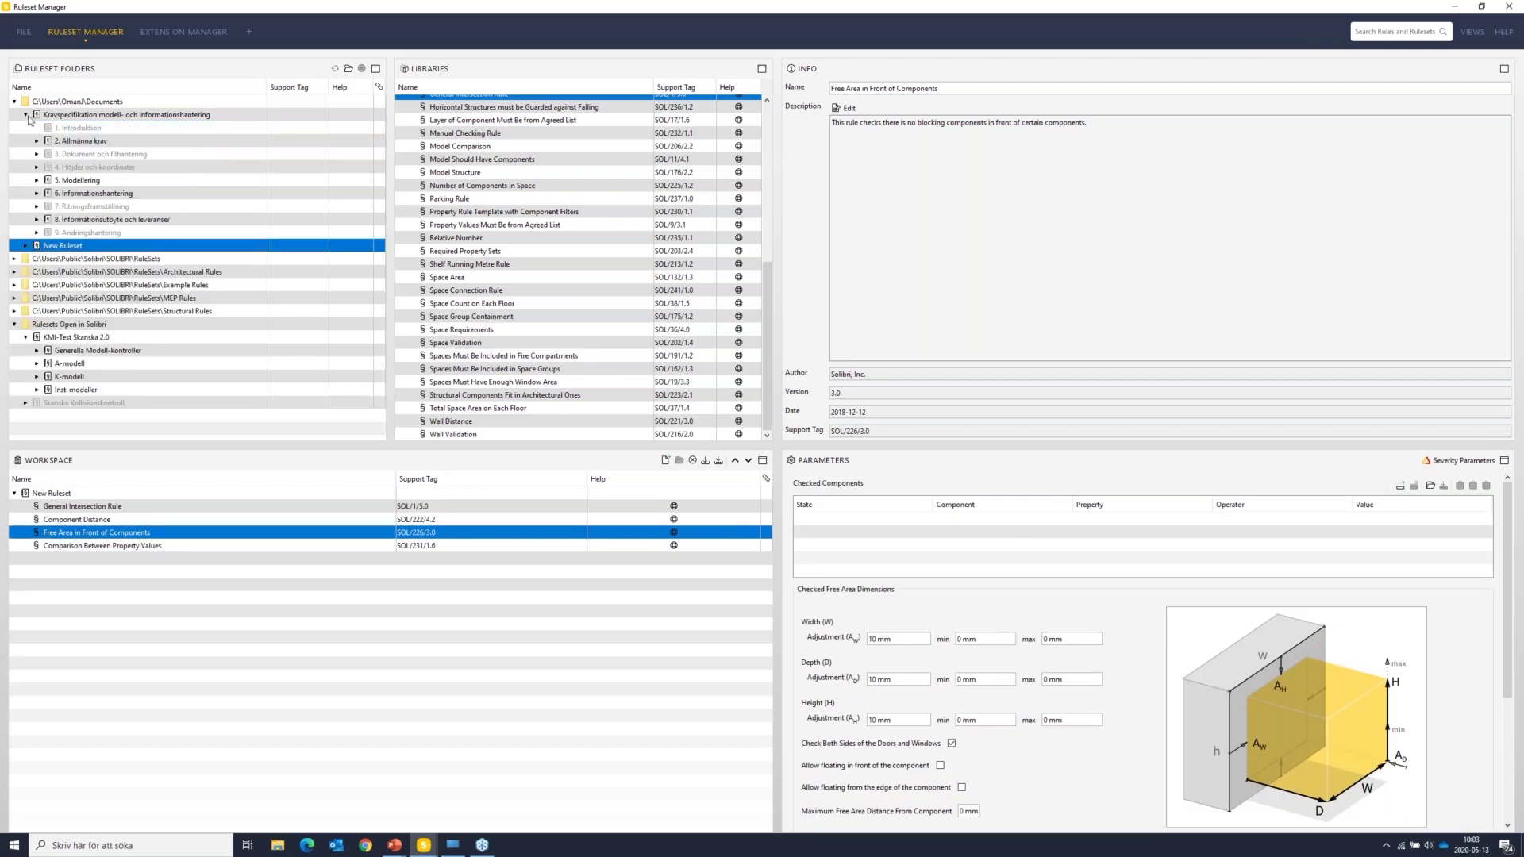
Step: Replace New Ruleset with Skanska Kollisionskontroll in the workspace and examine the filter and free area dimensions of "Fri yta fönster"
{"action": "left_click", "coordinate": [54, 285]}
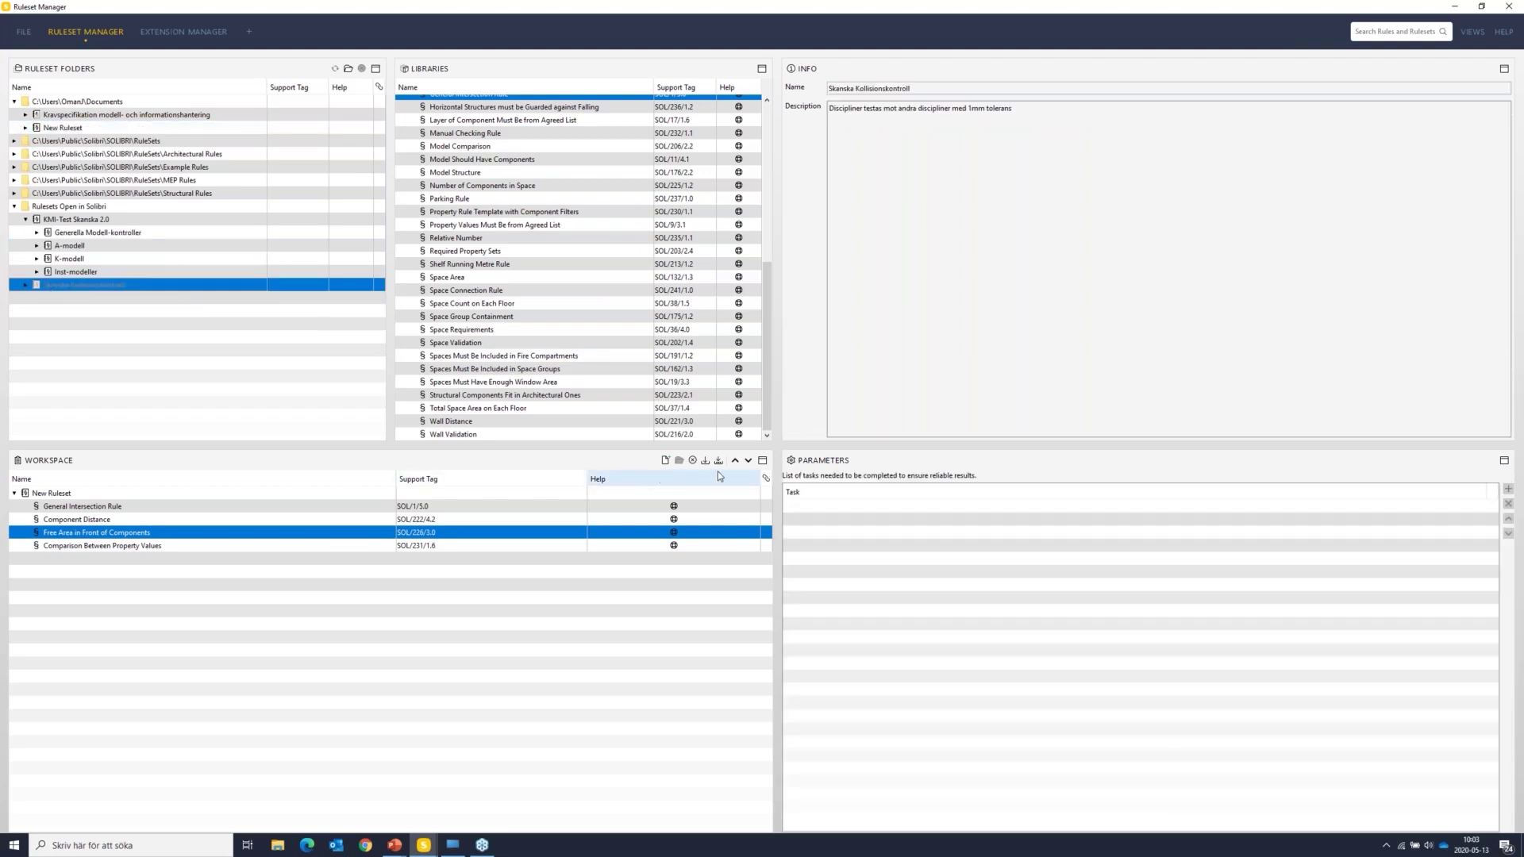
{"action": "left_click", "coordinate": [692, 461]}
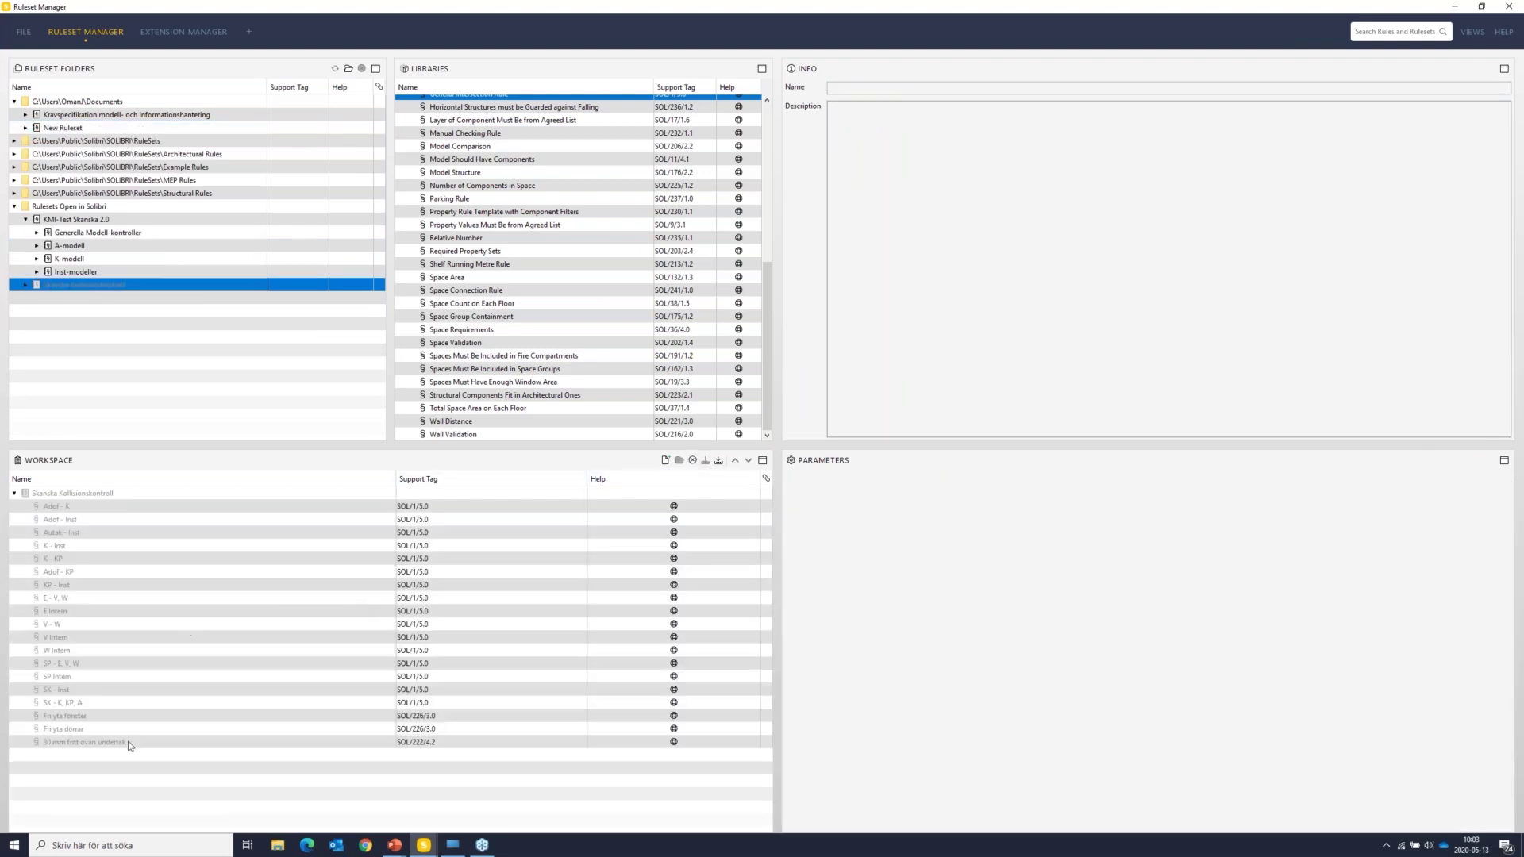
{"action": "left_click", "coordinate": [79, 716]}
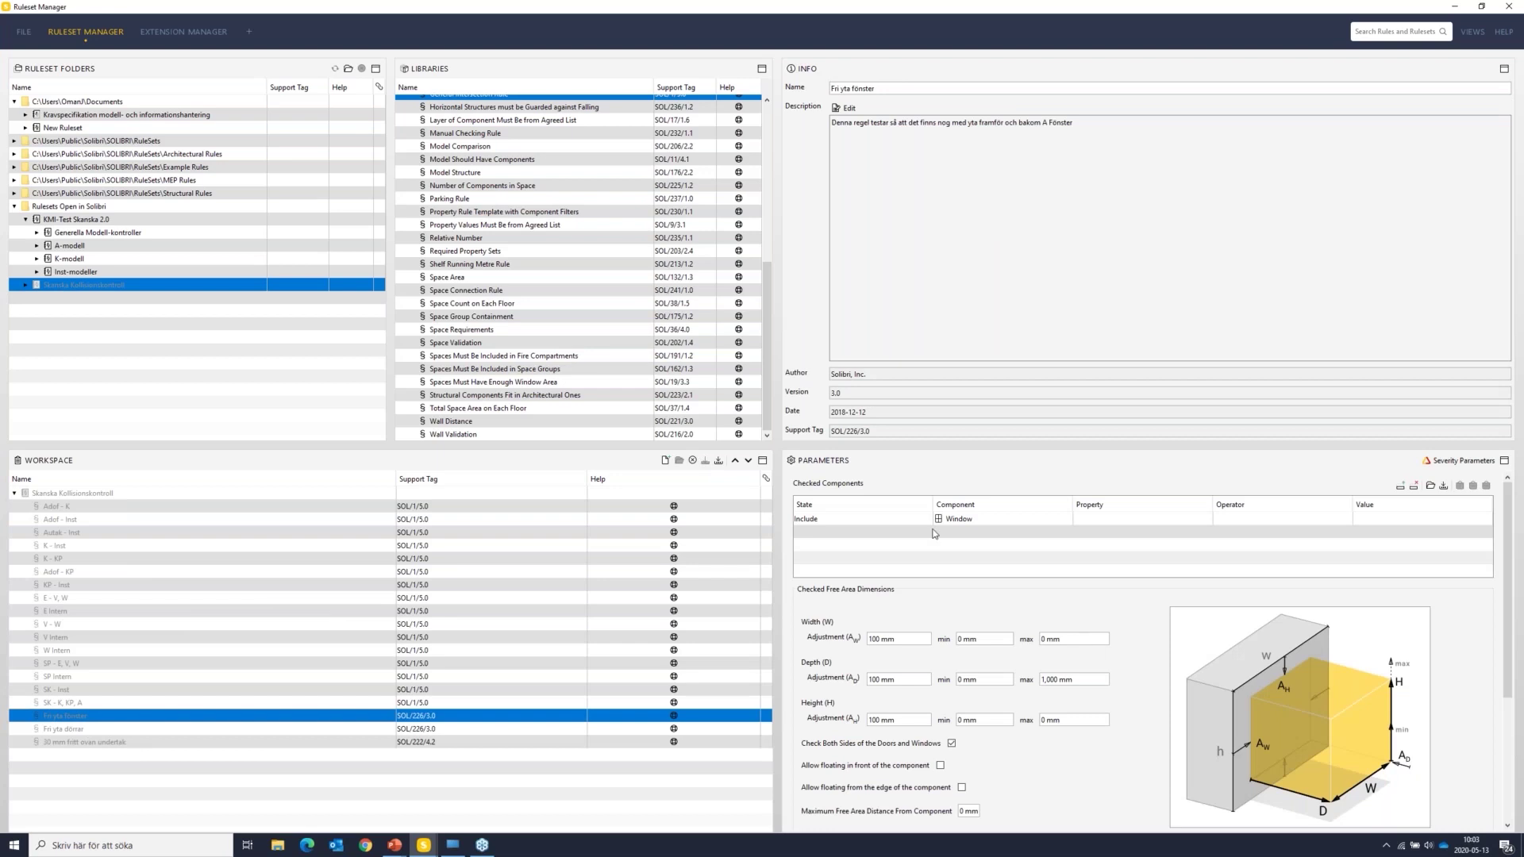
{"action": "left_click", "coordinate": [973, 521]}
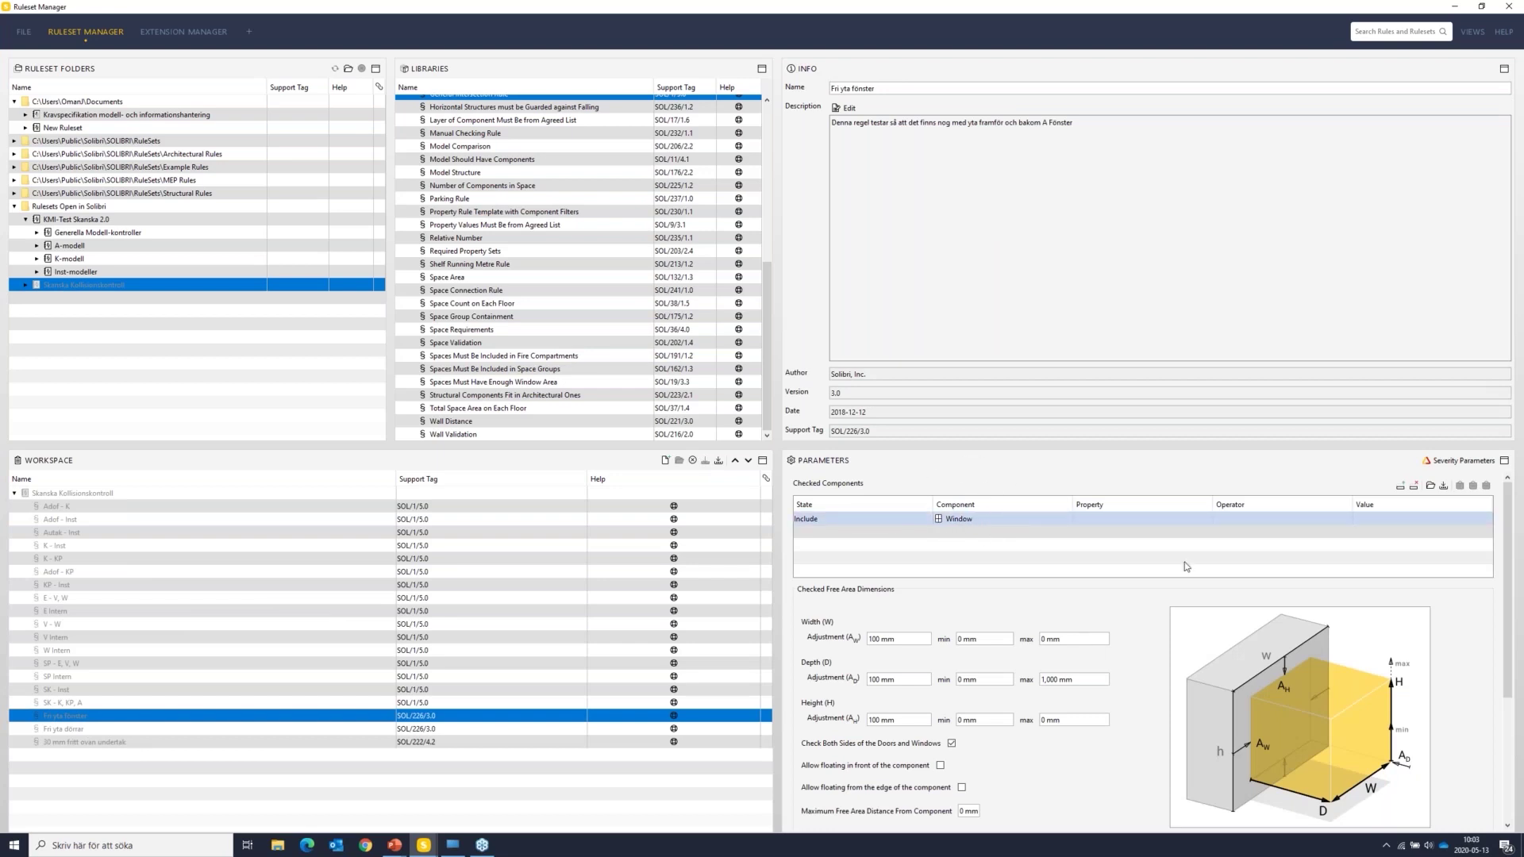
{"action": "scroll", "coordinate": [1317, 587], "scroll_direction": "down", "scroll_amount": 3}
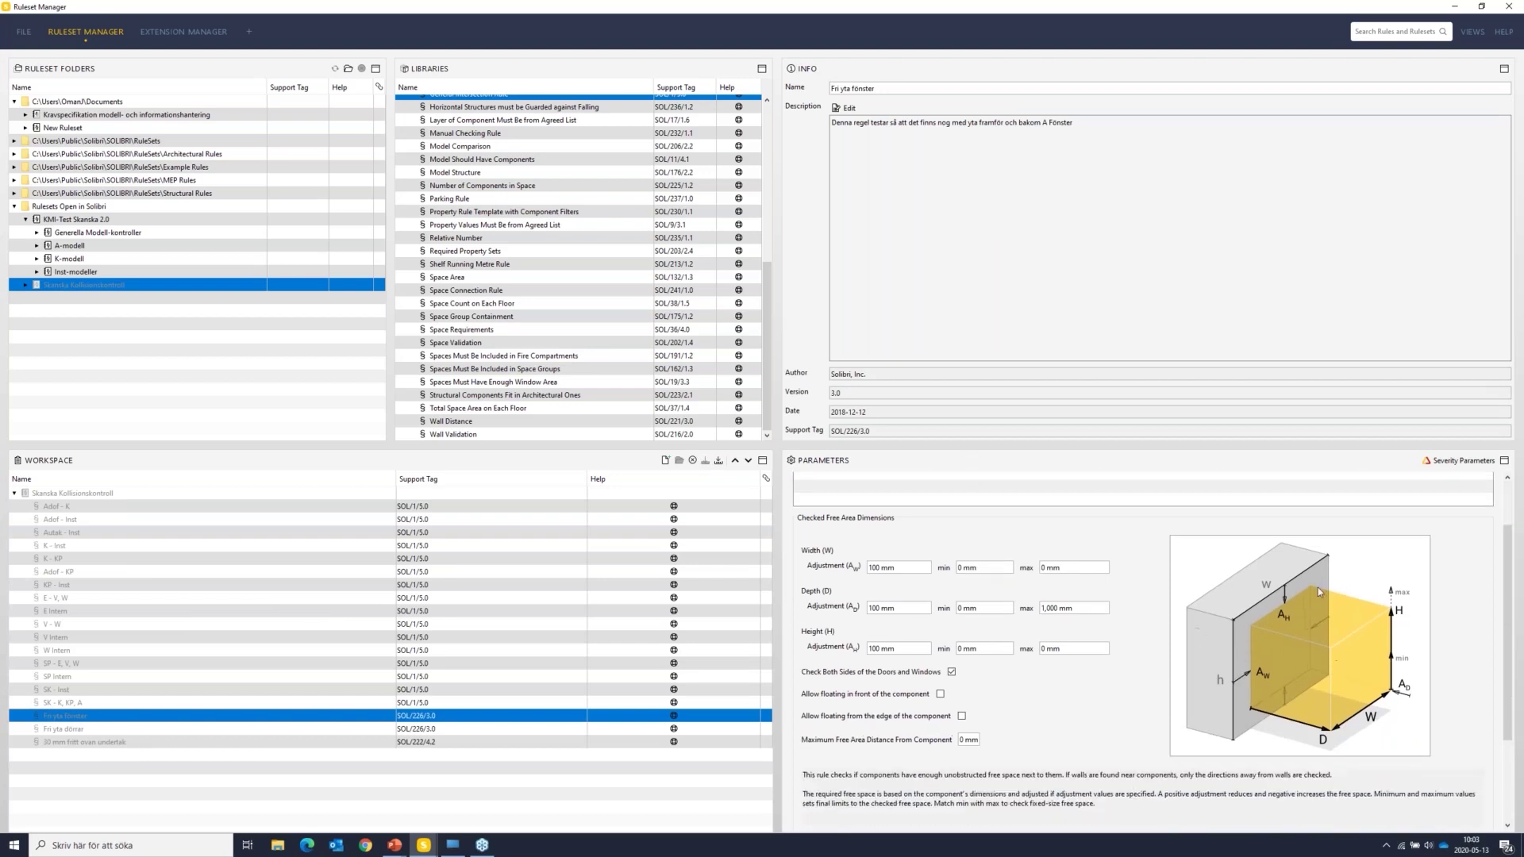
{"action": "left_click", "coordinate": [1326, 652]}
Step: Examine the checked door components and free area dimensions of the rule "Fri yta dörrar"
{"action": "left_click", "coordinate": [130, 730]}
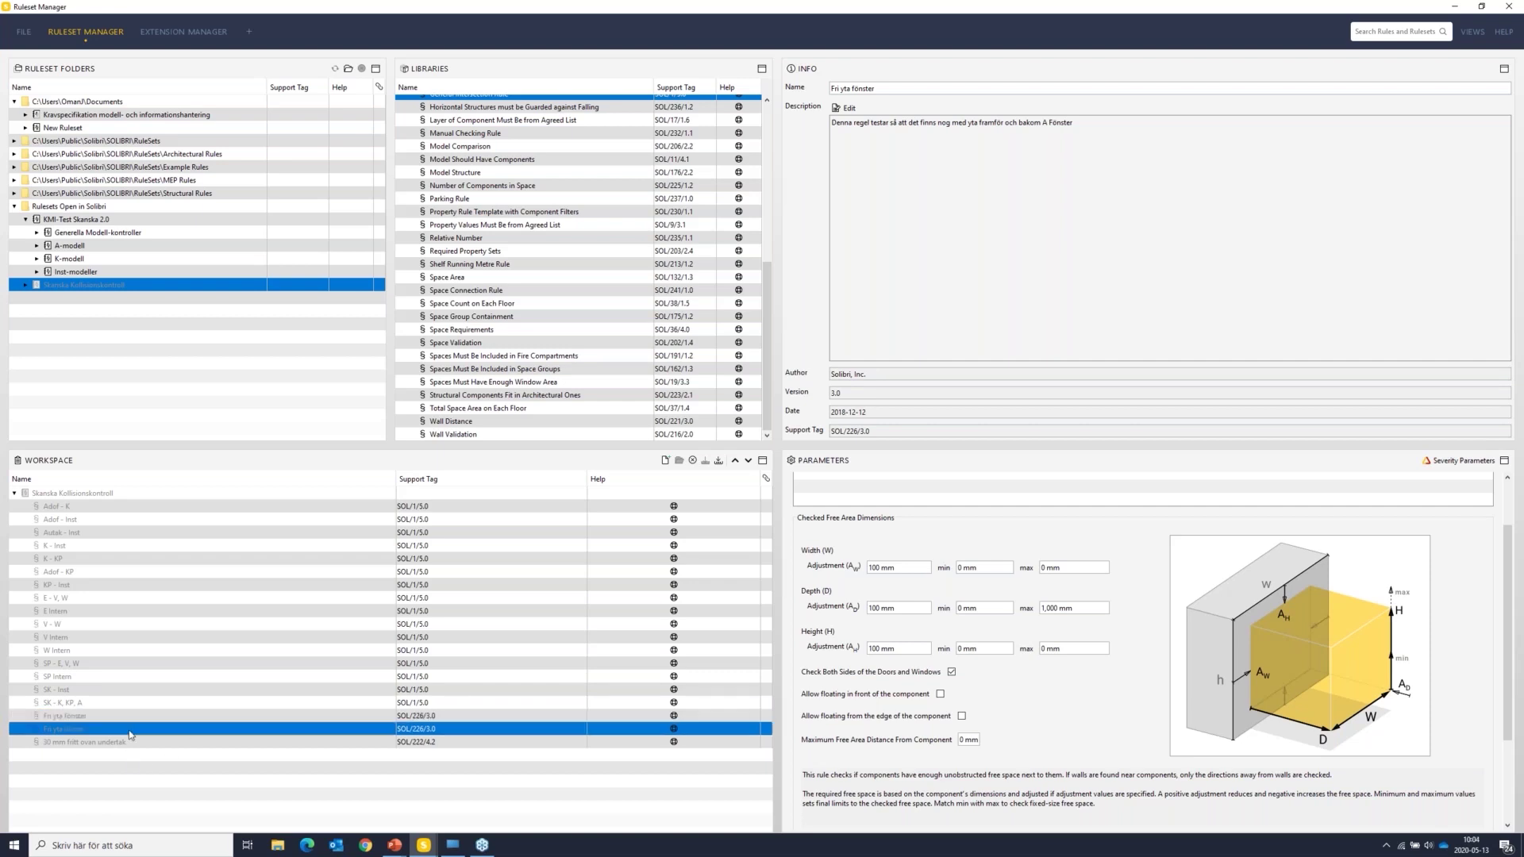
{"action": "left_click", "coordinate": [1006, 524]}
{"action": "double_click", "coordinate": [1001, 524]}
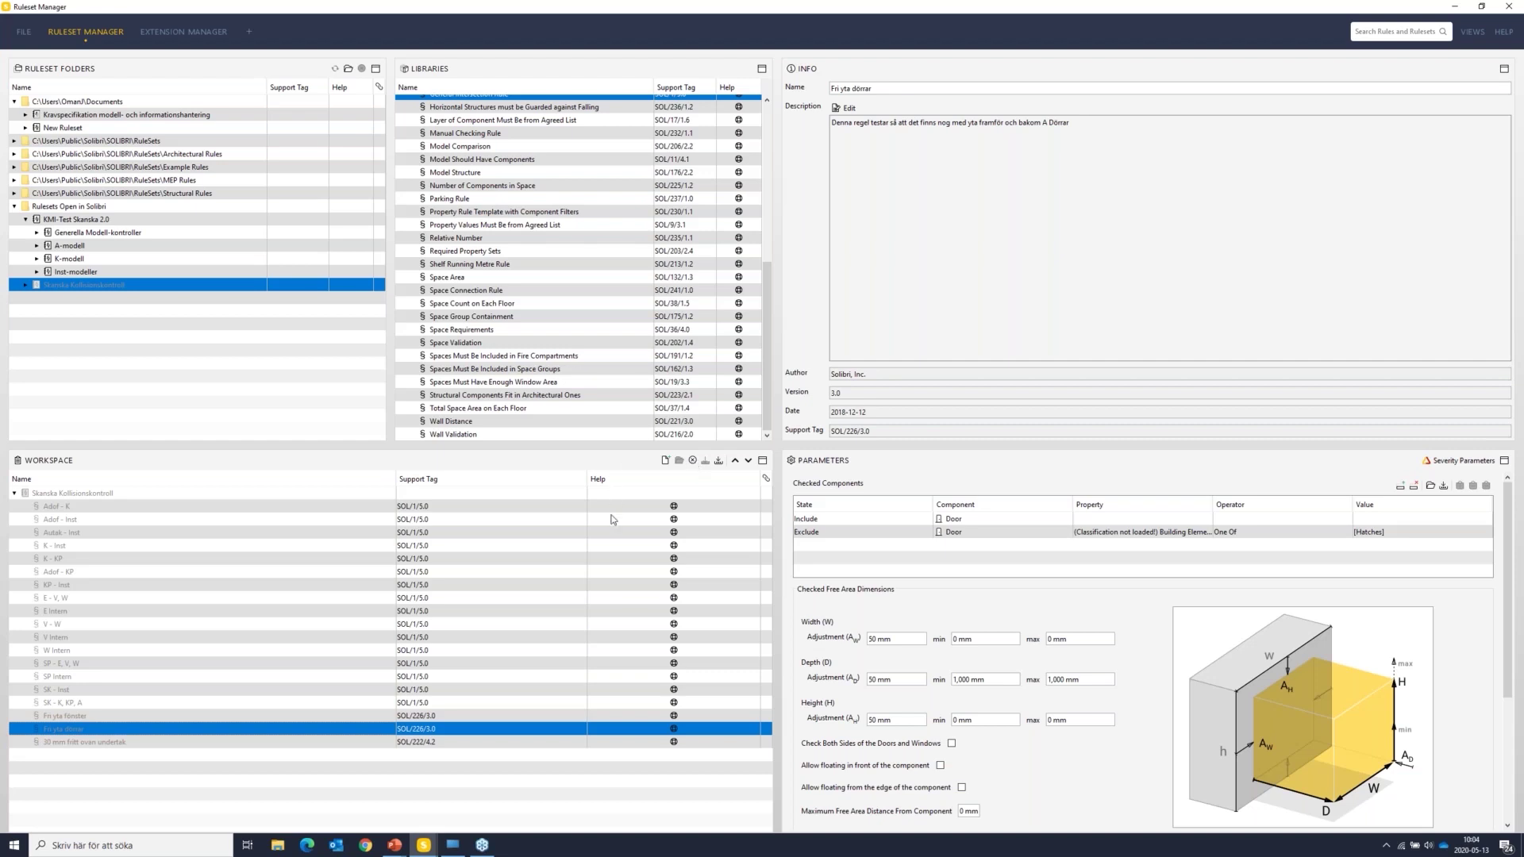
Step: Close Skanska Kollisionskontroll, reopen New Ruleset in the workspace and review the parameters of Free Area in Front of Components
{"action": "left_click", "coordinate": [692, 460]}
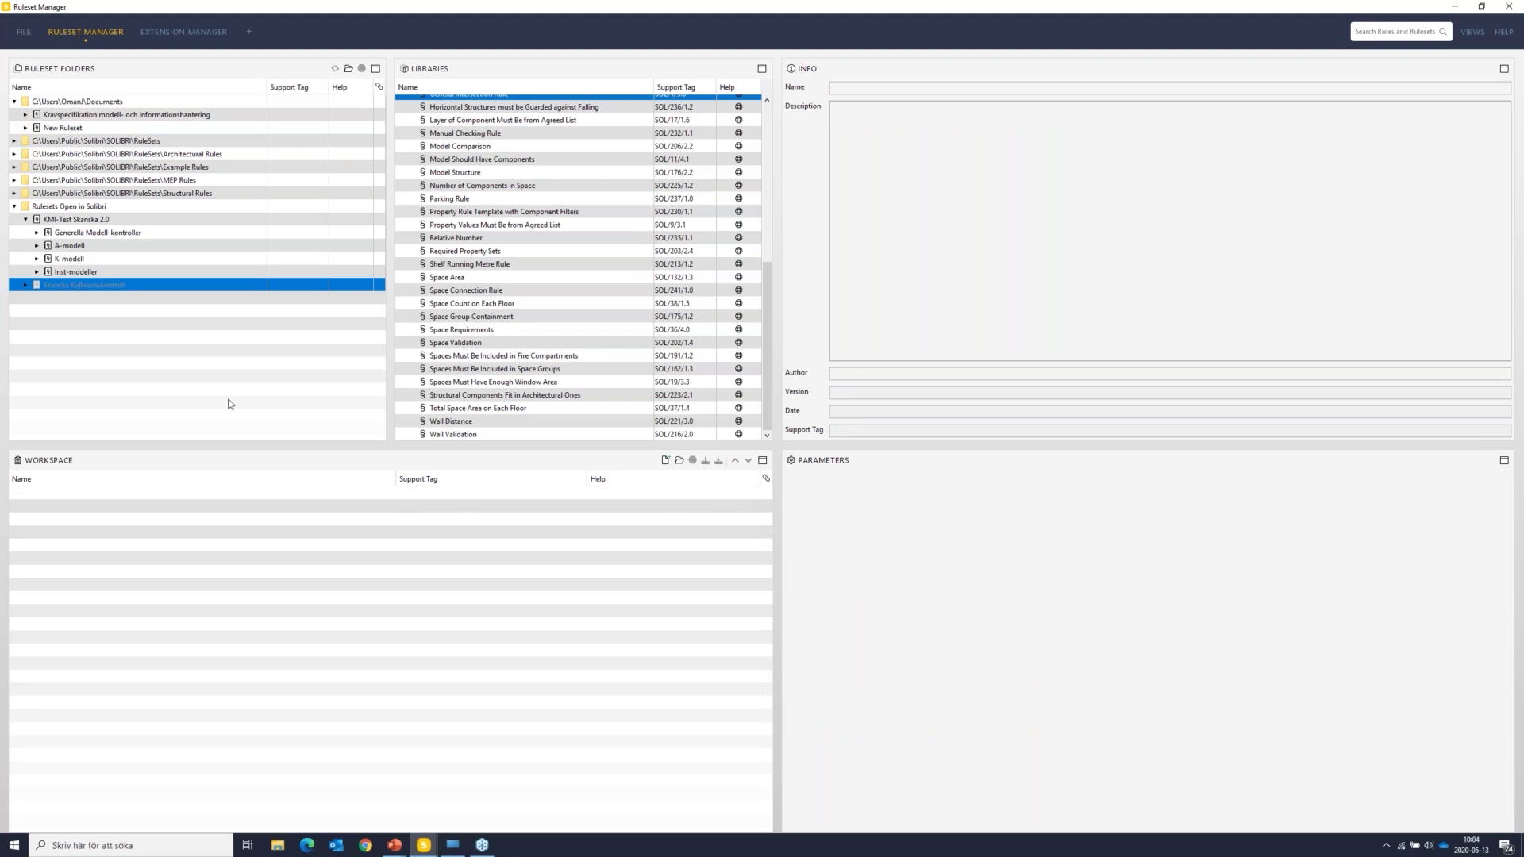
{"action": "left_click", "coordinate": [60, 129]}
{"action": "left_click", "coordinate": [679, 460]}
{"action": "left_click", "coordinate": [212, 534]}
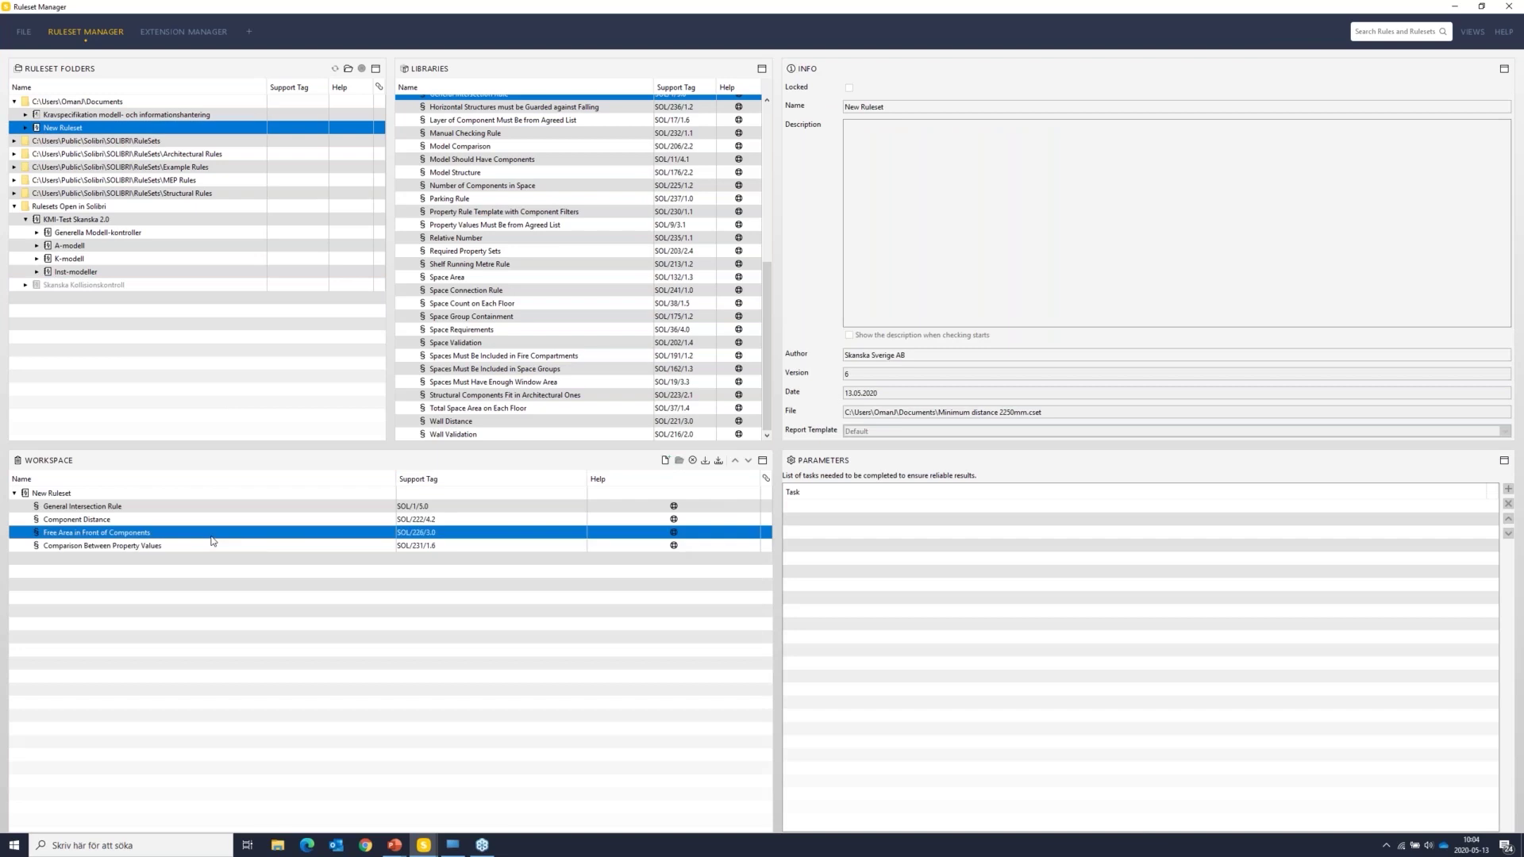
{"action": "scroll", "coordinate": [1227, 667], "scroll_direction": "down", "scroll_amount": 3}
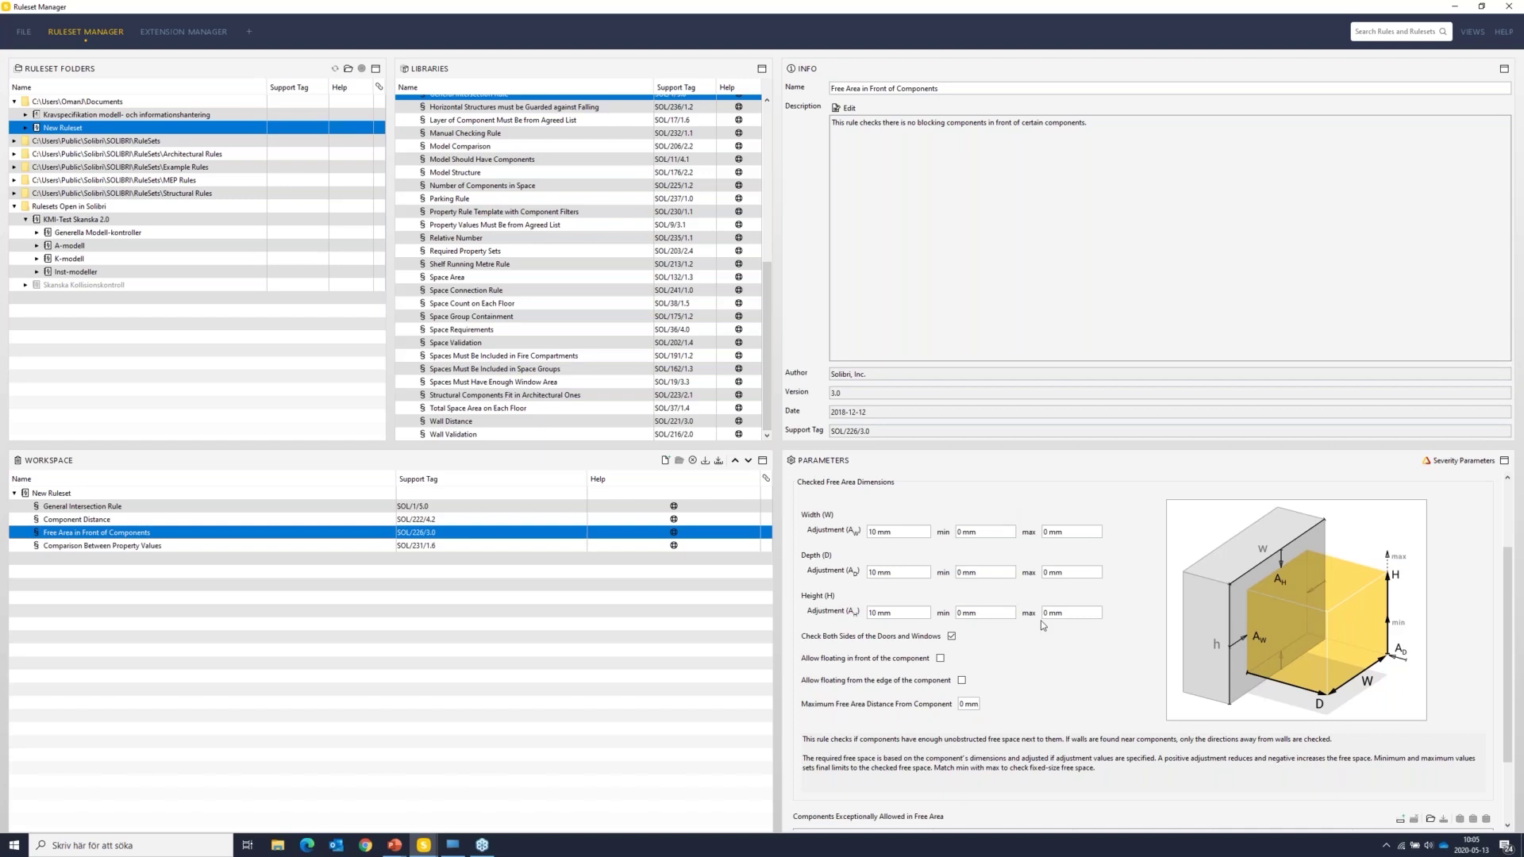
{"action": "scroll", "coordinate": [1041, 621], "scroll_direction": "up", "scroll_amount": 3}
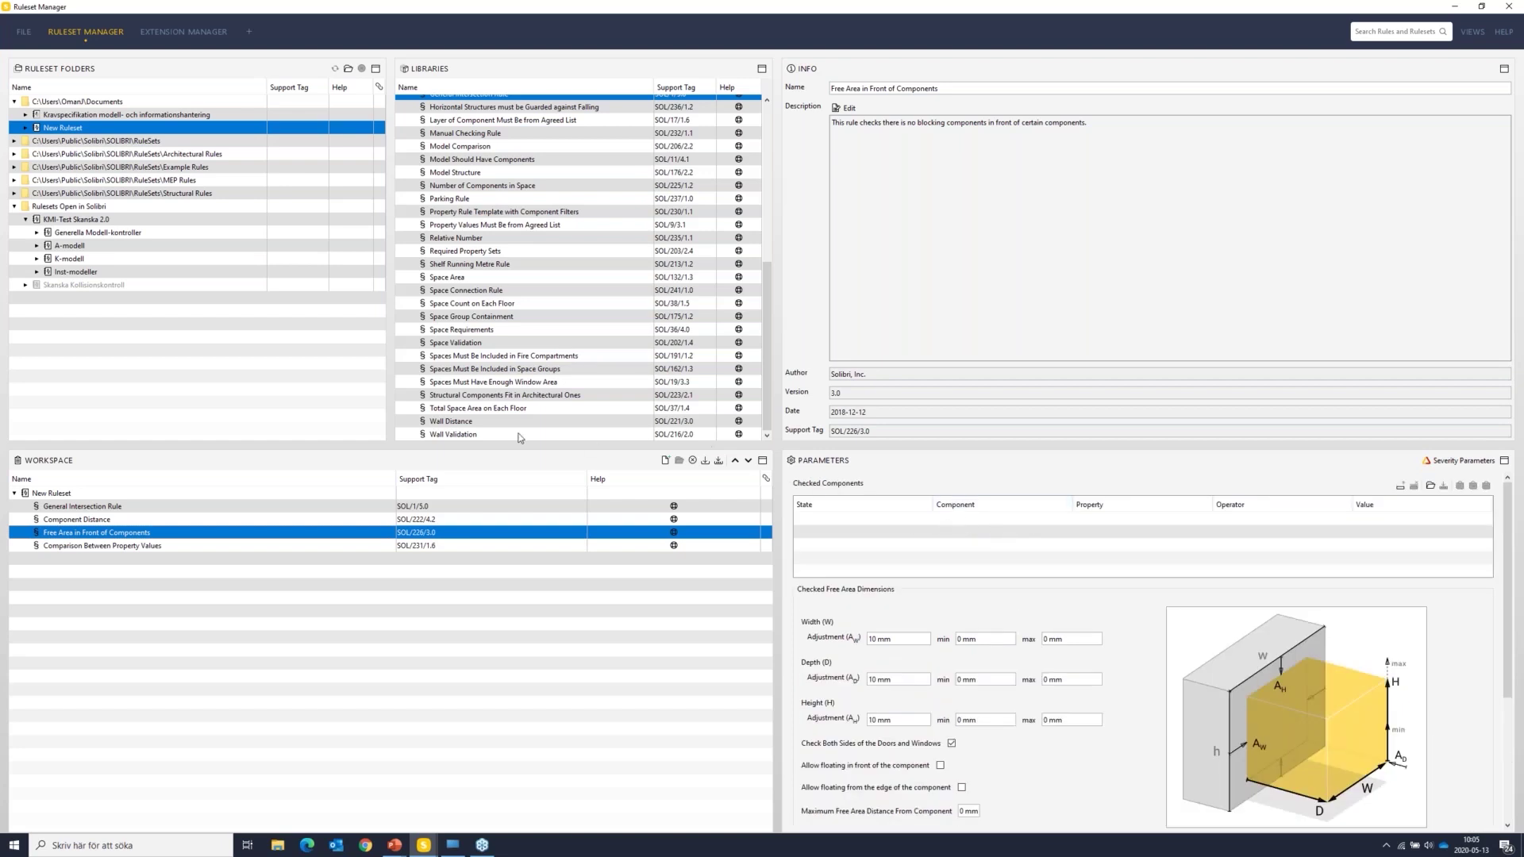
Step: Switch to the Solibri Office model view and show only the ventilation model V-57-V-001
{"action": "left_click", "coordinate": [24, 32]}
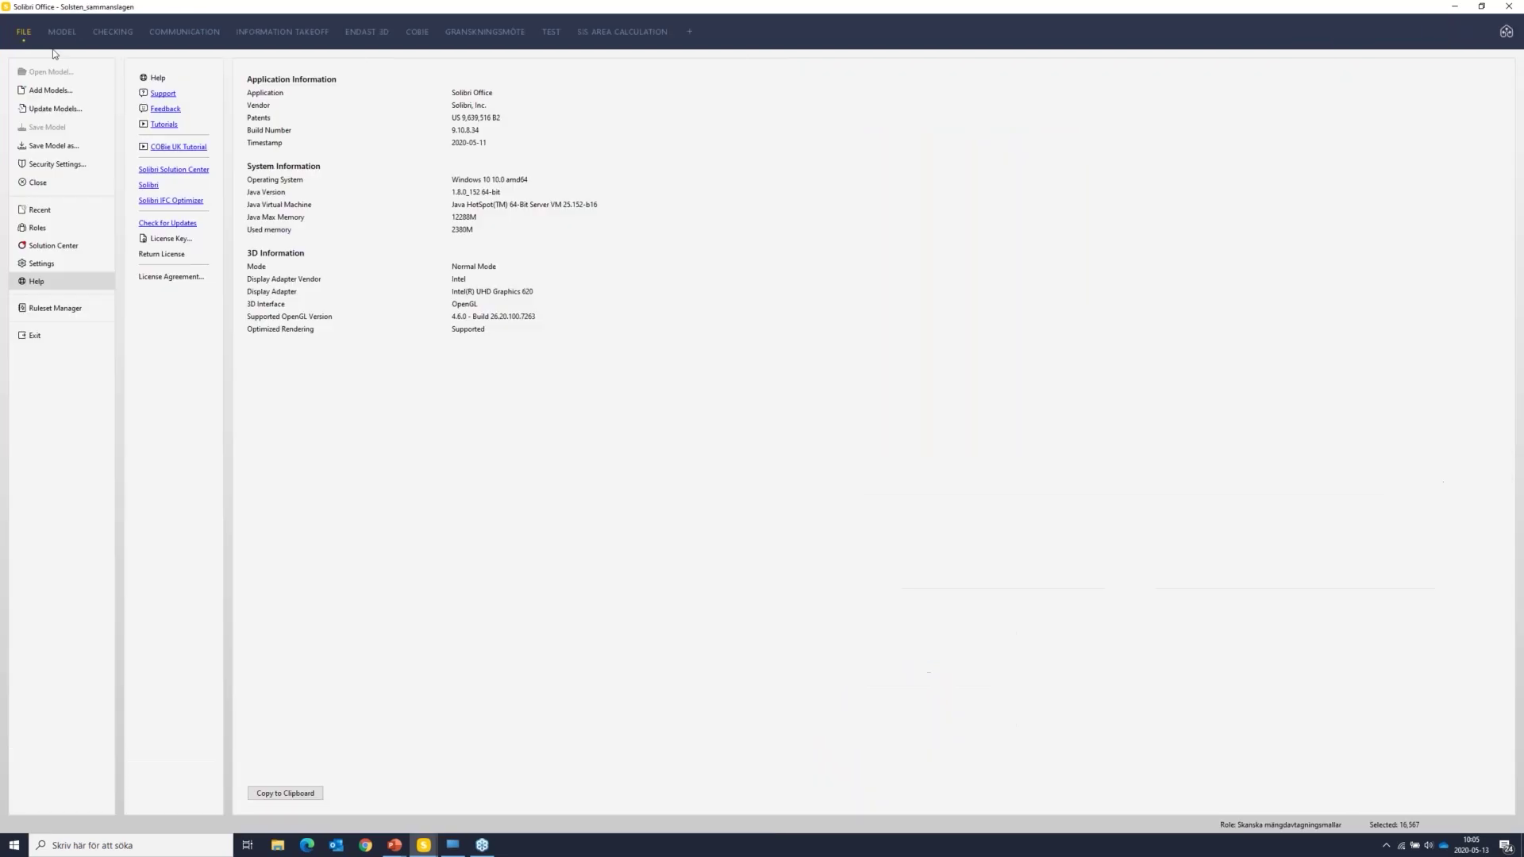
{"action": "left_click", "coordinate": [62, 32]}
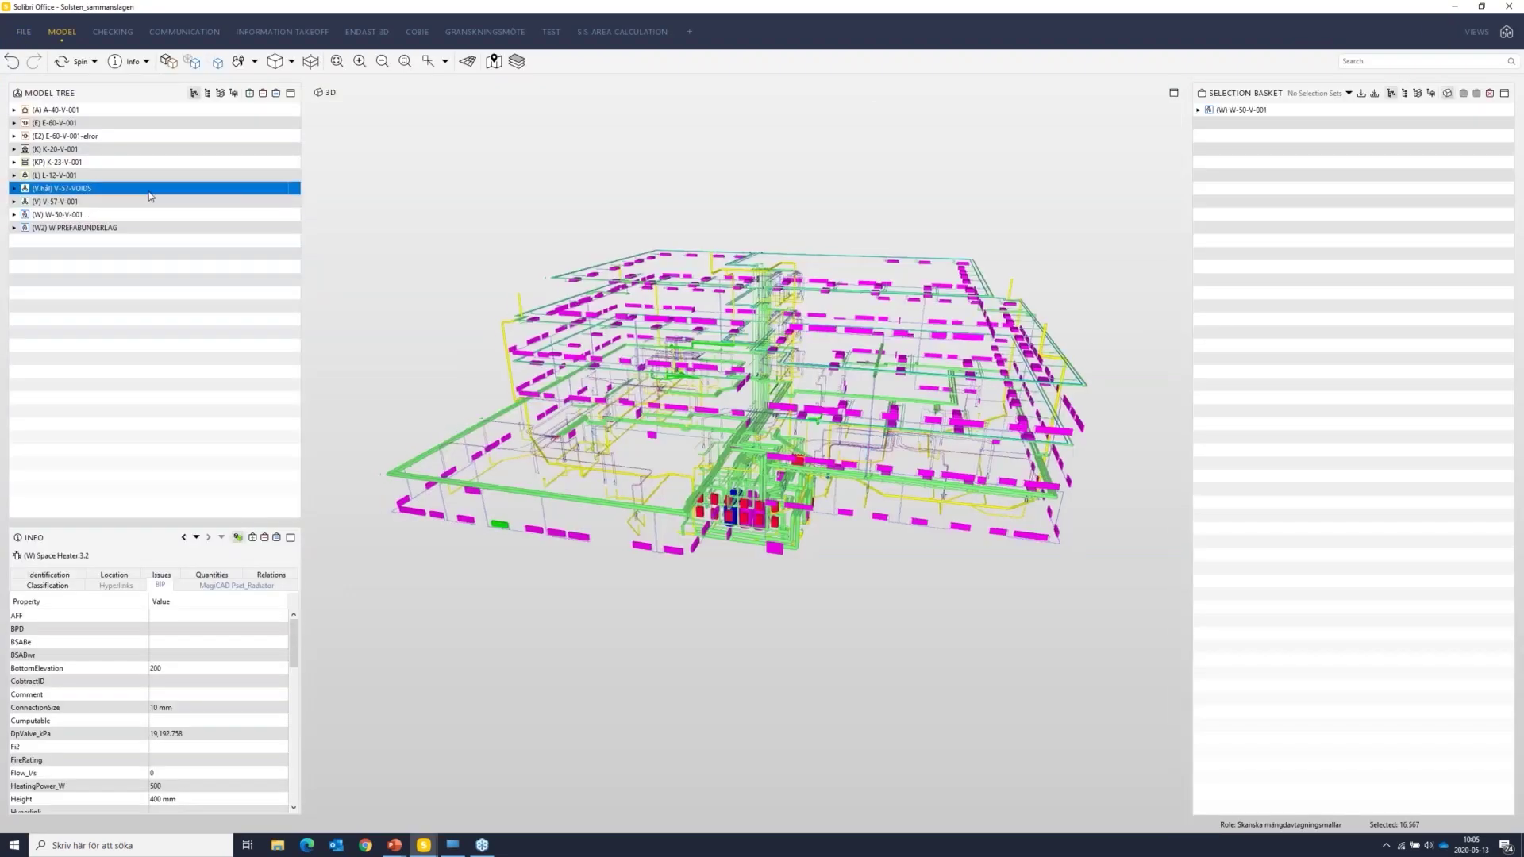
{"action": "left_click", "coordinate": [199, 202]}
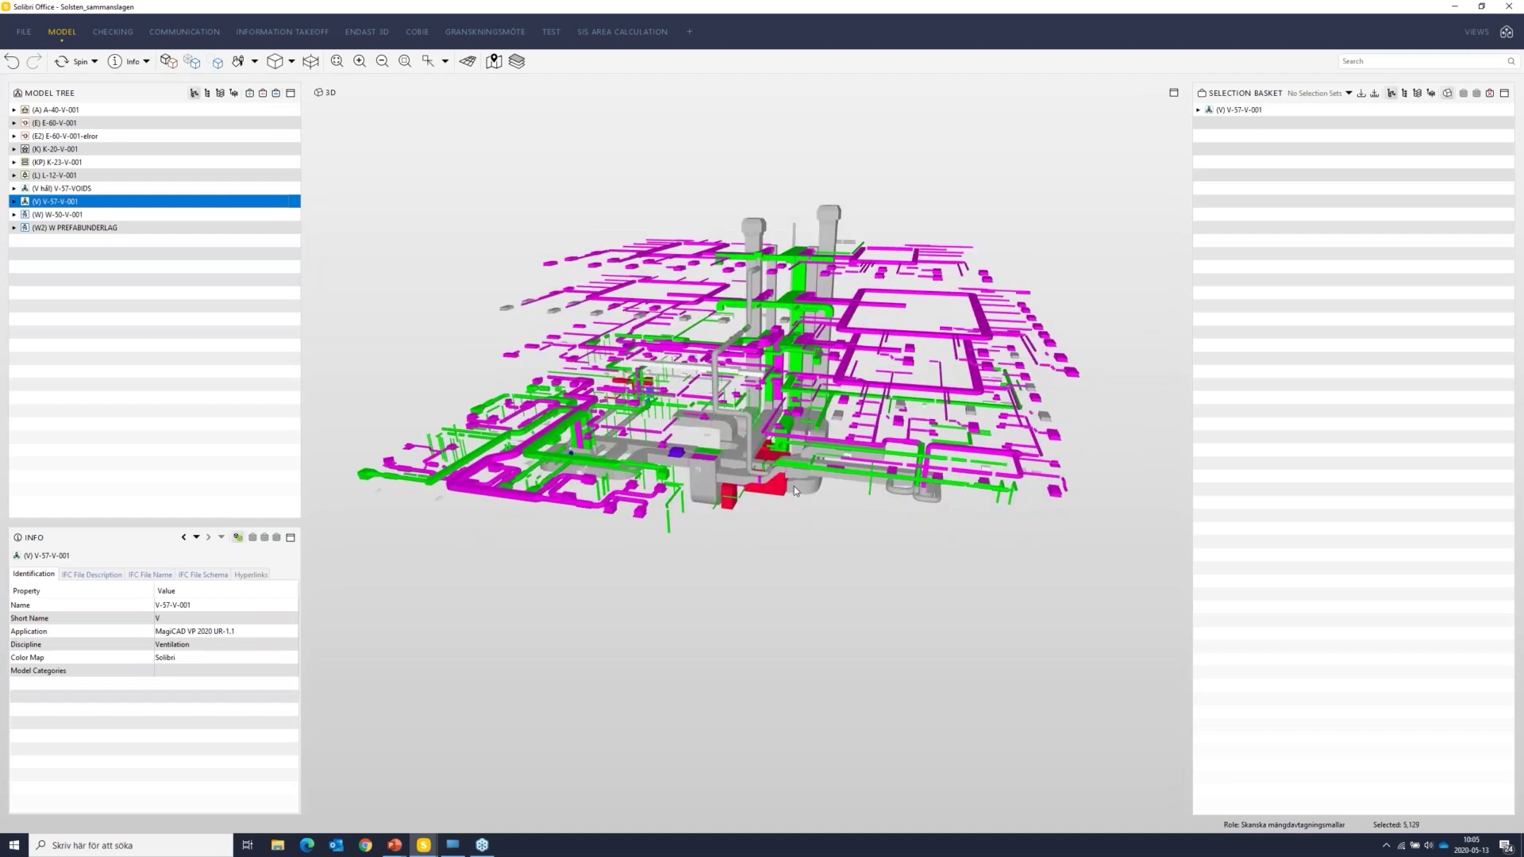
Step: Inspect the large ventilation unit in the 3D model and the space in front of its access panels
{"action": "scroll", "coordinate": [794, 486], "scroll_direction": "up", "scroll_amount": 10}
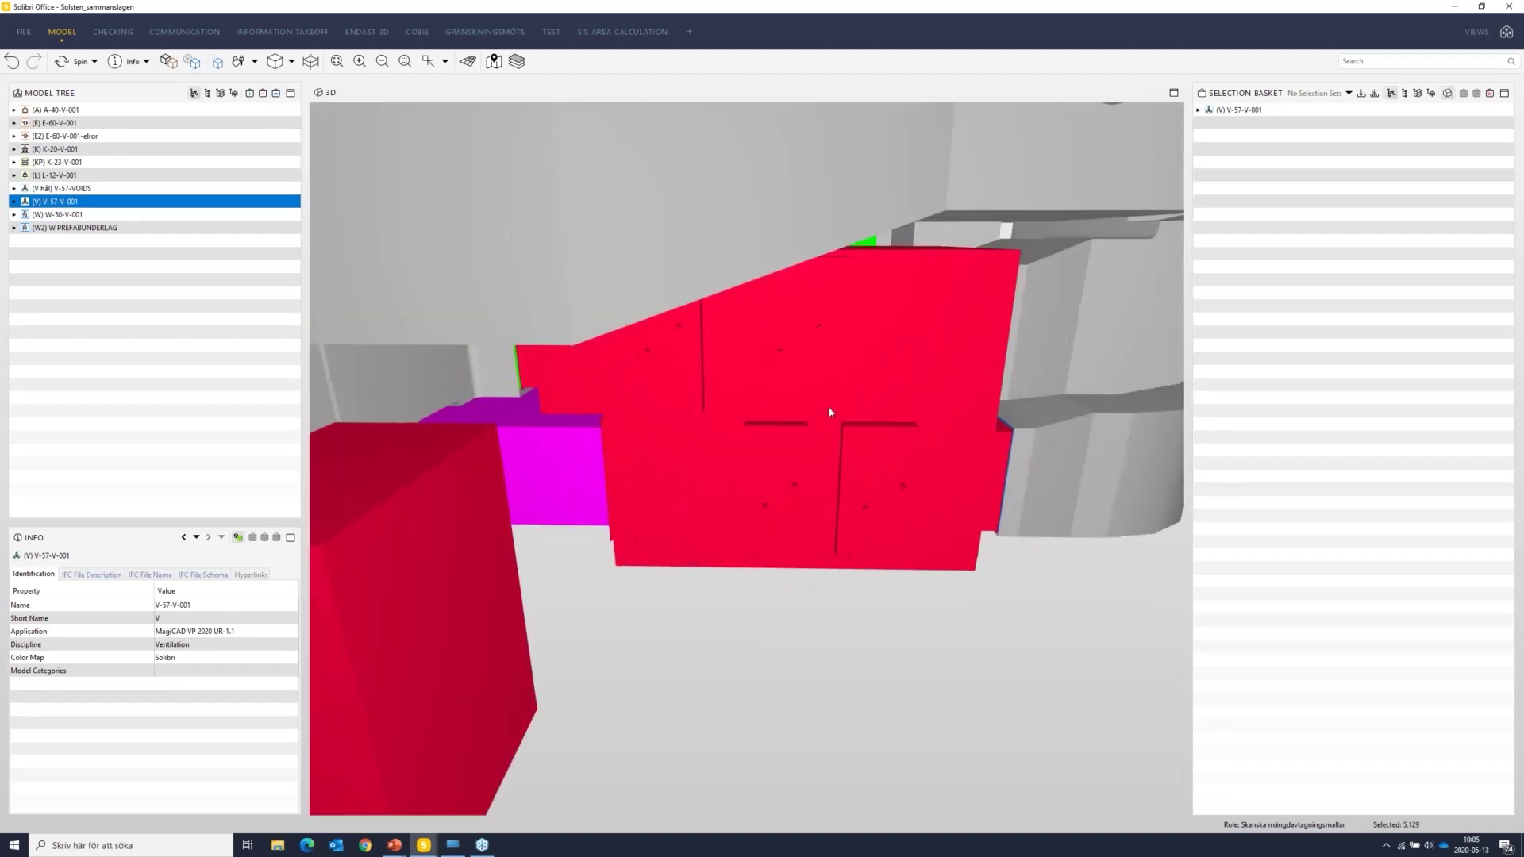
{"action": "scroll", "coordinate": [735, 398], "scroll_direction": "down", "scroll_amount": 5}
{"action": "left_click", "coordinate": [851, 458]}
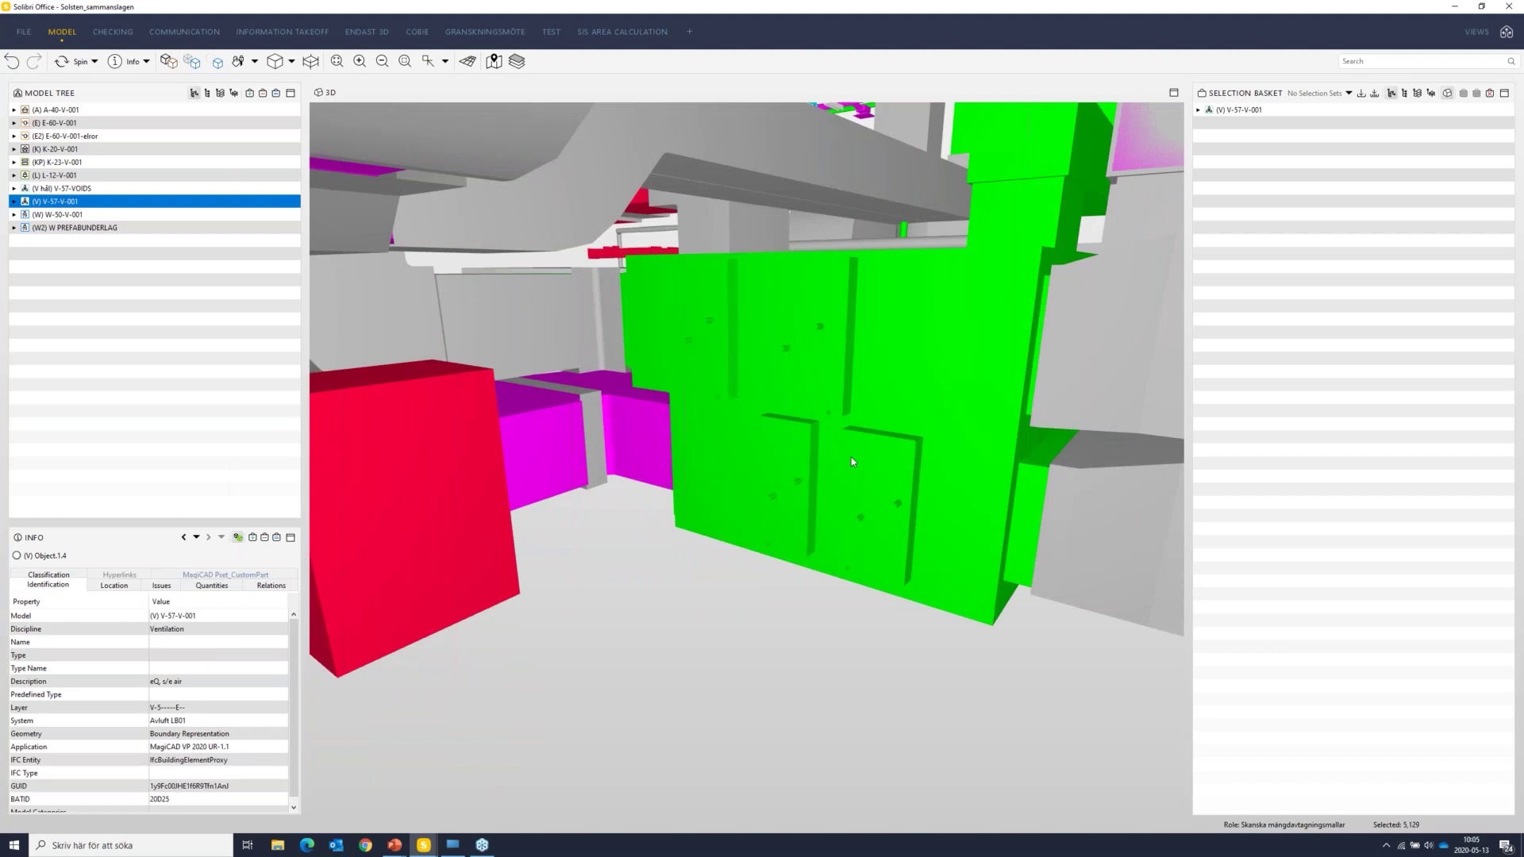
{"action": "scroll", "coordinate": [851, 457], "scroll_direction": "up", "scroll_amount": 5}
{"action": "mouse_move", "coordinate": [851, 457]}
{"action": "middle_mouse_down"}
{"action": "mouse_move", "coordinate": [669, 418]}
{"action": "mouse_move", "coordinate": [611, 445]}
{"action": "mouse_move", "coordinate": [593, 499]}
{"action": "middle_mouse_up"}
{"action": "left_click_drag", "start_coordinate": [592, 499], "coordinate": [783, 480]}
{"action": "scroll", "coordinate": [677, 364], "scroll_direction": "down", "scroll_amount": 5}
{"action": "scroll", "coordinate": [669, 424], "scroll_direction": "up", "scroll_amount": 5}
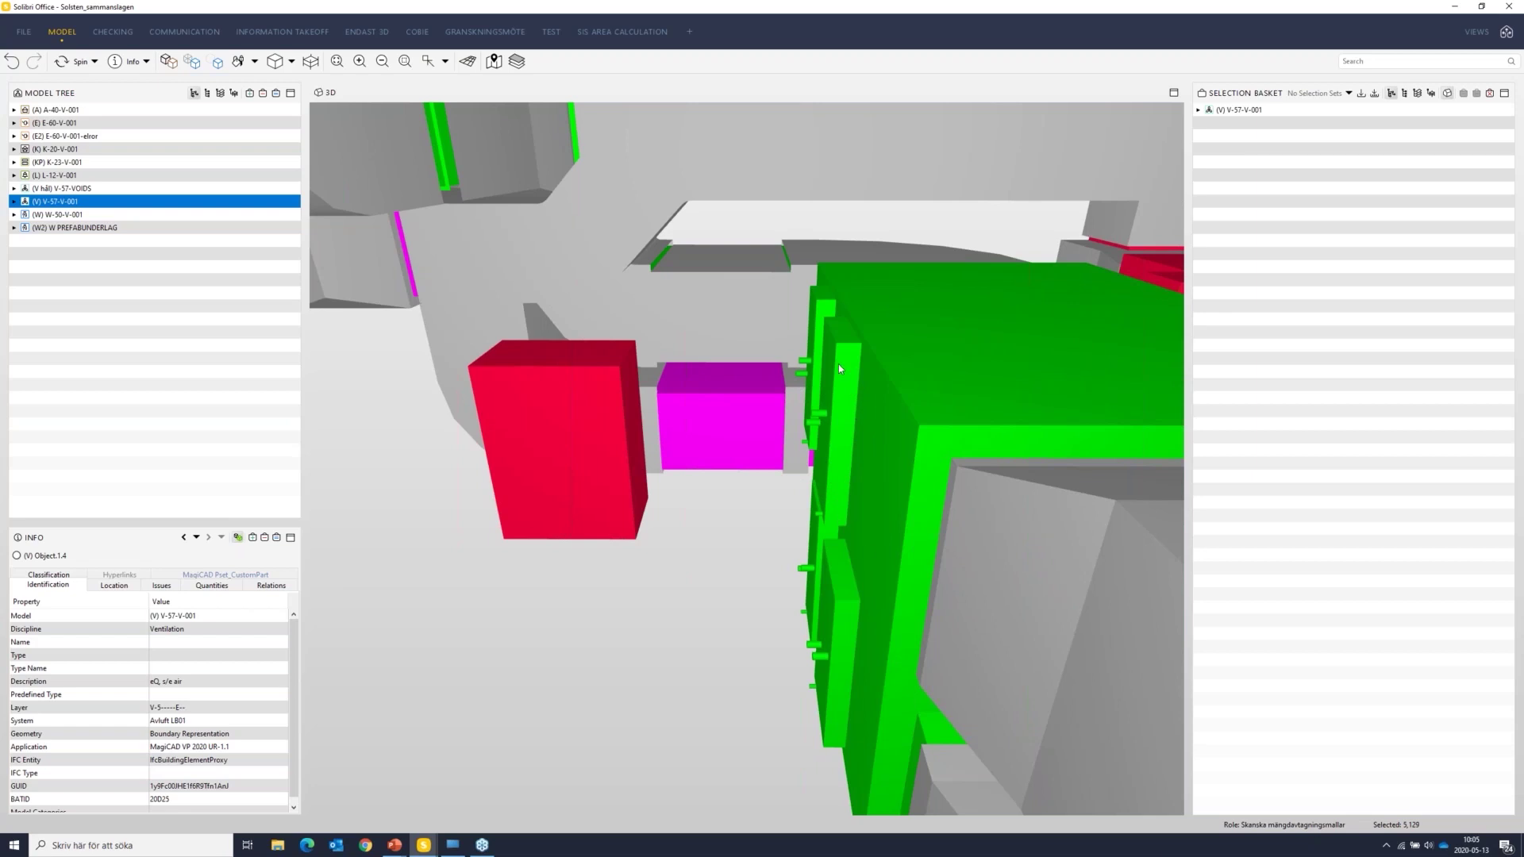
{"action": "left_click", "coordinate": [830, 469]}
Step: Return to Ruleset Manager and review the free area diagram of Free Area in Front of Components and the rule library
{"action": "left_click", "coordinate": [23, 32]}
{"action": "left_click", "coordinate": [48, 308]}
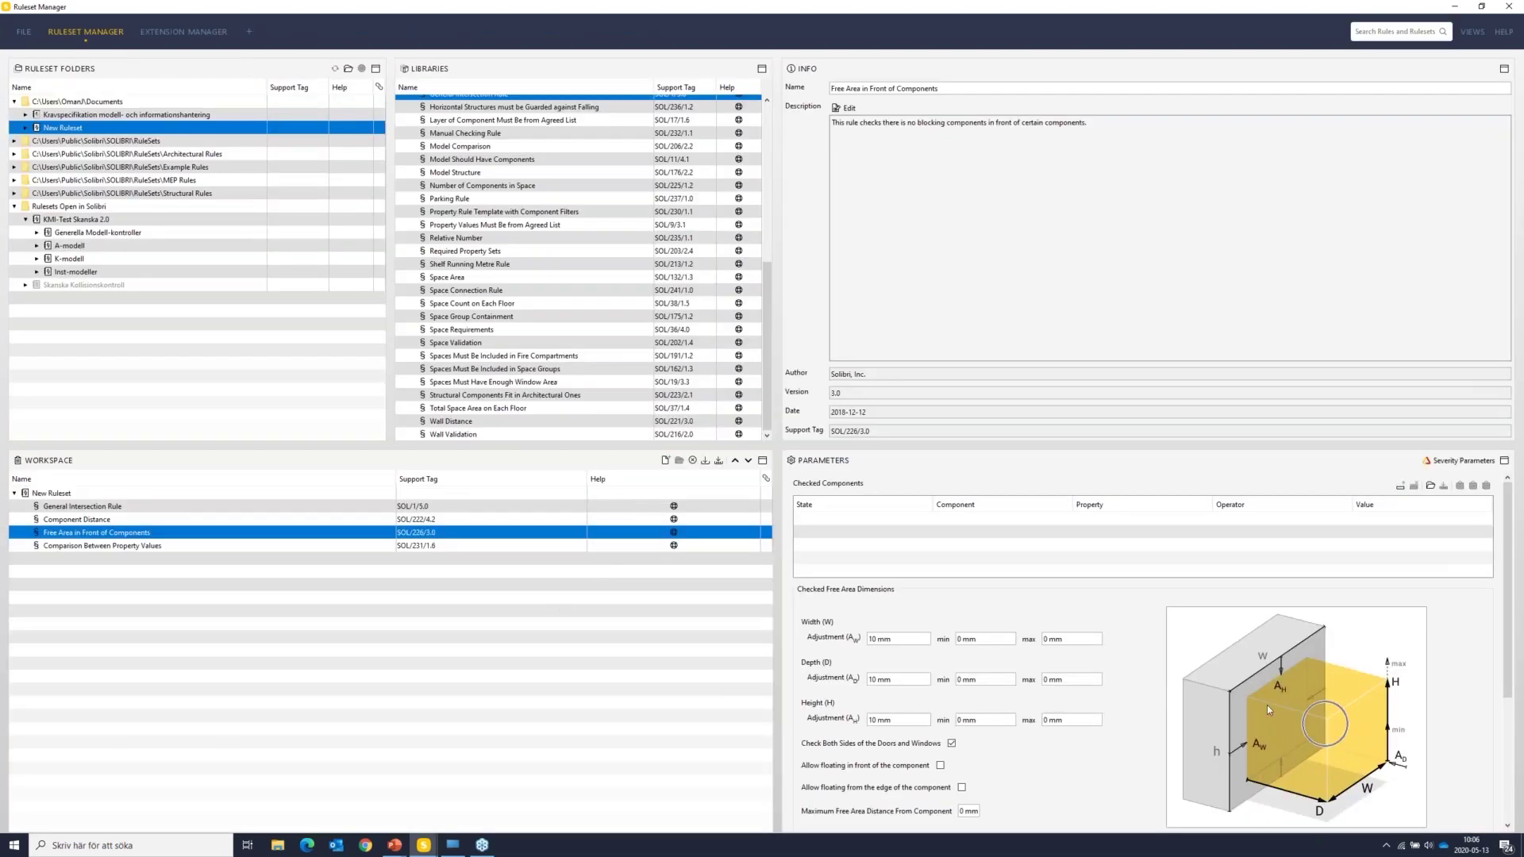
{"action": "scroll", "coordinate": [1266, 705], "scroll_direction": "down", "scroll_amount": 2}
{"action": "scroll", "coordinate": [1278, 635], "scroll_direction": "up", "scroll_amount": 2}
{"action": "left_click", "coordinate": [1241, 681]}
{"action": "scroll", "coordinate": [545, 311], "scroll_direction": "up", "scroll_amount": 8}
{"action": "scroll", "coordinate": [545, 310], "scroll_direction": "down", "scroll_amount": 5}
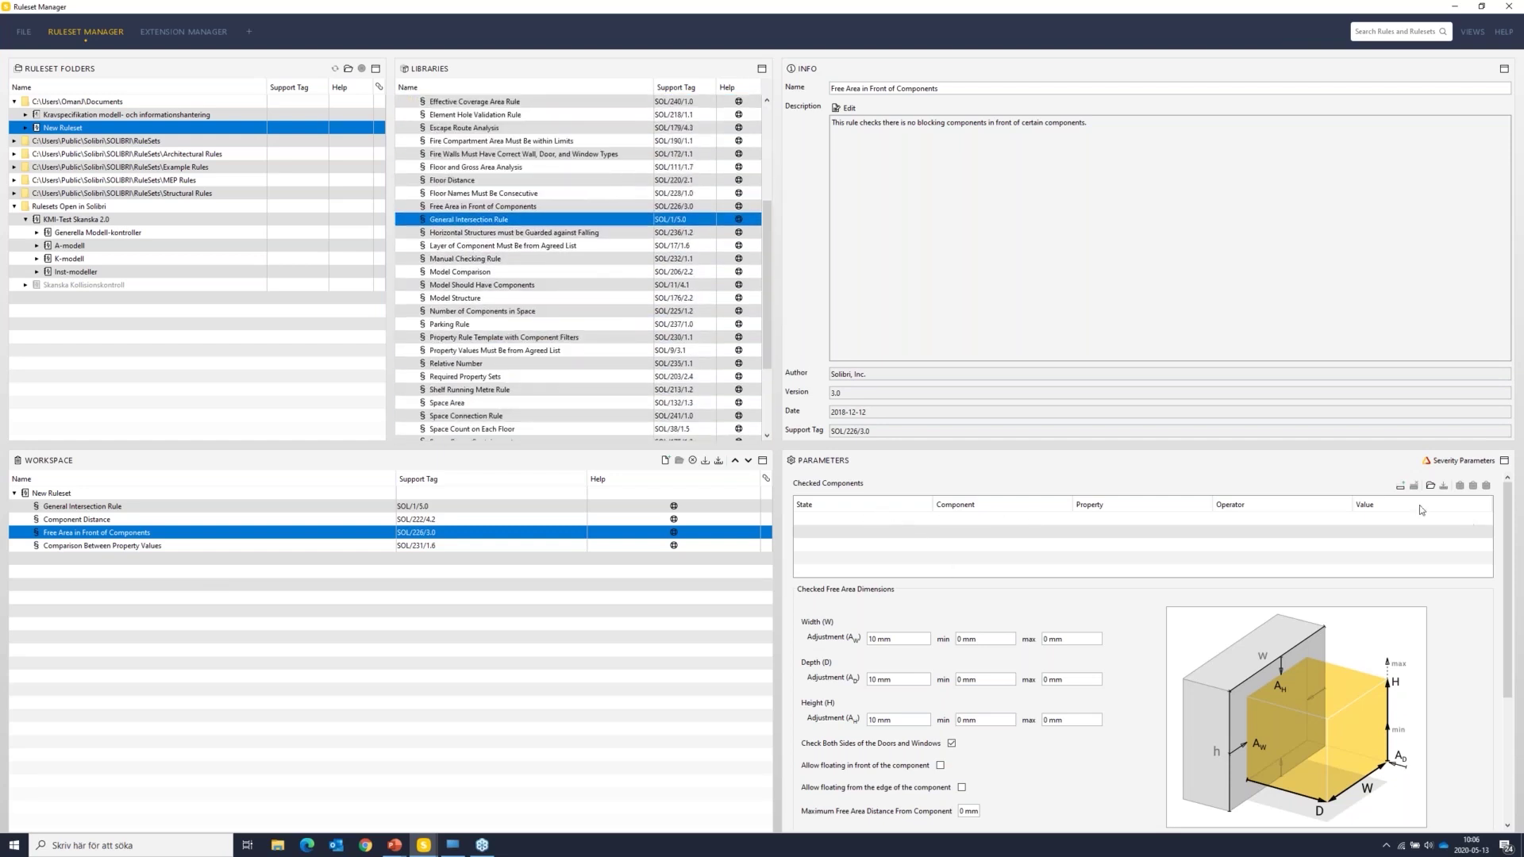
Step: Add an include row to the Checked Components of Free Area in Front of Components, with the Heat component type Boiler
{"action": "left_click", "coordinate": [1400, 485]}
{"action": "left_click", "coordinate": [1068, 524]}
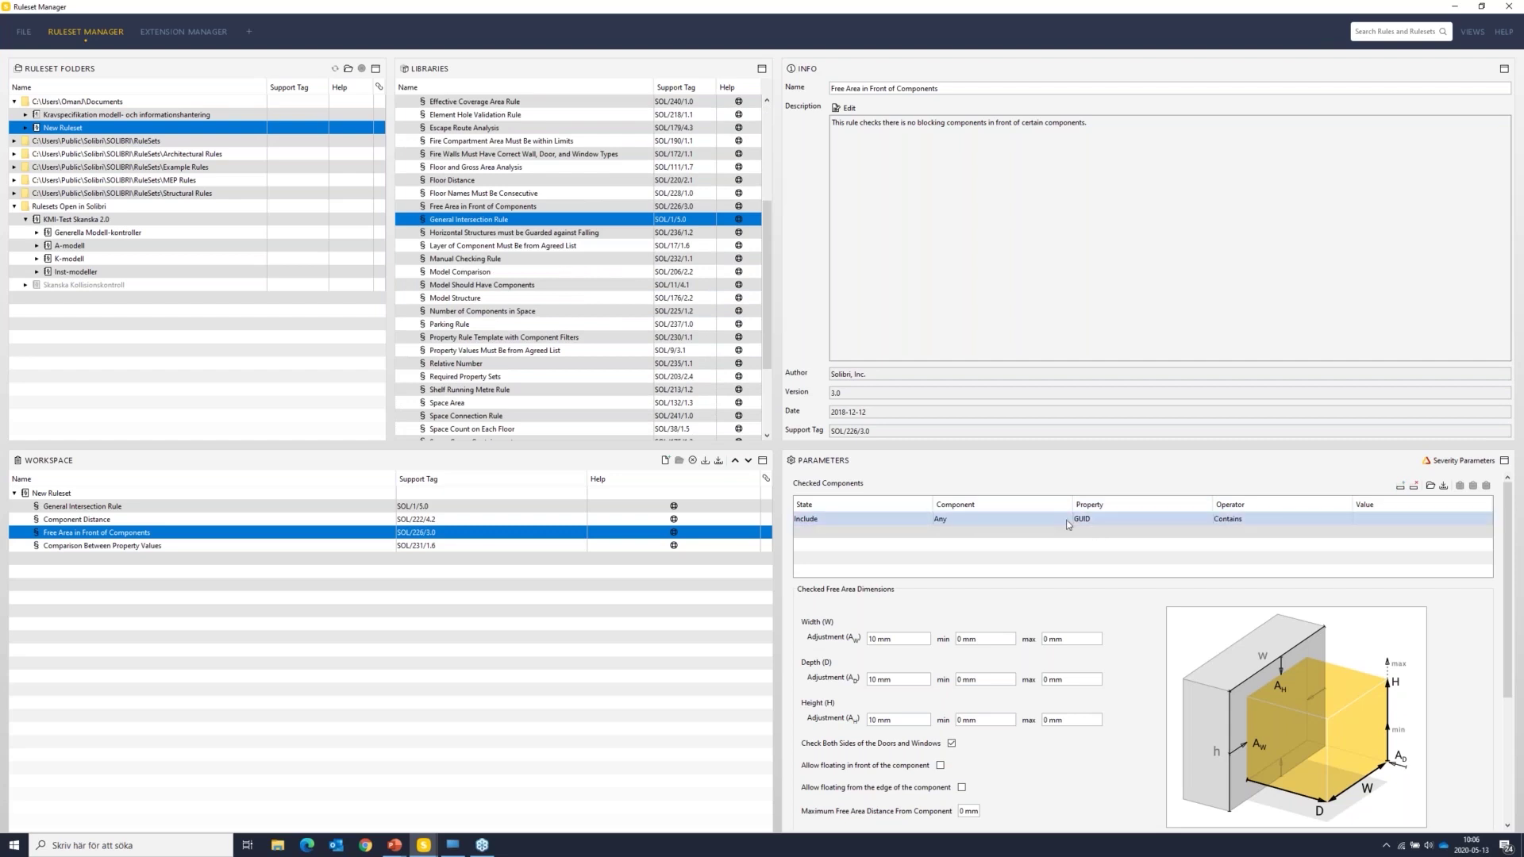
{"action": "double_click", "coordinate": [1068, 524]}
{"action": "left_click", "coordinate": [1011, 470]}
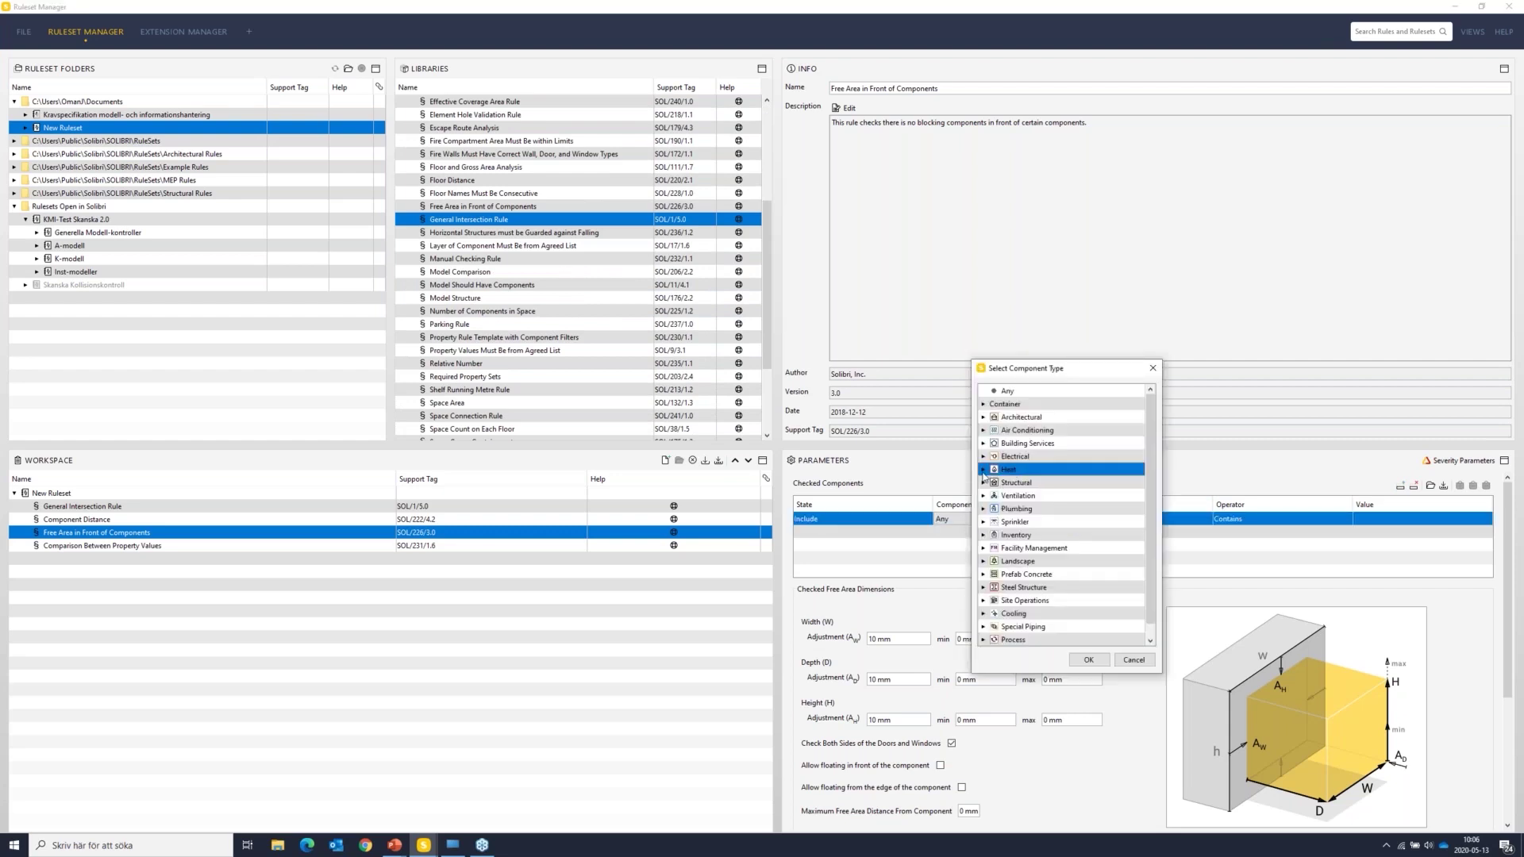
{"action": "left_click", "coordinate": [984, 470]}
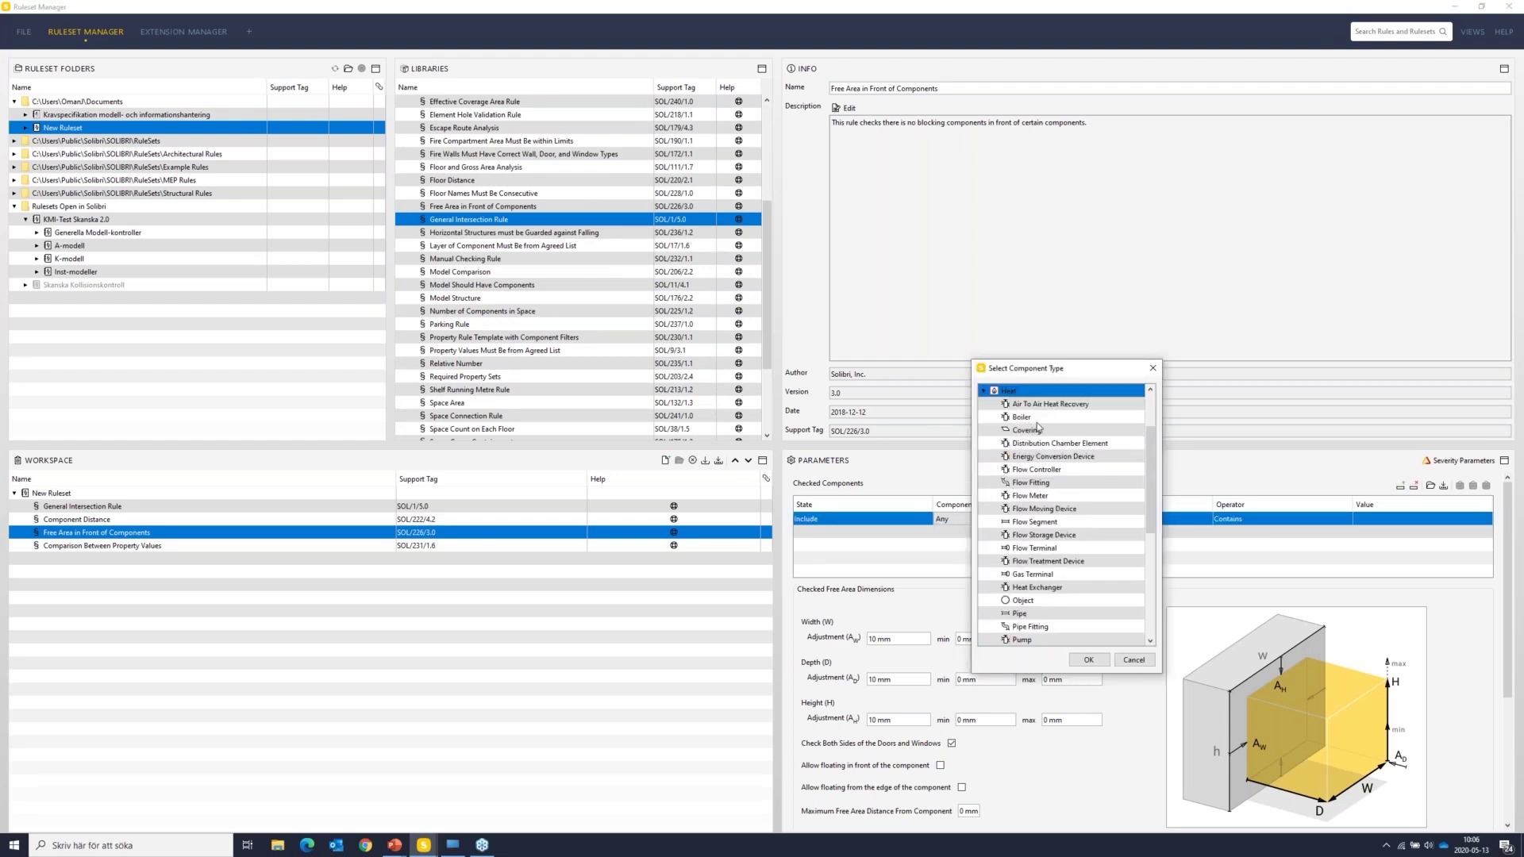
{"action": "left_click", "coordinate": [1036, 420]}
{"action": "left_click", "coordinate": [1088, 660]}
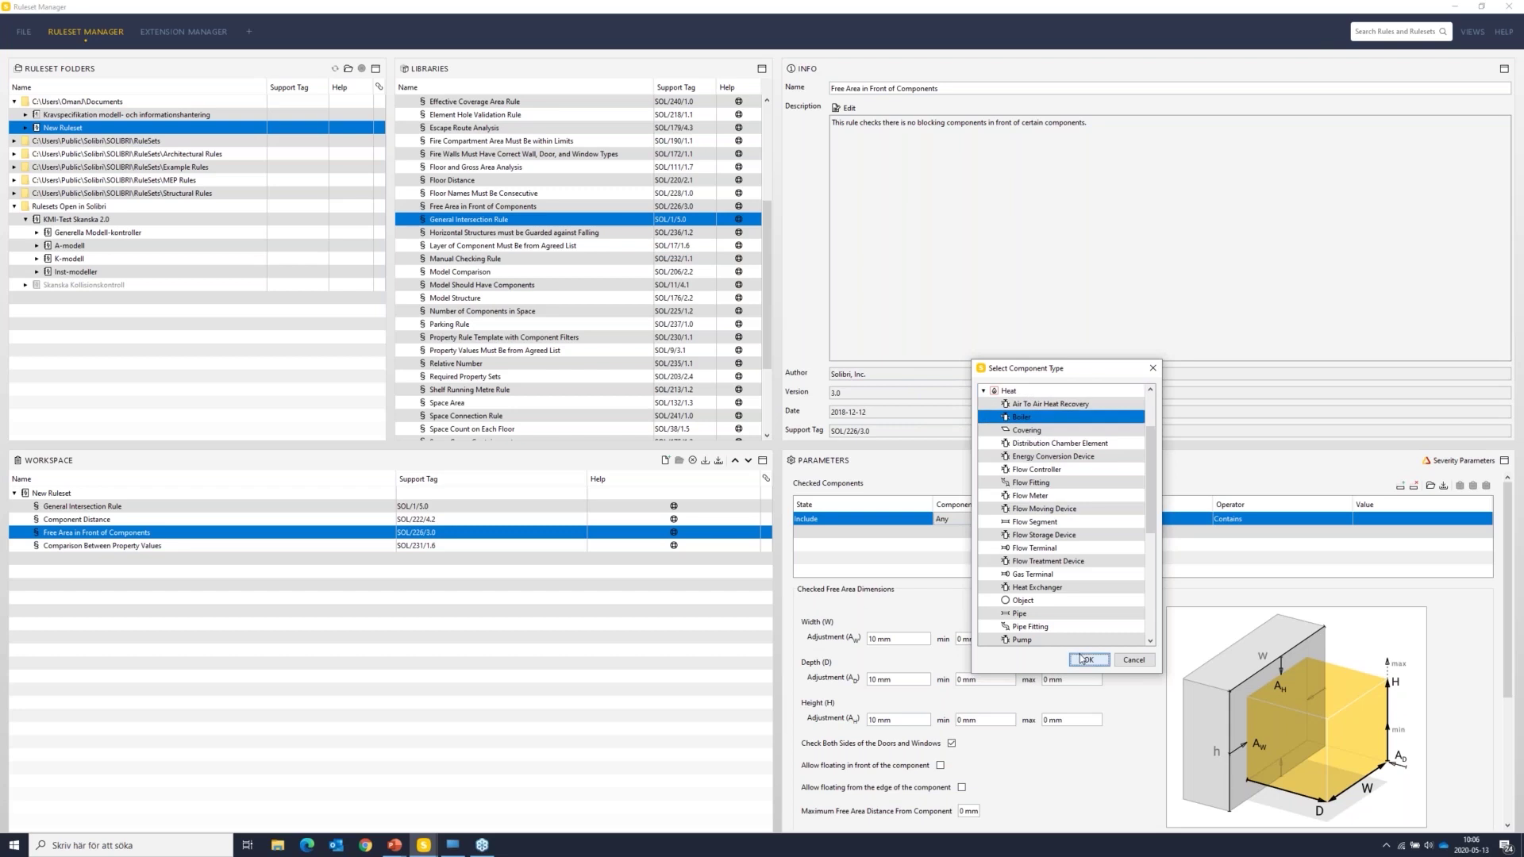
Step: Filter the Boiler row by the identification property Name with the One Of operator, and close the value editor without adding values
{"action": "left_click", "coordinate": [1194, 523]}
{"action": "left_click", "coordinate": [1195, 523]}
{"action": "left_click", "coordinate": [1208, 524]}
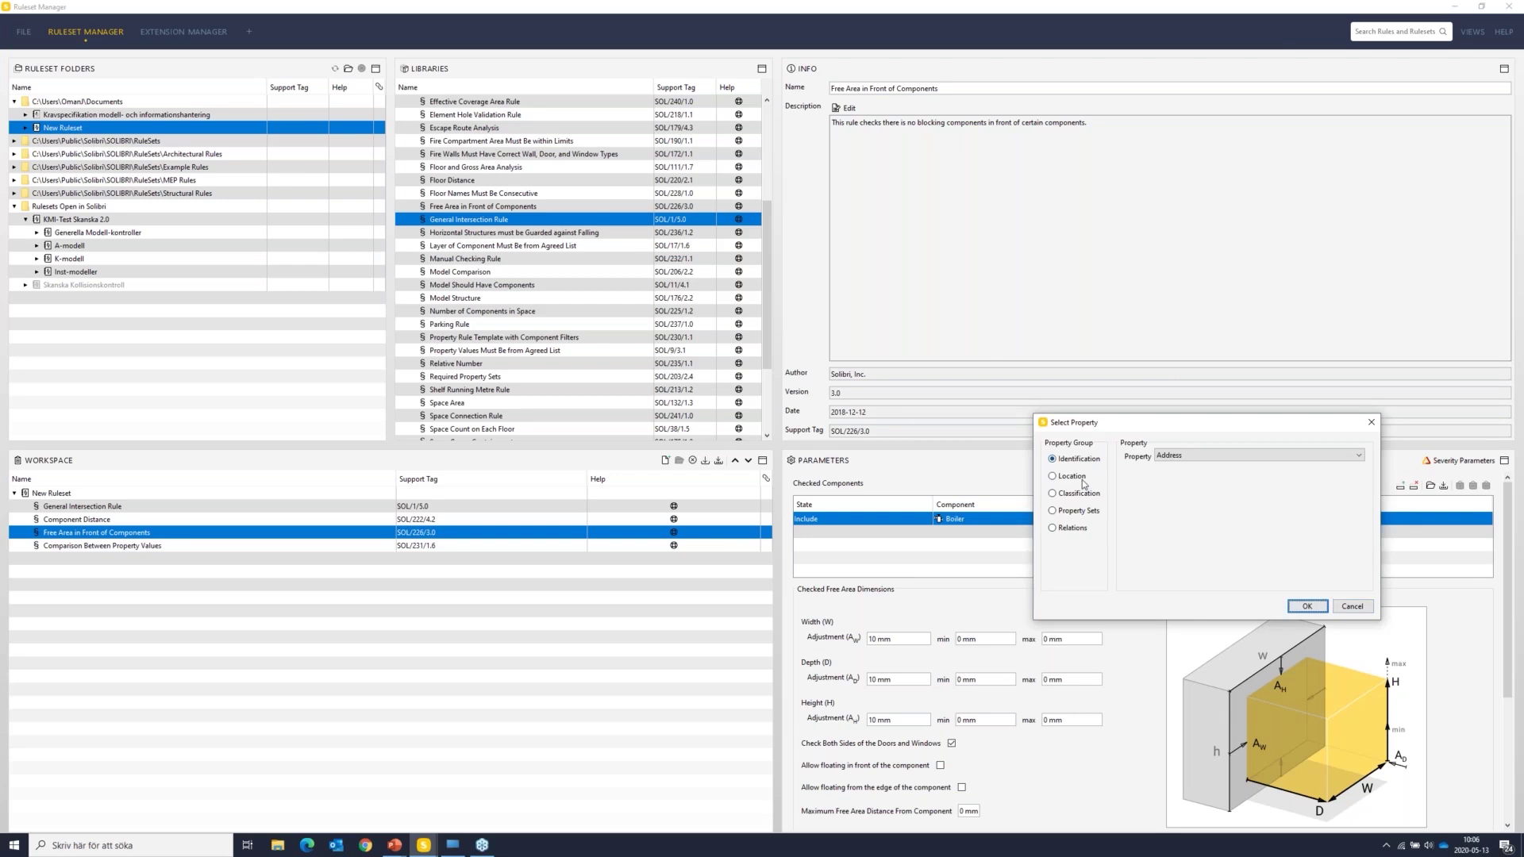
{"action": "left_click", "coordinate": [1220, 456]}
{"action": "scroll", "coordinate": [1223, 492], "scroll_direction": "down", "scroll_amount": 5}
{"action": "left_click", "coordinate": [1229, 489]}
{"action": "left_click", "coordinate": [1307, 605]}
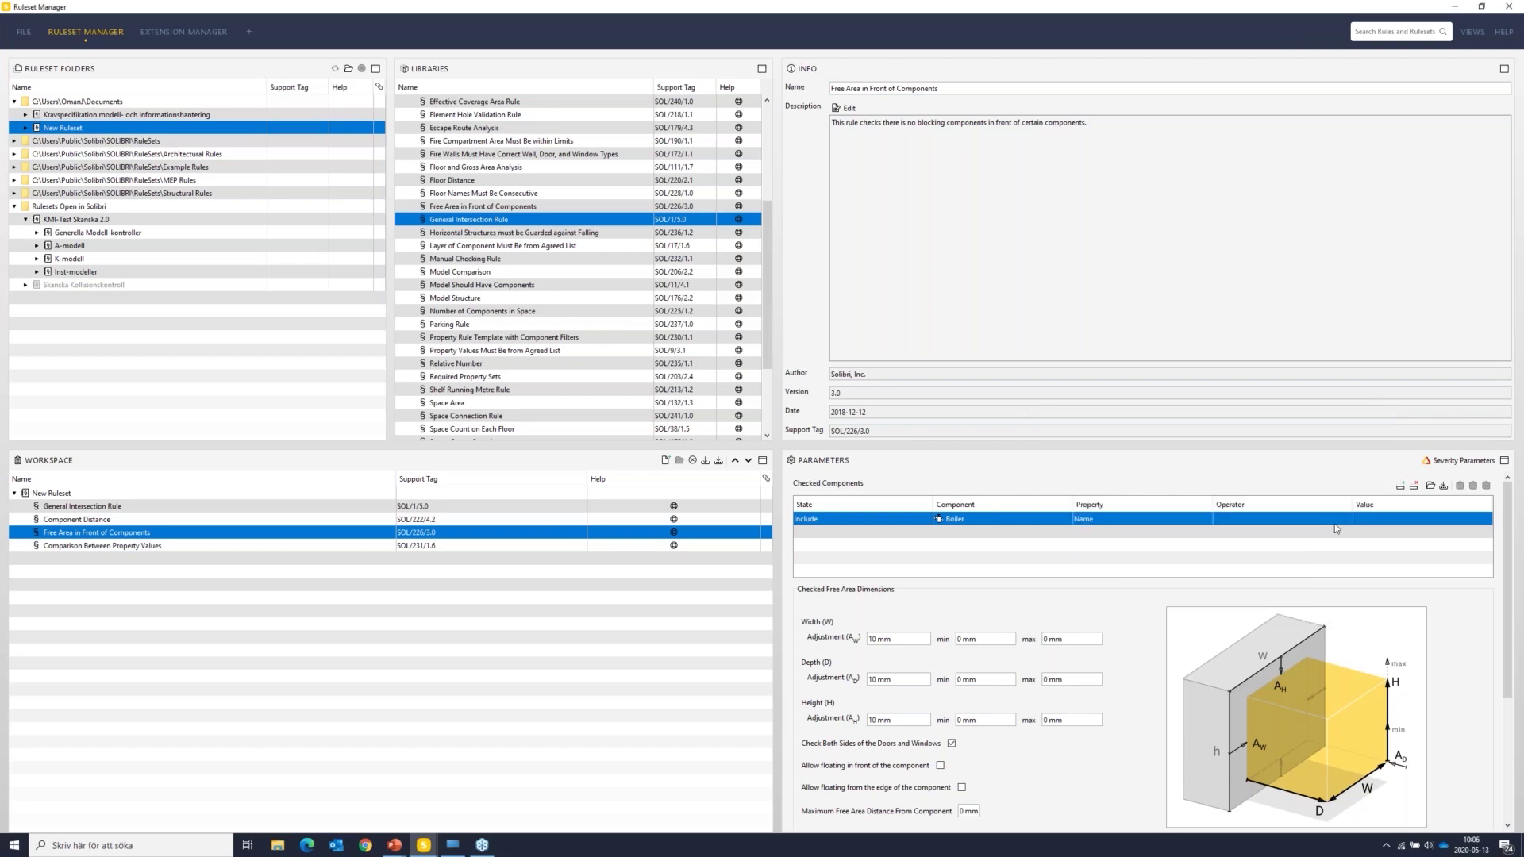
{"action": "left_click", "coordinate": [1345, 523]}
{"action": "left_click", "coordinate": [1365, 524]}
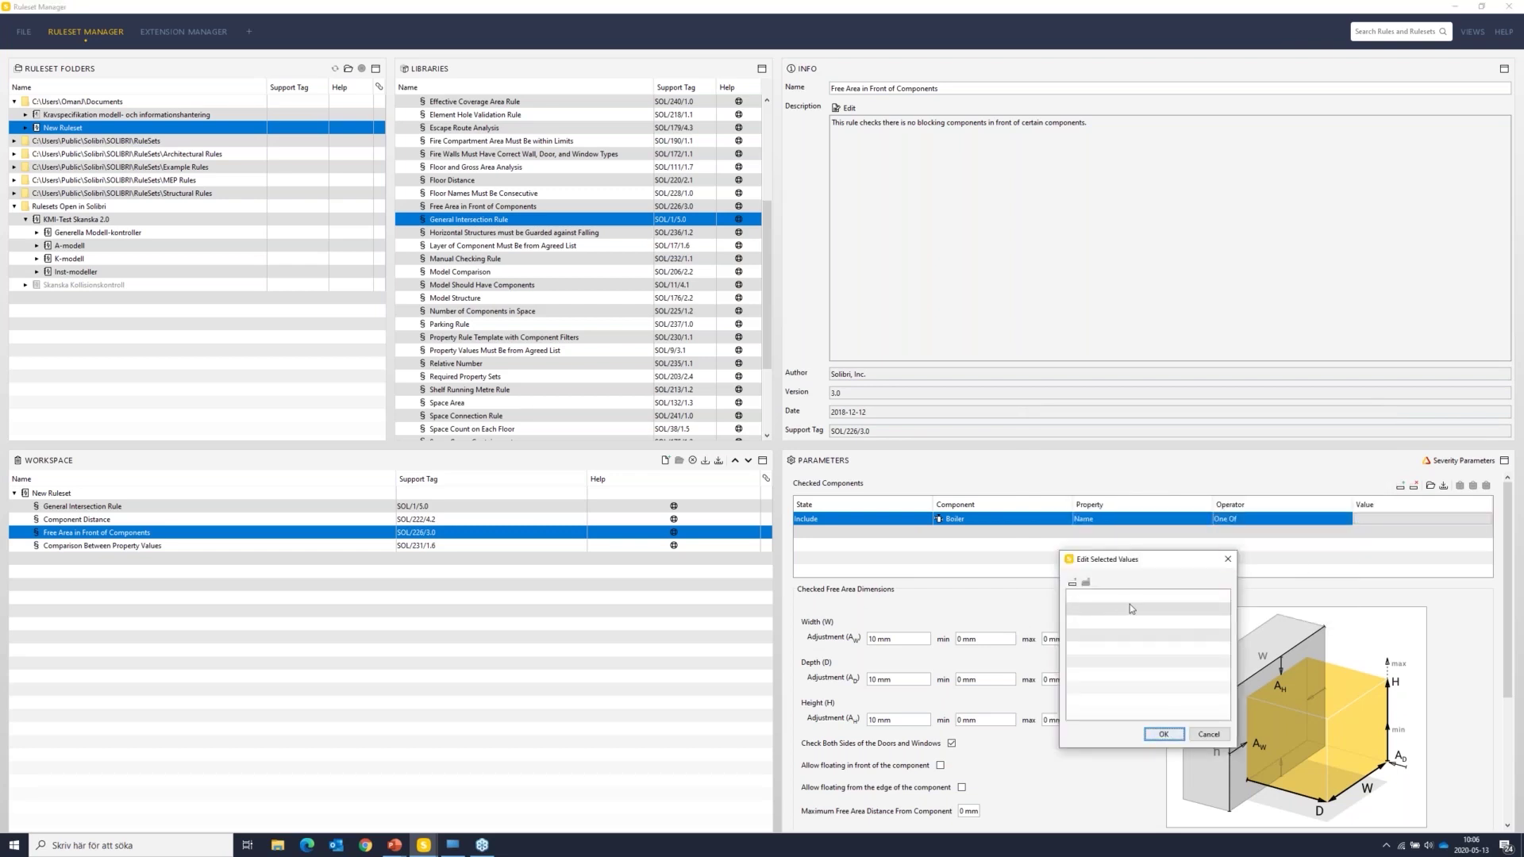
{"action": "left_click", "coordinate": [1207, 732]}
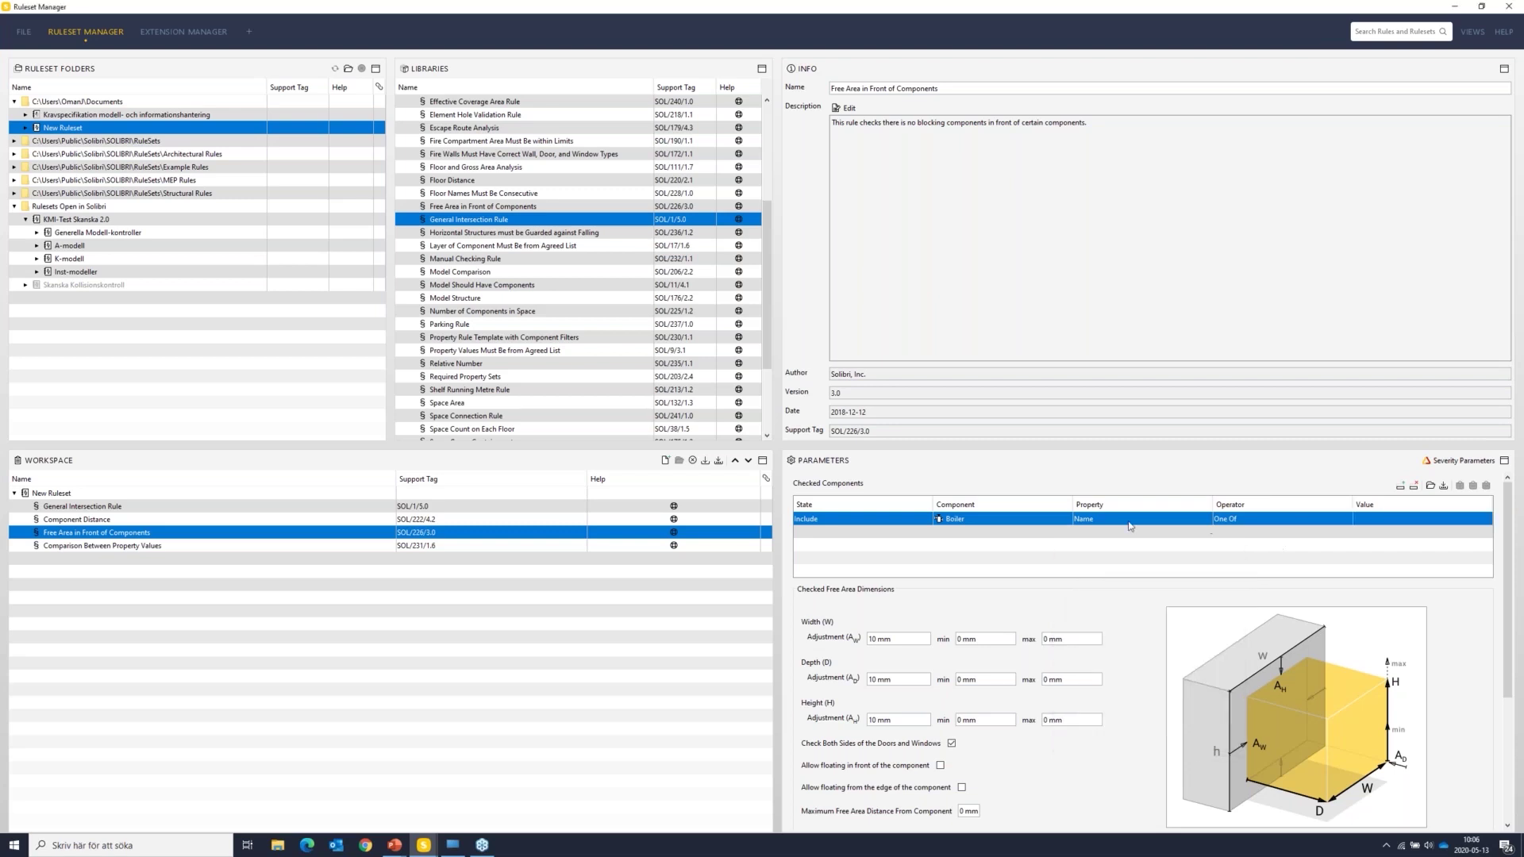
{"action": "left_click", "coordinate": [954, 524]}
{"action": "left_click", "coordinate": [955, 524]}
{"action": "left_click", "coordinate": [1401, 518]}
{"action": "left_click", "coordinate": [1329, 748]}
Step: Review the parameters of Comparison Between Property Values and add an include row to its Components to Check
{"action": "left_click", "coordinate": [300, 548]}
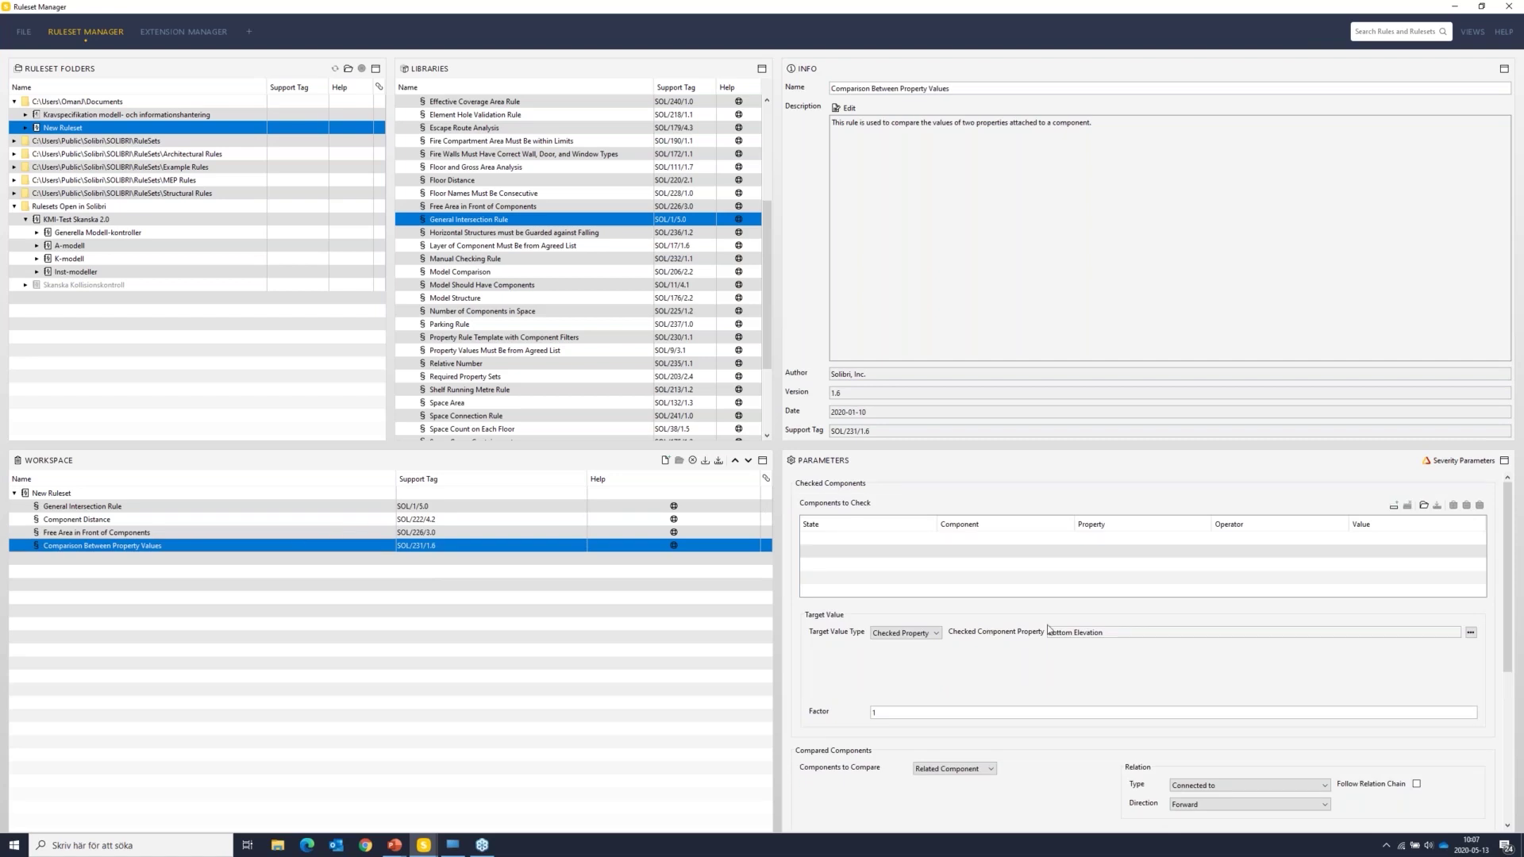
{"action": "scroll", "coordinate": [1043, 625], "scroll_direction": "down", "scroll_amount": 5}
{"action": "scroll", "coordinate": [1044, 626], "scroll_direction": "down", "scroll_amount": 3}
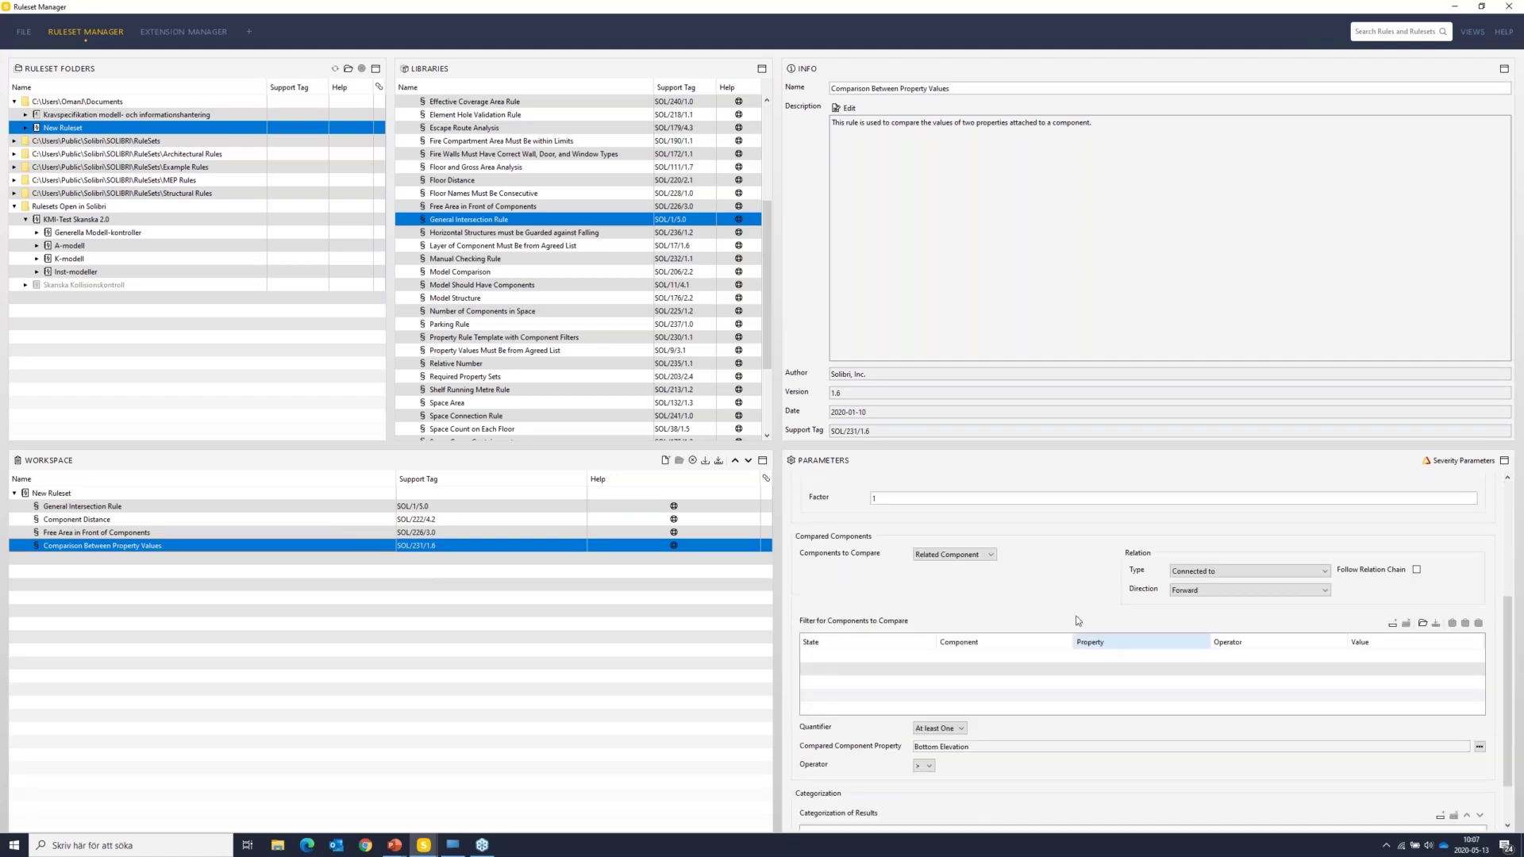
{"action": "left_click_drag", "start_coordinate": [1507, 635], "coordinate": [1521, 488]}
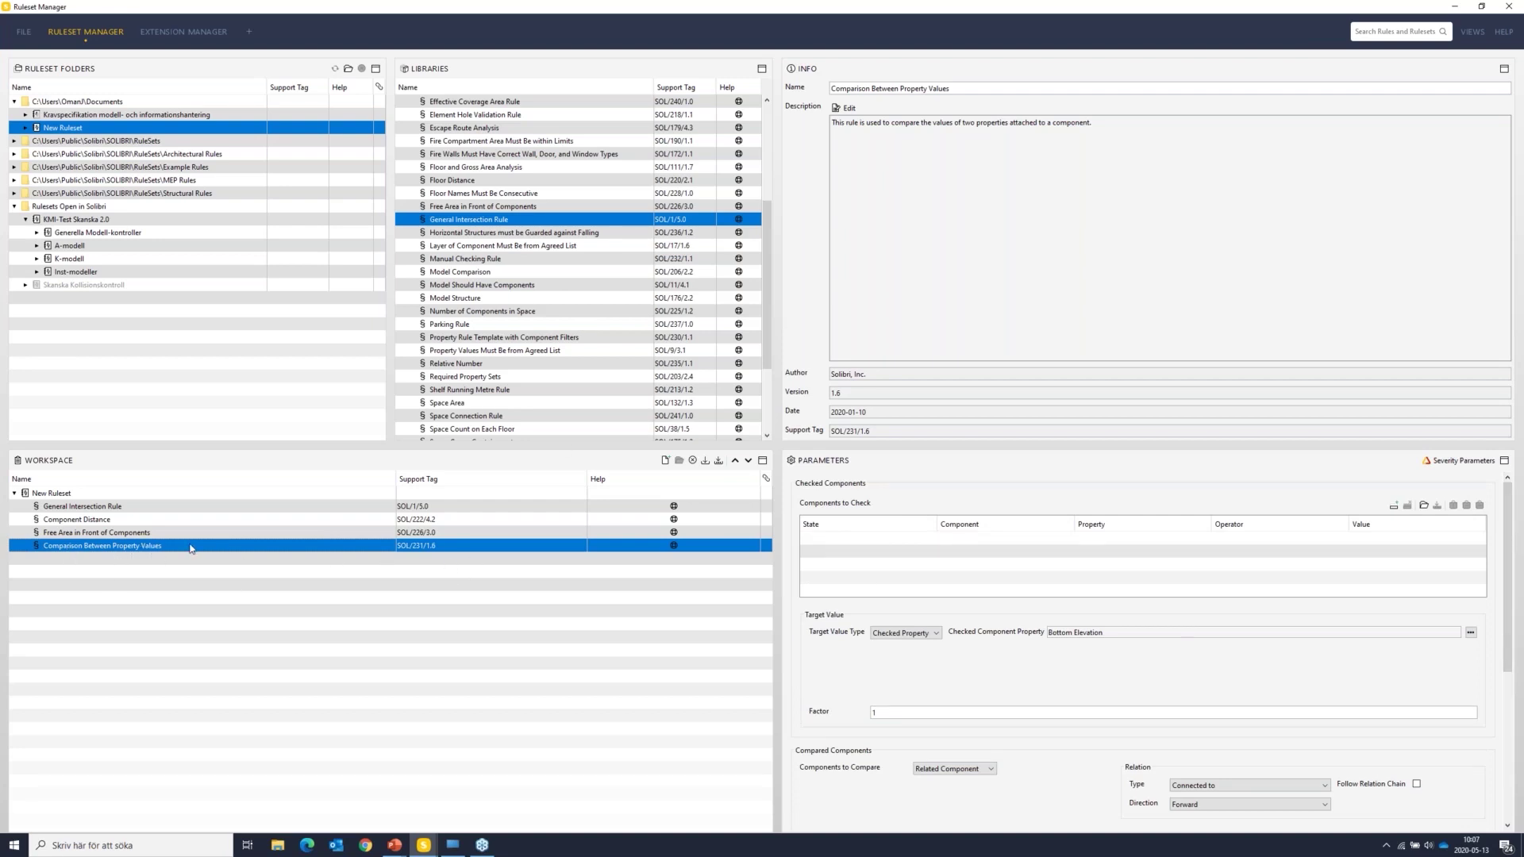
{"action": "left_click", "coordinate": [871, 536]}
{"action": "left_click", "coordinate": [1394, 505]}
{"action": "double_click", "coordinate": [1065, 540]}
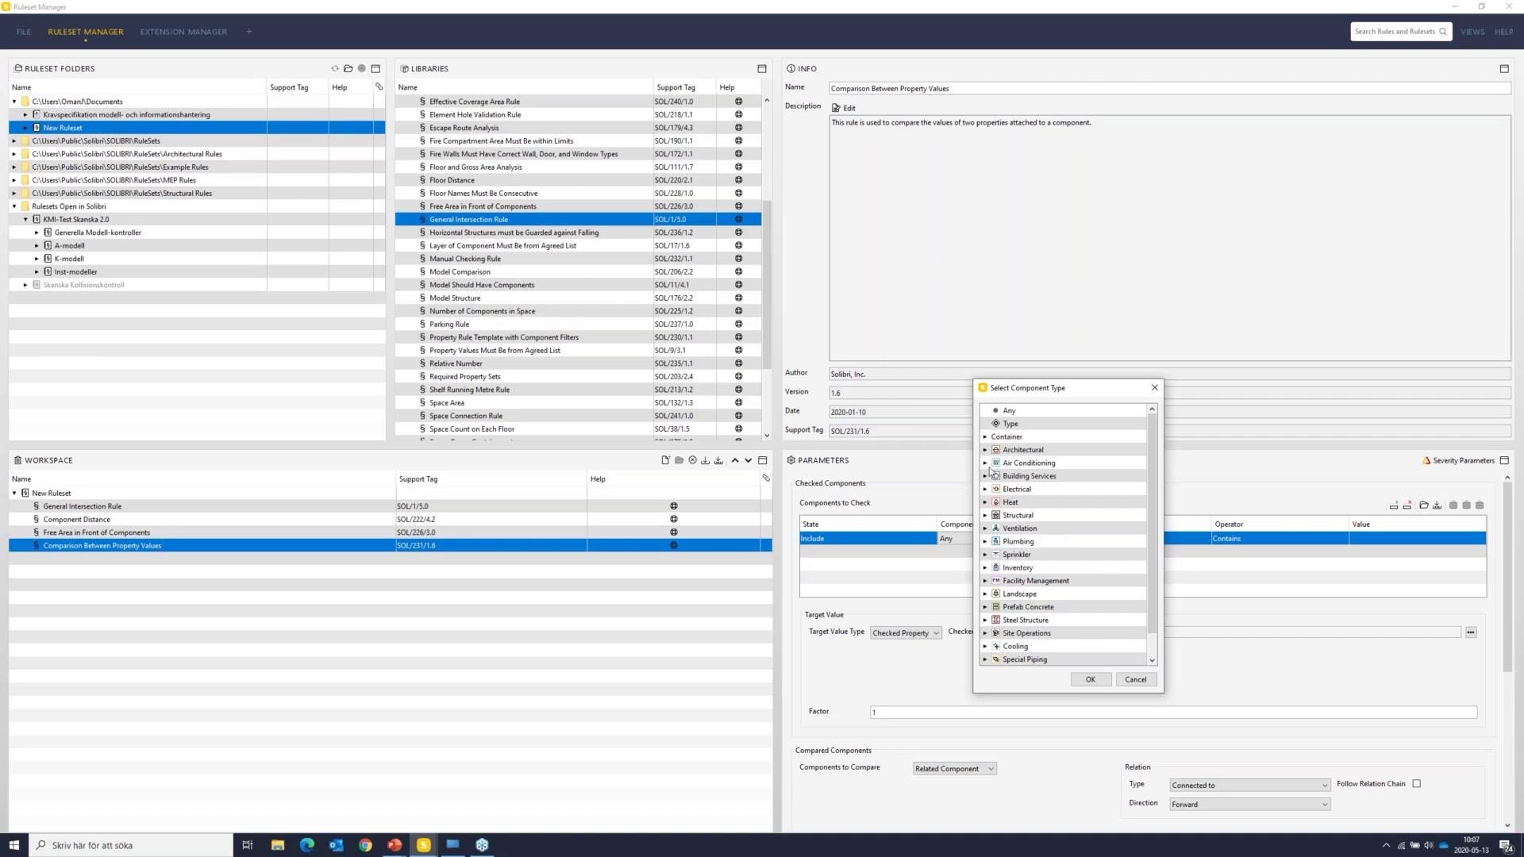
{"action": "left_click", "coordinate": [1110, 682]}
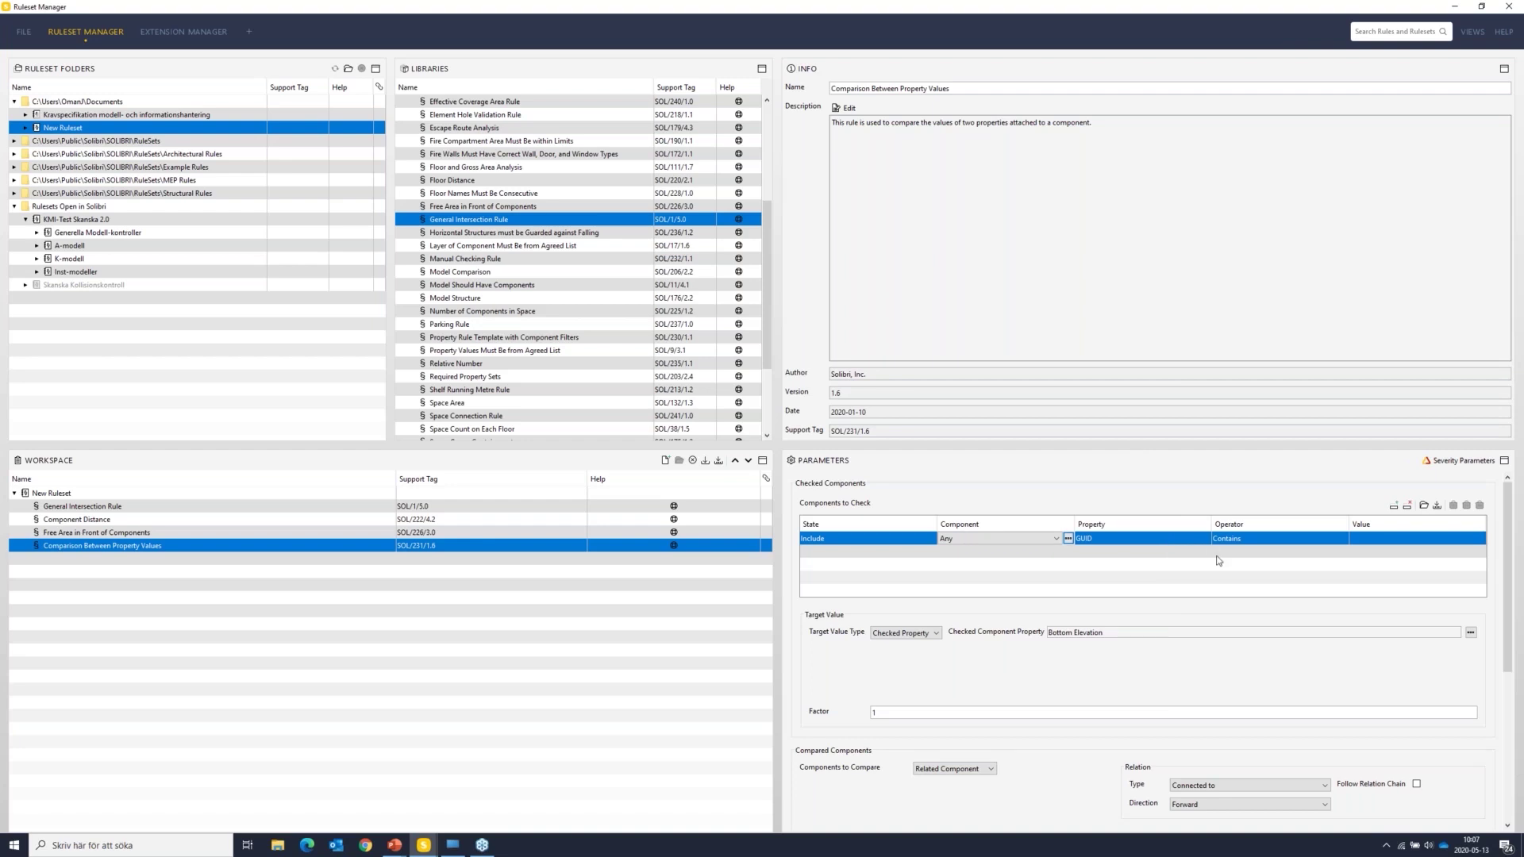
Step: Add an include row to the Filter for Components to Compare, leaving its component type as Any
{"action": "scroll", "coordinate": [1161, 617], "scroll_direction": "down", "scroll_amount": 3}
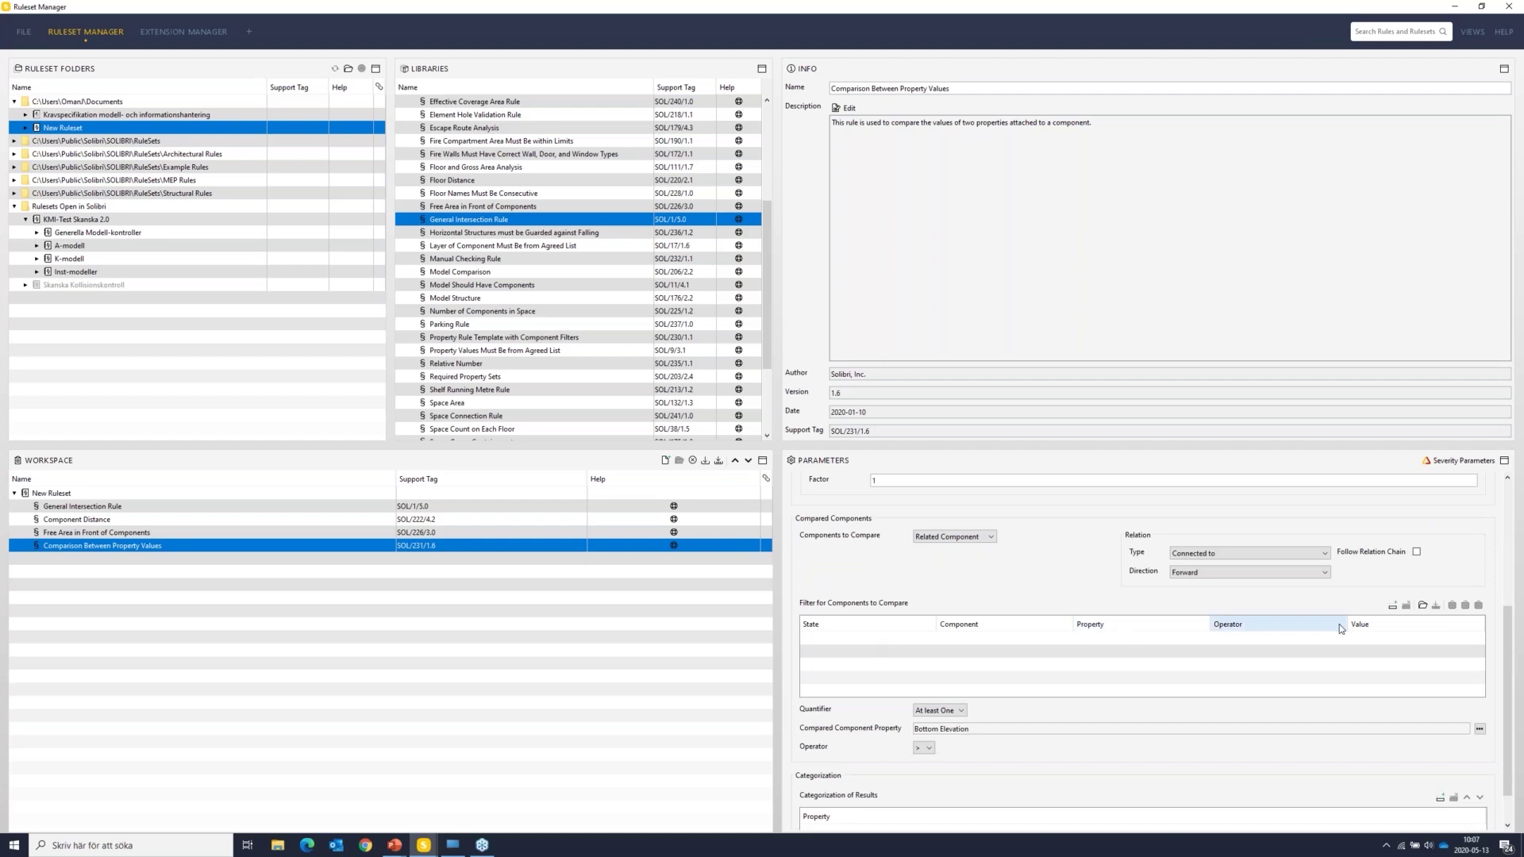
{"action": "left_click", "coordinate": [1391, 605]}
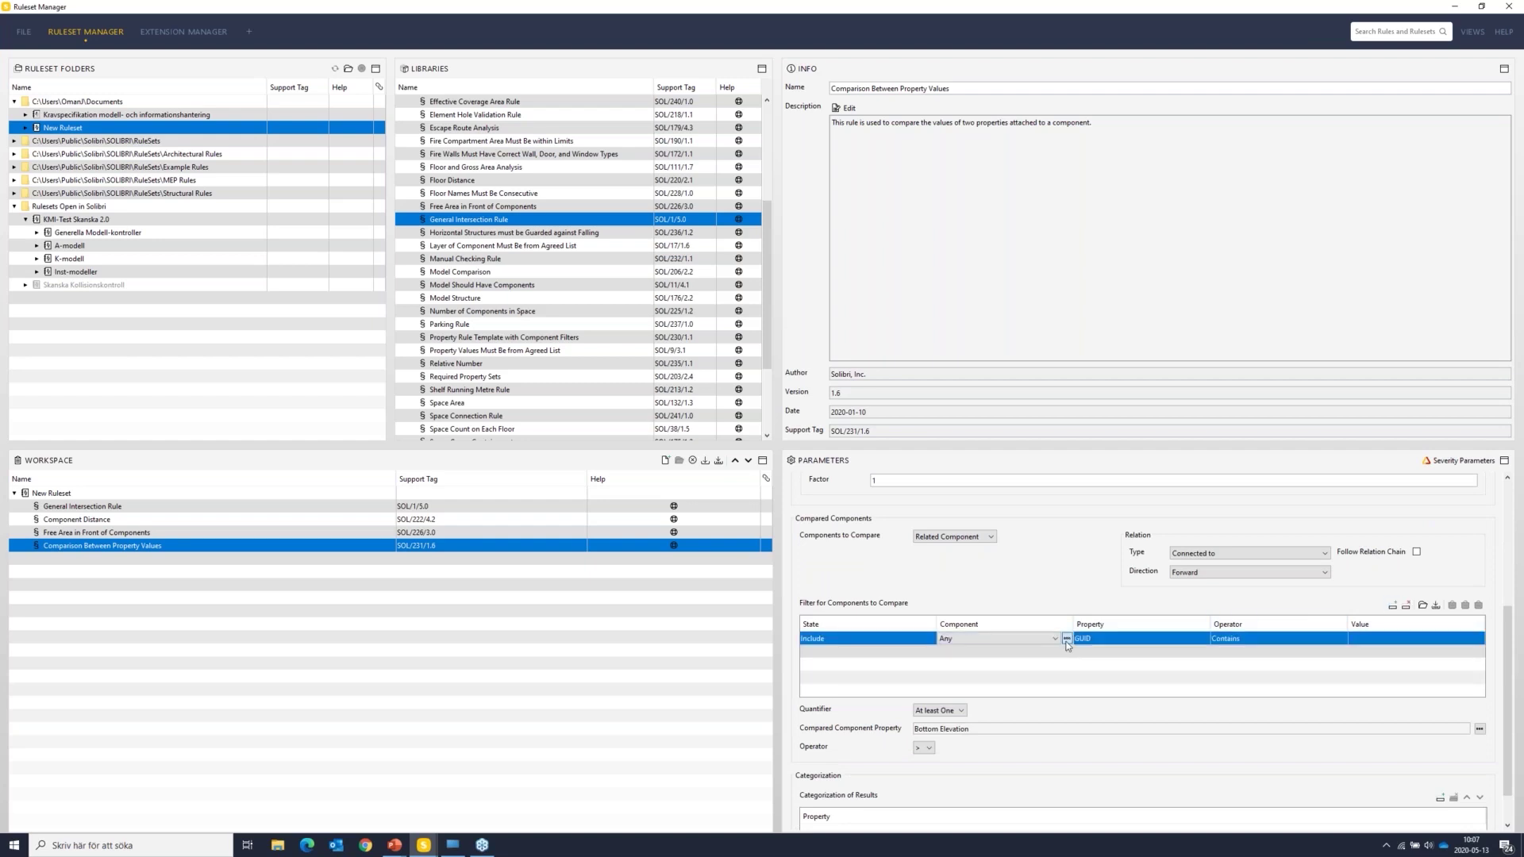
{"action": "left_click", "coordinate": [1066, 639]}
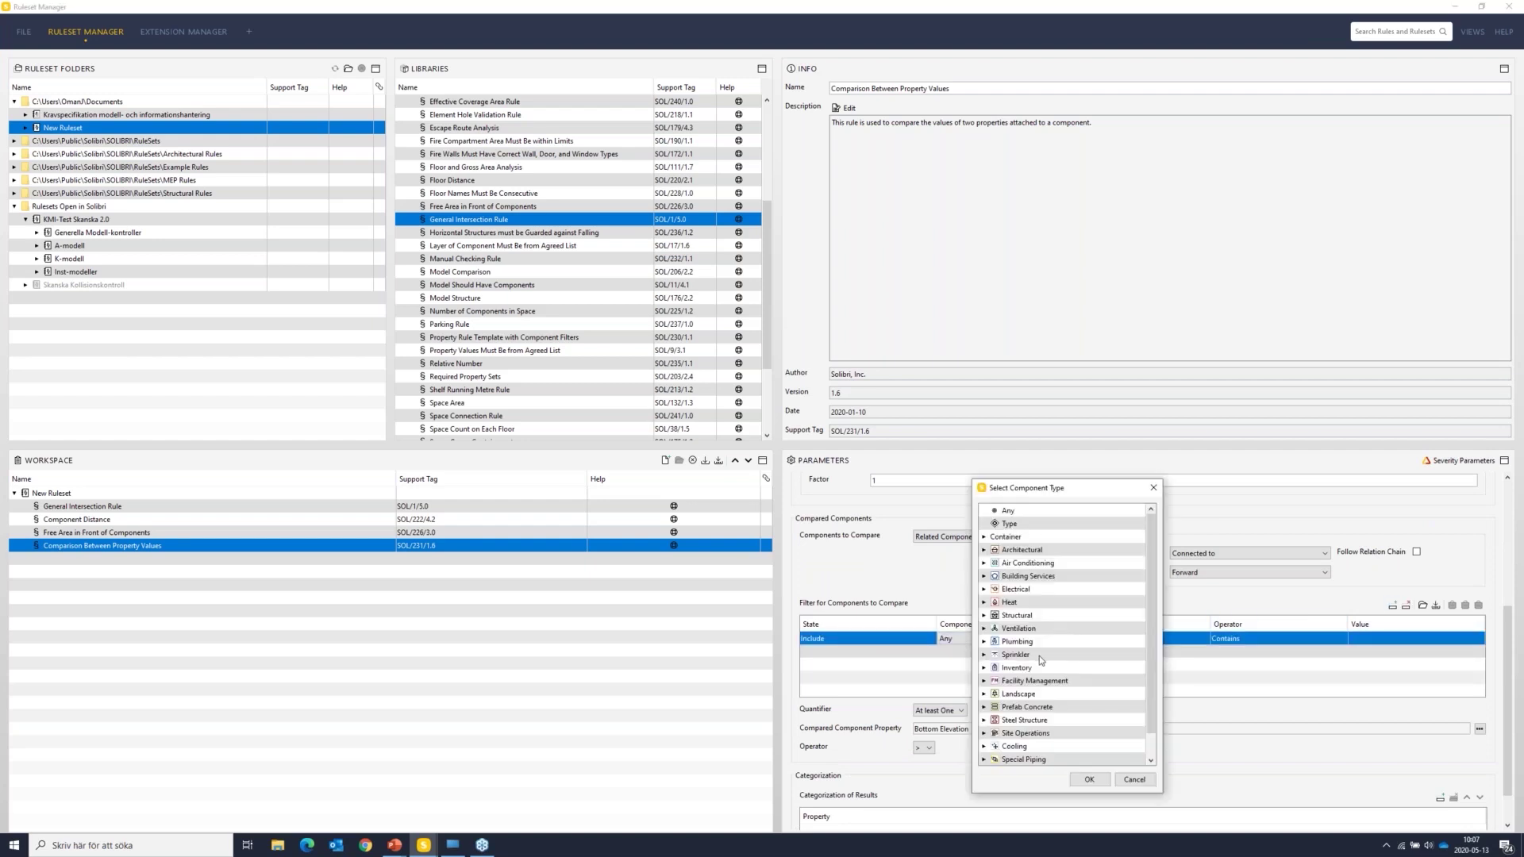
{"action": "left_click", "coordinate": [1134, 780]}
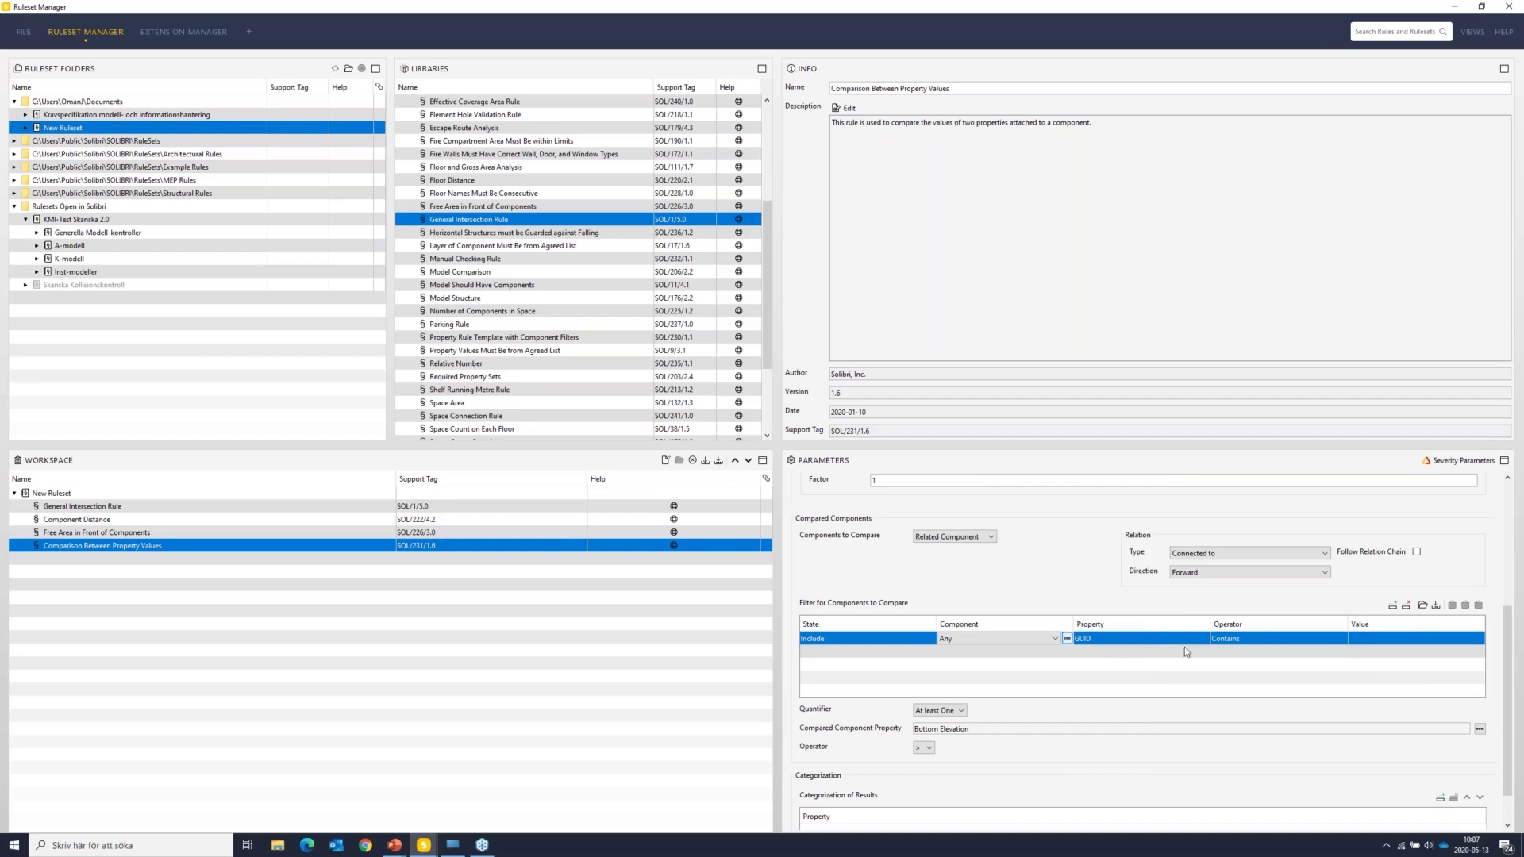
Step: Set the component type of the Components to Check row to the architectural type Wall
{"action": "left_click", "coordinate": [1513, 516]}
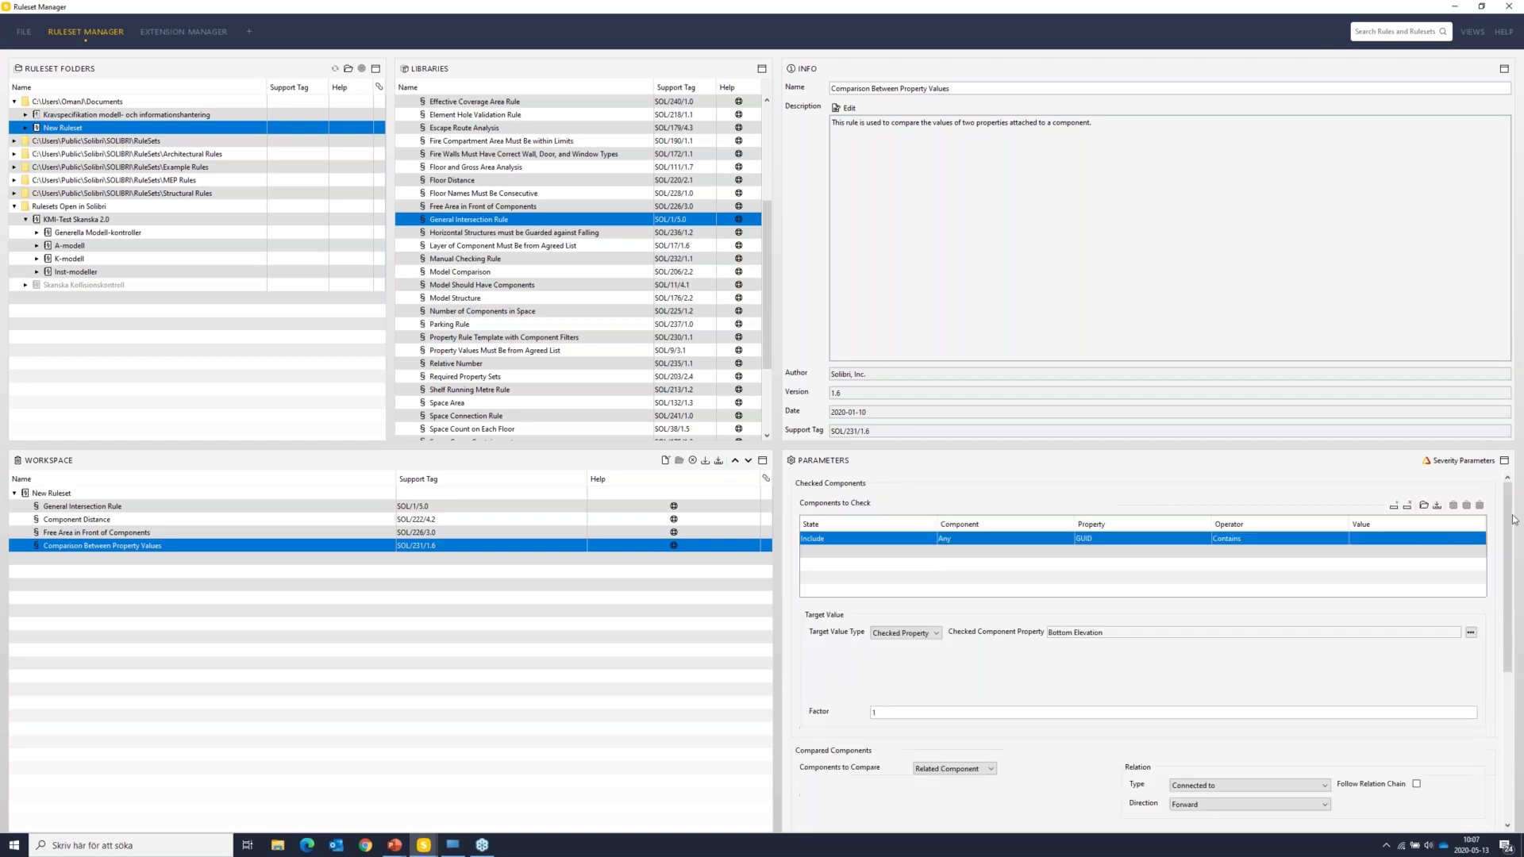
{"action": "left_click", "coordinate": [1069, 538]}
{"action": "scroll", "coordinate": [1006, 664], "scroll_direction": "down", "scroll_amount": 1}
{"action": "left_click", "coordinate": [984, 424]}
{"action": "scroll", "coordinate": [1040, 635], "scroll_direction": "down", "scroll_amount": 1}
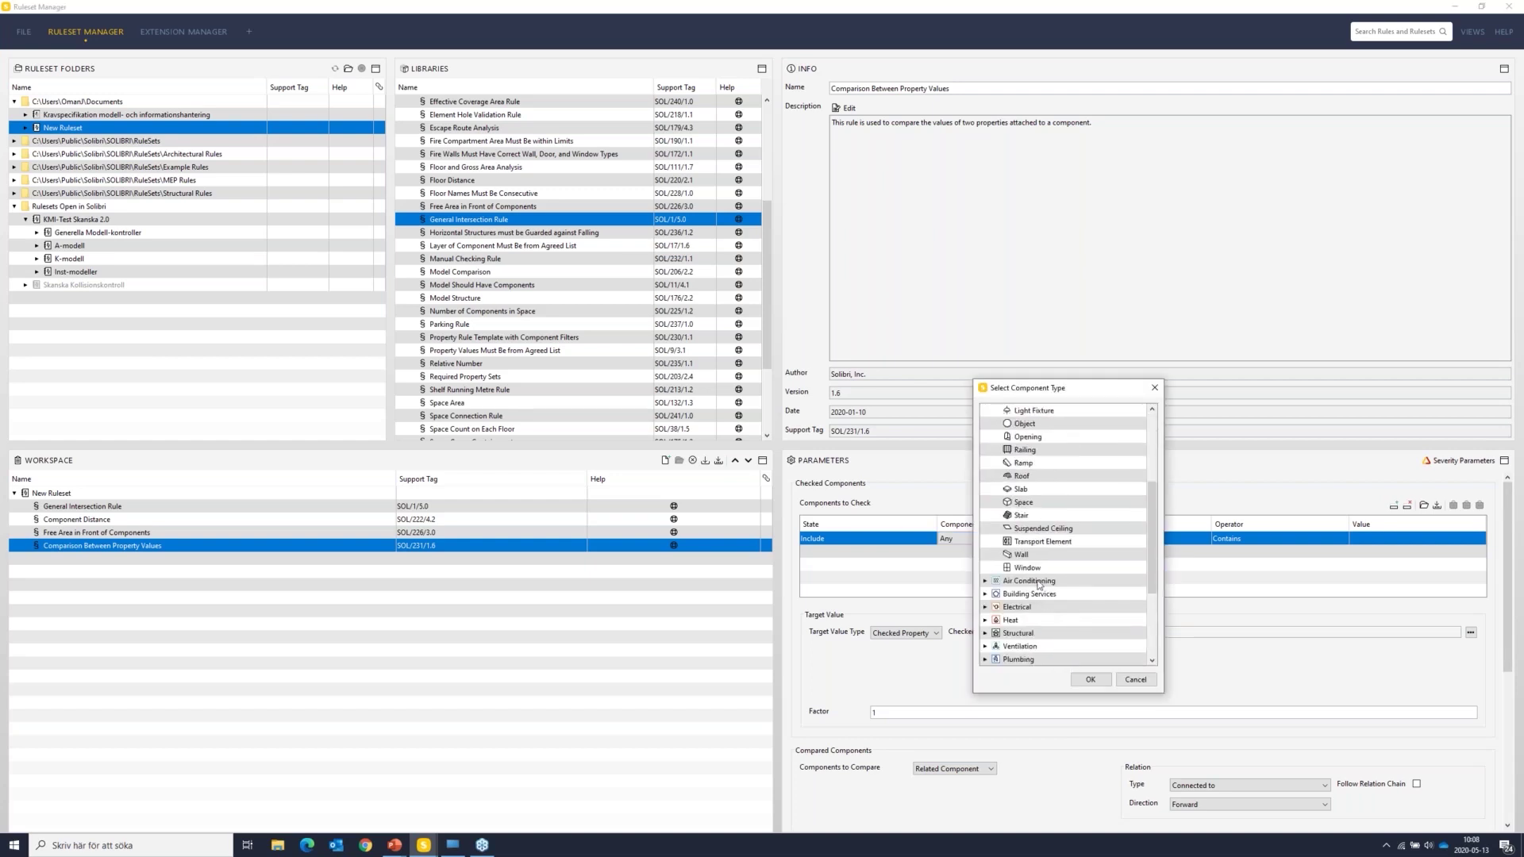
{"action": "scroll", "coordinate": [1044, 556], "scroll_direction": "down", "scroll_amount": 1}
{"action": "left_click", "coordinate": [1045, 596]}
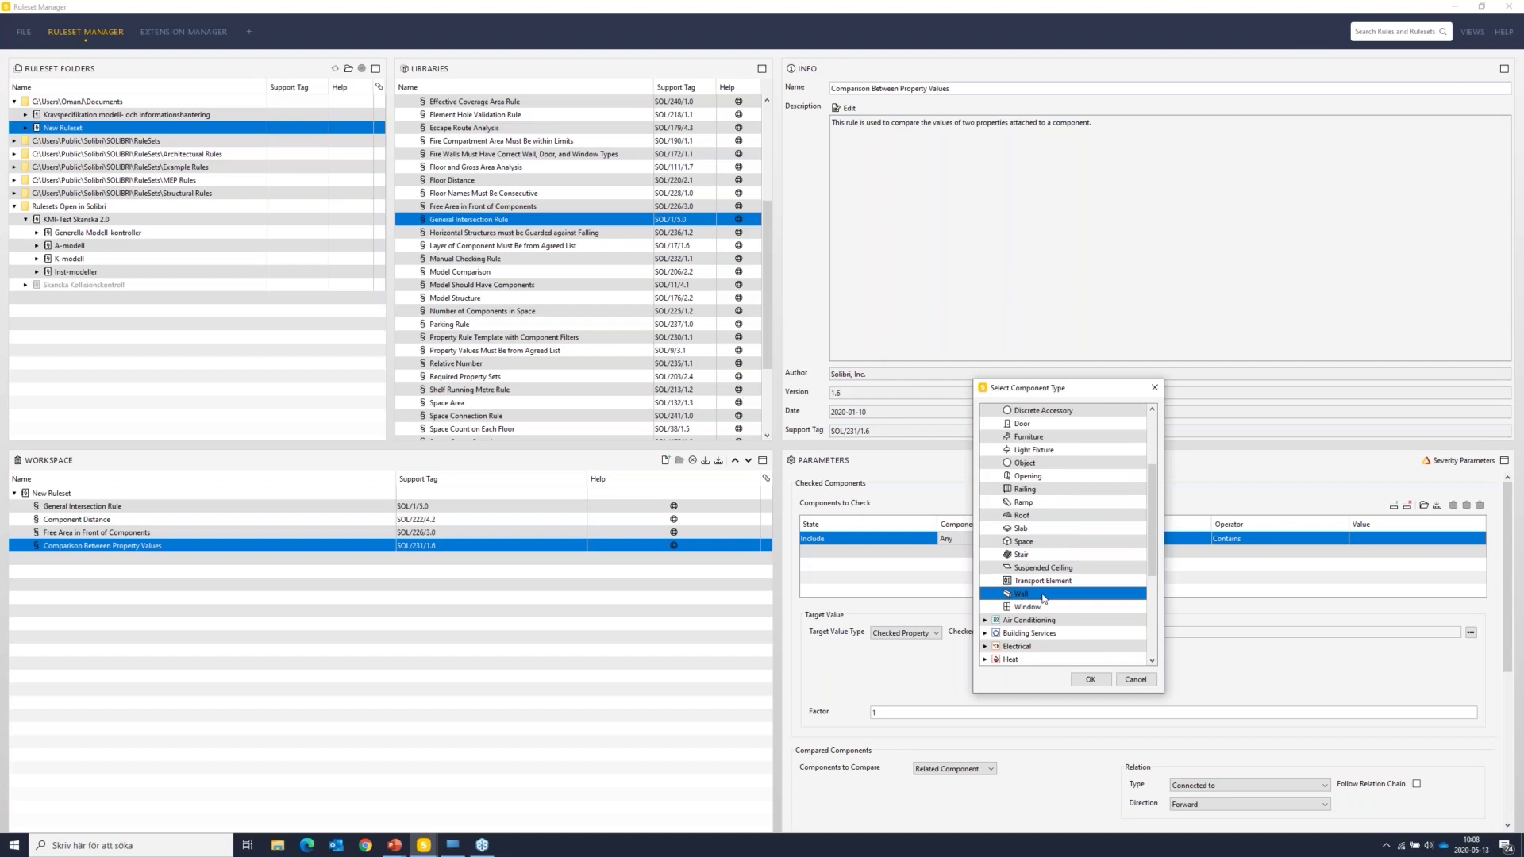
{"action": "left_click", "coordinate": [1090, 680]}
Step: Set the Wall row's property to FireRating from the BIP property set
{"action": "left_click", "coordinate": [1193, 538]}
{"action": "left_click", "coordinate": [1205, 539]}
{"action": "left_click", "coordinate": [1205, 539]}
{"action": "left_click", "coordinate": [1052, 548]}
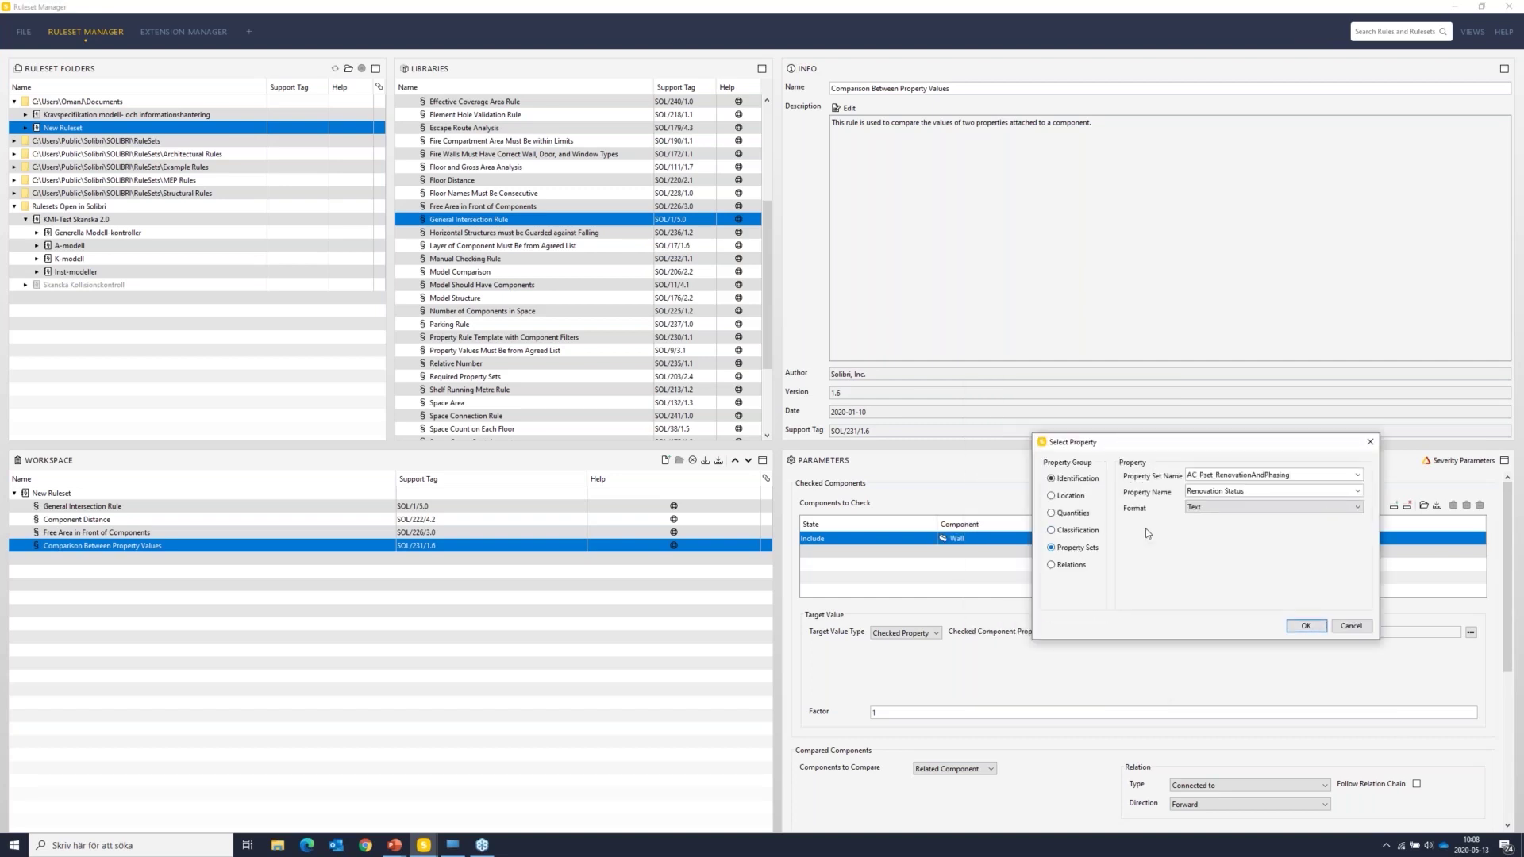
{"action": "left_click", "coordinate": [1357, 491]}
{"action": "left_click", "coordinate": [1357, 491]}
{"action": "left_click", "coordinate": [1357, 491]}
{"action": "left_click", "coordinate": [1357, 492]}
{"action": "left_click", "coordinate": [1358, 474]}
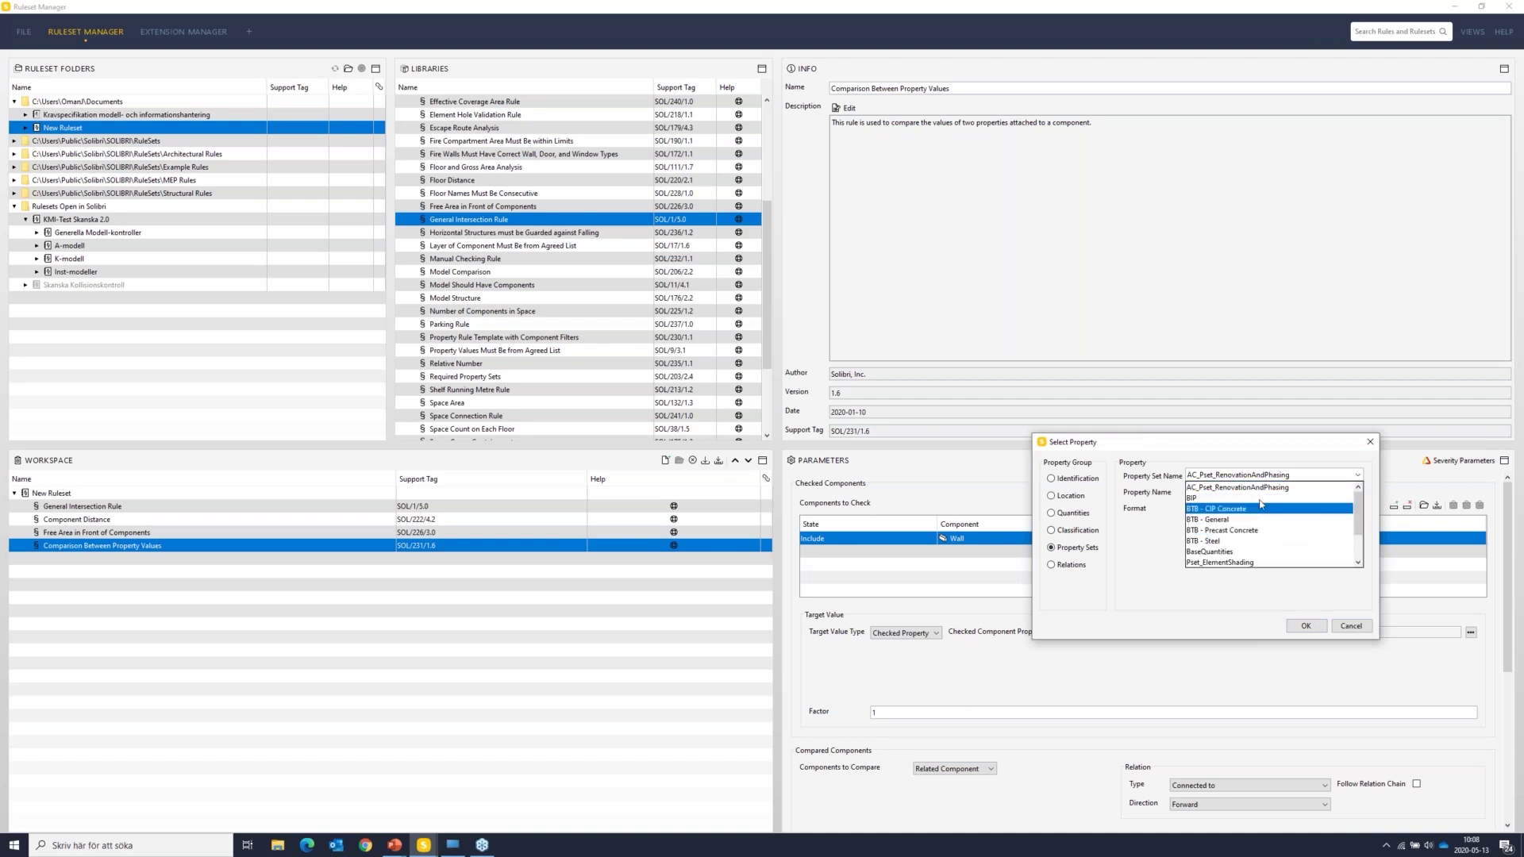
{"action": "left_click", "coordinate": [1222, 499]}
{"action": "left_click", "coordinate": [1357, 492]}
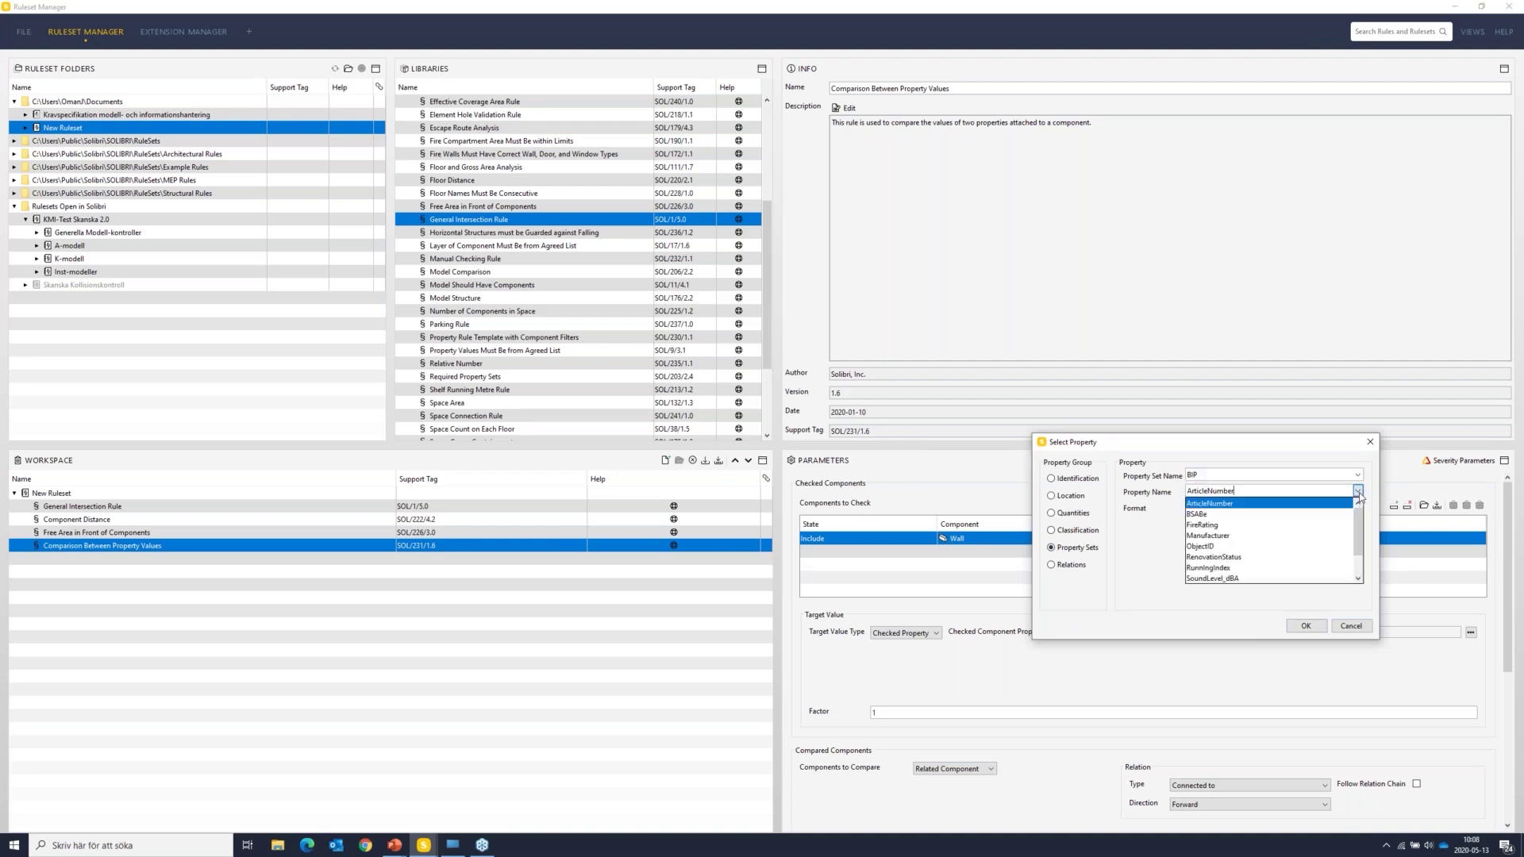
{"action": "left_click", "coordinate": [1252, 525]}
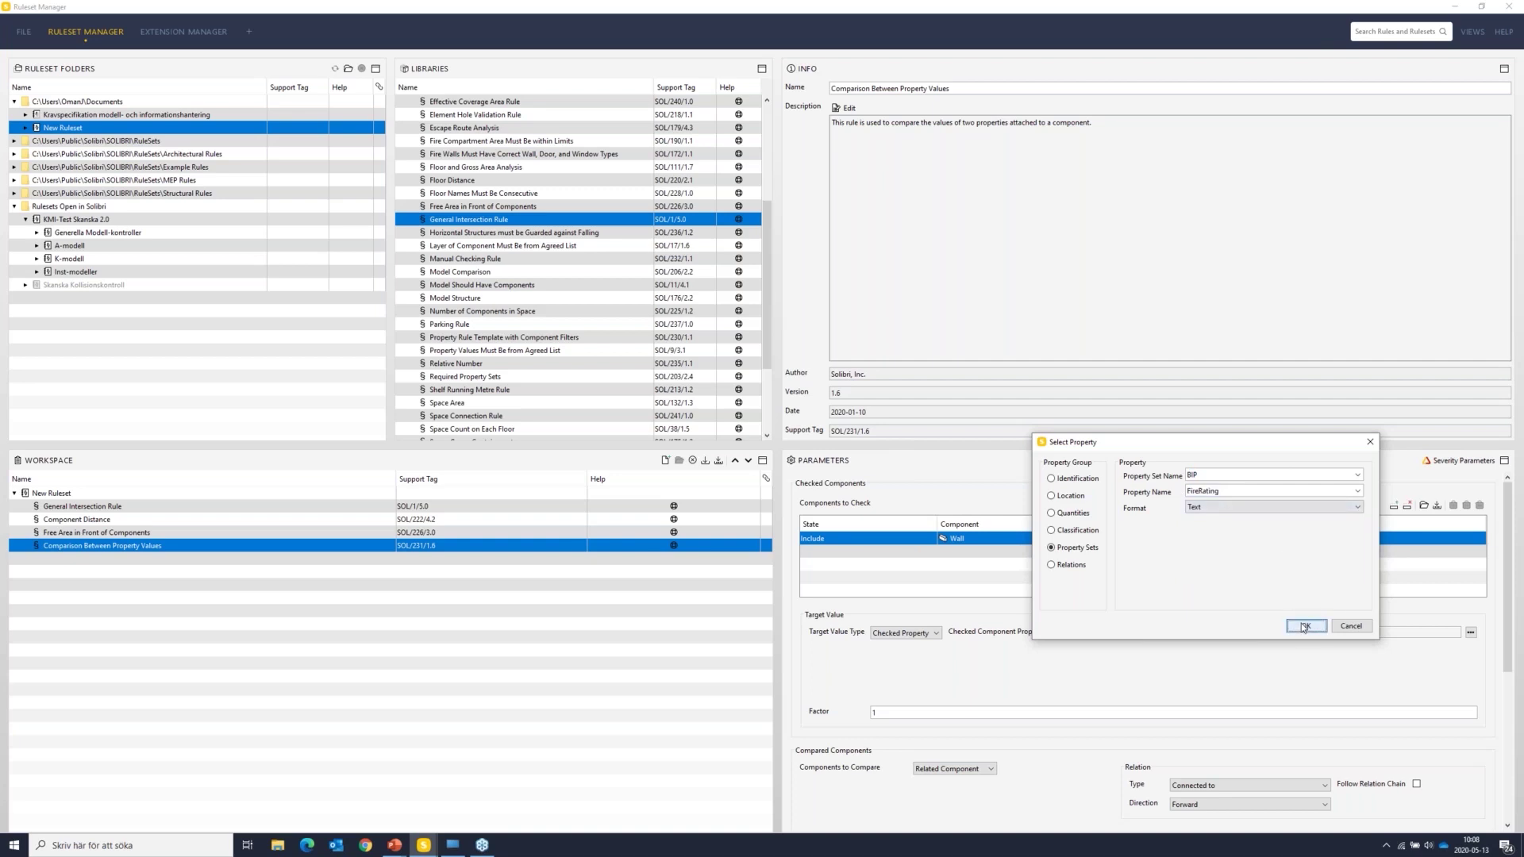
{"action": "left_click", "coordinate": [1302, 626]}
Step: Set the Wall row's operator to One Of and add EI 60 as its value
{"action": "left_click", "coordinate": [1345, 543]}
{"action": "left_click", "coordinate": [1270, 556]}
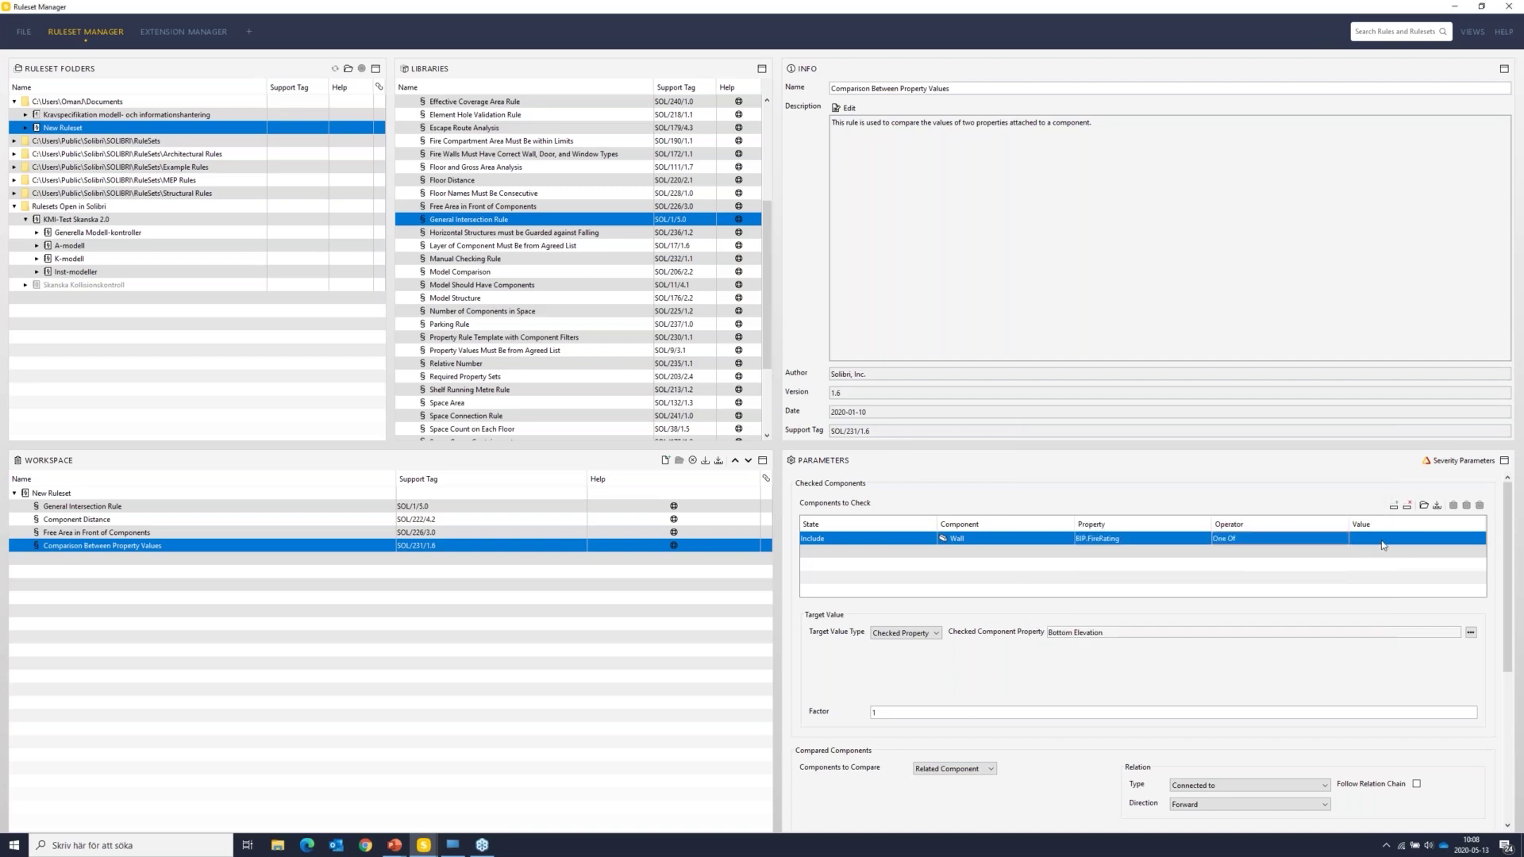
{"action": "left_click", "coordinate": [1381, 540]}
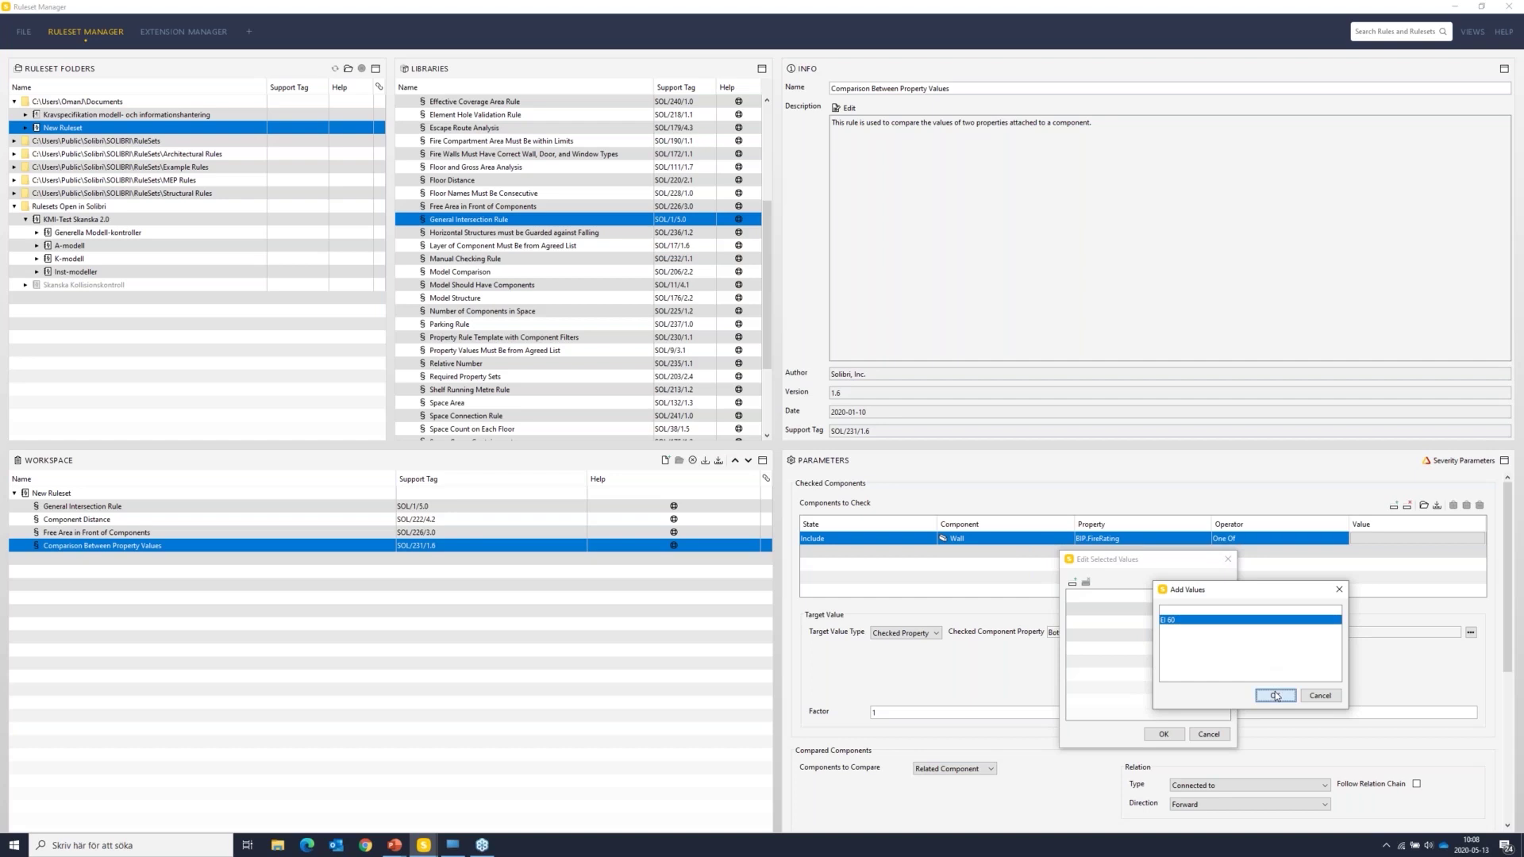
{"action": "left_click", "coordinate": [1274, 695]}
{"action": "left_click", "coordinate": [1164, 734]}
{"action": "scroll", "coordinate": [1212, 701], "scroll_direction": "down", "scroll_amount": 3}
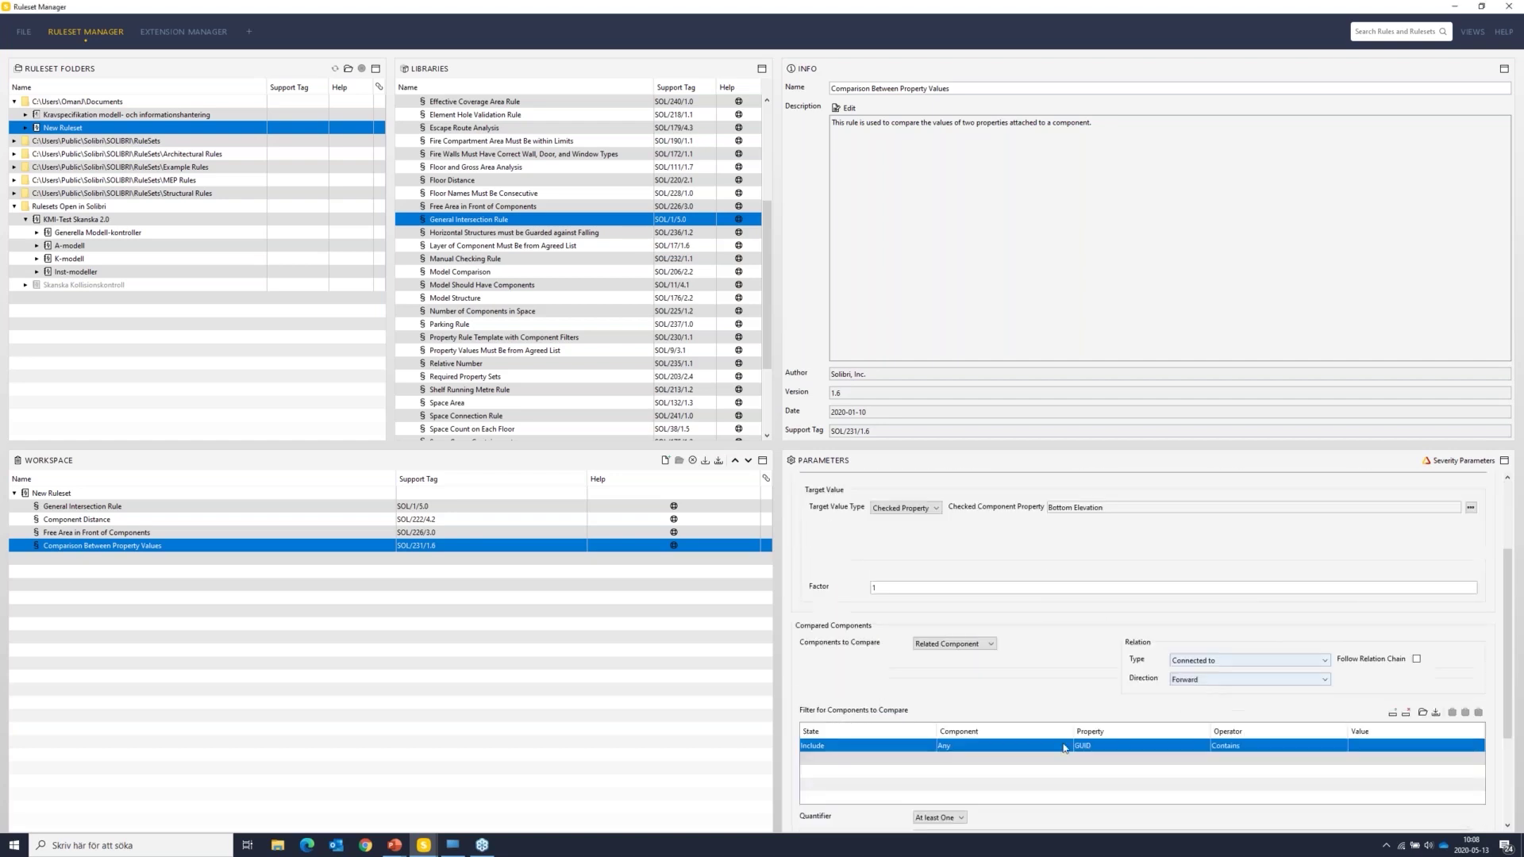
{"action": "left_click", "coordinate": [1067, 751]}
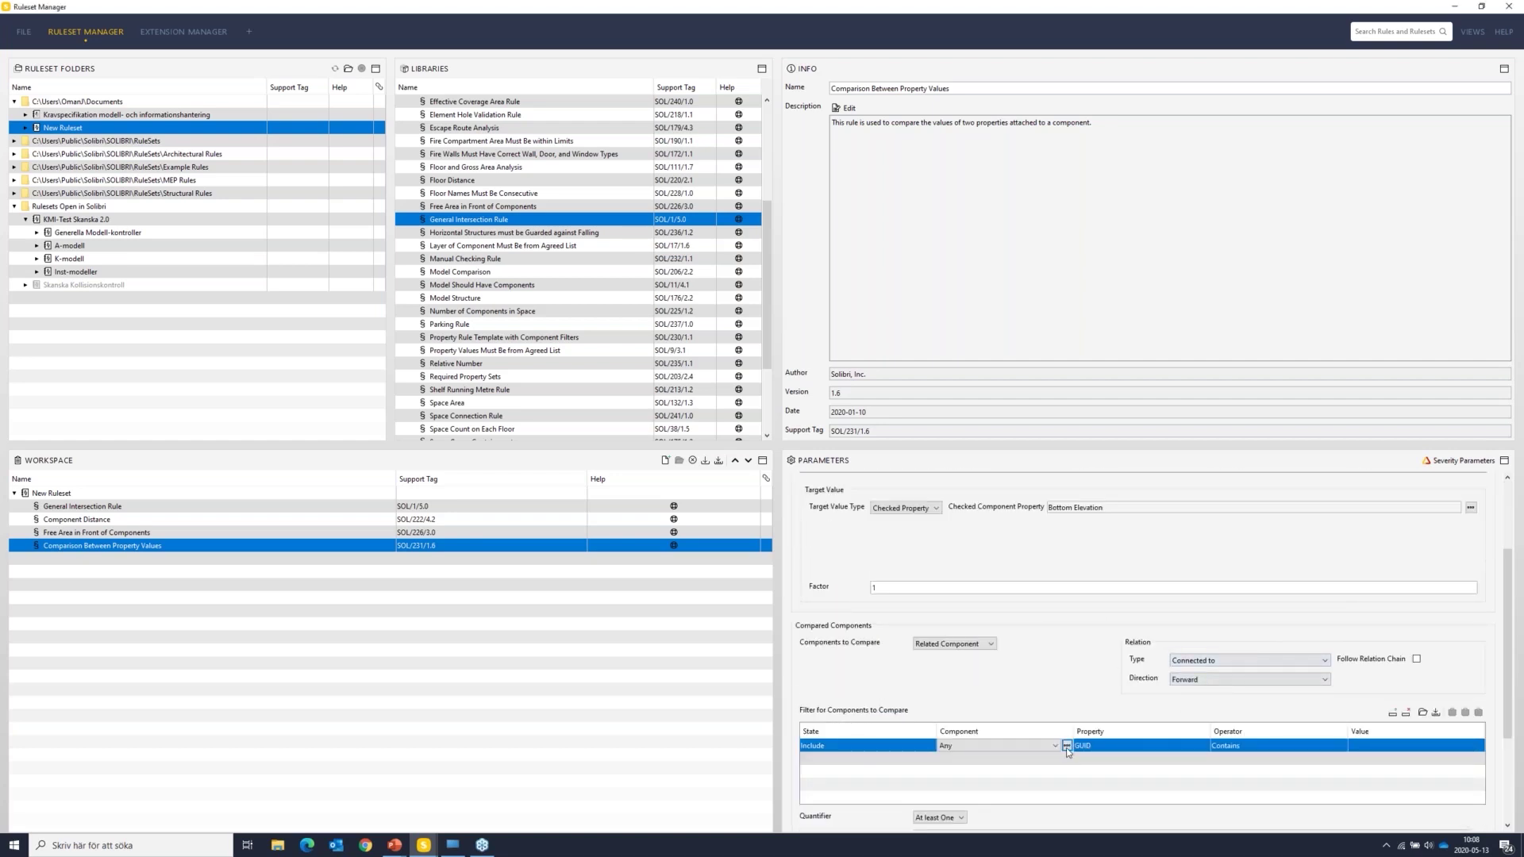
{"action": "left_click", "coordinate": [1067, 746]}
{"action": "key", "text": "Escape"}
{"action": "left_click", "coordinate": [965, 645]}
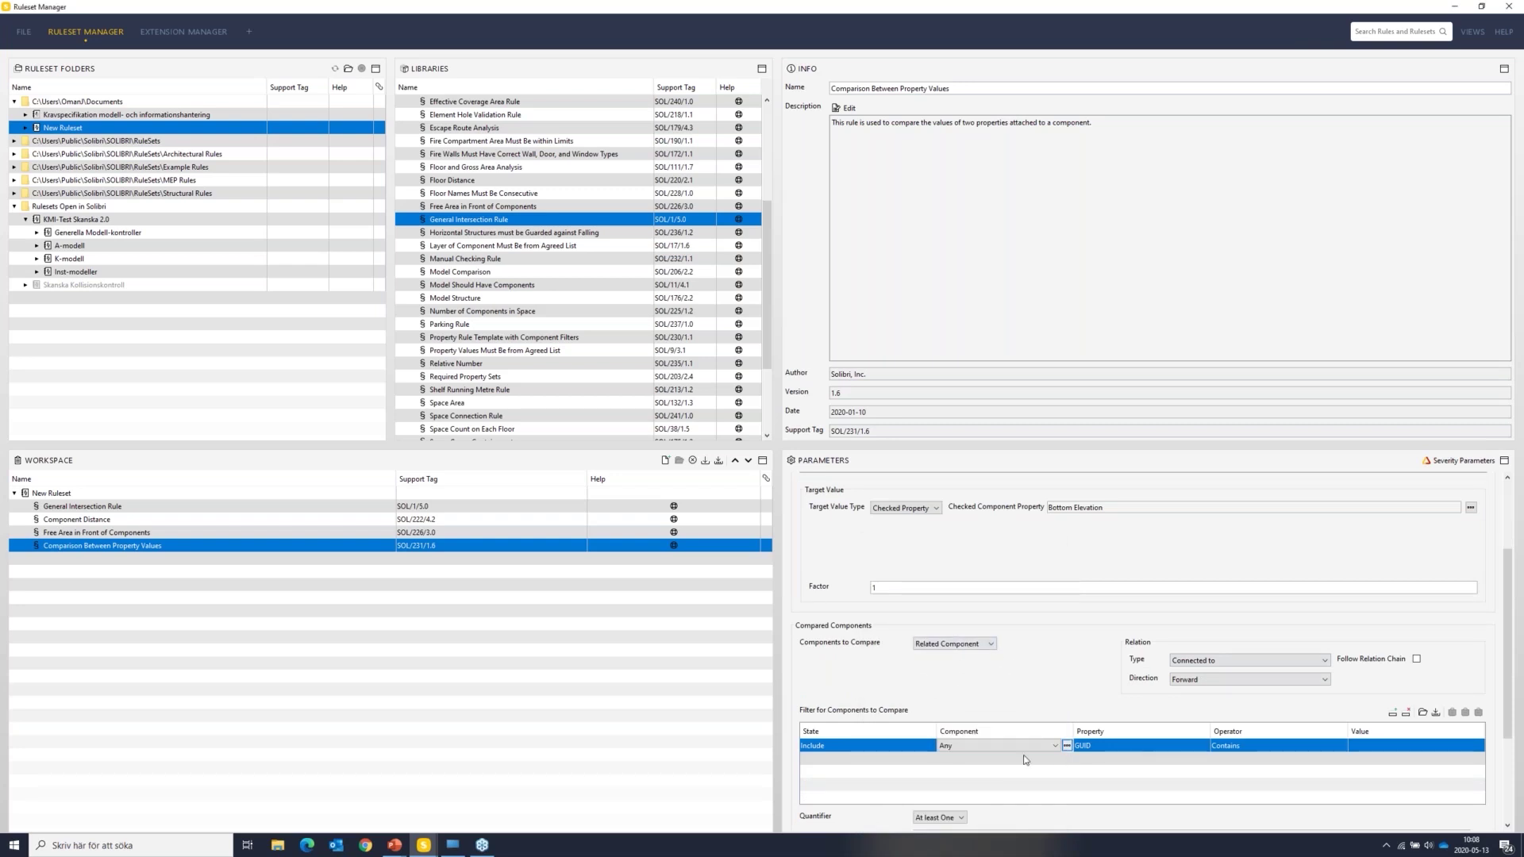
{"action": "scroll", "coordinate": [1331, 643], "scroll_direction": "up", "scroll_amount": 3}
{"action": "left_click", "coordinate": [1365, 529]}
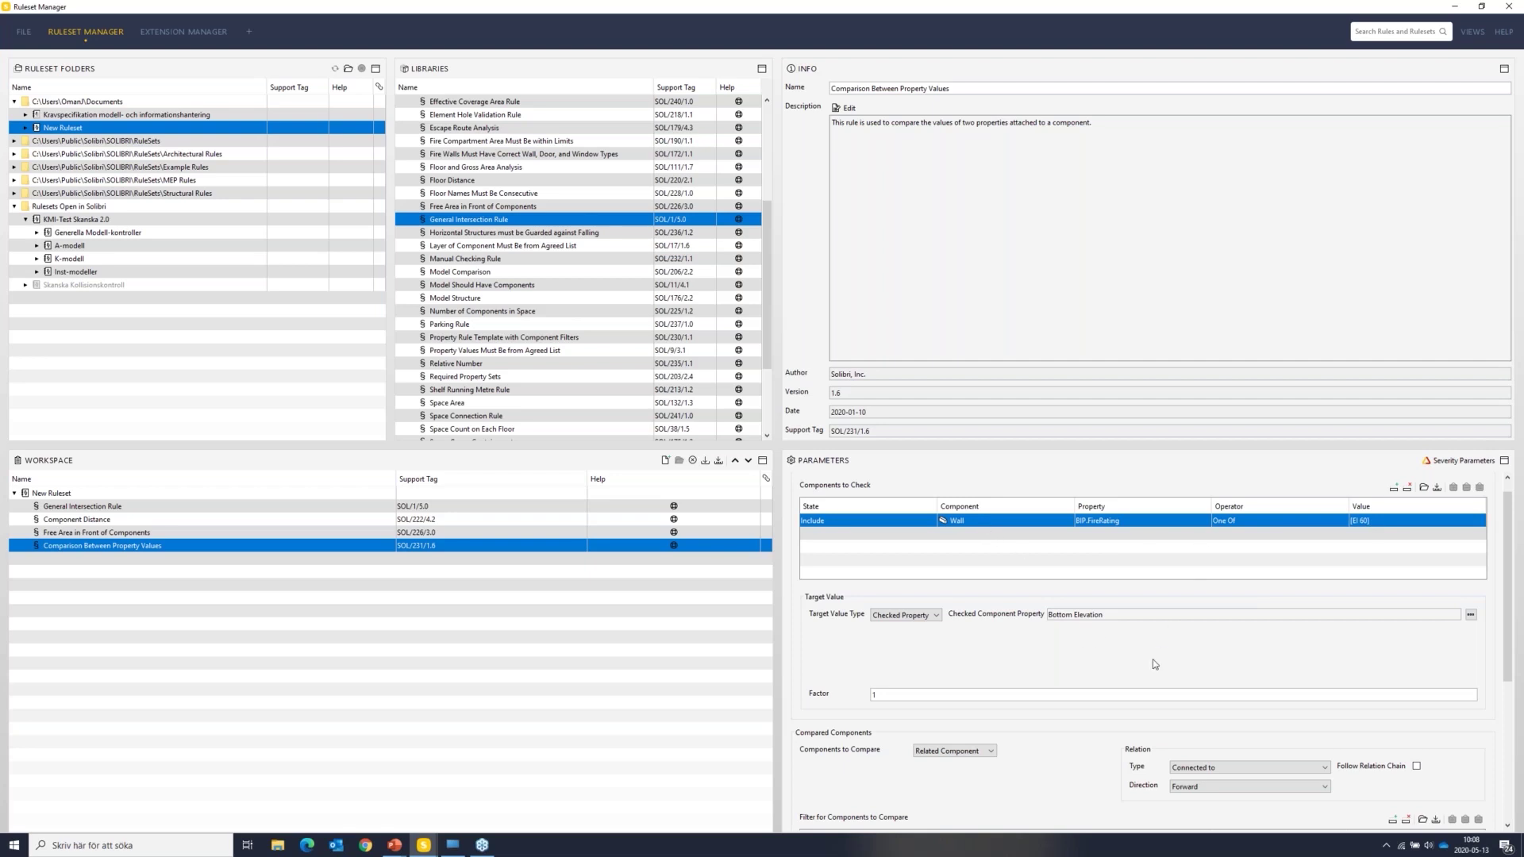
Step: Set the component type in the Filter for Components to Compare to the architectural type Door
{"action": "scroll", "coordinate": [1094, 639], "scroll_direction": "down", "scroll_amount": 3}
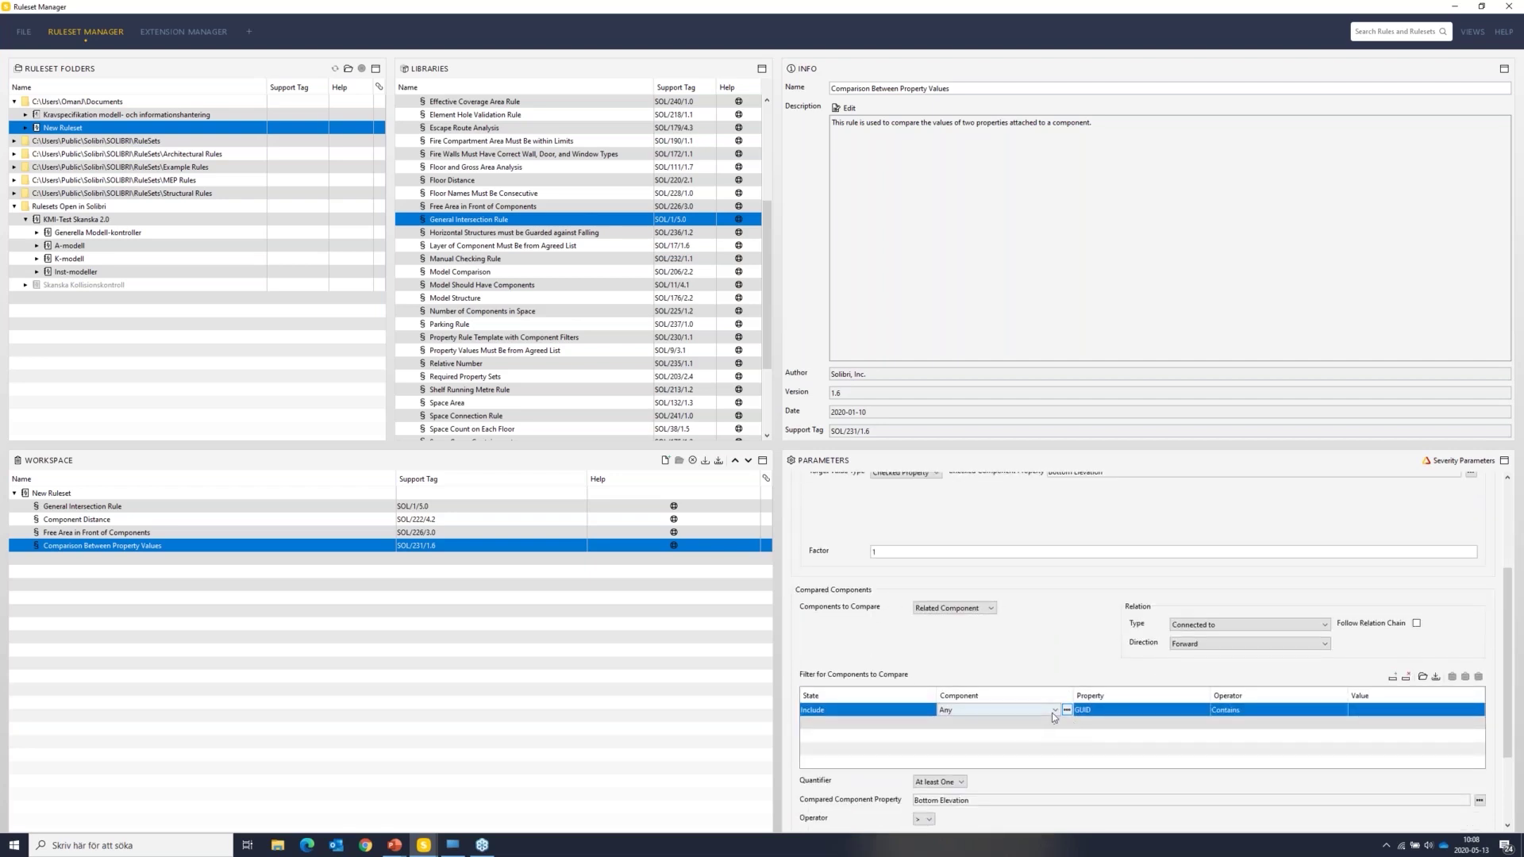
{"action": "left_click", "coordinate": [1067, 709]}
{"action": "double_click", "coordinate": [891, 611]}
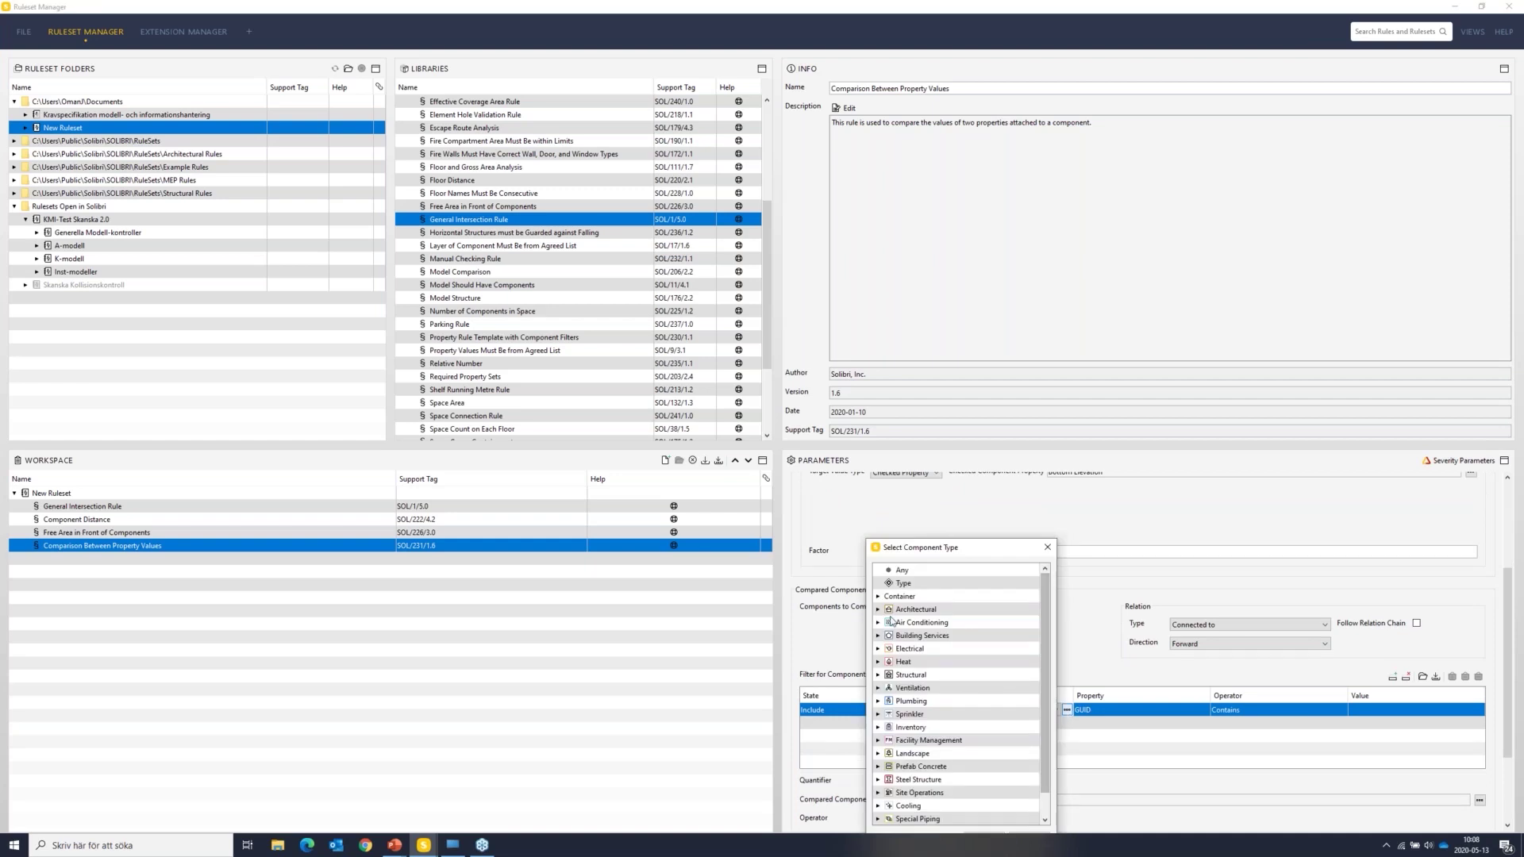
{"action": "scroll", "coordinate": [925, 693], "scroll_direction": "down", "scroll_amount": 3}
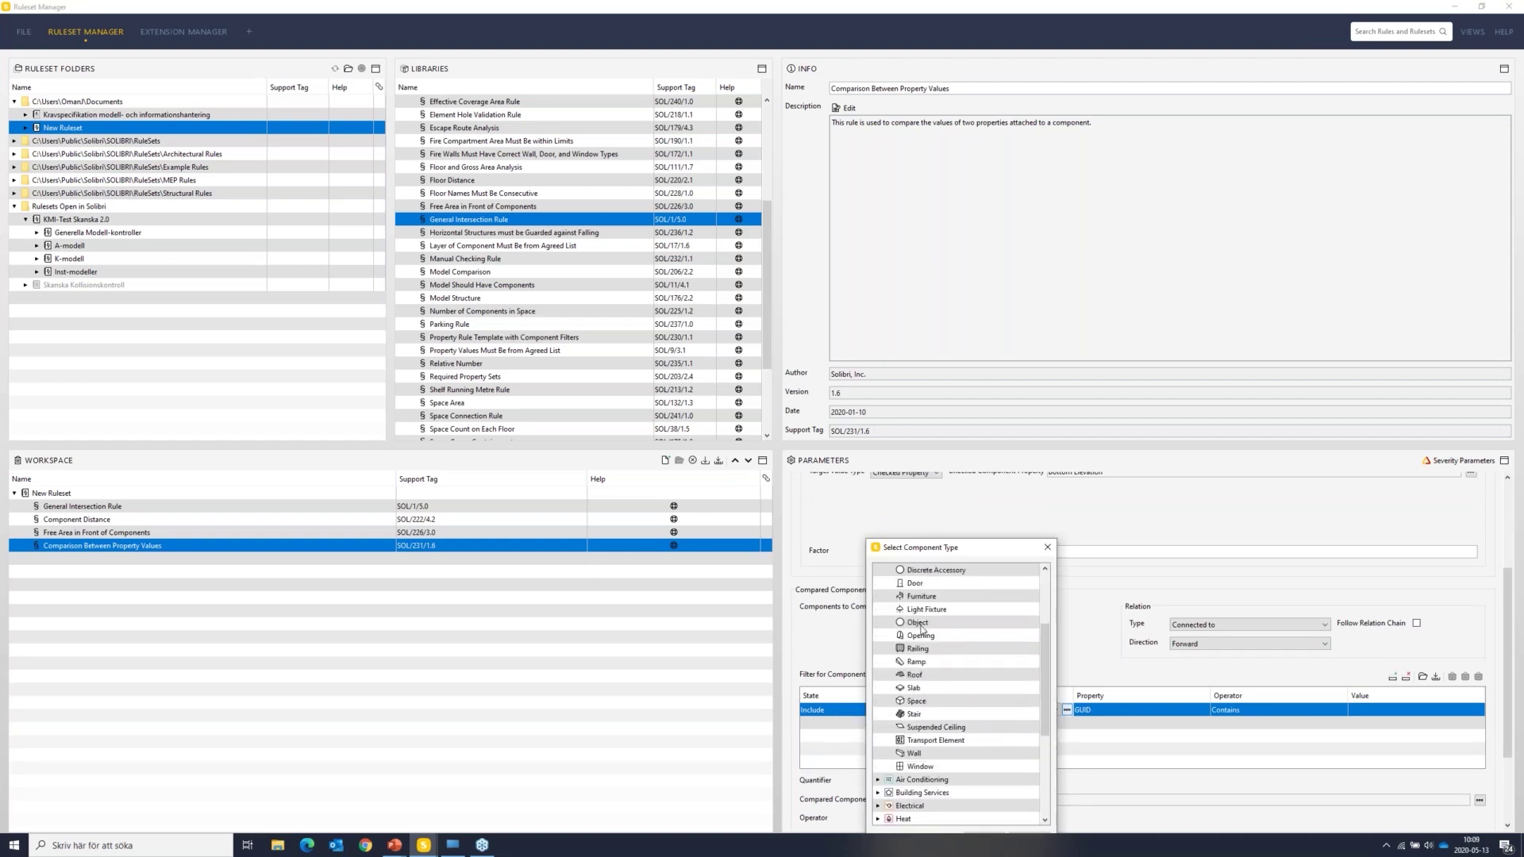
{"action": "left_click", "coordinate": [925, 586]}
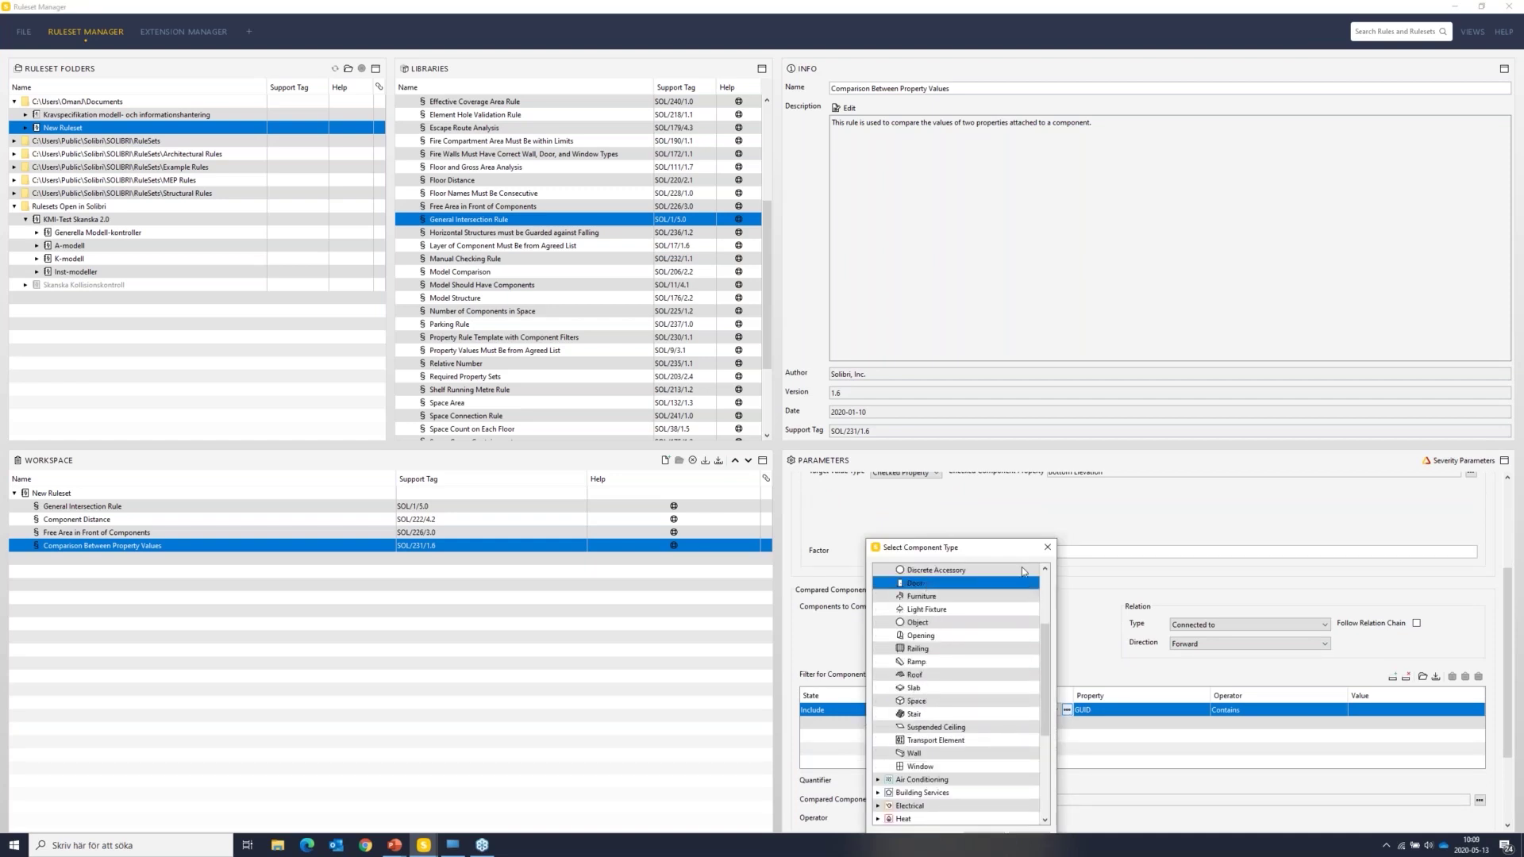
{"action": "left_click_drag", "start_coordinate": [1023, 549], "coordinate": [1013, 470]}
{"action": "left_click", "coordinate": [972, 760]}
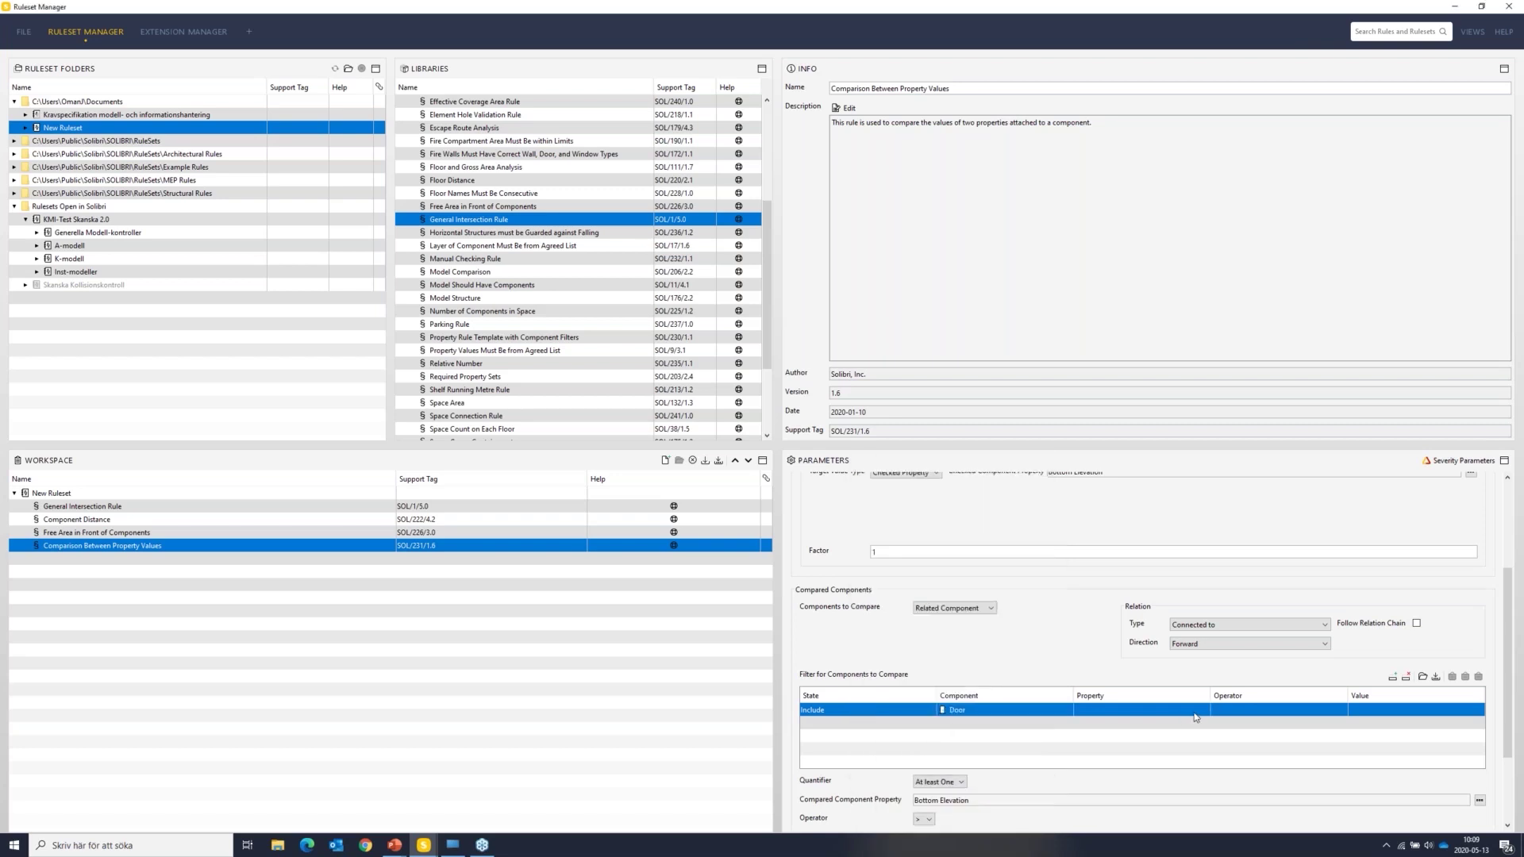
Step: Set the Door row's property in the Filter for Components to Compare to FireRating from the BIP property set
{"action": "left_click", "coordinate": [1199, 712]}
{"action": "left_click", "coordinate": [1203, 710]}
{"action": "left_click", "coordinate": [1050, 719]}
{"action": "left_click", "coordinate": [1356, 647]}
{"action": "left_click", "coordinate": [1238, 670]}
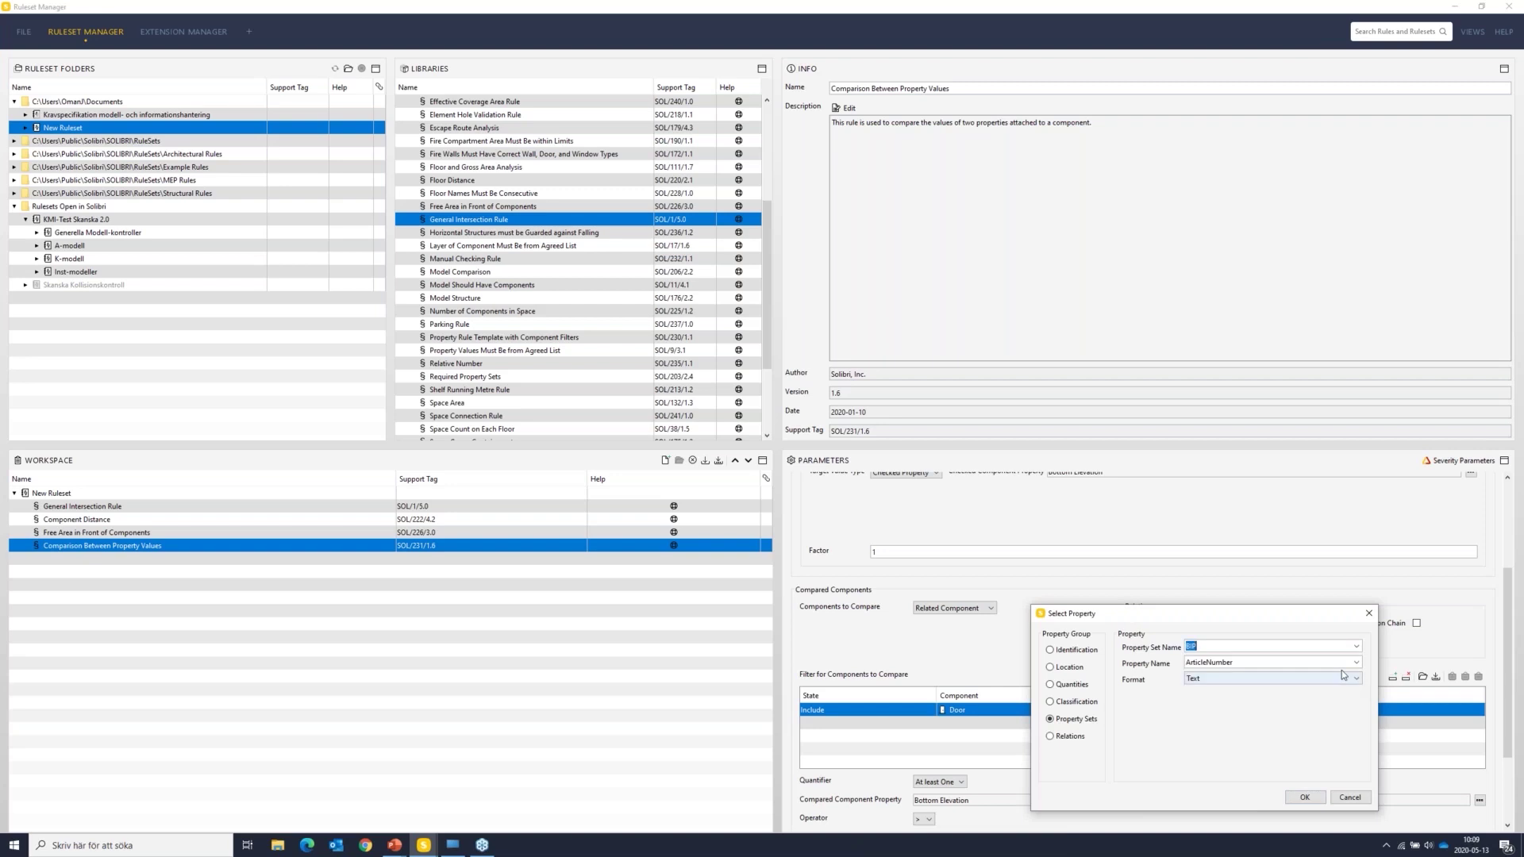
{"action": "left_click", "coordinate": [1356, 663]}
{"action": "left_click", "coordinate": [1274, 697]}
{"action": "left_click", "coordinate": [1304, 797]}
Step: Set the Door row's operator to One Of and add EI60, EI 60-C and EI60-C as its values
{"action": "left_click", "coordinate": [1342, 709]}
{"action": "left_click", "coordinate": [1270, 724]}
{"action": "left_click", "coordinate": [1400, 709]}
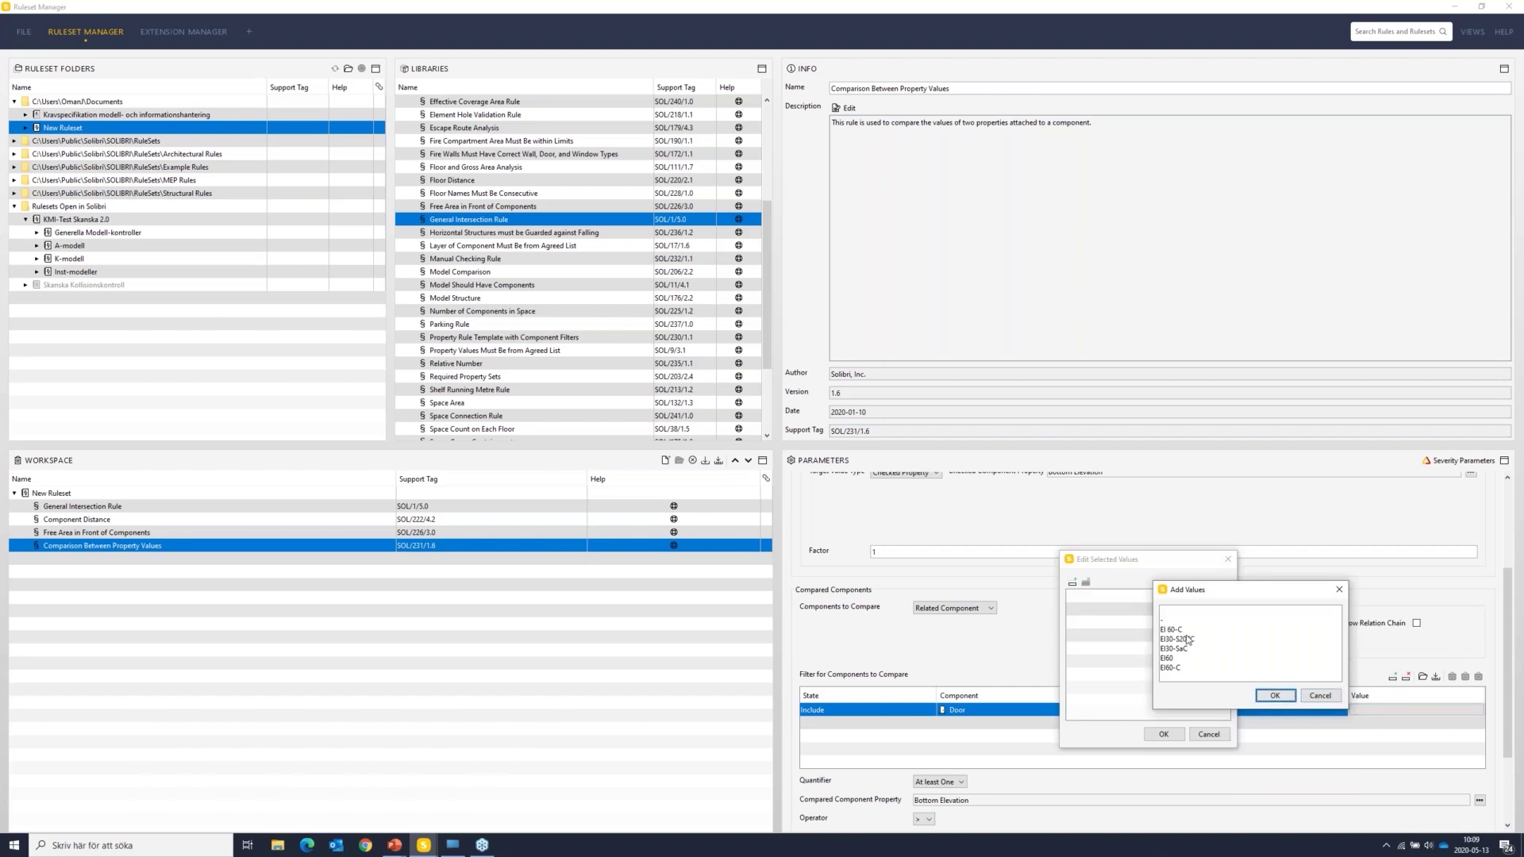
{"action": "left_click", "coordinate": [1172, 659]}
{"action": "left_click", "coordinate": [1275, 695]}
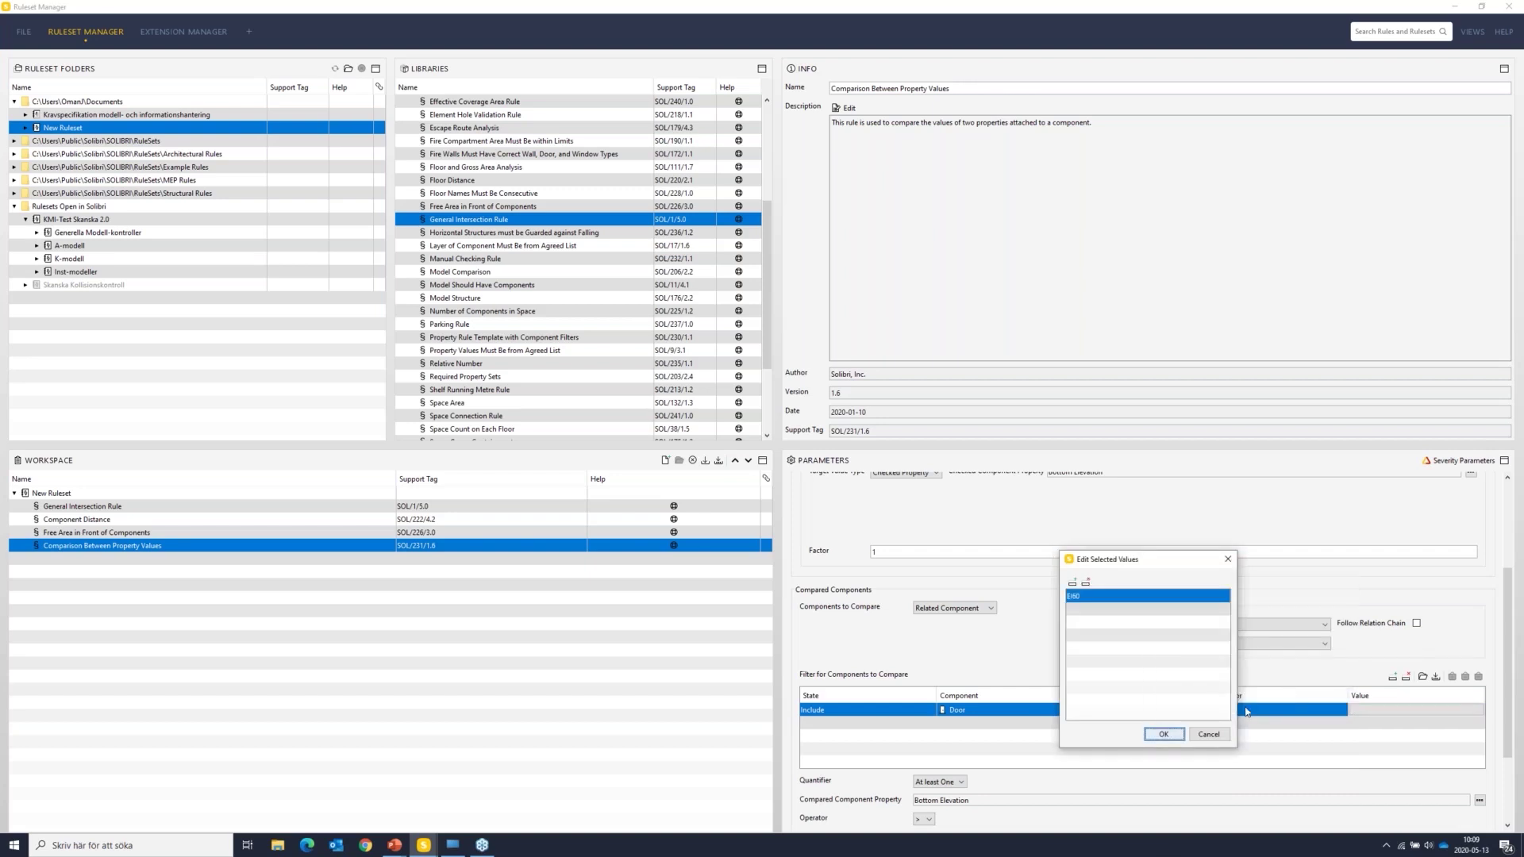
{"action": "left_click", "coordinate": [1073, 585]}
{"action": "left_click", "coordinate": [1178, 630]}
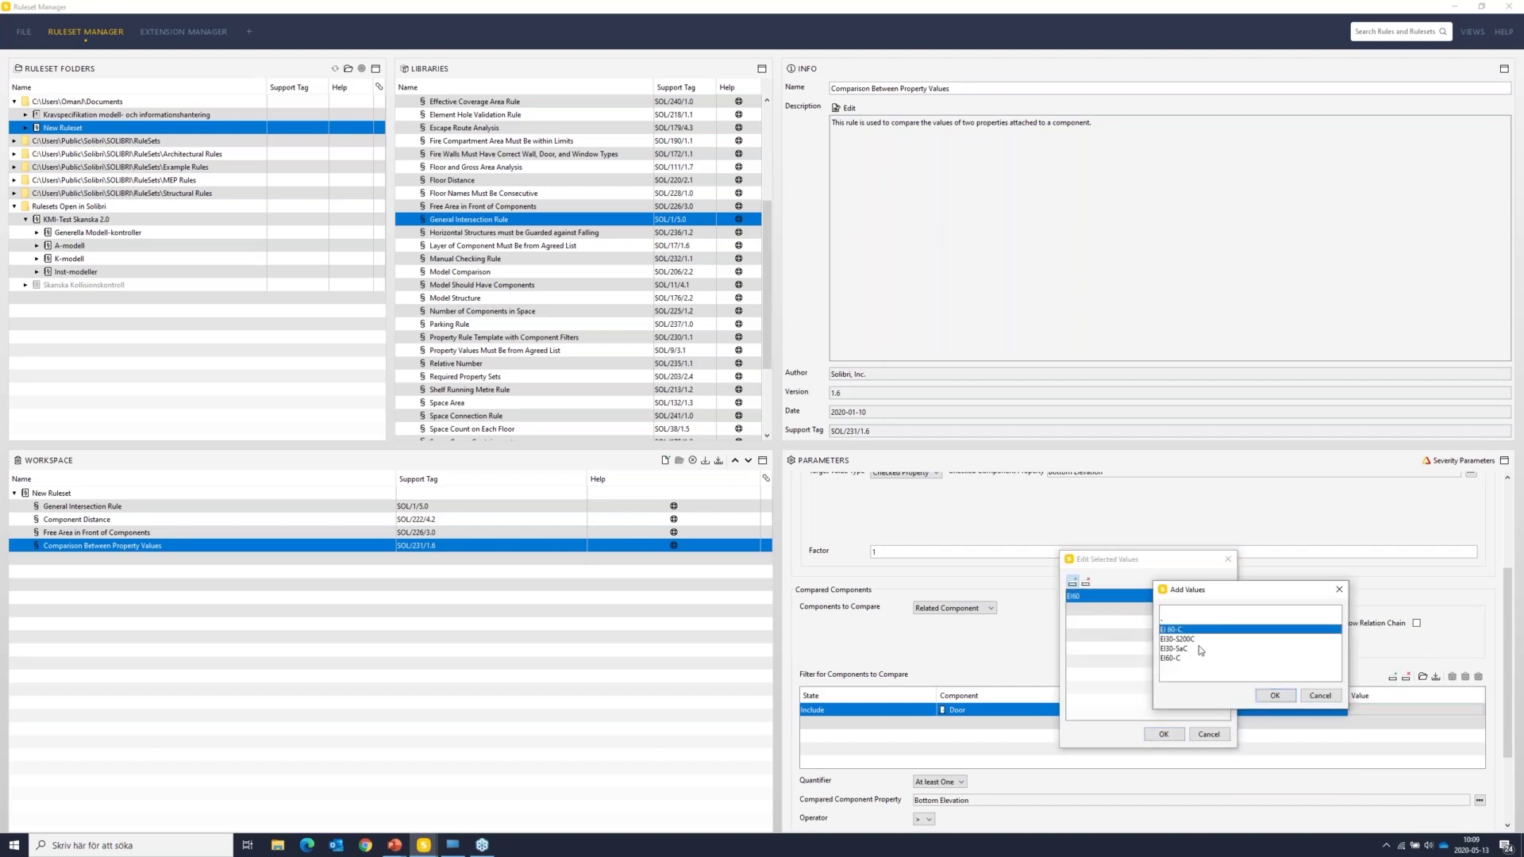
{"action": "left_click", "coordinate": [1198, 658], "text": "ctrl"}
{"action": "left_click", "coordinate": [1275, 696]}
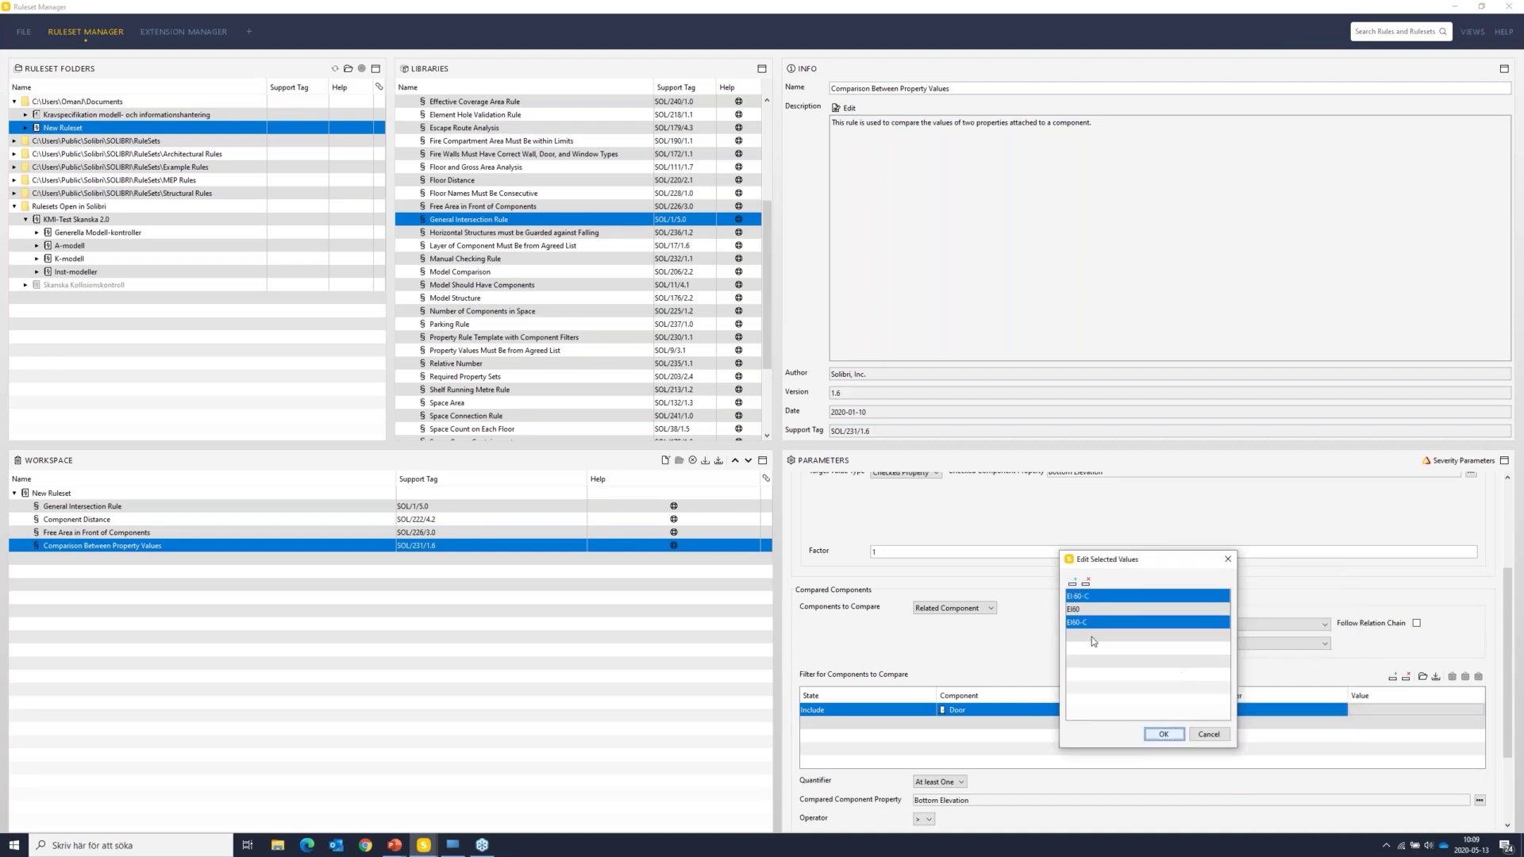
{"action": "left_click", "coordinate": [1164, 734]}
Step: Review the fire rating values in the Wall filter and the compared Door filter of the rule
{"action": "scroll", "coordinate": [1341, 669], "scroll_direction": "up", "scroll_amount": 5}
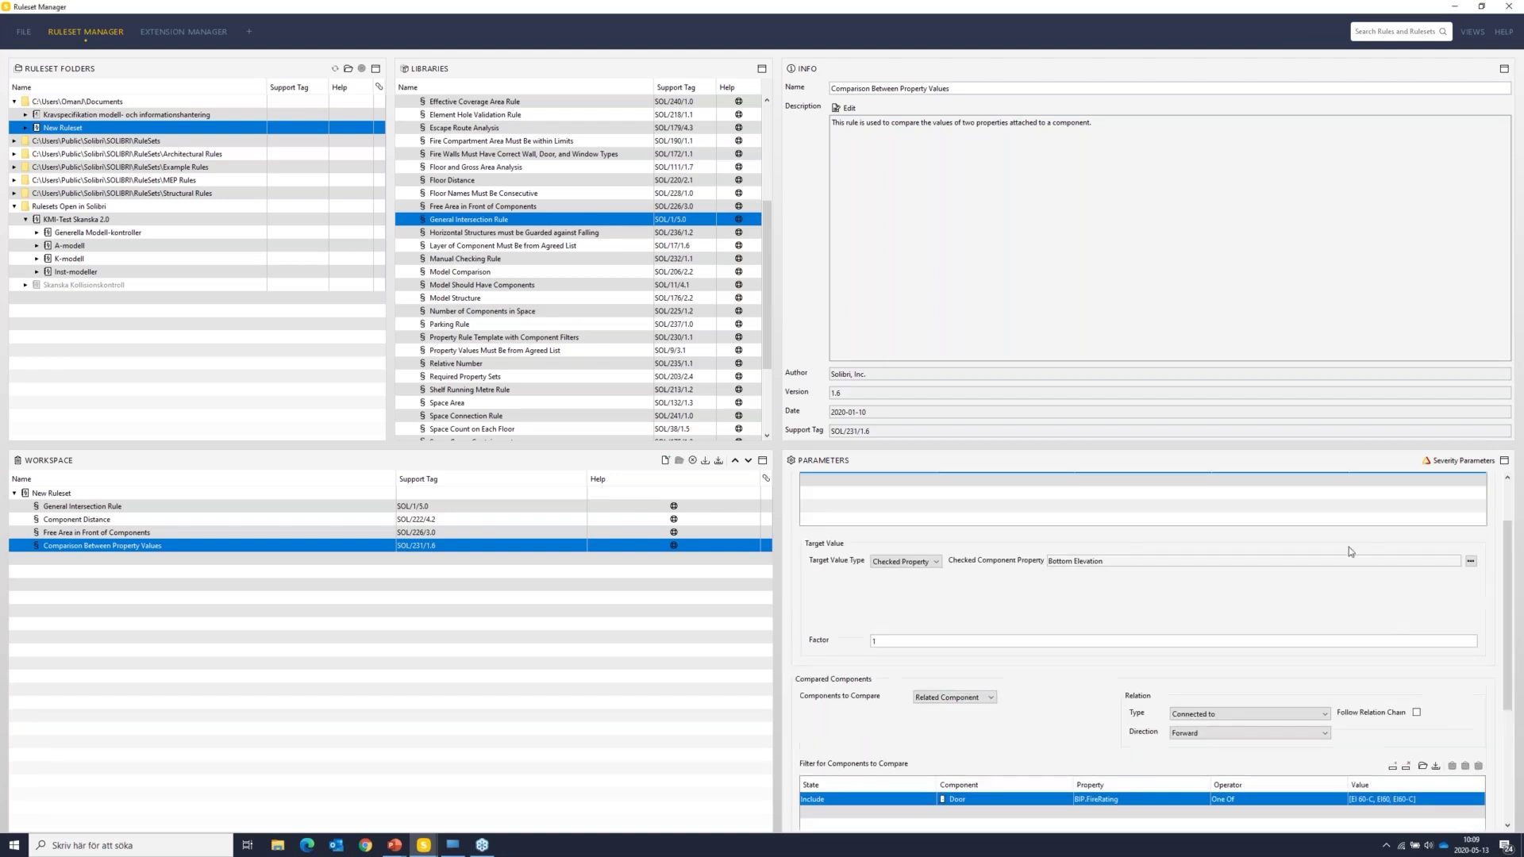
{"action": "left_click", "coordinate": [1361, 543]}
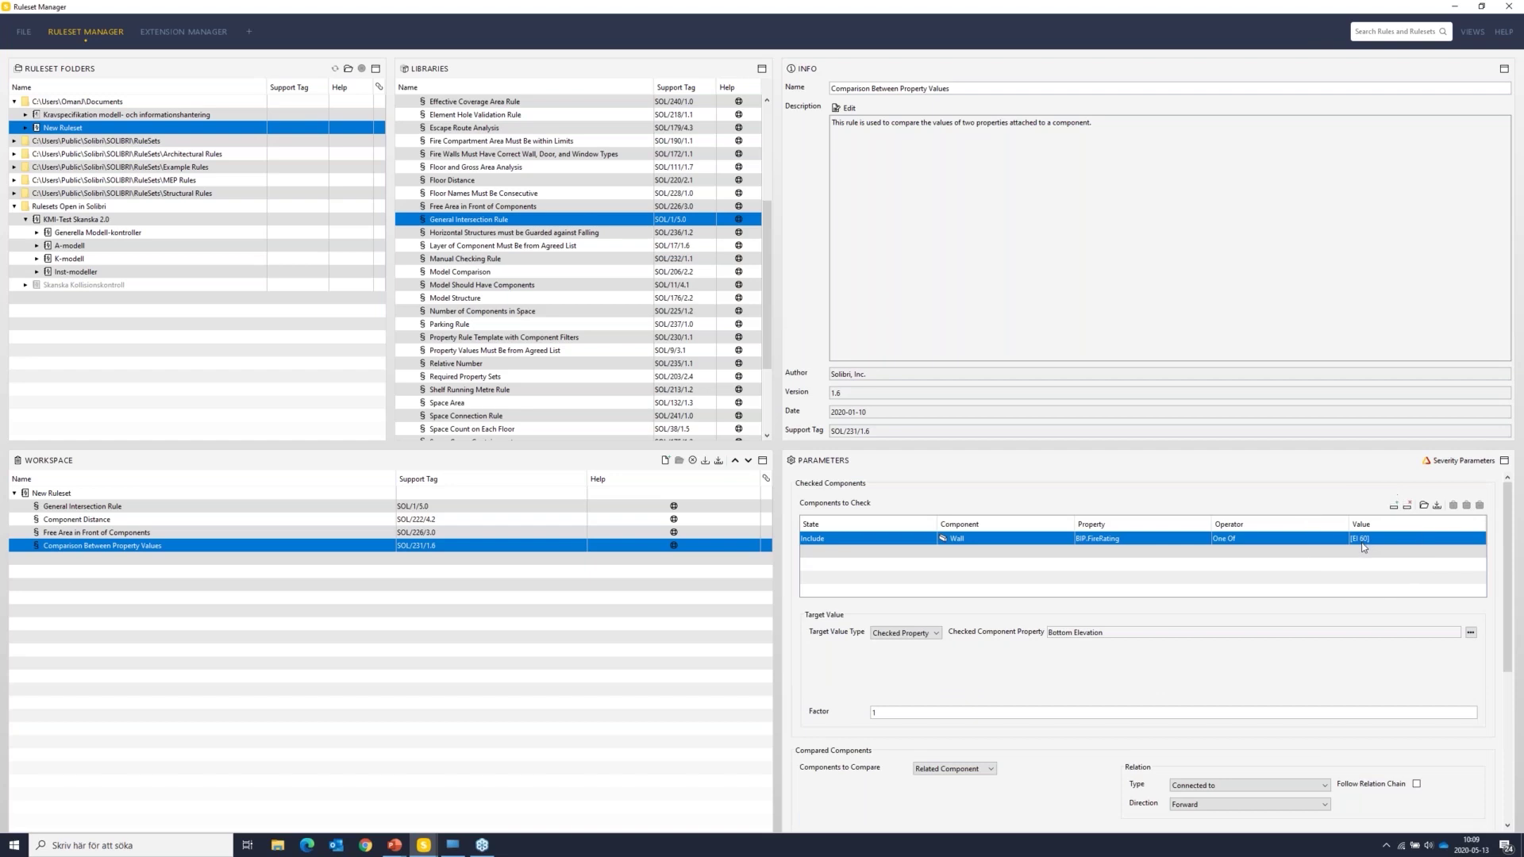
{"action": "scroll", "coordinate": [1372, 612], "scroll_direction": "down", "scroll_amount": 5}
{"action": "left_click", "coordinate": [1370, 696]}
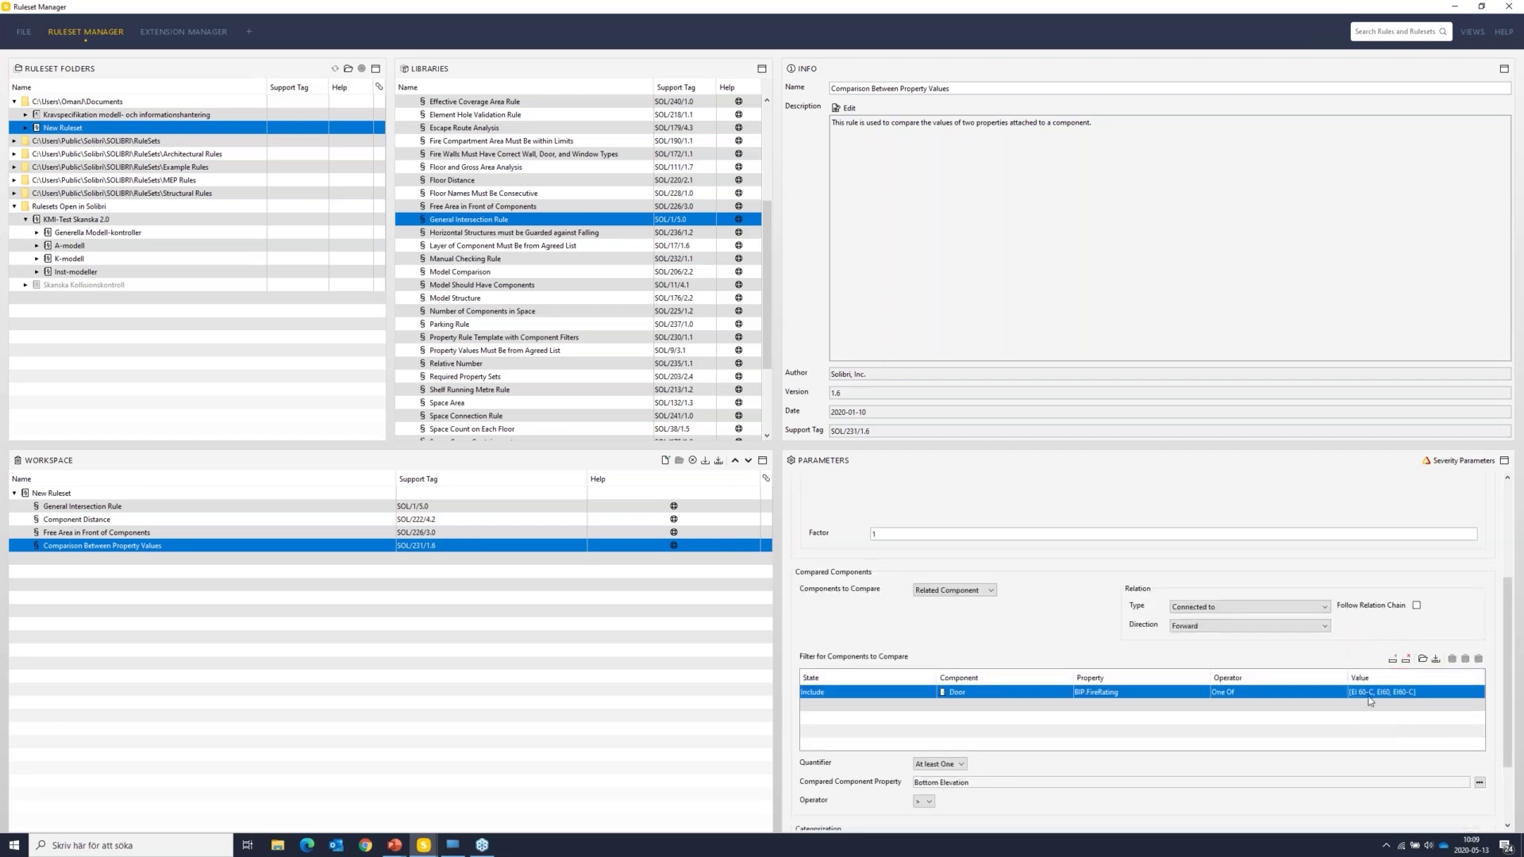
{"action": "left_click", "coordinate": [1357, 698]}
{"action": "left_click", "coordinate": [1384, 693]}
{"action": "left_click", "coordinate": [1408, 692]}
{"action": "scroll", "coordinate": [1115, 635], "scroll_direction": "up", "scroll_amount": 3}
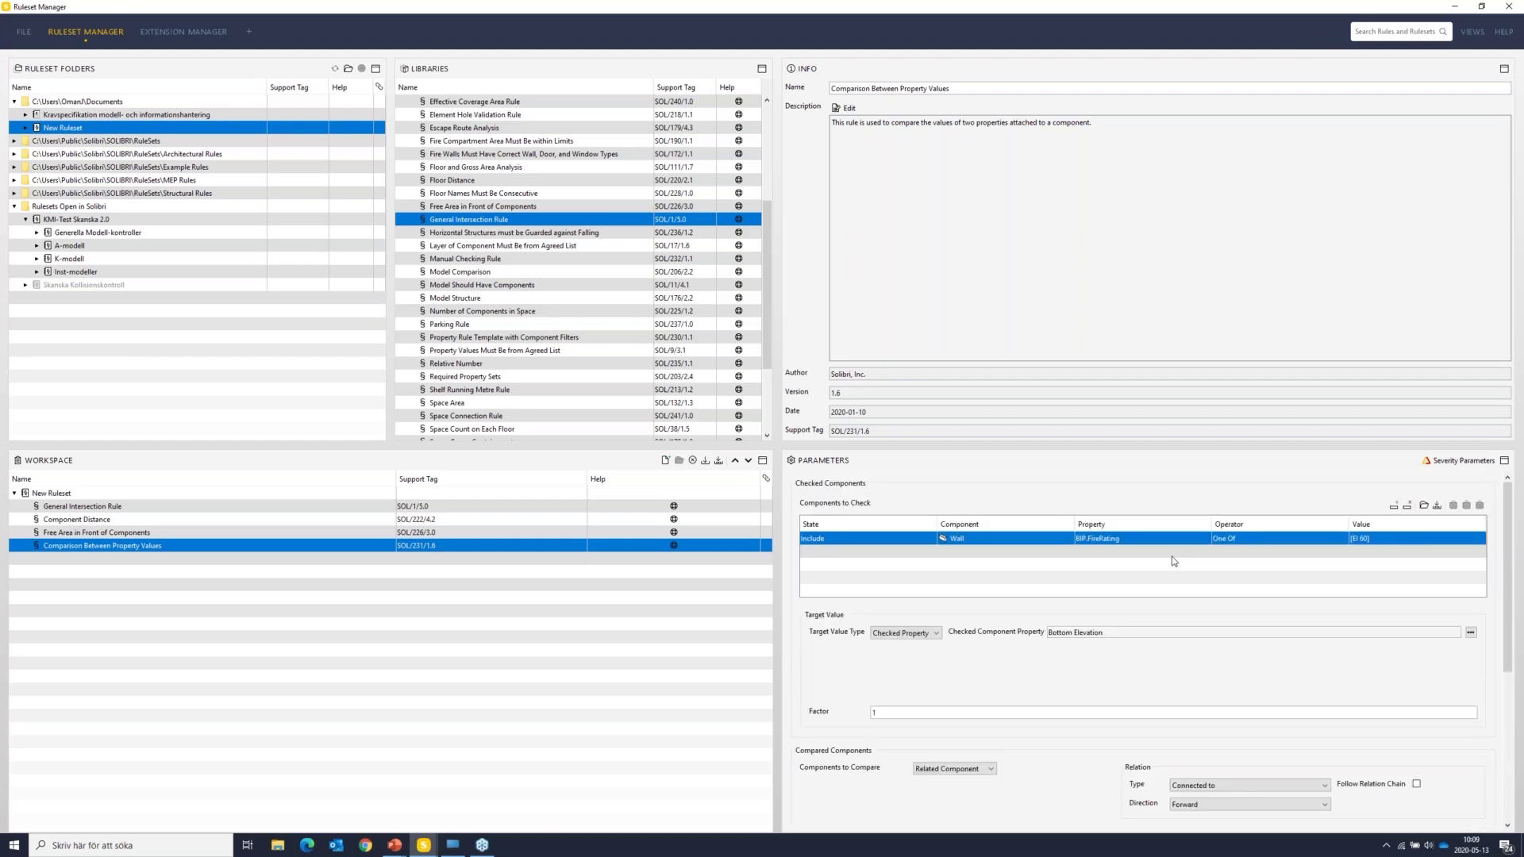
Step: Look at the Number of Components in Space rule and browse the other rule templates in the library
{"action": "left_click", "coordinate": [552, 314]}
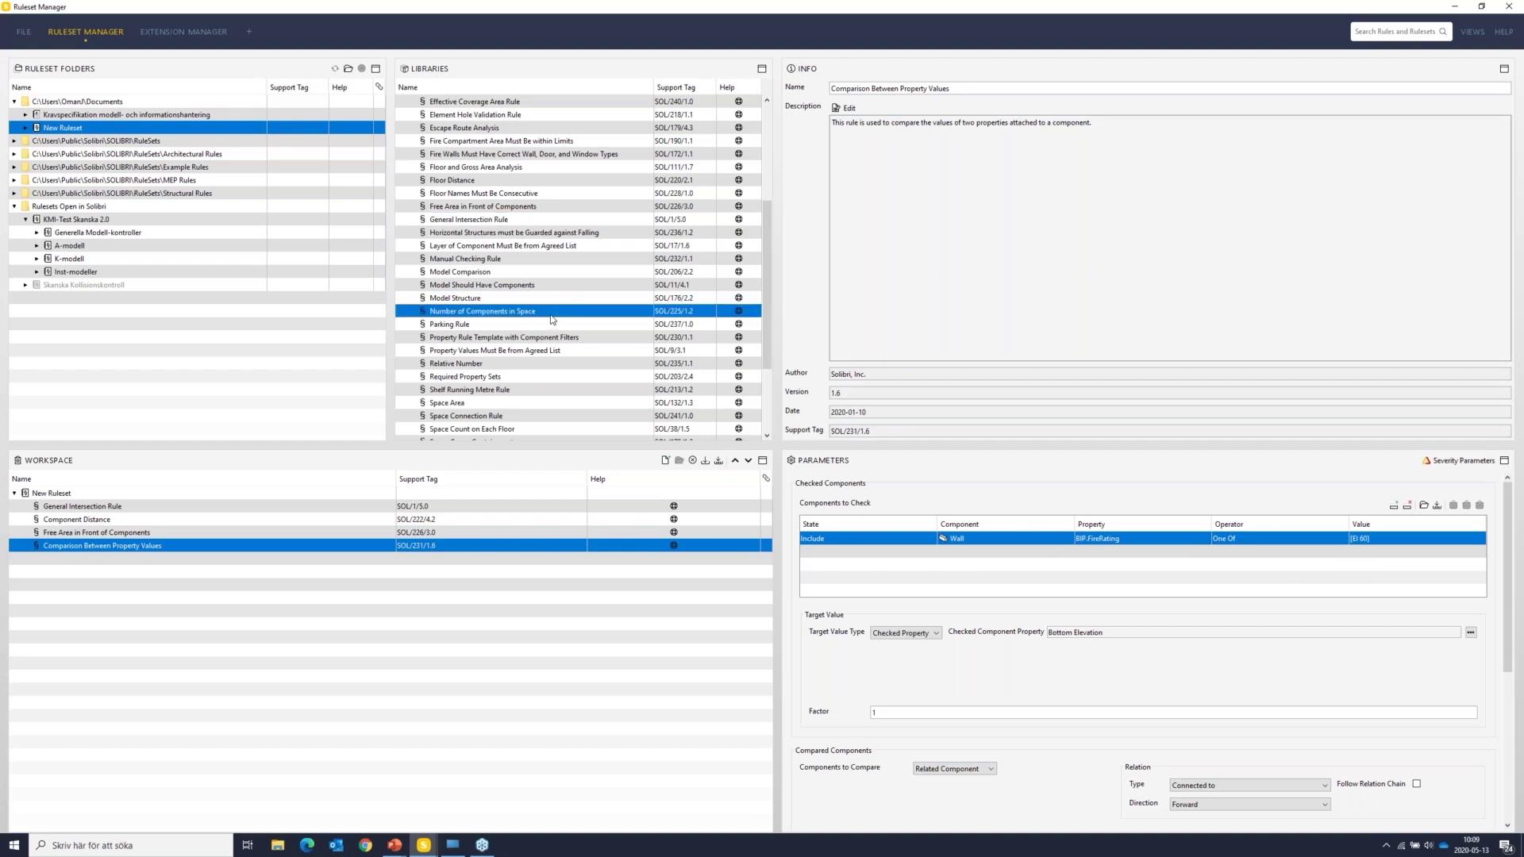
{"action": "scroll", "coordinate": [551, 317], "scroll_direction": "down", "scroll_amount": 3}
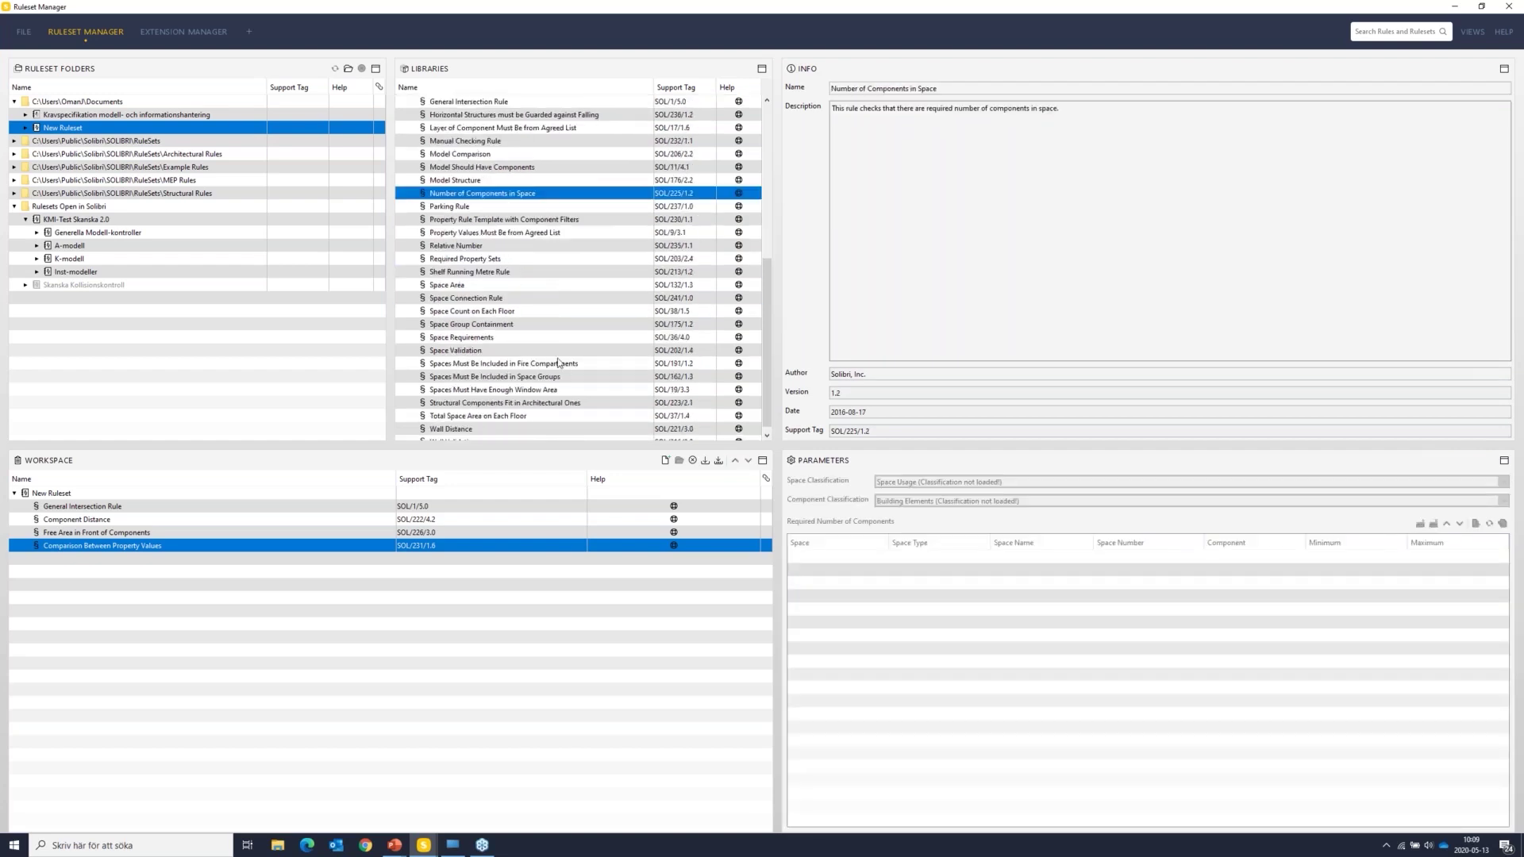
{"action": "scroll", "coordinate": [554, 316], "scroll_direction": "up", "scroll_amount": 3}
{"action": "scroll", "coordinate": [560, 343], "scroll_direction": "up", "scroll_amount": 3}
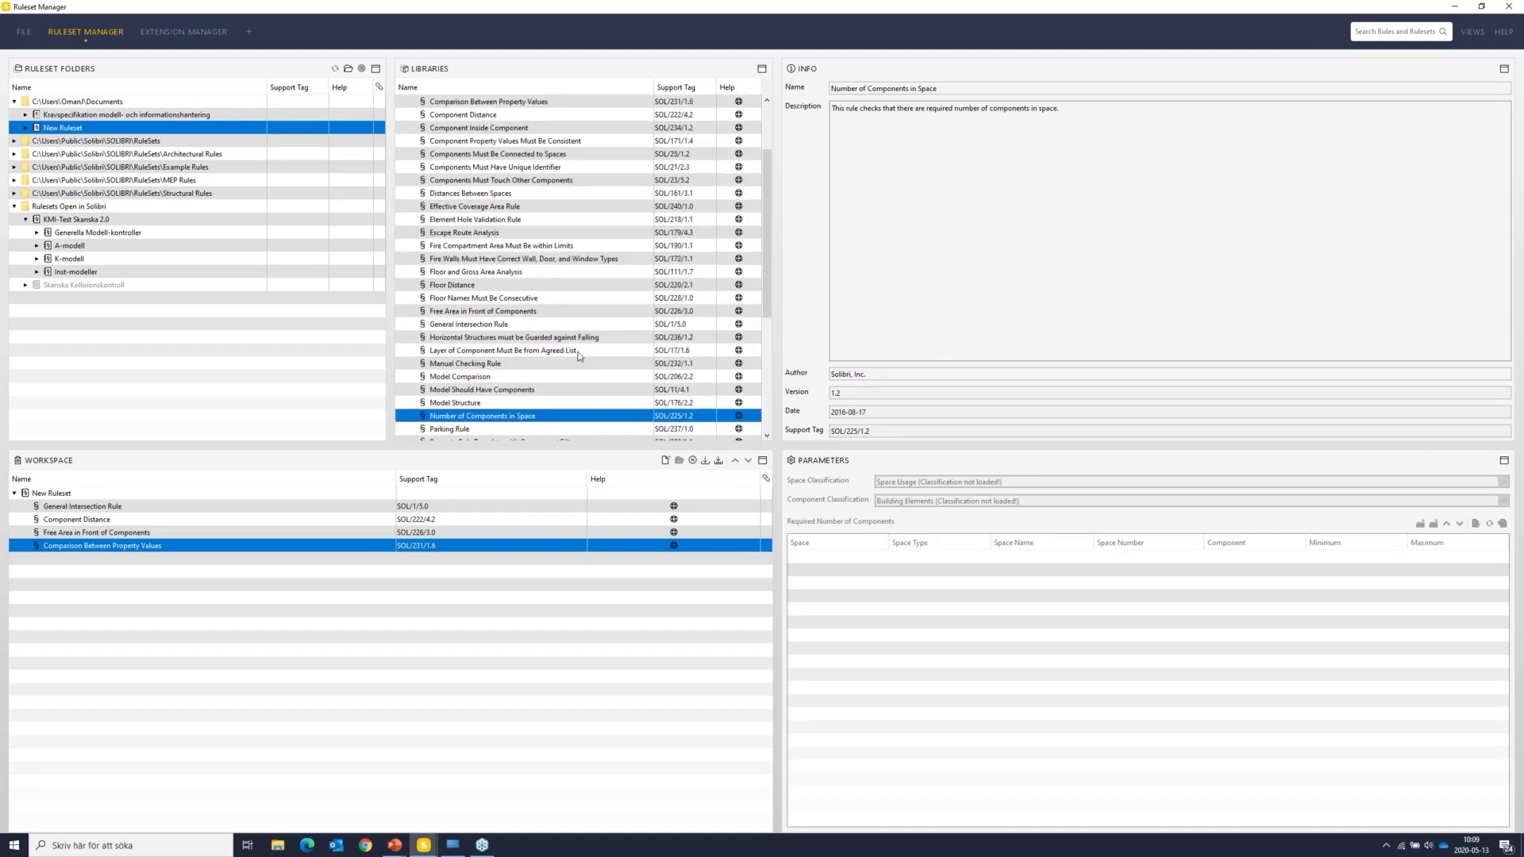
{"action": "scroll", "coordinate": [579, 355], "scroll_direction": "down", "scroll_amount": 5}
Step: Examine the Parking Rule's minimum width, length and height settings, plus the Space Validation rule's parameters
{"action": "left_click", "coordinate": [471, 233]}
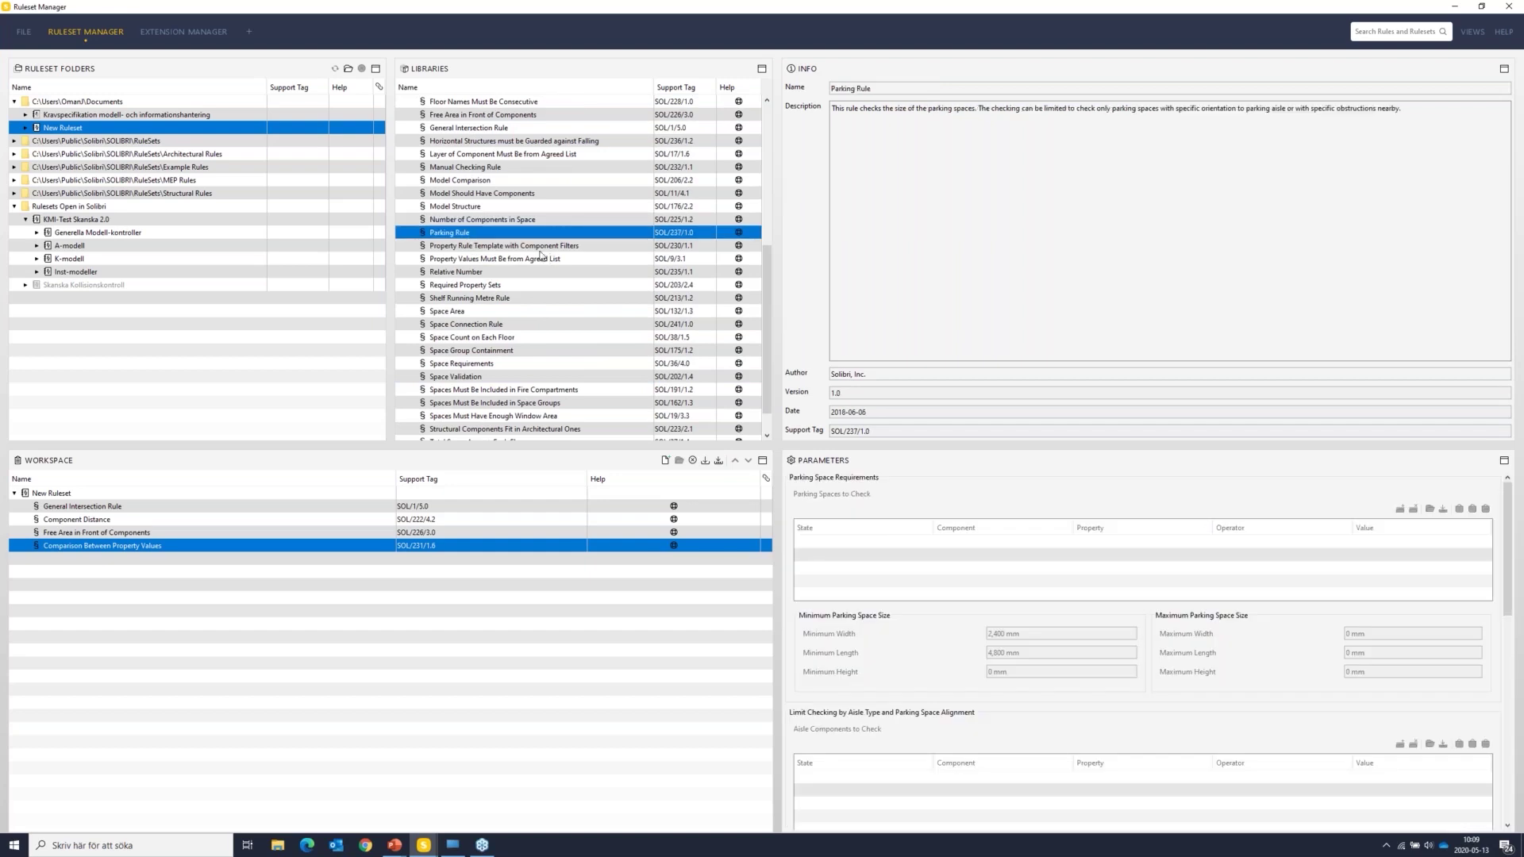
{"action": "left_click", "coordinate": [1008, 642]}
{"action": "left_click", "coordinate": [1007, 655]}
{"action": "left_click", "coordinate": [1005, 633]}
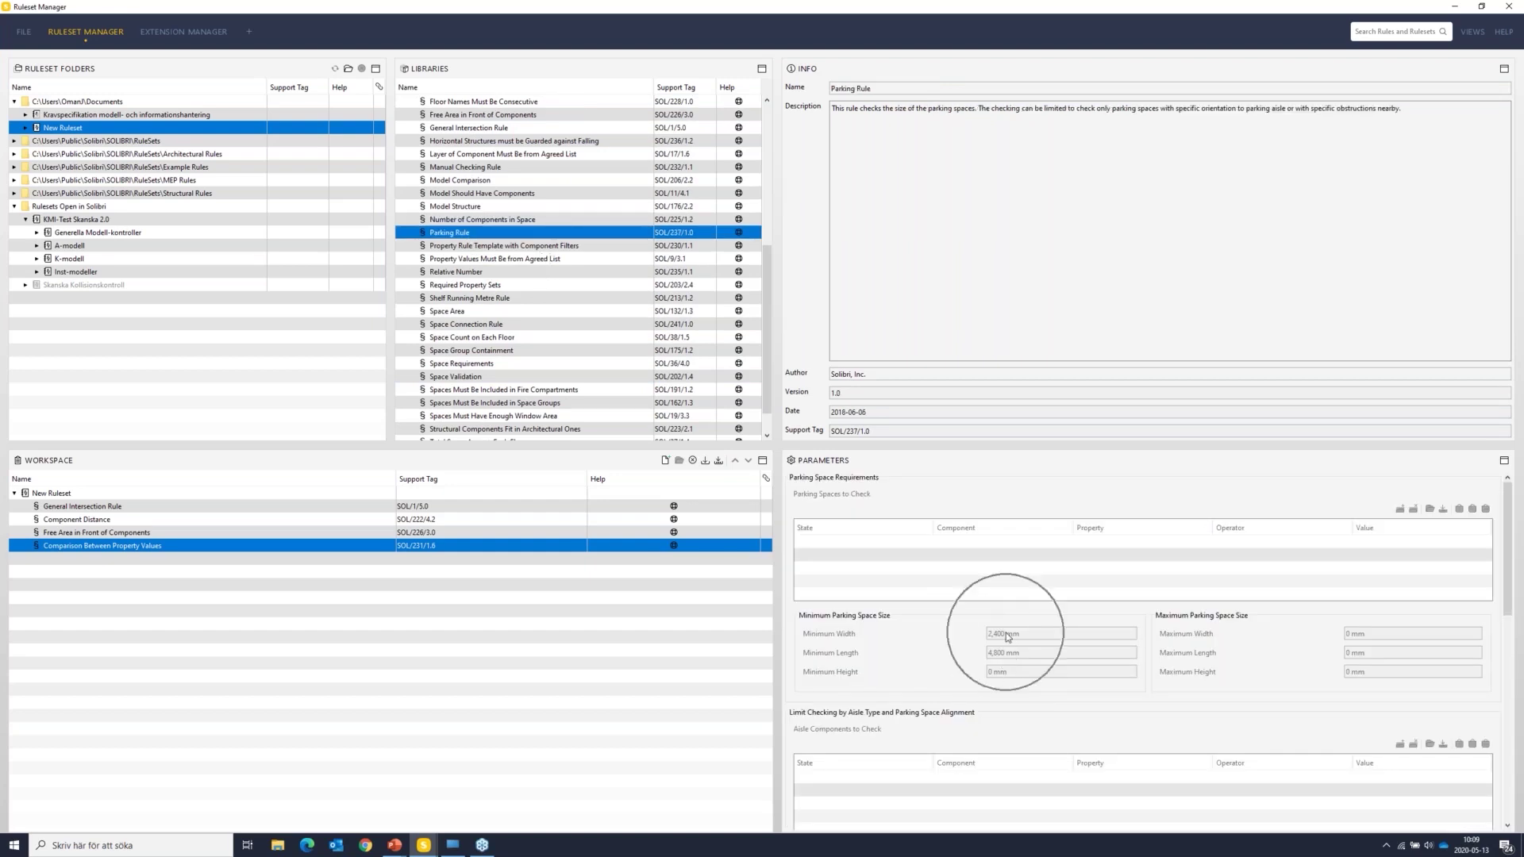
{"action": "left_click", "coordinate": [1012, 632]}
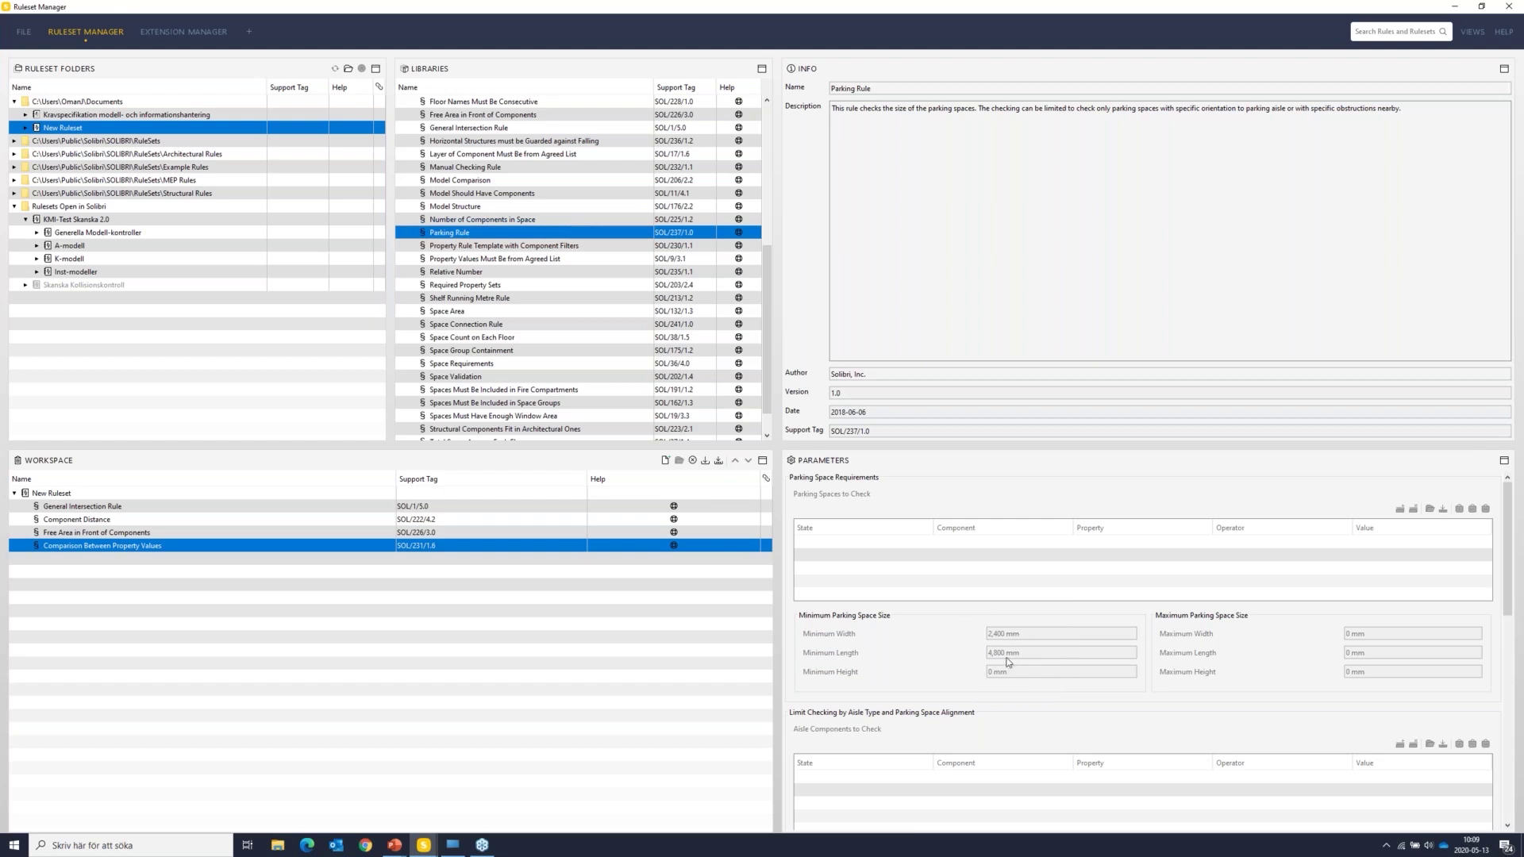
{"action": "left_click", "coordinate": [1010, 656]}
{"action": "left_click", "coordinate": [1014, 678]}
{"action": "left_click", "coordinate": [534, 378]}
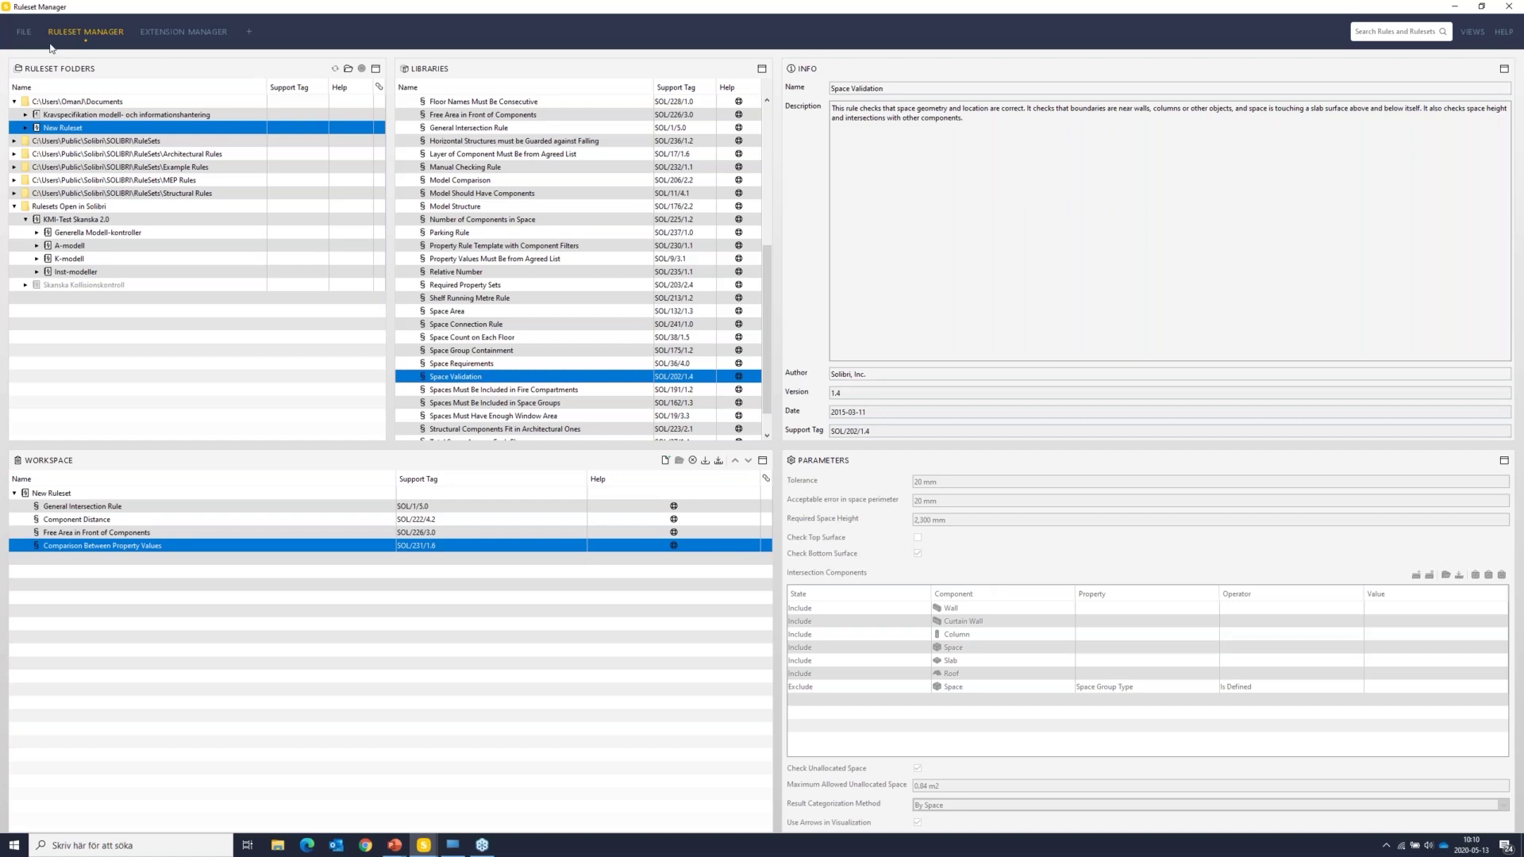
Step: Switch from Ruleset Manager to the Solibri Office model view and show the whole ventilation model in 3D
{"action": "left_click", "coordinate": [24, 33]}
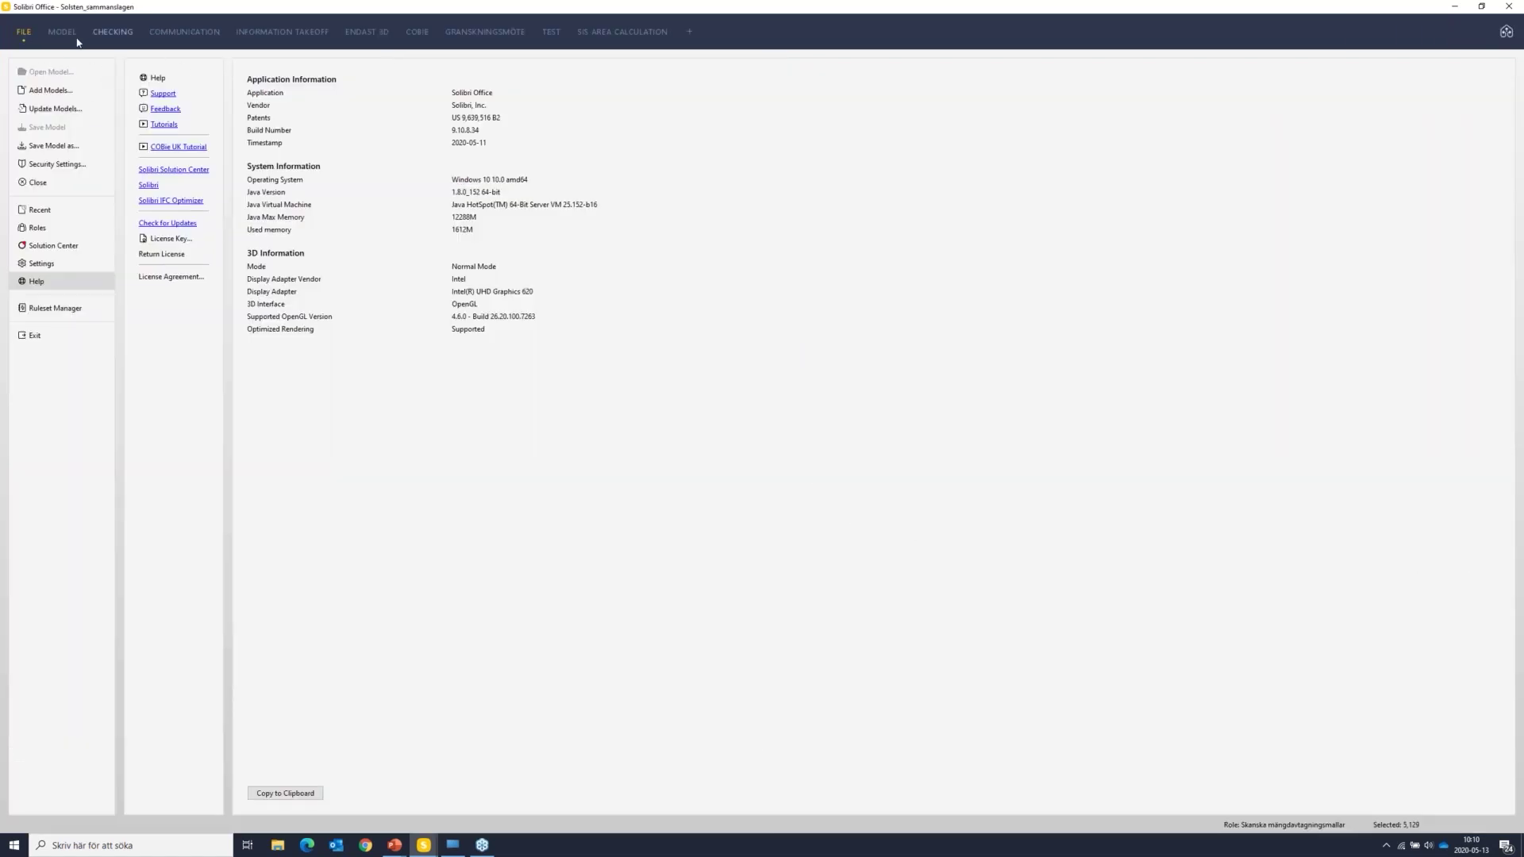
{"action": "left_click", "coordinate": [73, 40]}
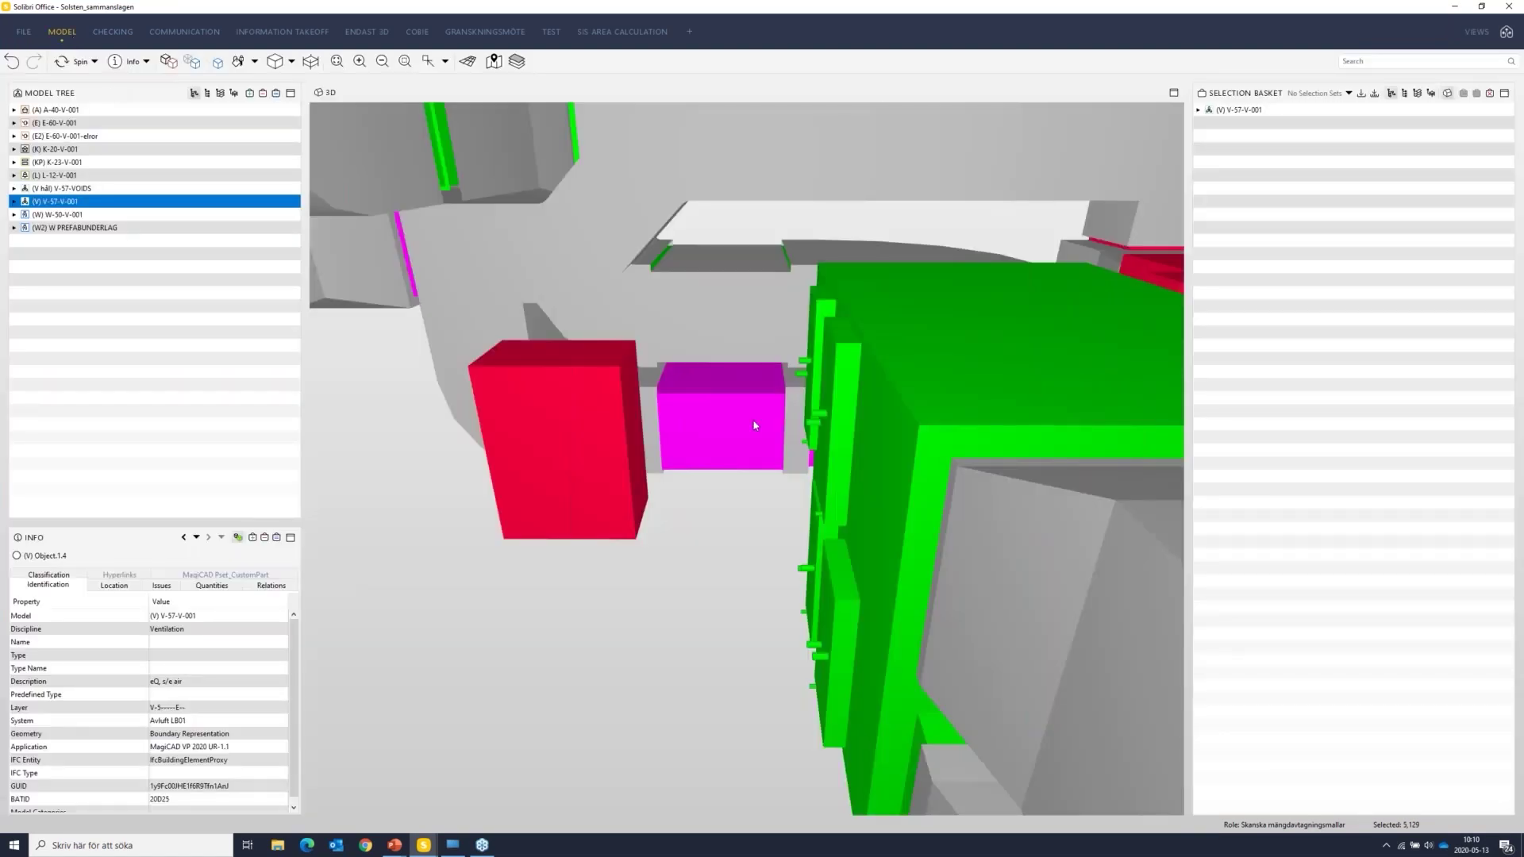
{"action": "scroll", "coordinate": [755, 425], "scroll_direction": "down", "scroll_amount": 10}
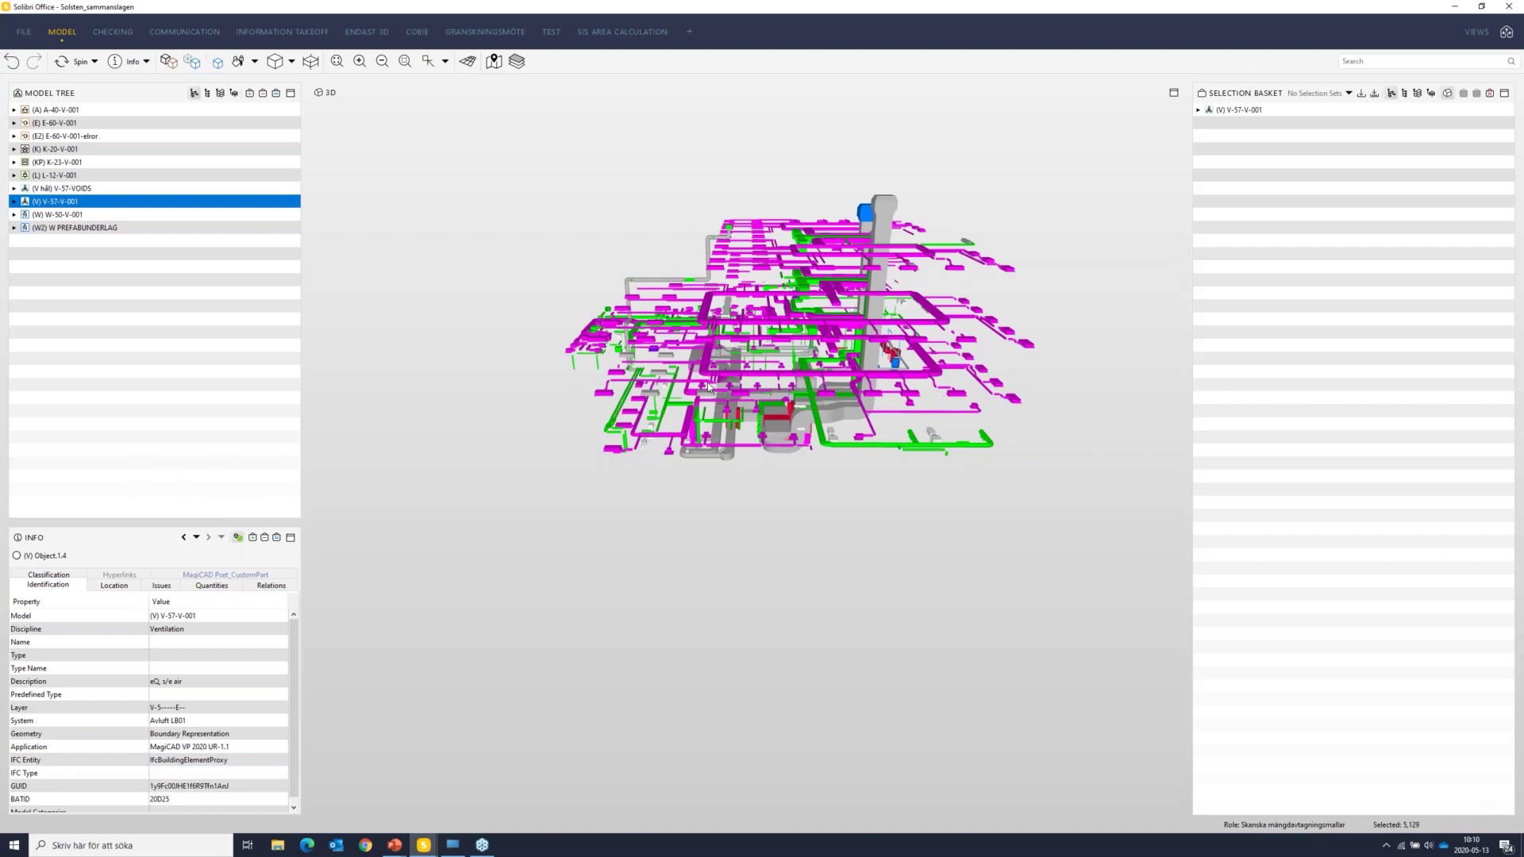
Step: Inspect the BIP properties, including FireRating, of several facade windows in the architectural model A-40-V-001
{"action": "scroll", "coordinate": [707, 383], "scroll_direction": "up", "scroll_amount": 5}
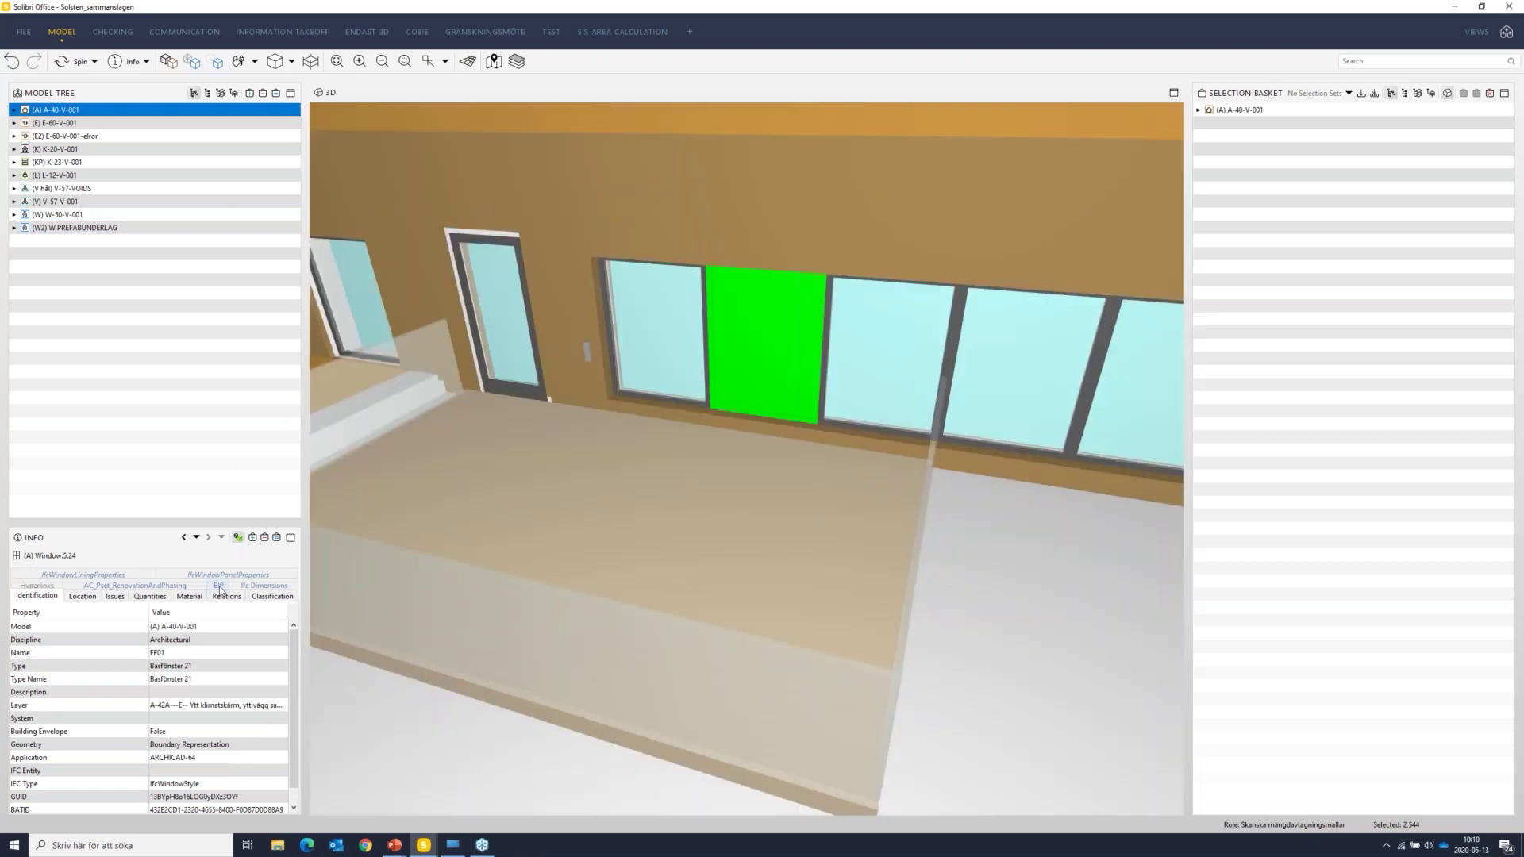
{"action": "left_click", "coordinate": [219, 586]}
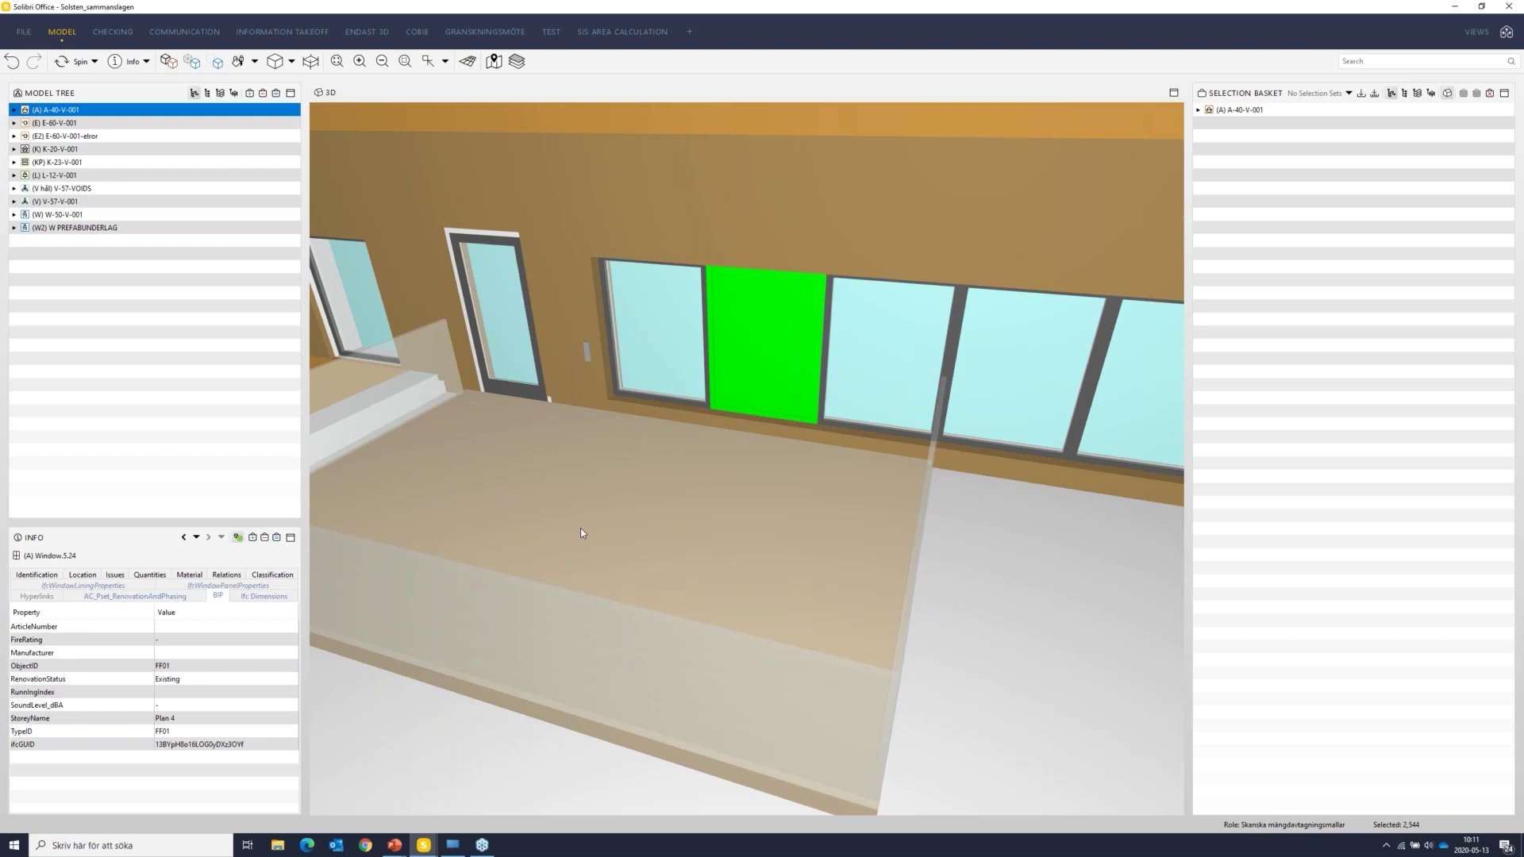
{"action": "scroll", "coordinate": [581, 529], "scroll_direction": "down", "scroll_amount": 2}
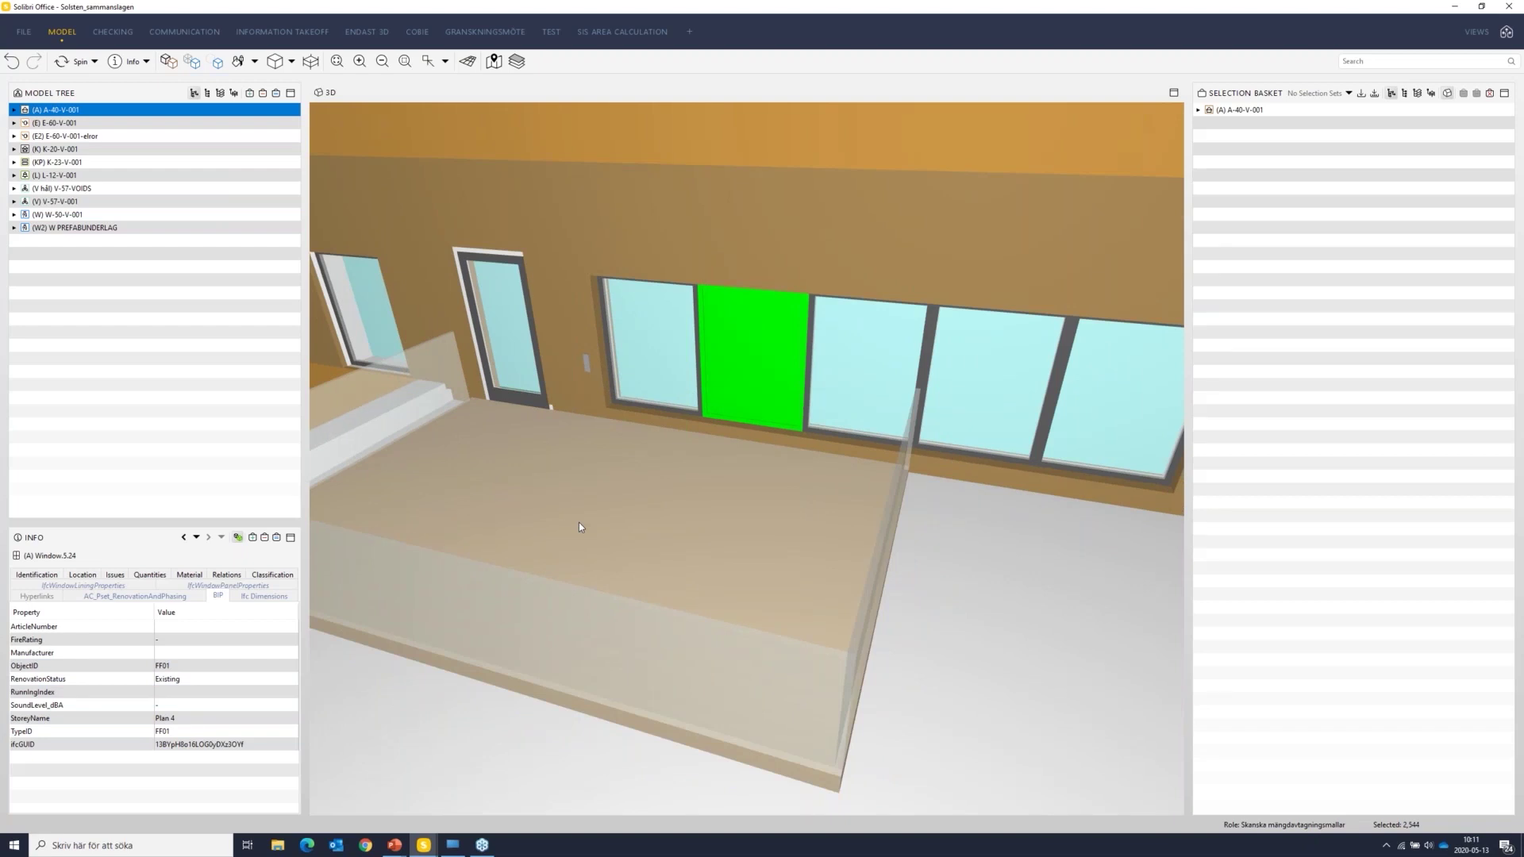
{"action": "left_click_drag", "start_coordinate": [579, 522], "coordinate": [600, 560]}
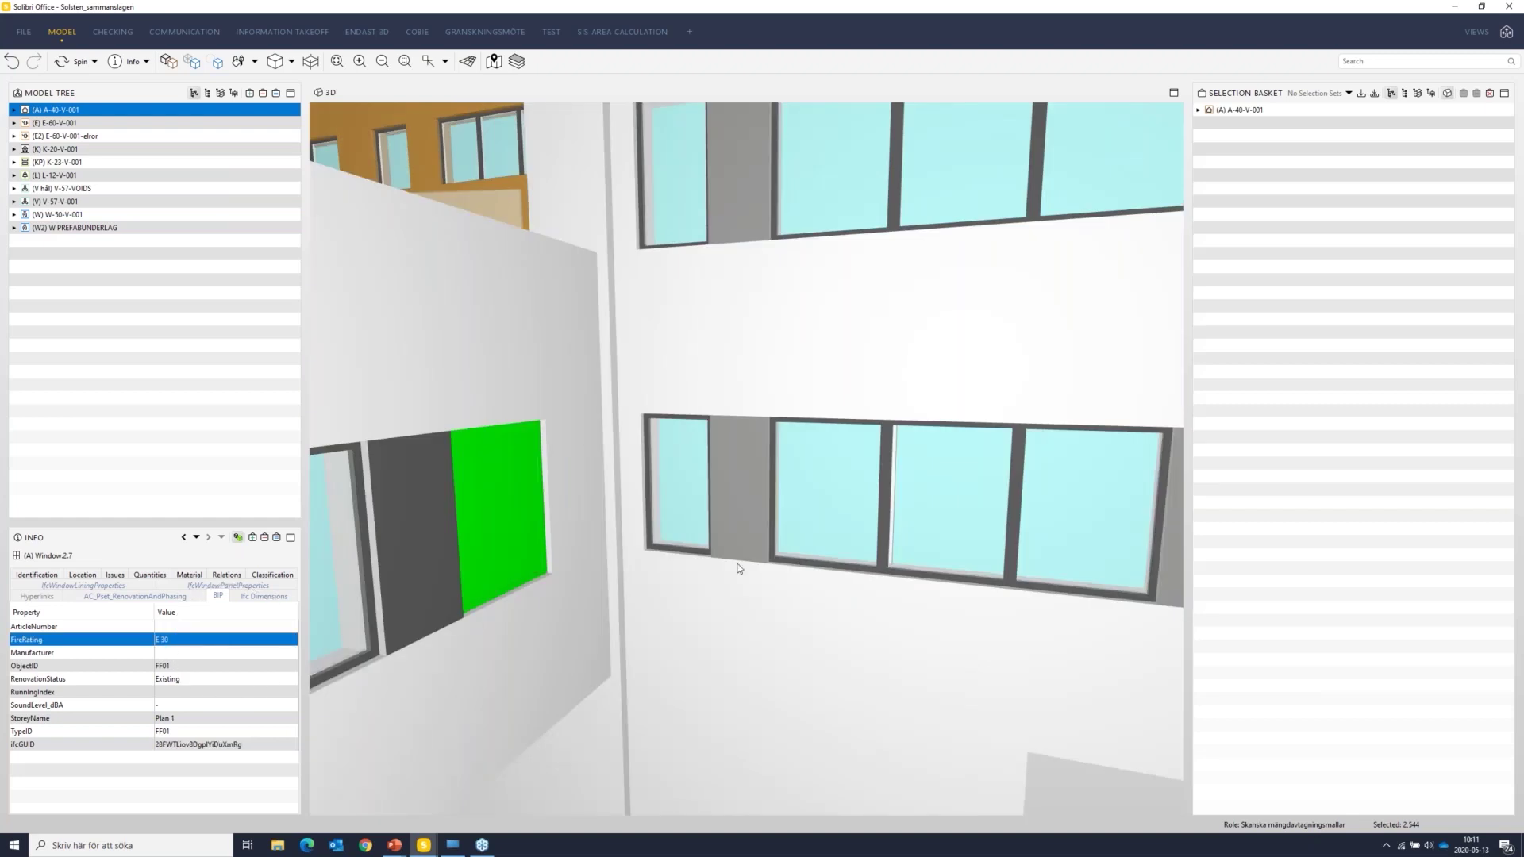
{"action": "scroll", "coordinate": [737, 569], "scroll_direction": "down", "scroll_amount": 1}
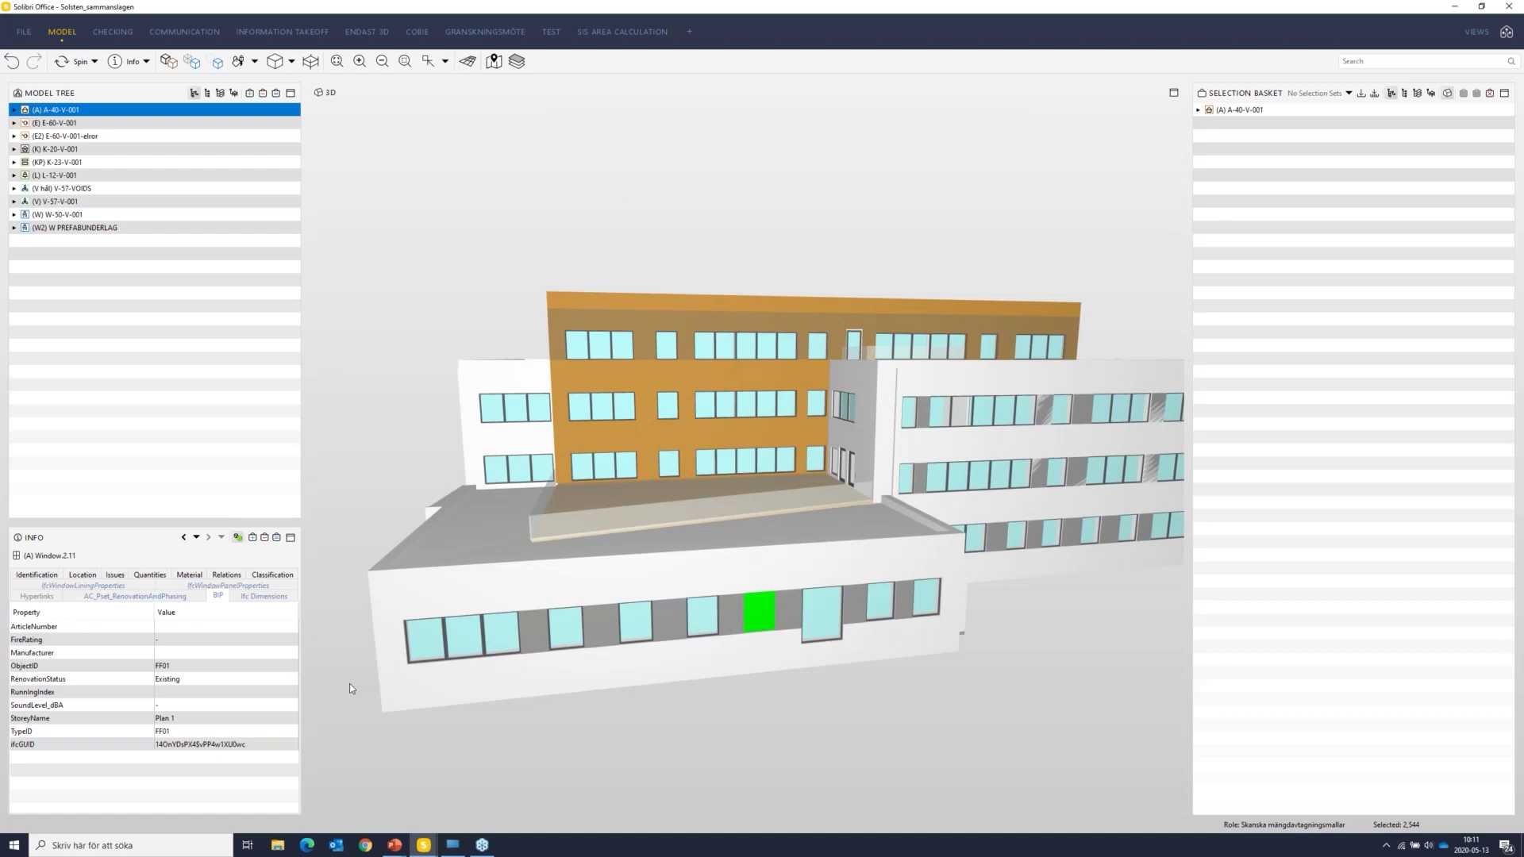
{"action": "left_click_drag", "start_coordinate": [352, 688], "coordinate": [812, 524]}
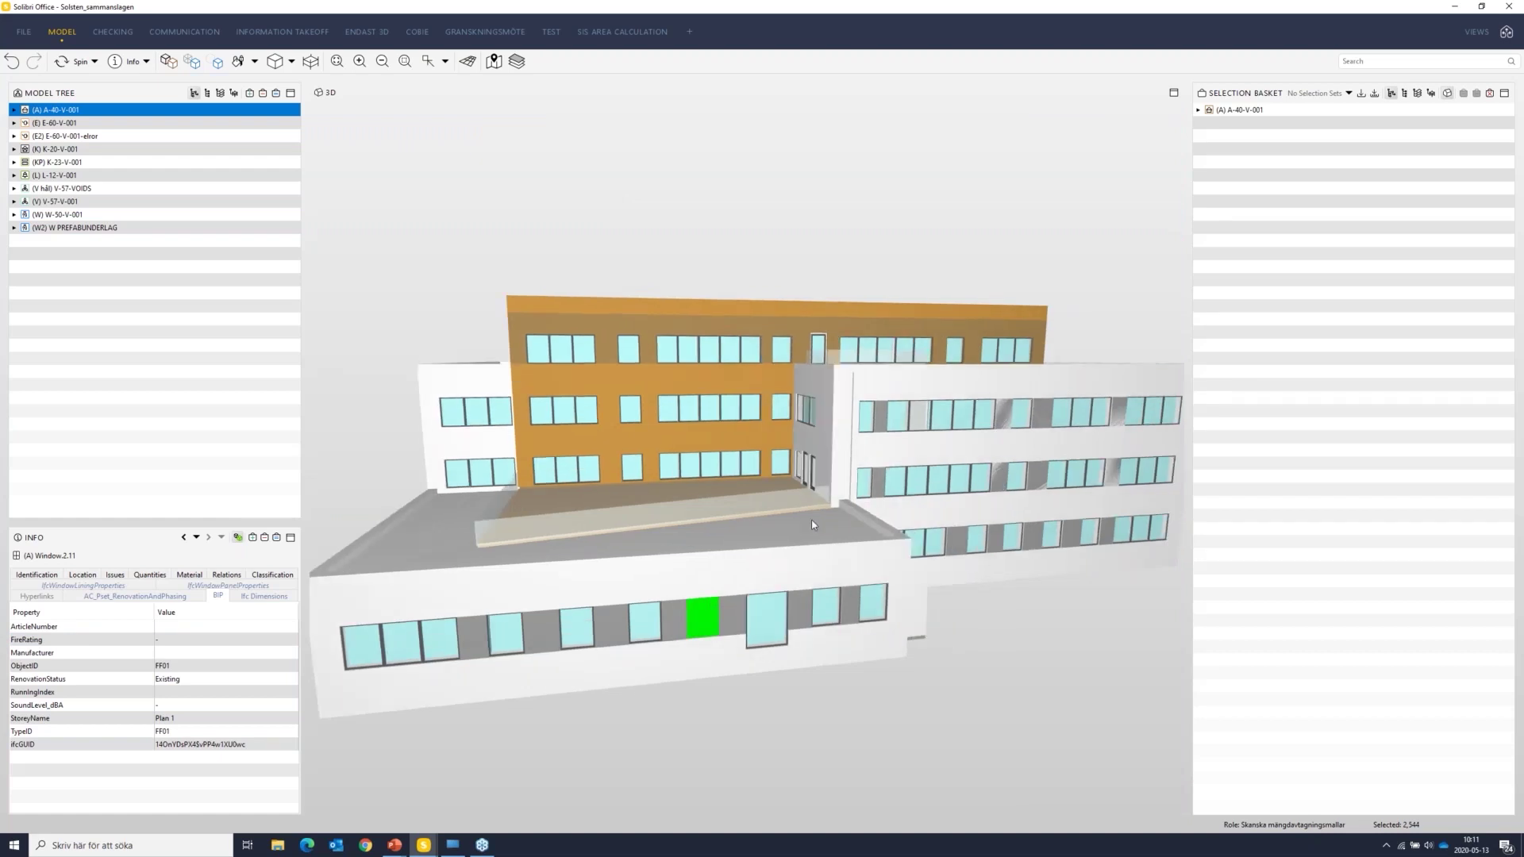
Step: Open the A-Fönster information takeoff and examine the sound class, fire class and height of the GTI10b and GPIxx windows
{"action": "left_click", "coordinate": [282, 31]}
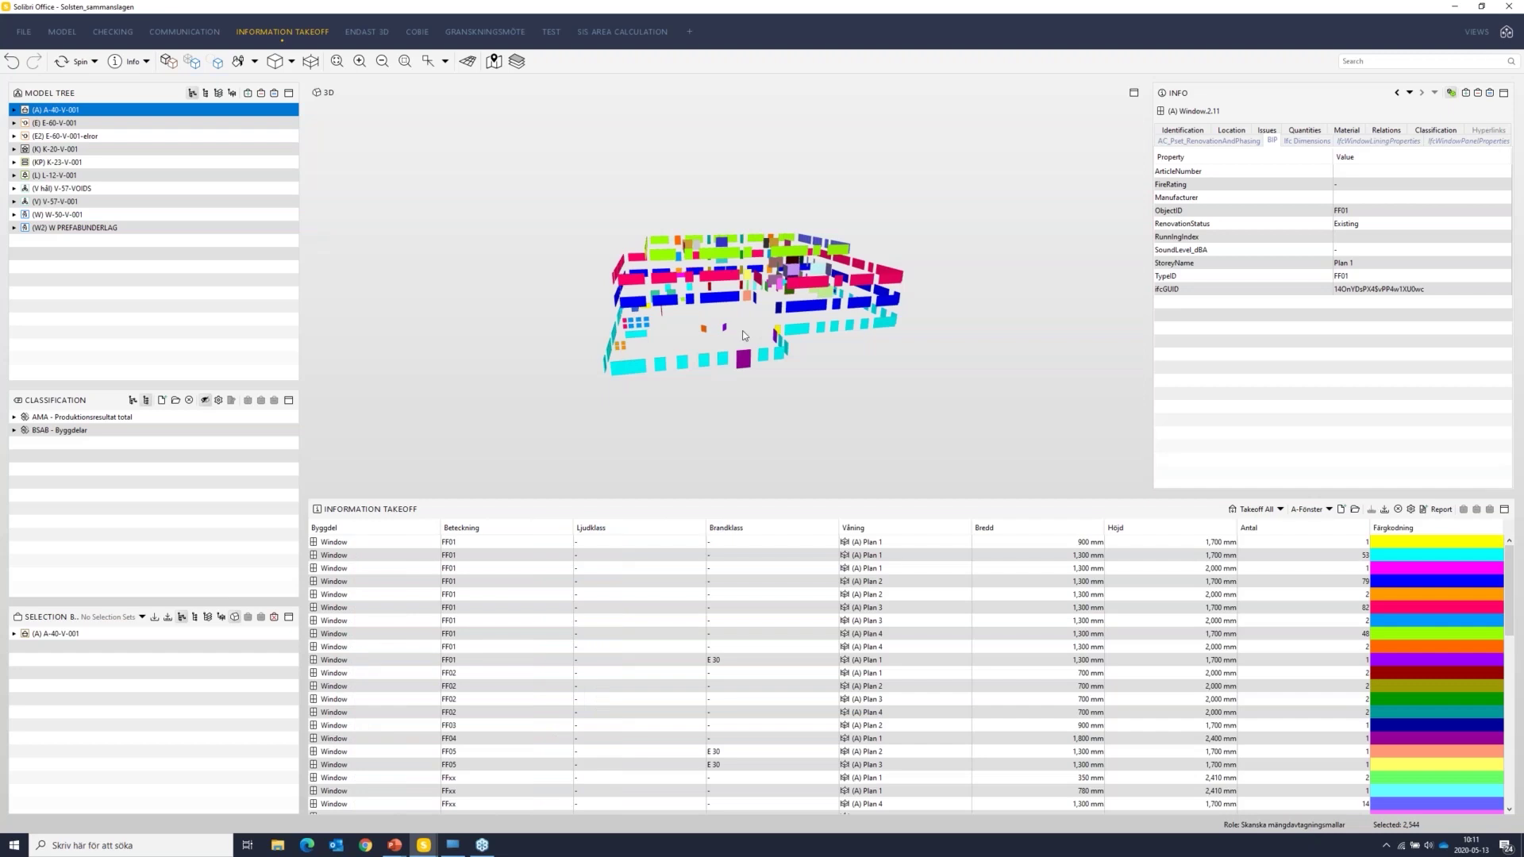
{"action": "scroll", "coordinate": [541, 723], "scroll_direction": "down", "scroll_amount": 5}
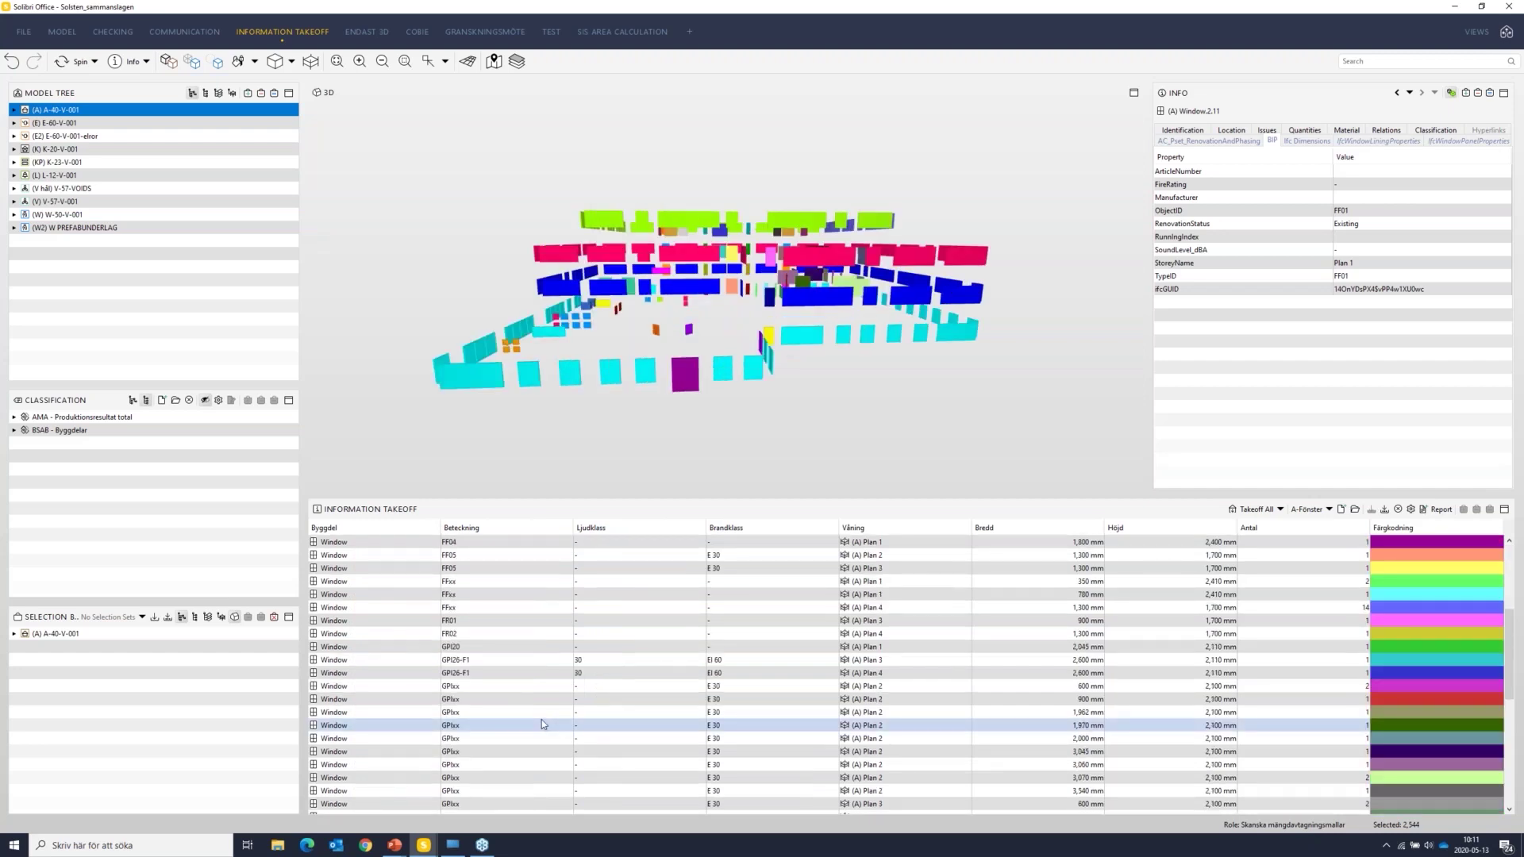
{"action": "scroll", "coordinate": [541, 719], "scroll_direction": "down", "scroll_amount": 5}
{"action": "left_click", "coordinate": [603, 651]}
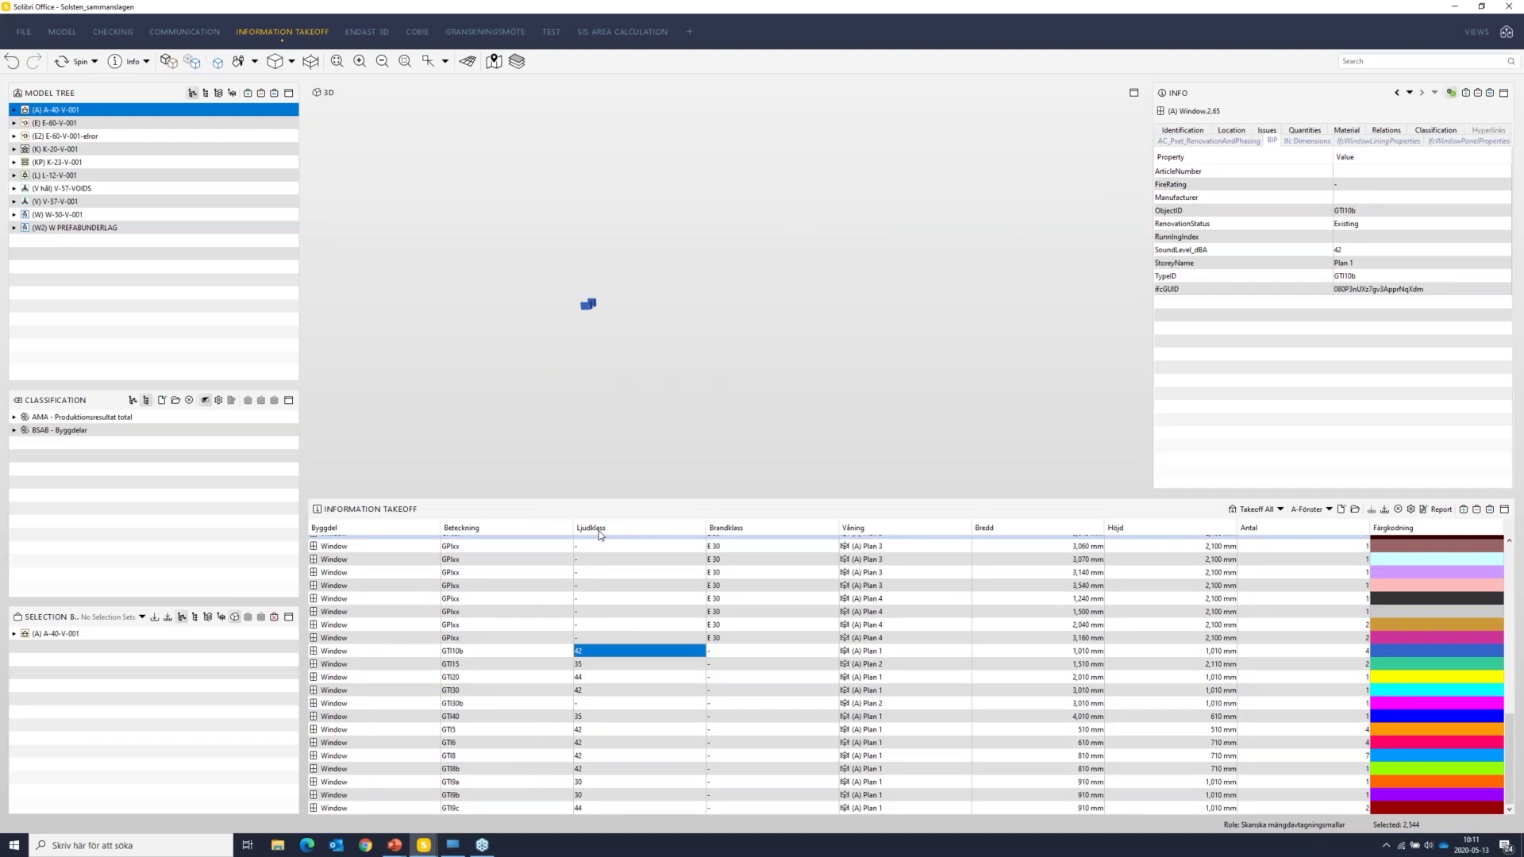
{"action": "left_click", "coordinate": [731, 532]}
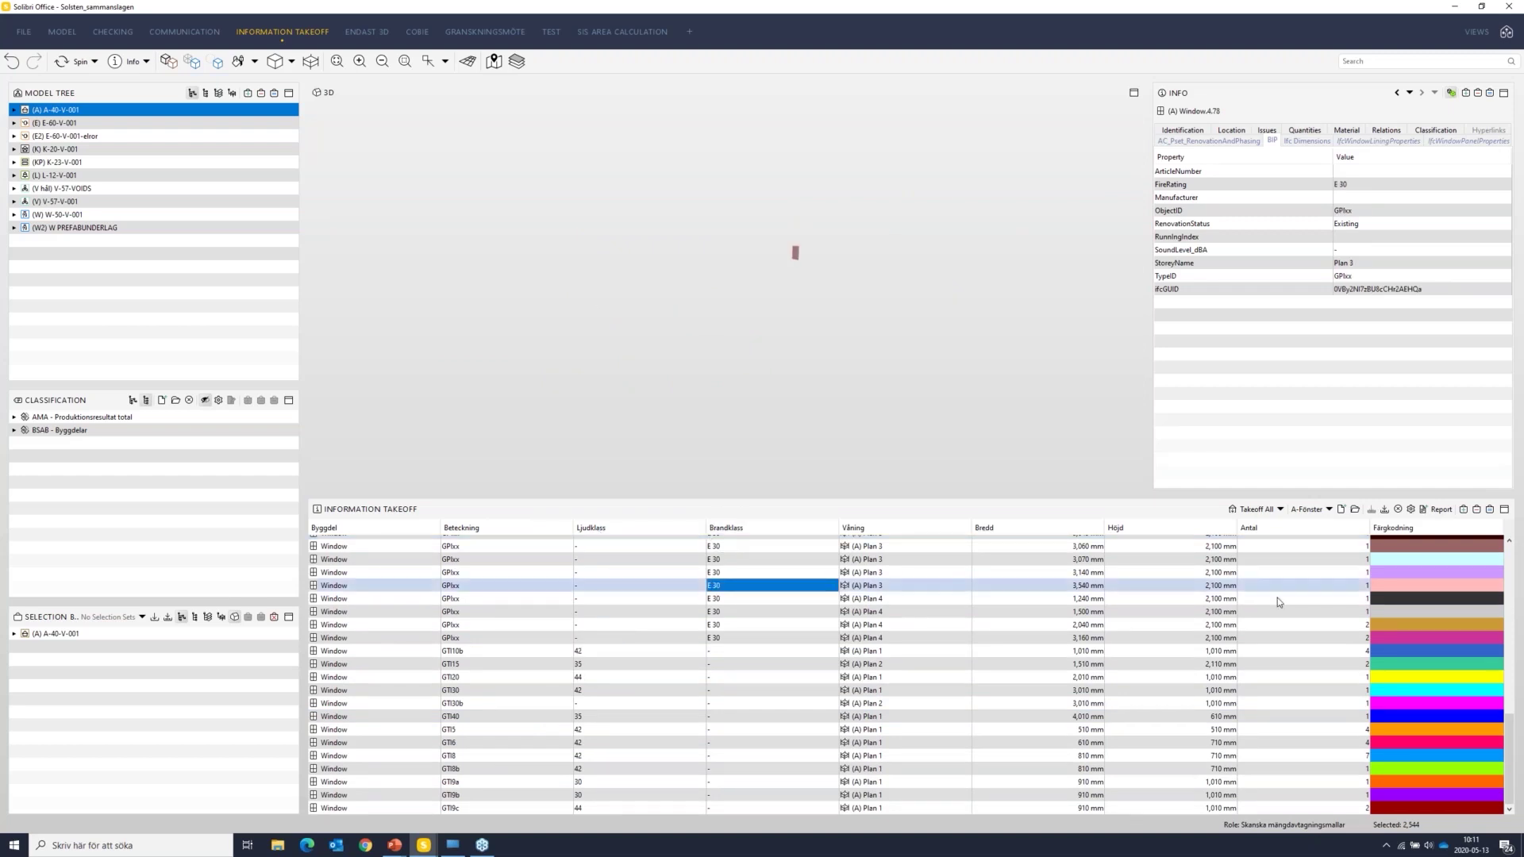
{"action": "left_click", "coordinate": [1158, 652]}
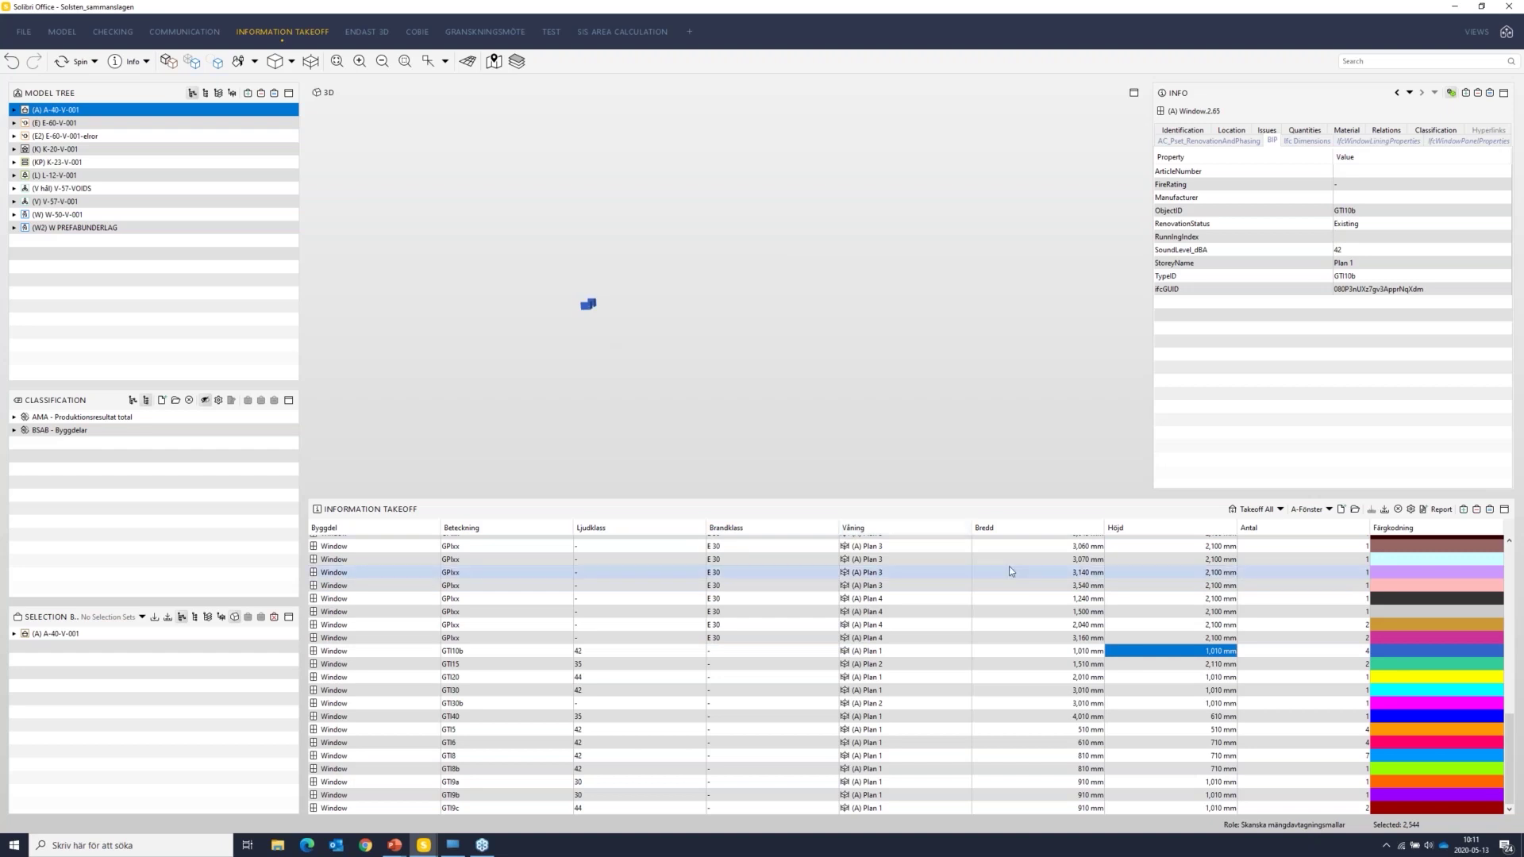
Step: Show the E 30 rated FF01 window on Plan 1 in 3D, followed by the 1,300 x 1,700 mm FF01 windows on Plan 4
{"action": "scroll", "coordinate": [1020, 659], "scroll_direction": "up", "scroll_amount": 6}
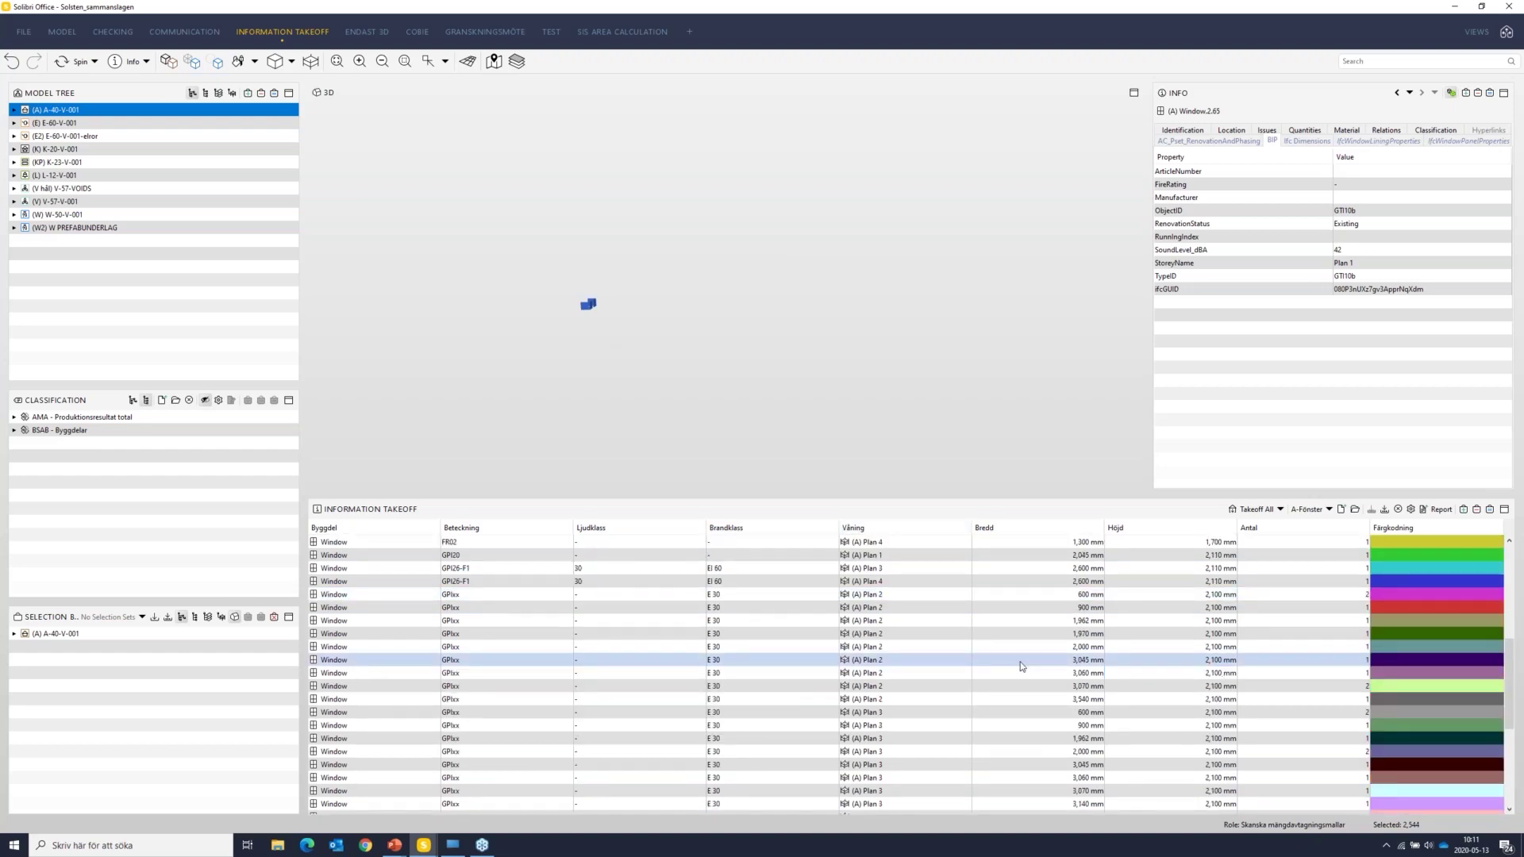
{"action": "scroll", "coordinate": [1022, 665], "scroll_direction": "up", "scroll_amount": 8}
{"action": "left_click", "coordinate": [904, 660]}
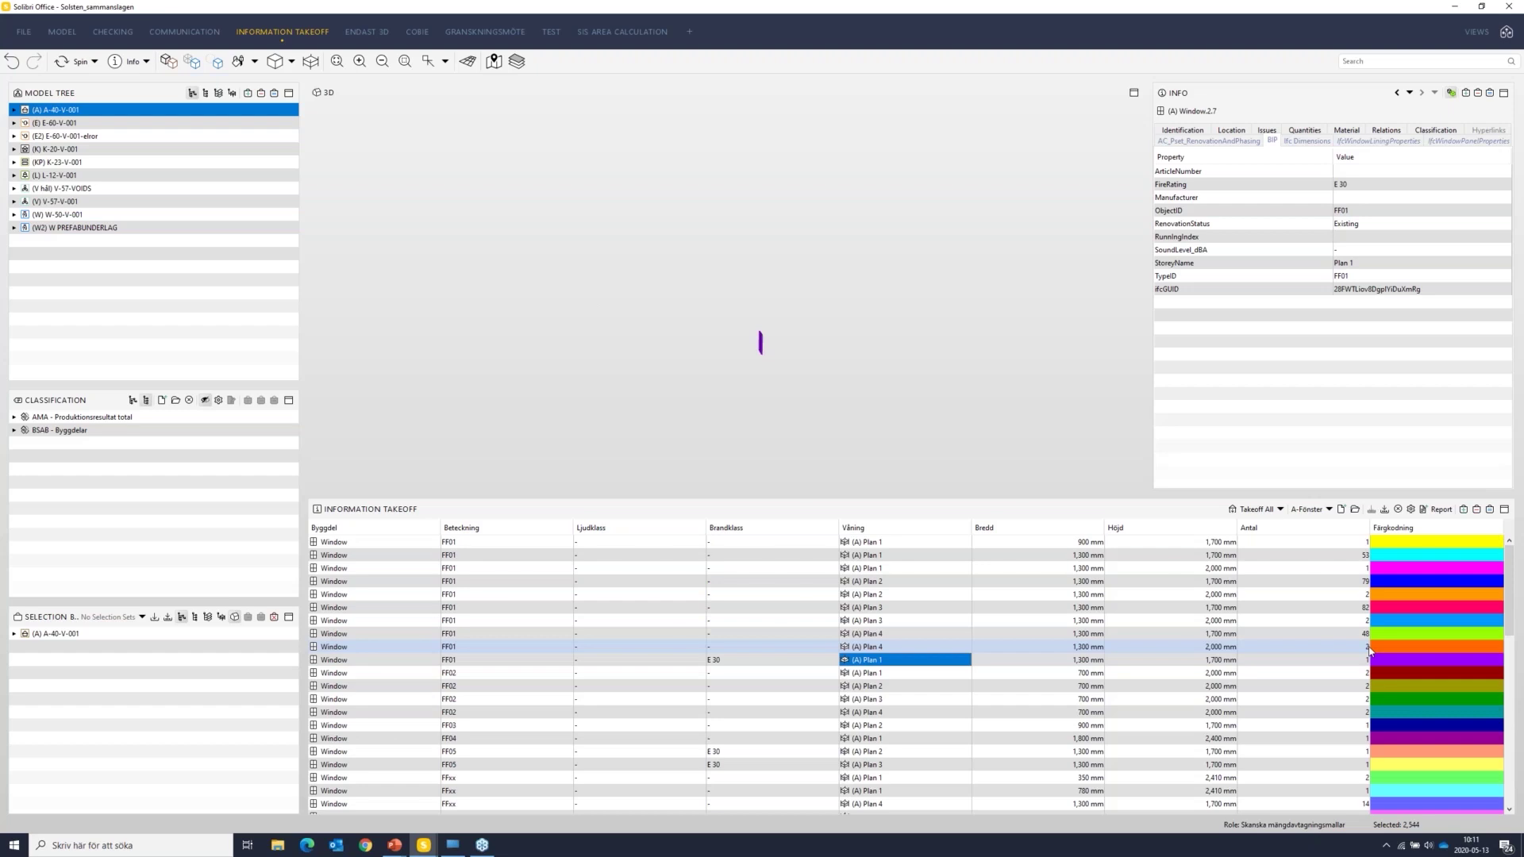
{"action": "left_click", "coordinate": [1364, 634]}
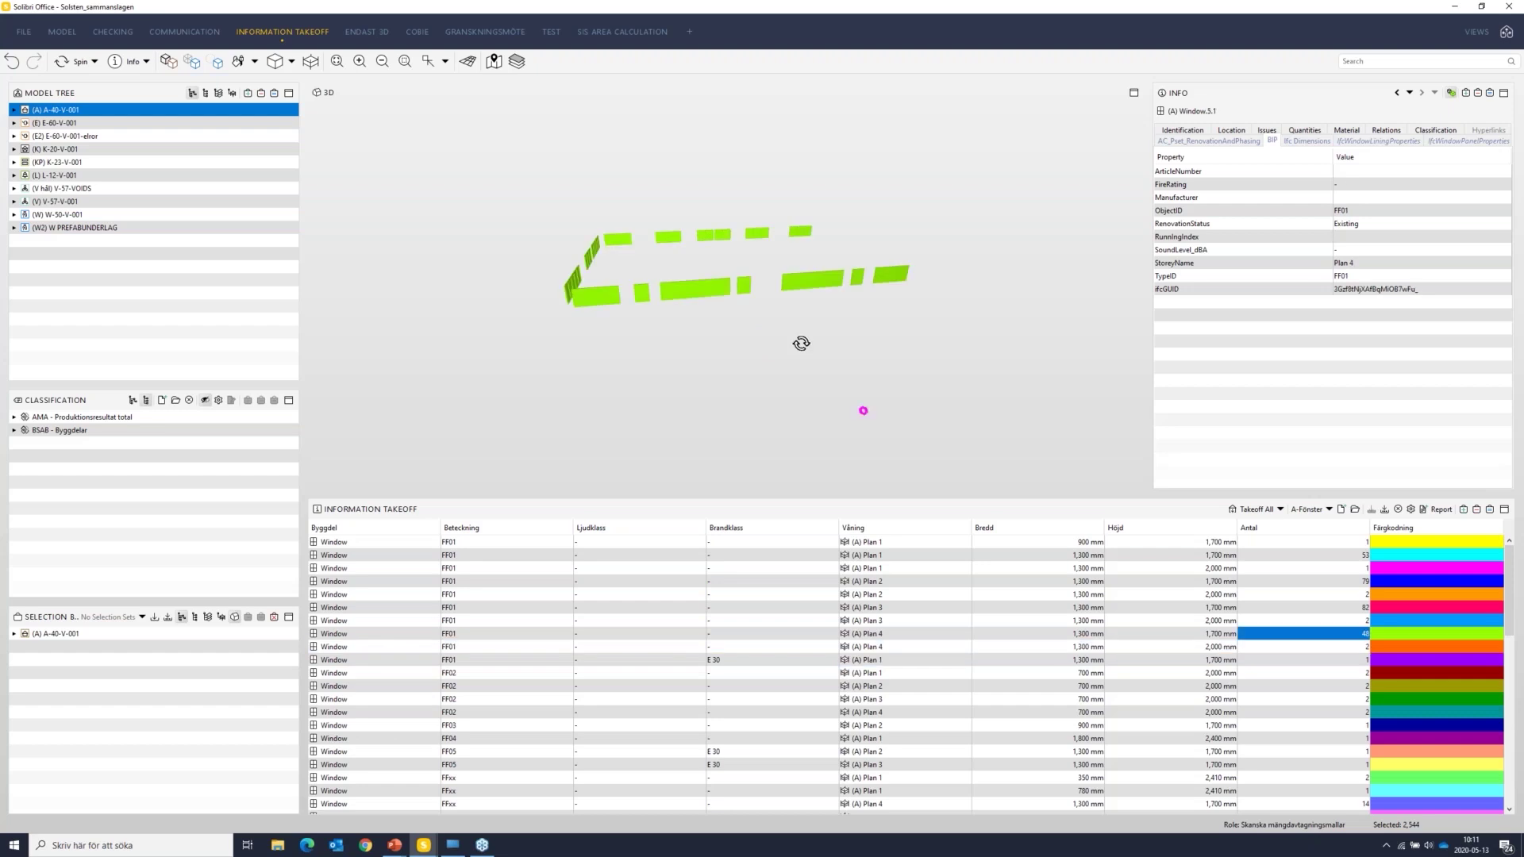